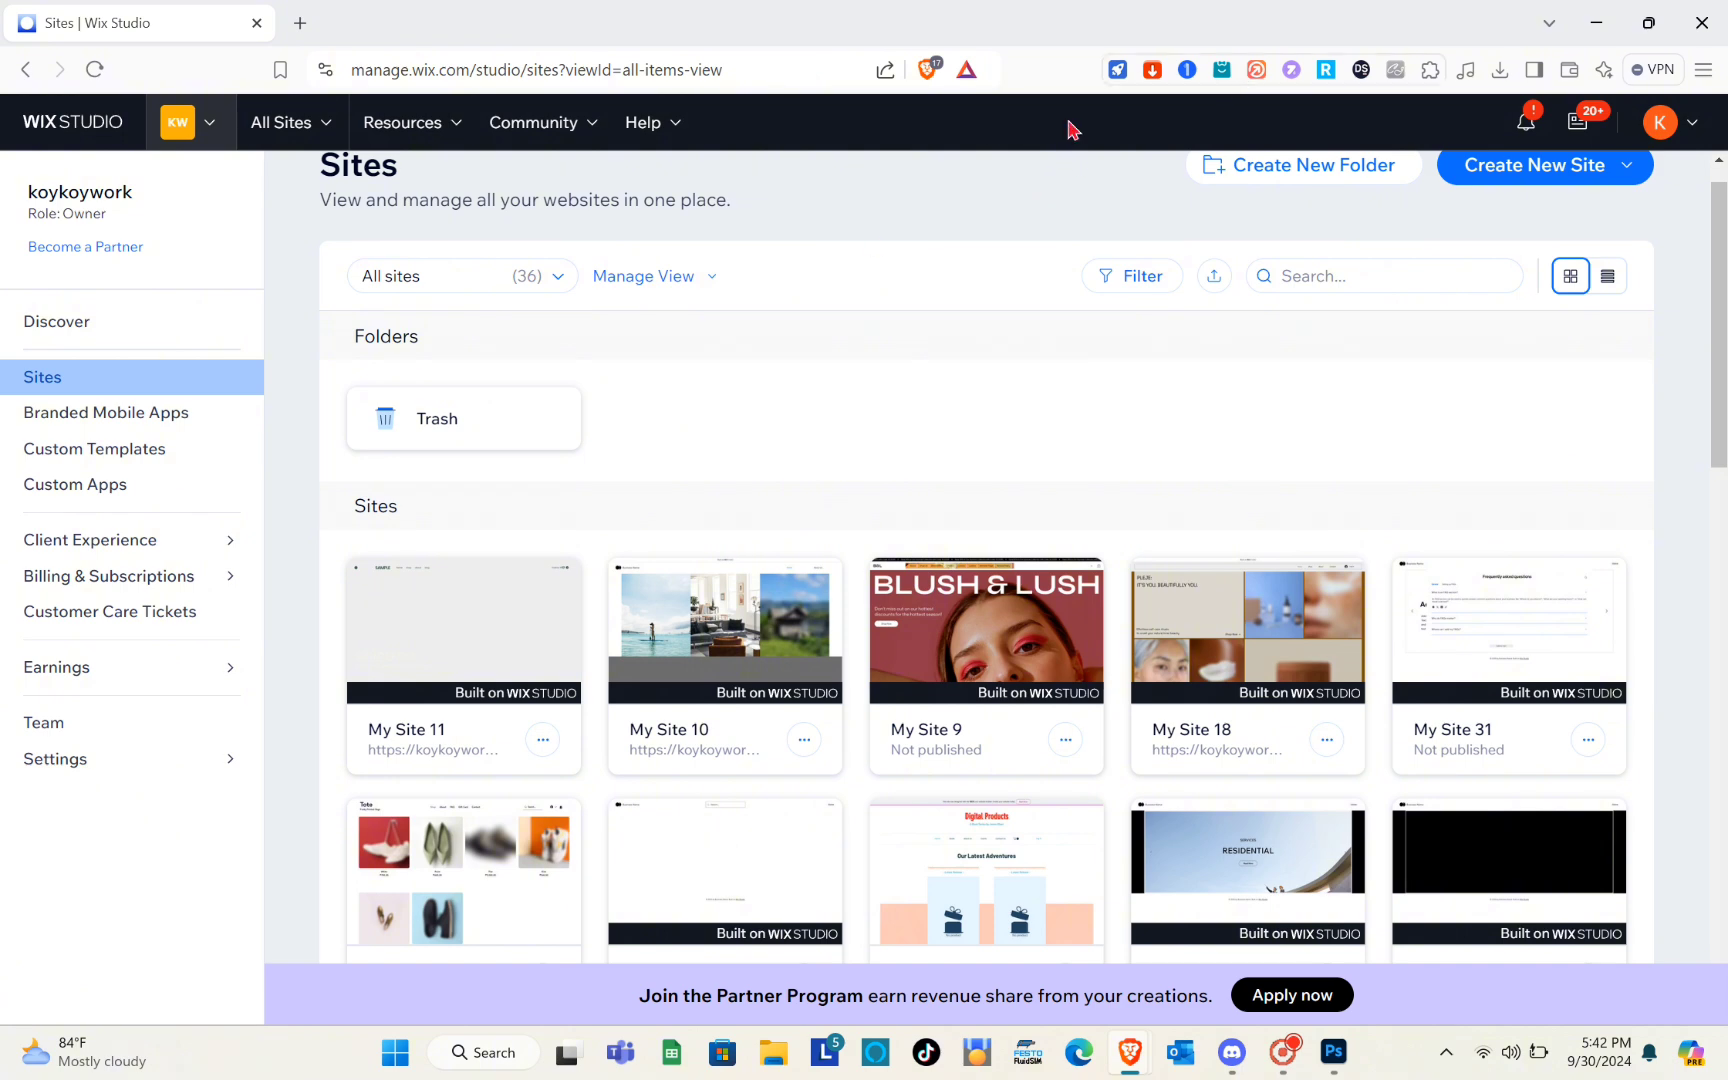
scroll(822, 490, "up", 1)
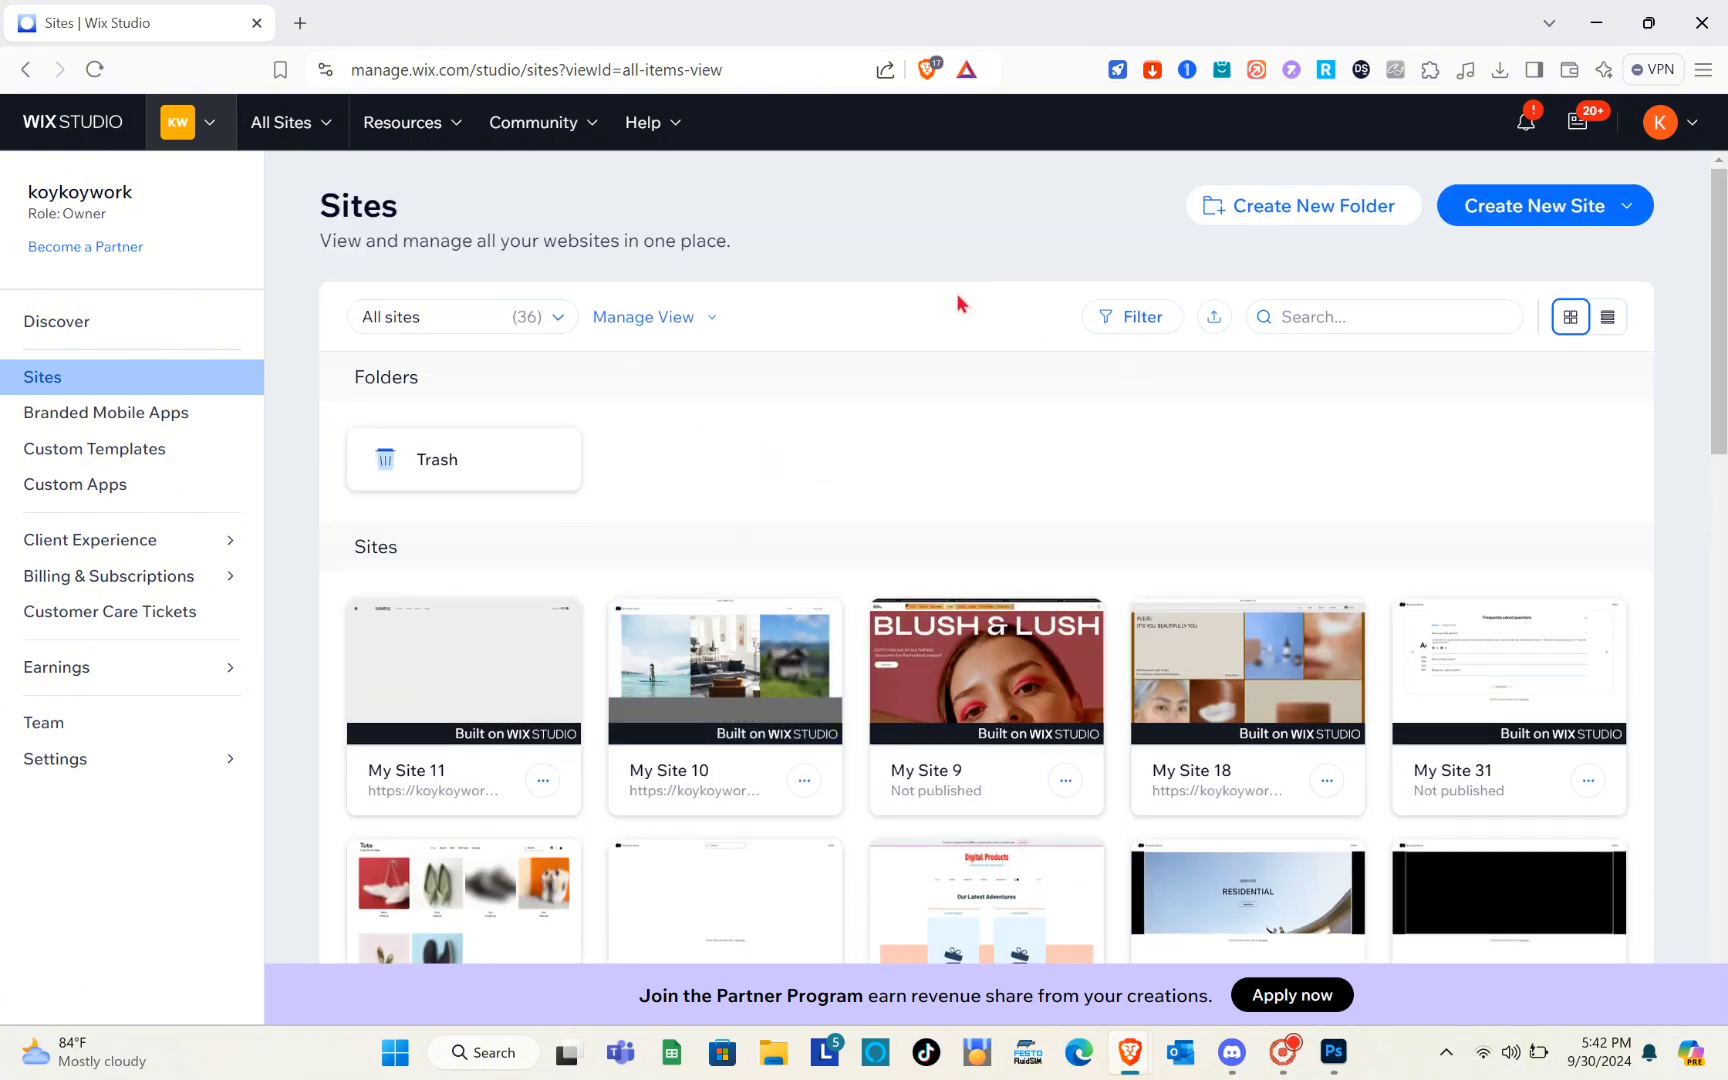
scroll(800, 617, "down", 2)
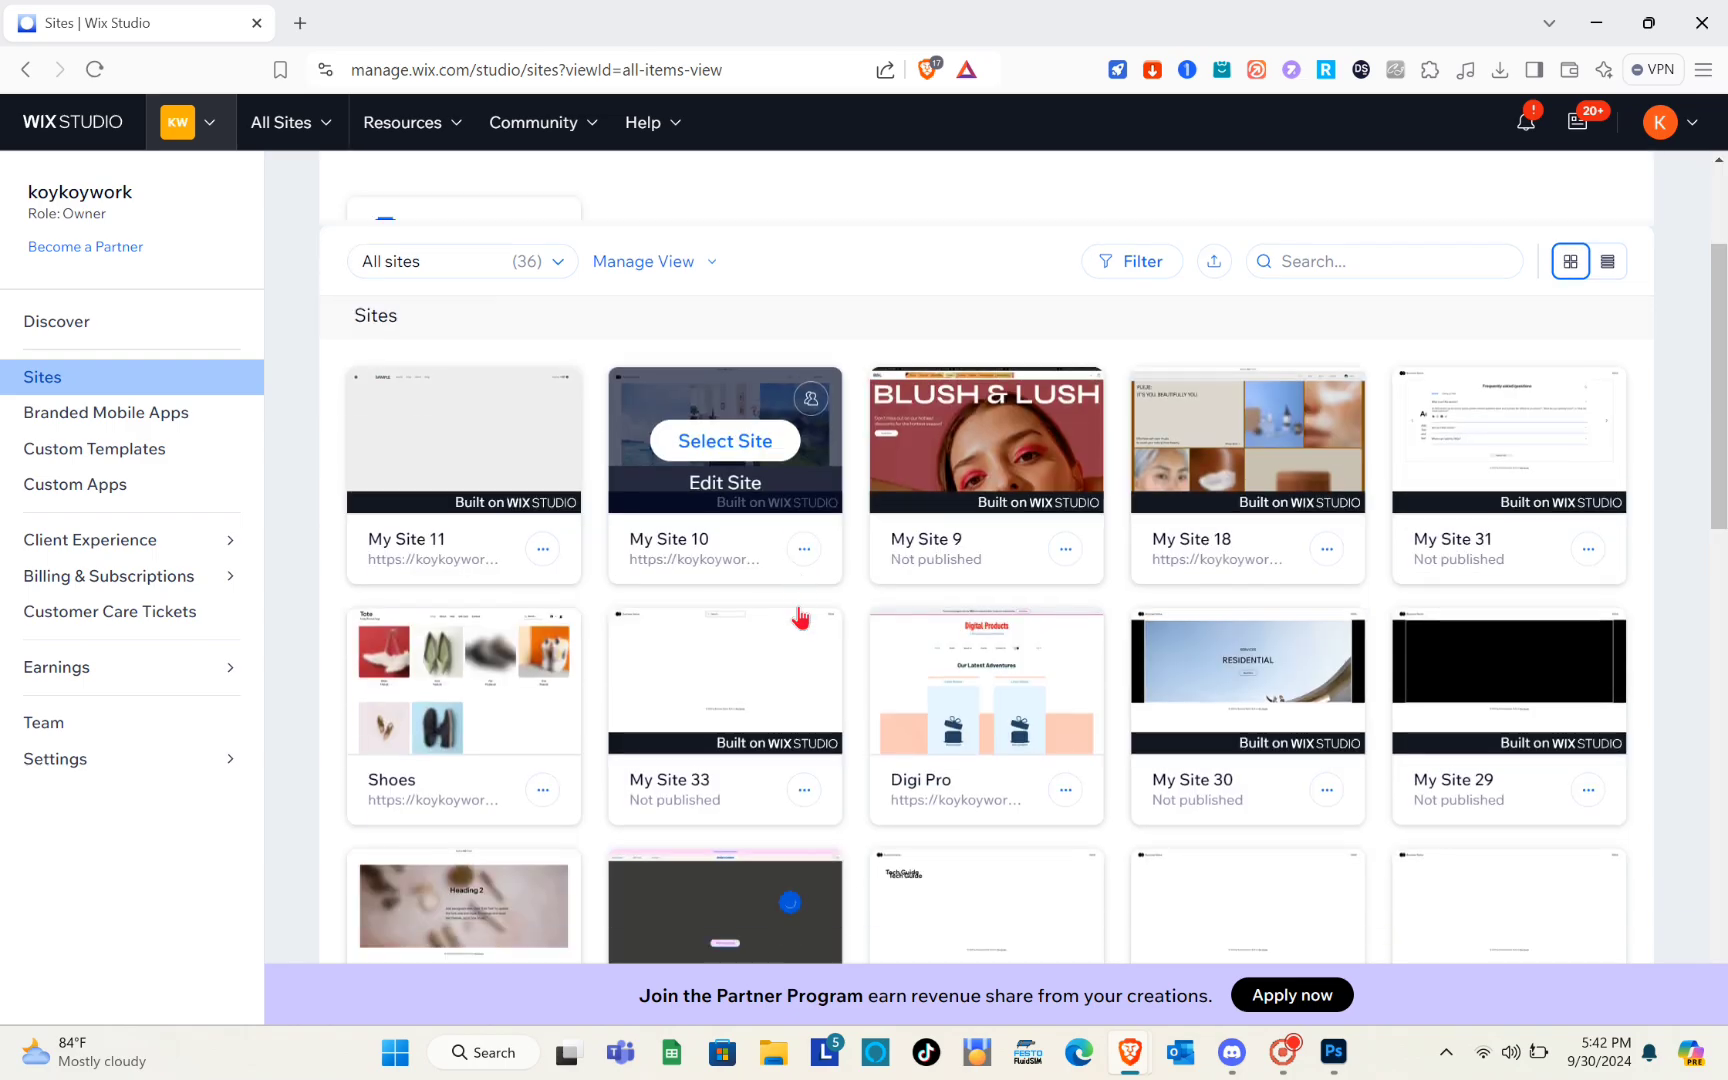
scroll(800, 617, "up", 2)
left_click(805, 616)
scroll(798, 617, "down", 1)
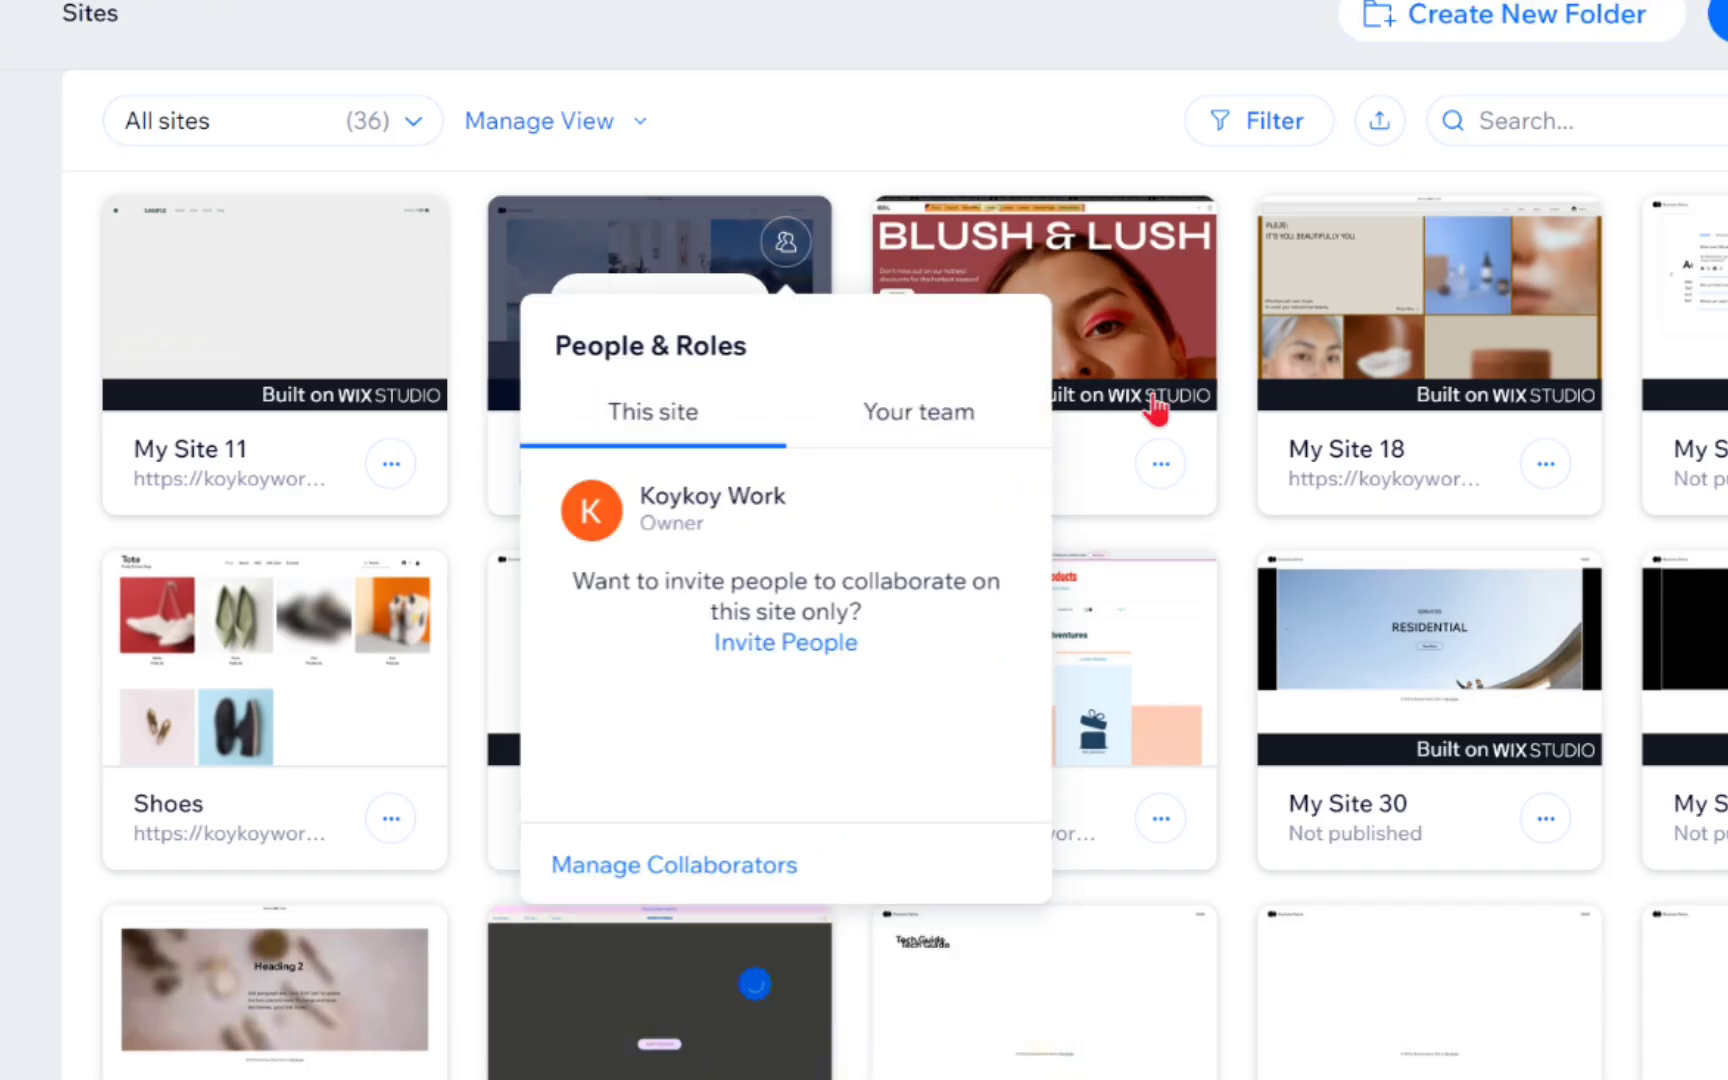
left_click(1155, 408)
scroll(585, 545, "up", 3)
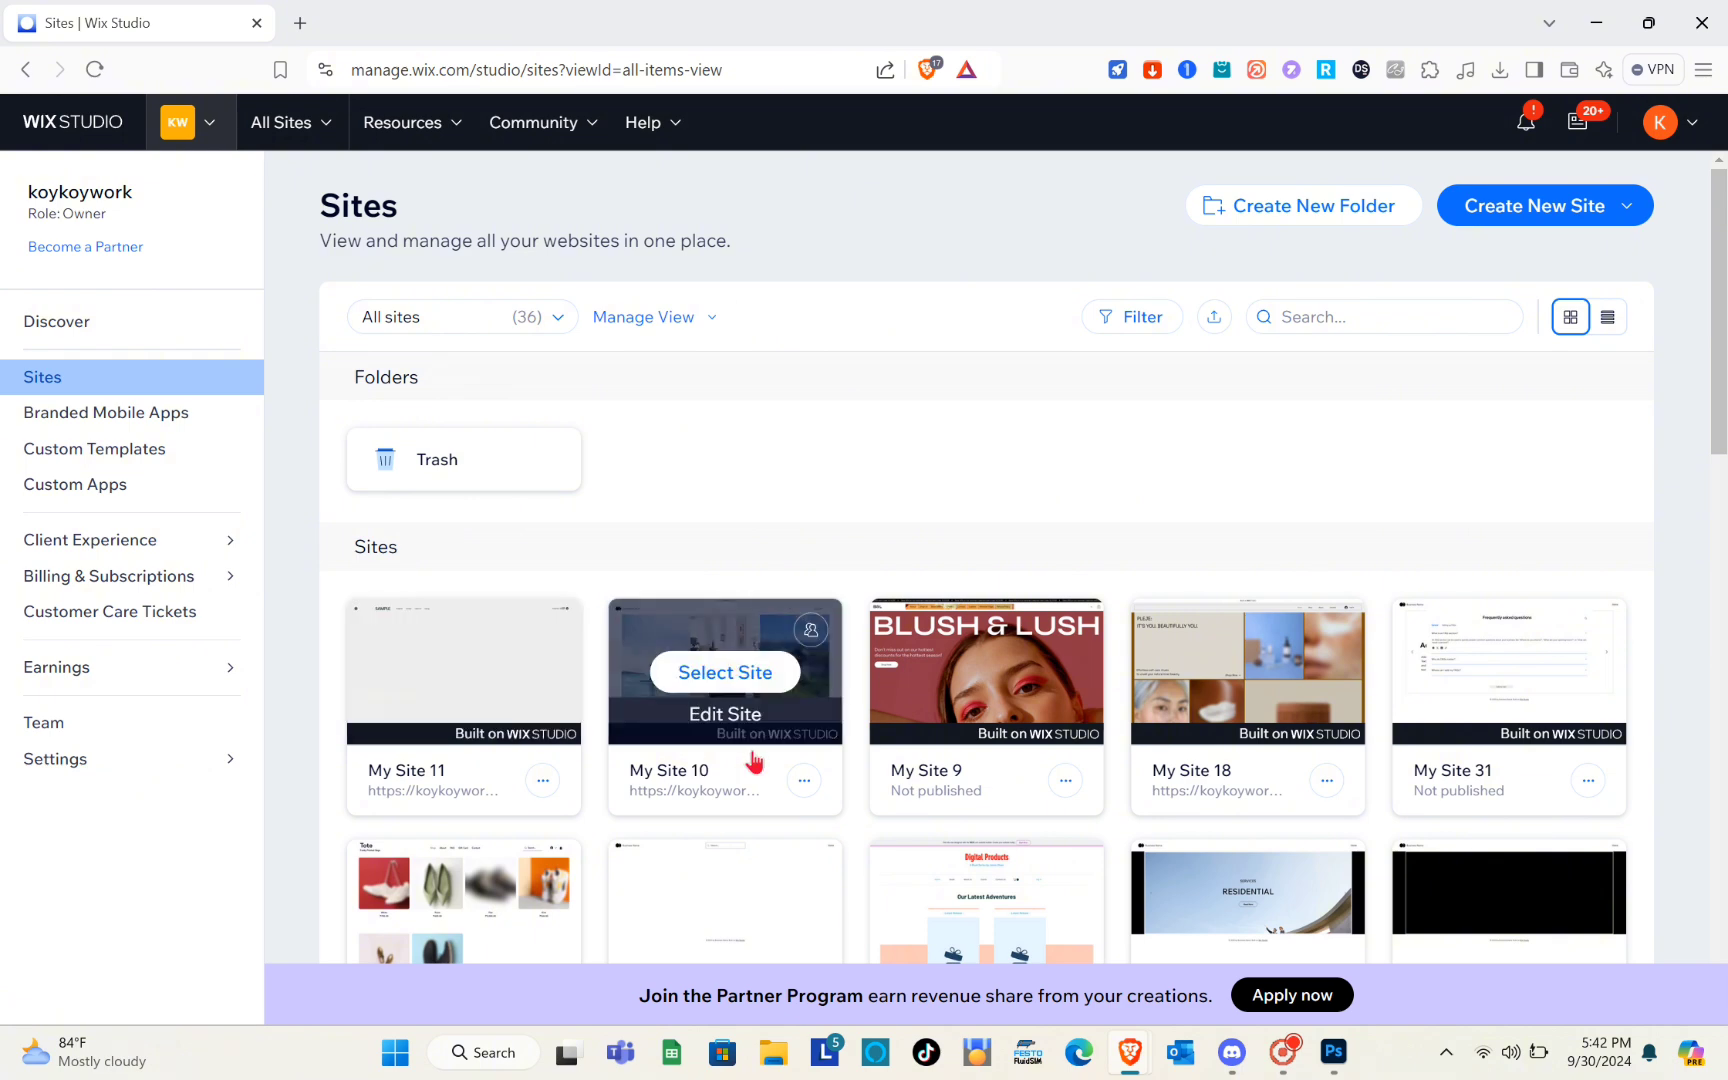
Open the My Site 9 website for editing
mouse_move(1000, 718)
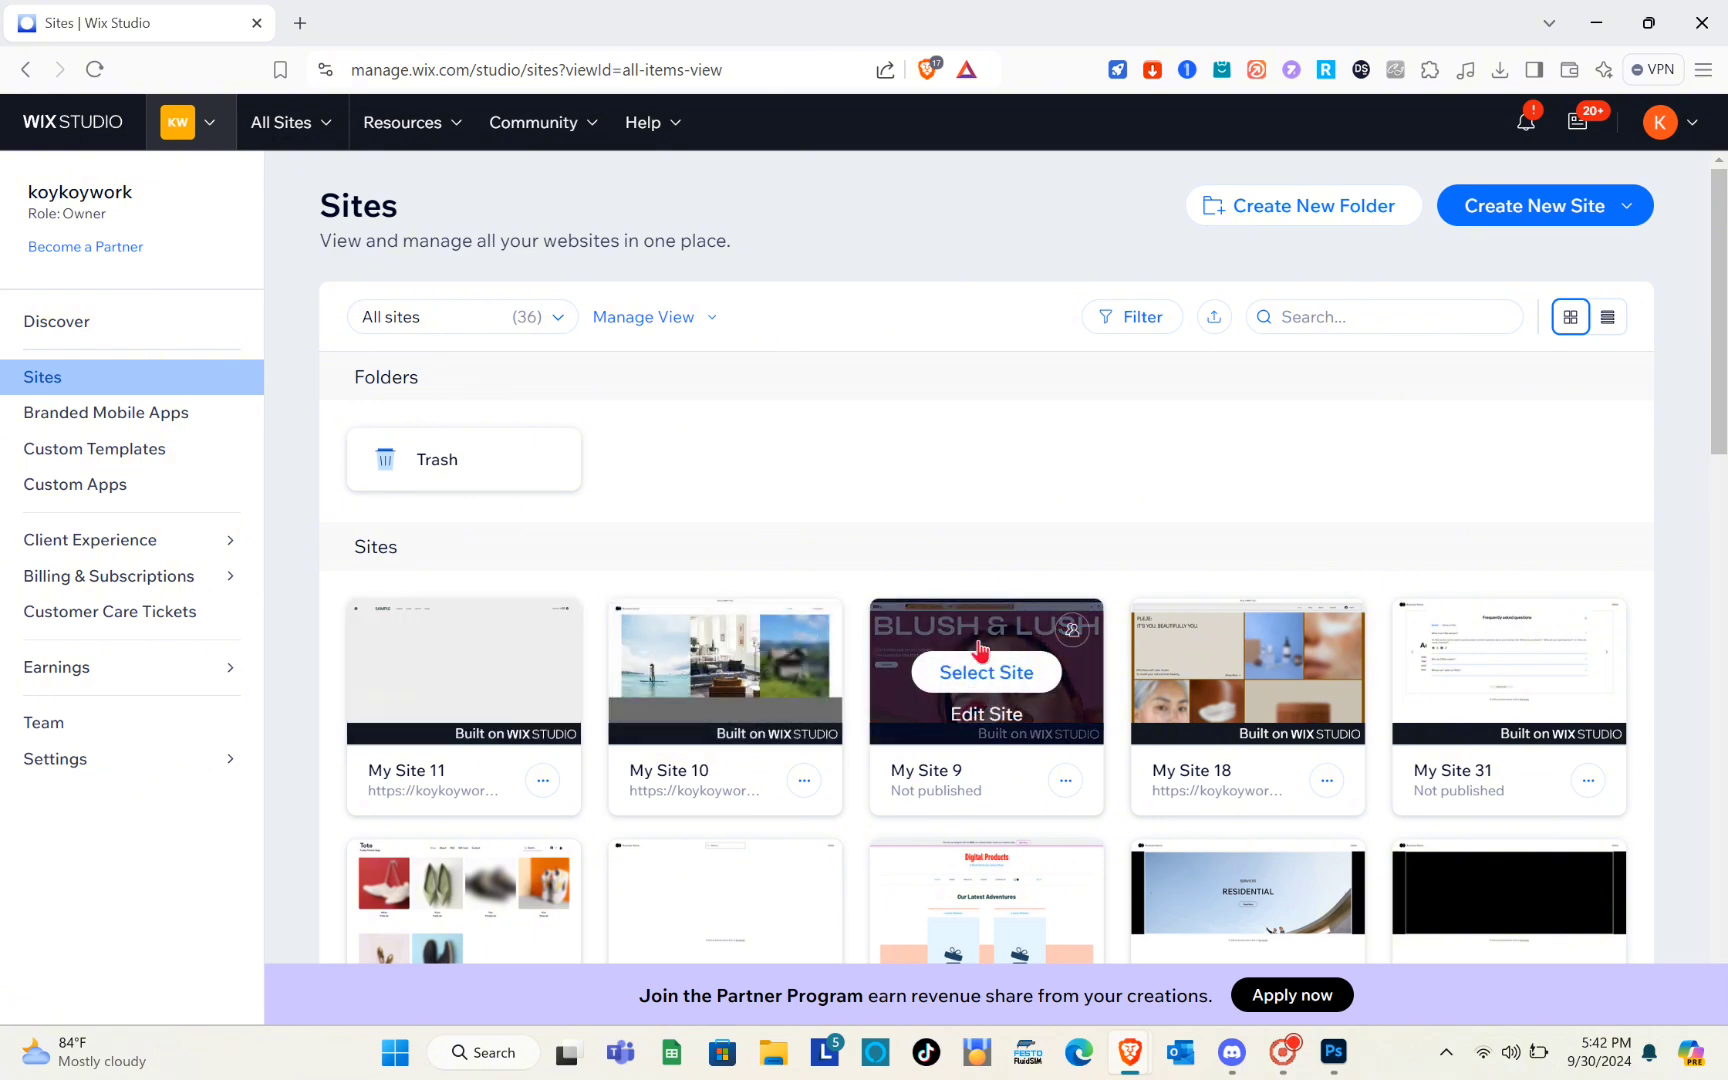
left_click(1000, 716)
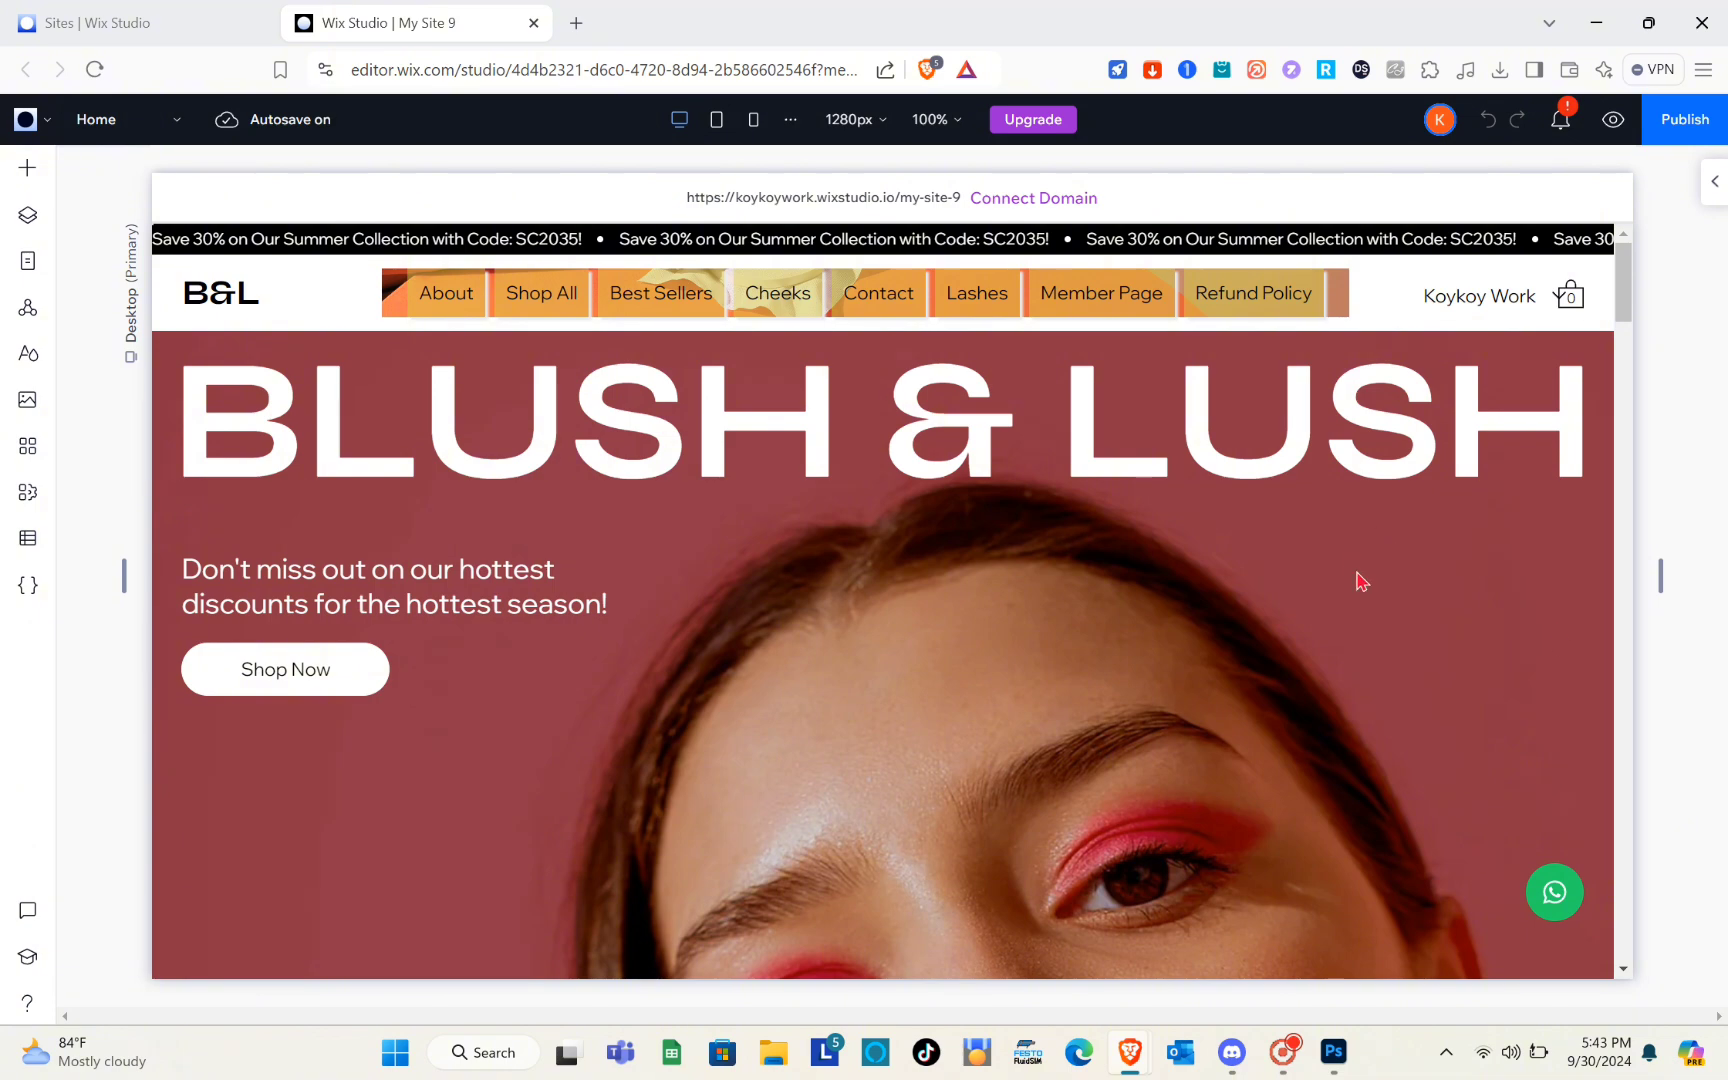
Delete the "Add a Title" slideshow section between the hero image and Best Sellers on the Home page
scroll(848, 760, "down", 6)
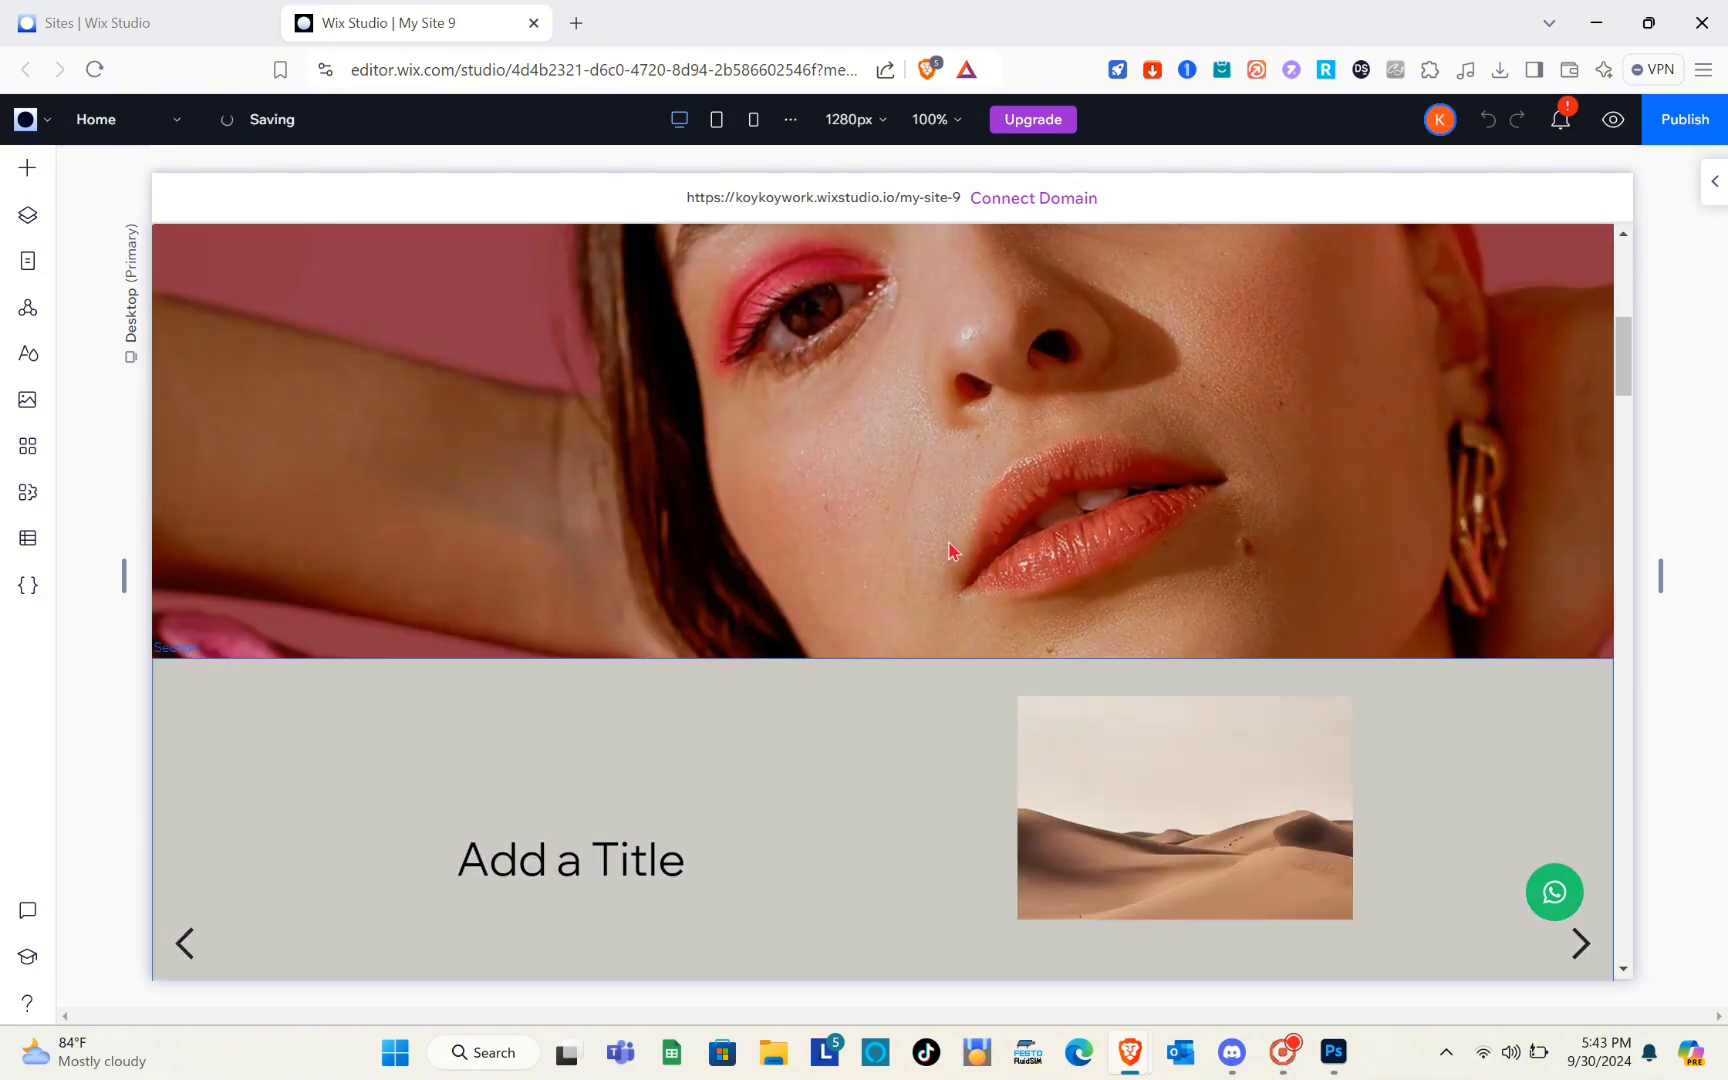
scroll(950, 550, "up", 6)
scroll(950, 550, "down", 8)
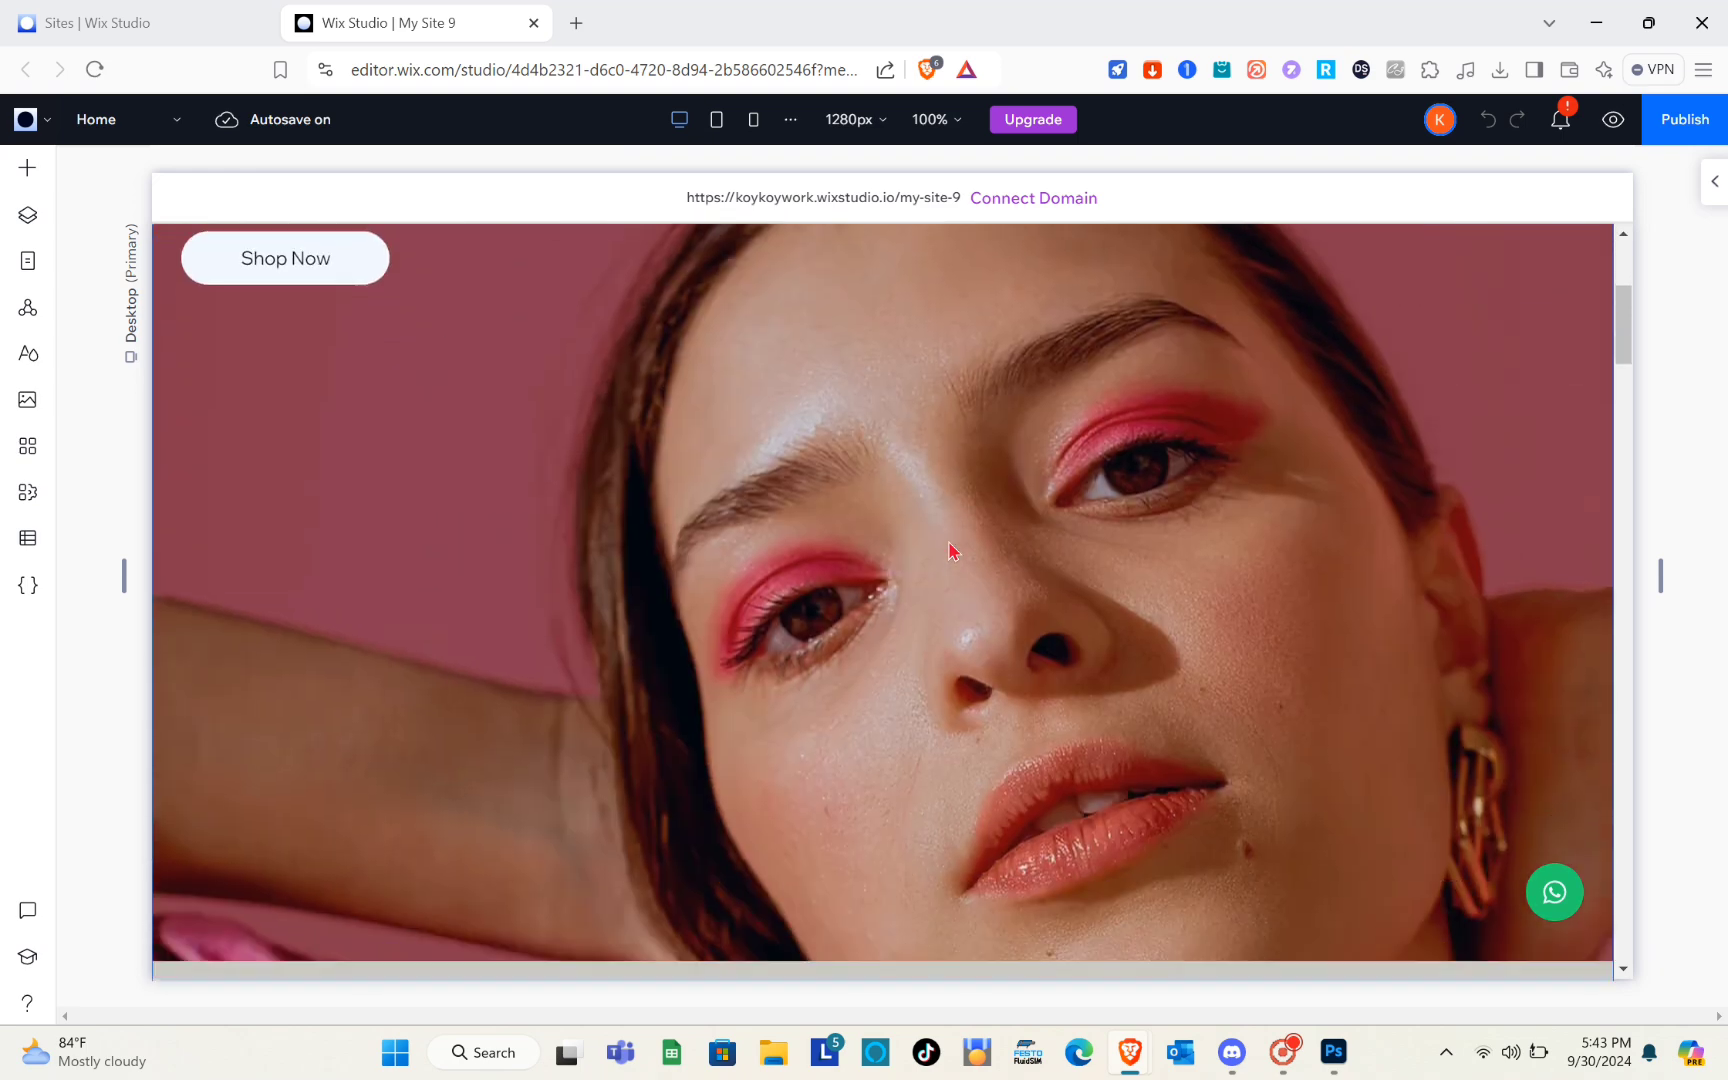
scroll(950, 550, "down", 3)
scroll(950, 550, "up", 8)
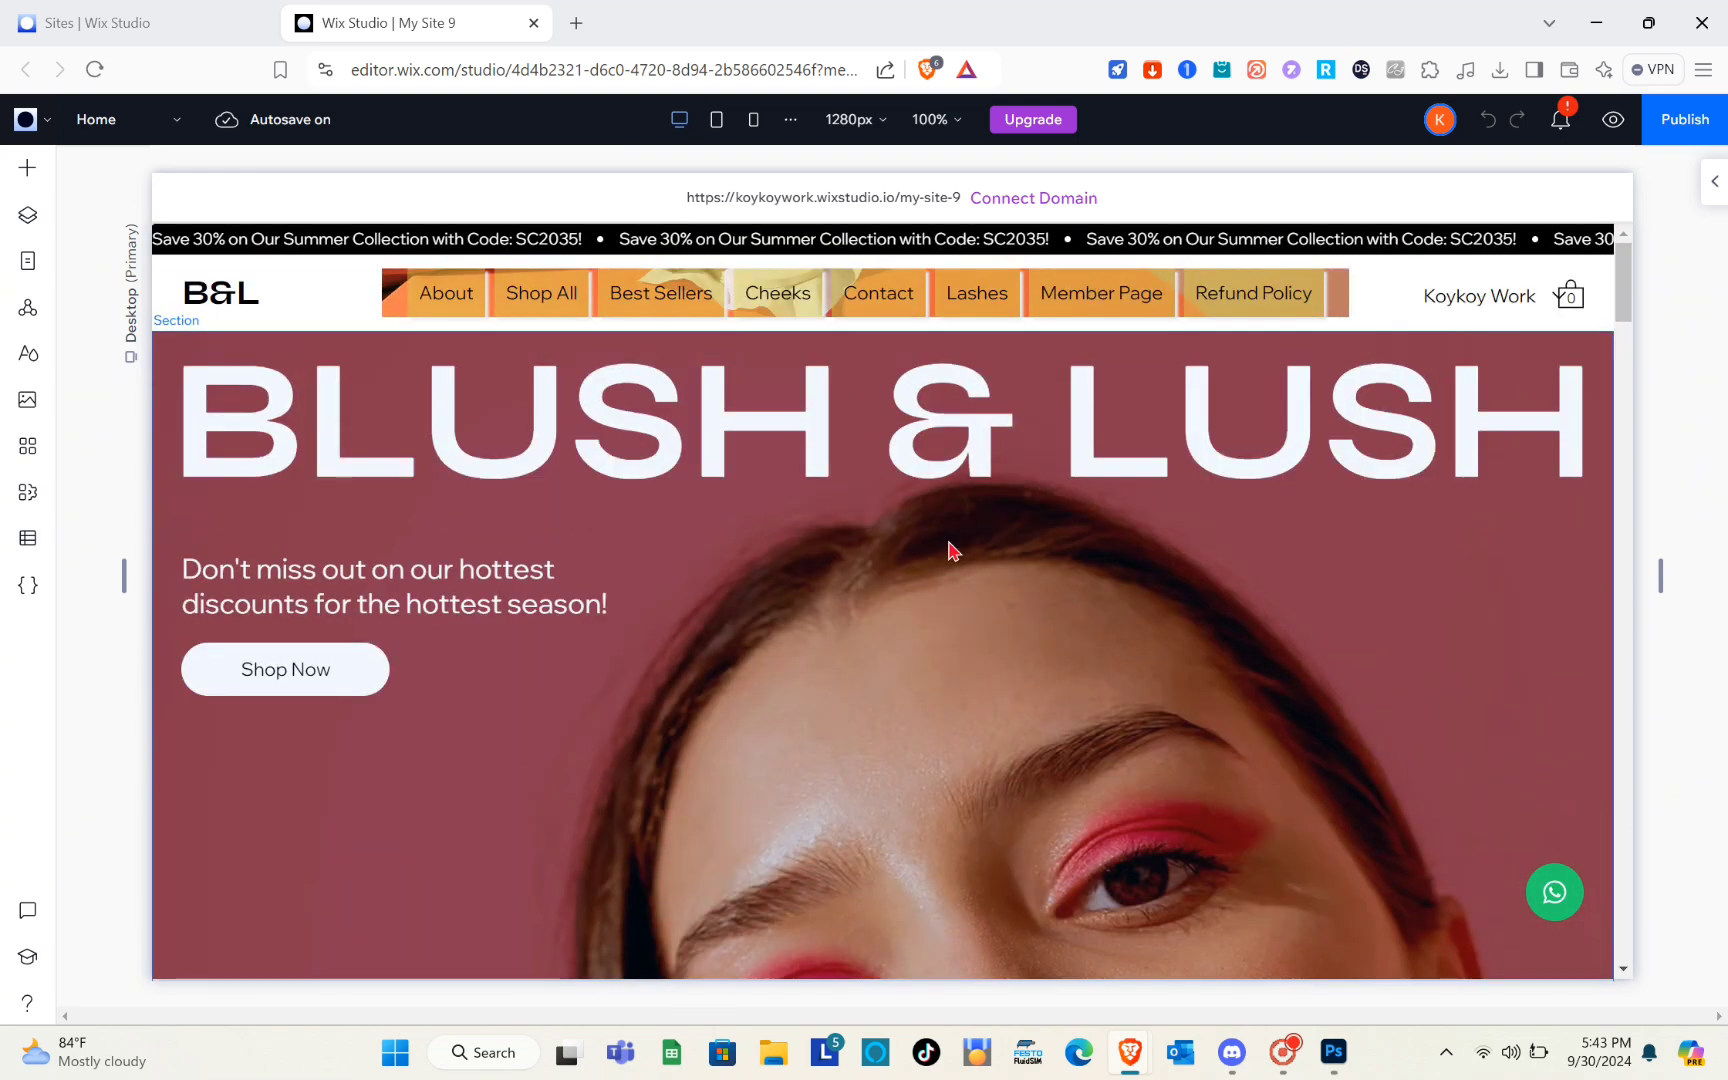
scroll(950, 550, "down", 3)
scroll(950, 550, "down", 4)
scroll(822, 636, "down", 2)
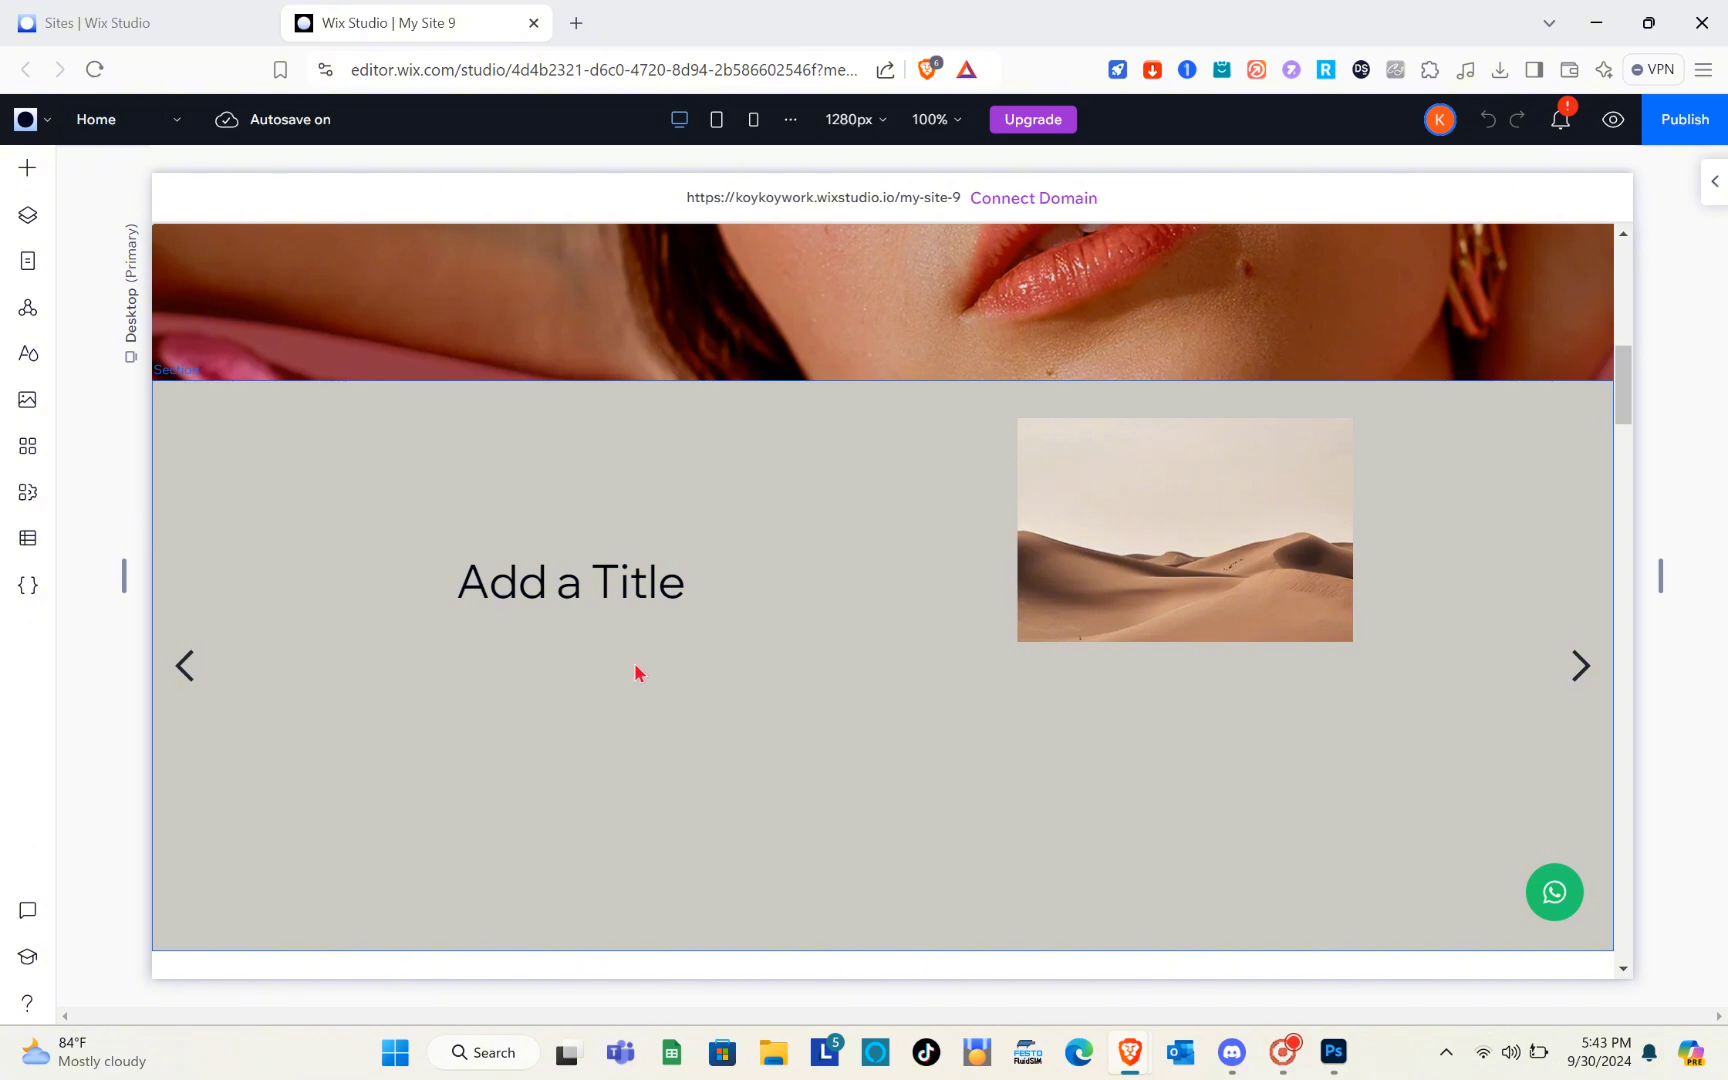
scroll(641, 650, "down", 1)
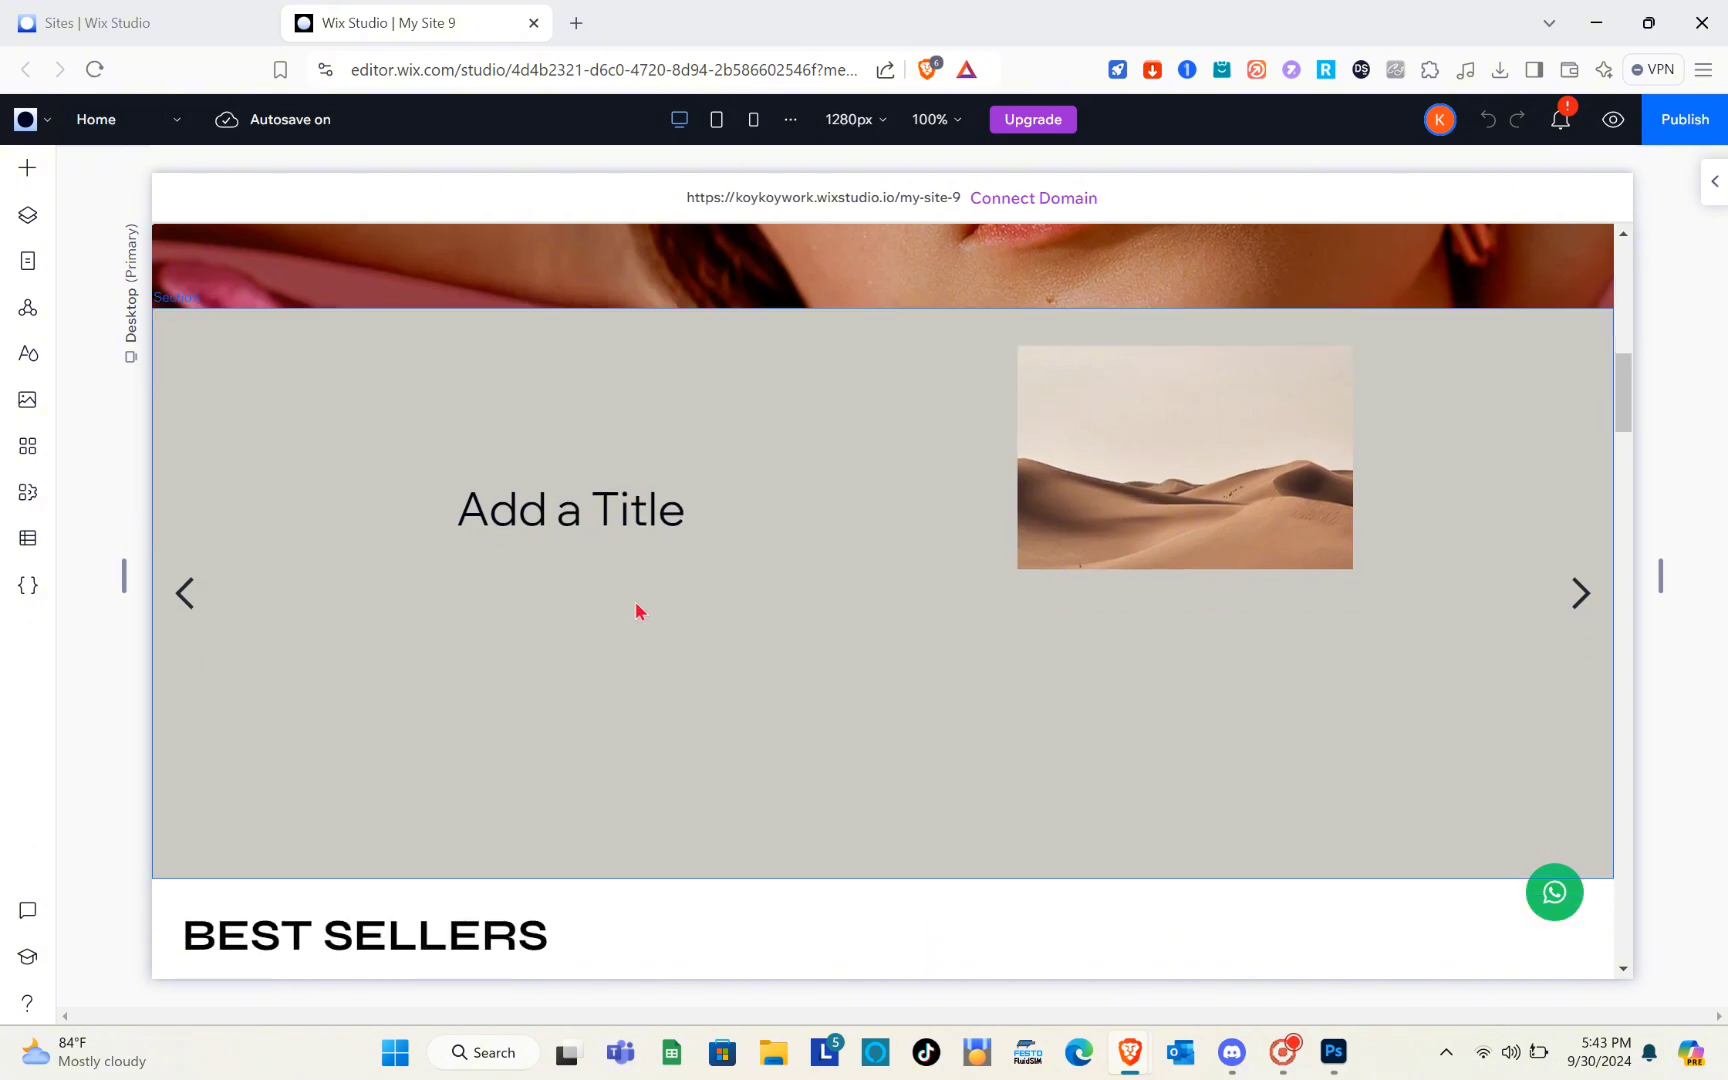
right_click(640, 610)
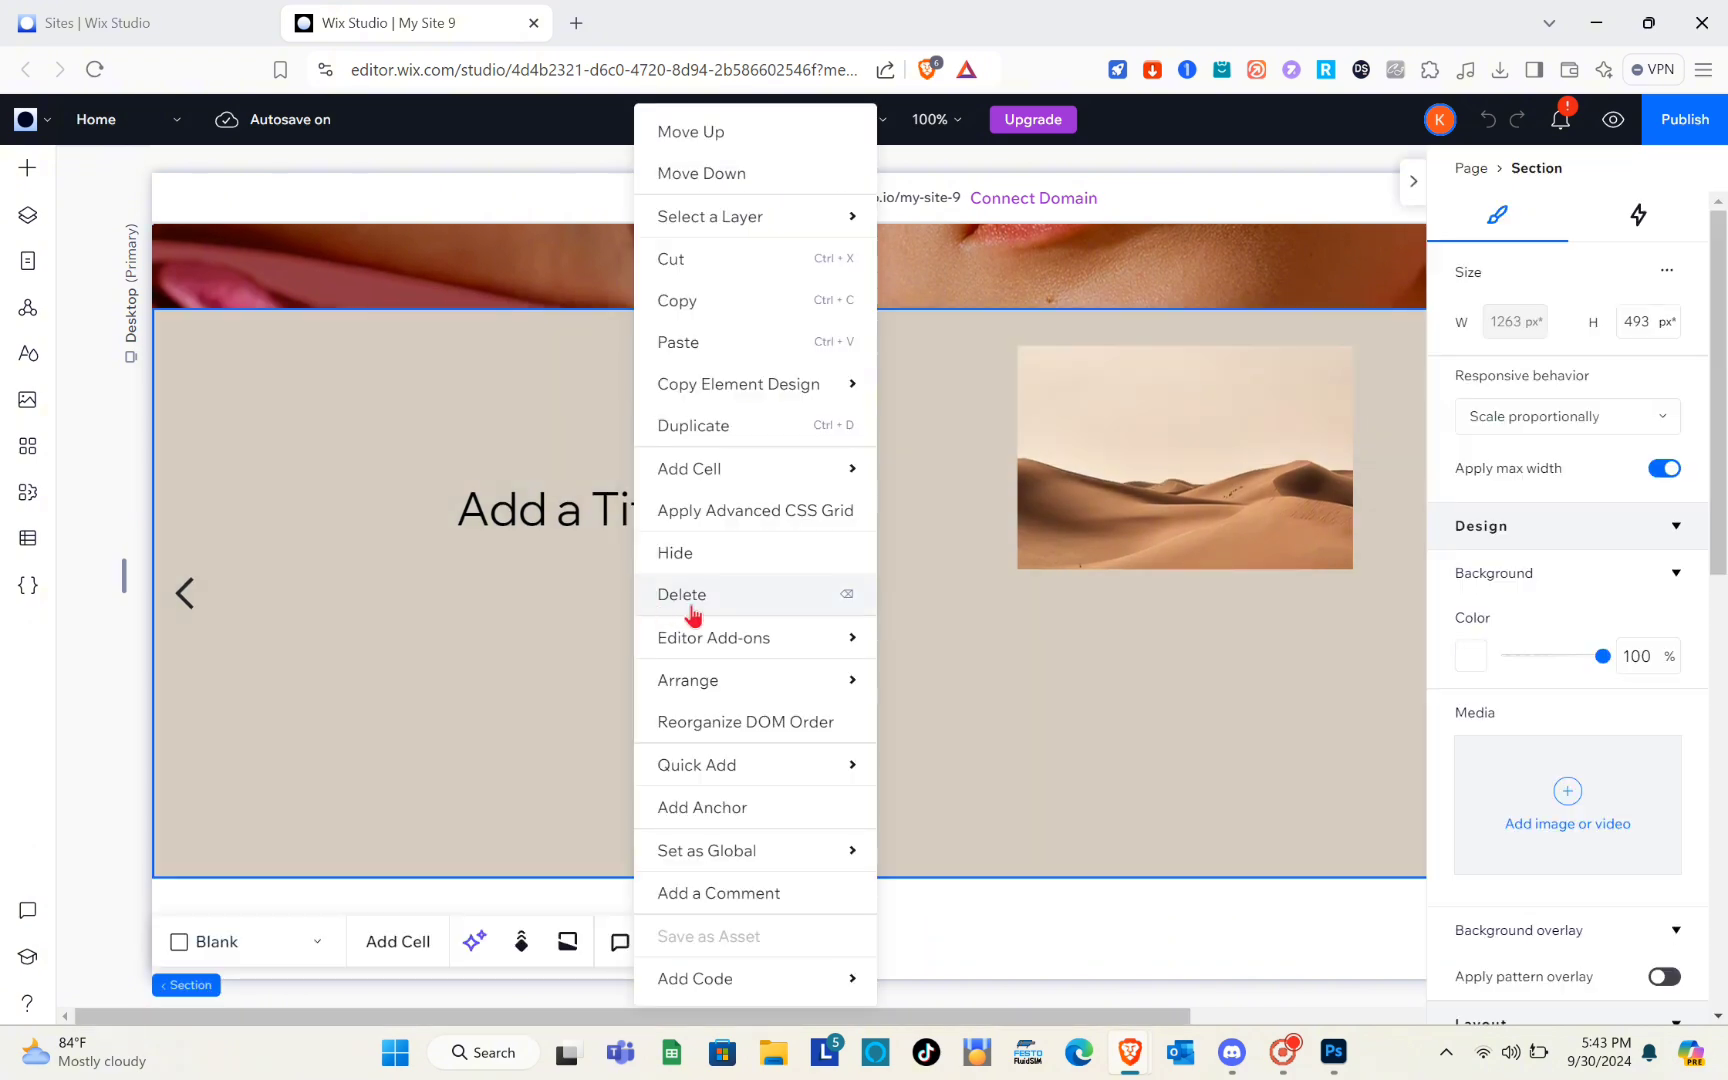
left_click(694, 596)
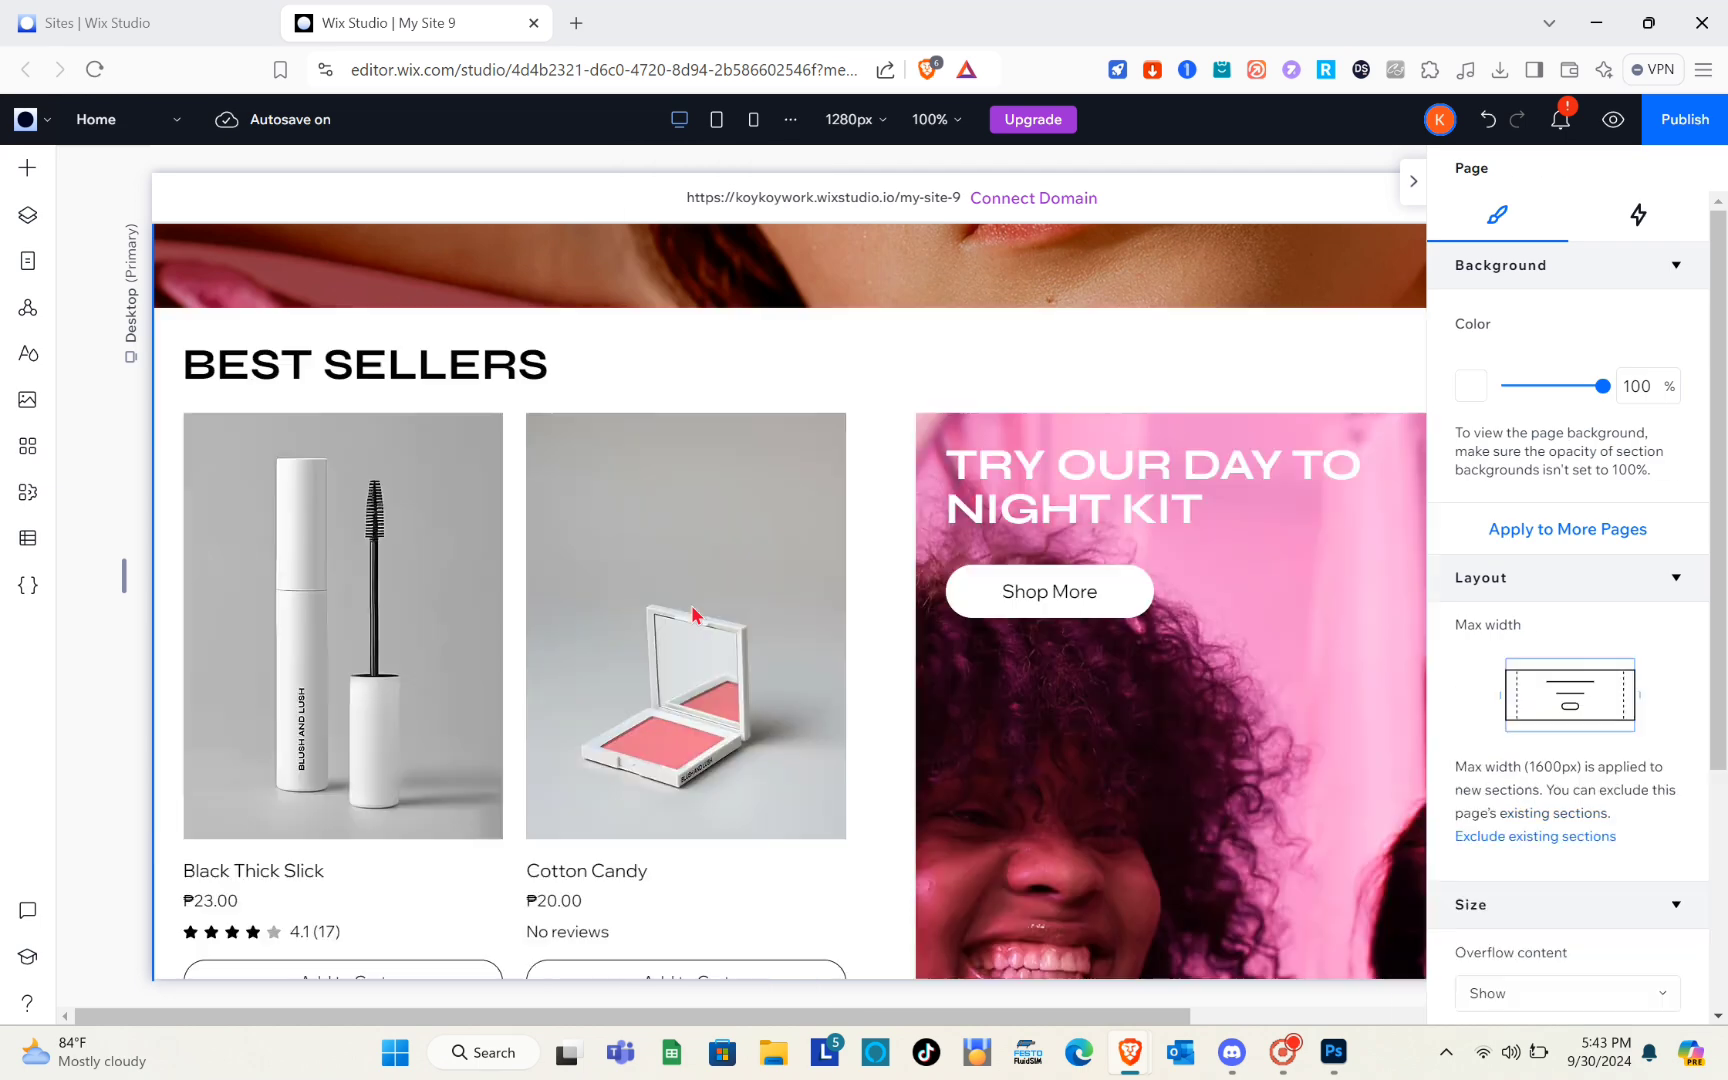
left_click(1418, 182)
Add a blank section between the hero image and Best Sellers, and set its background color to #ACA293
mouse_move(879, 317)
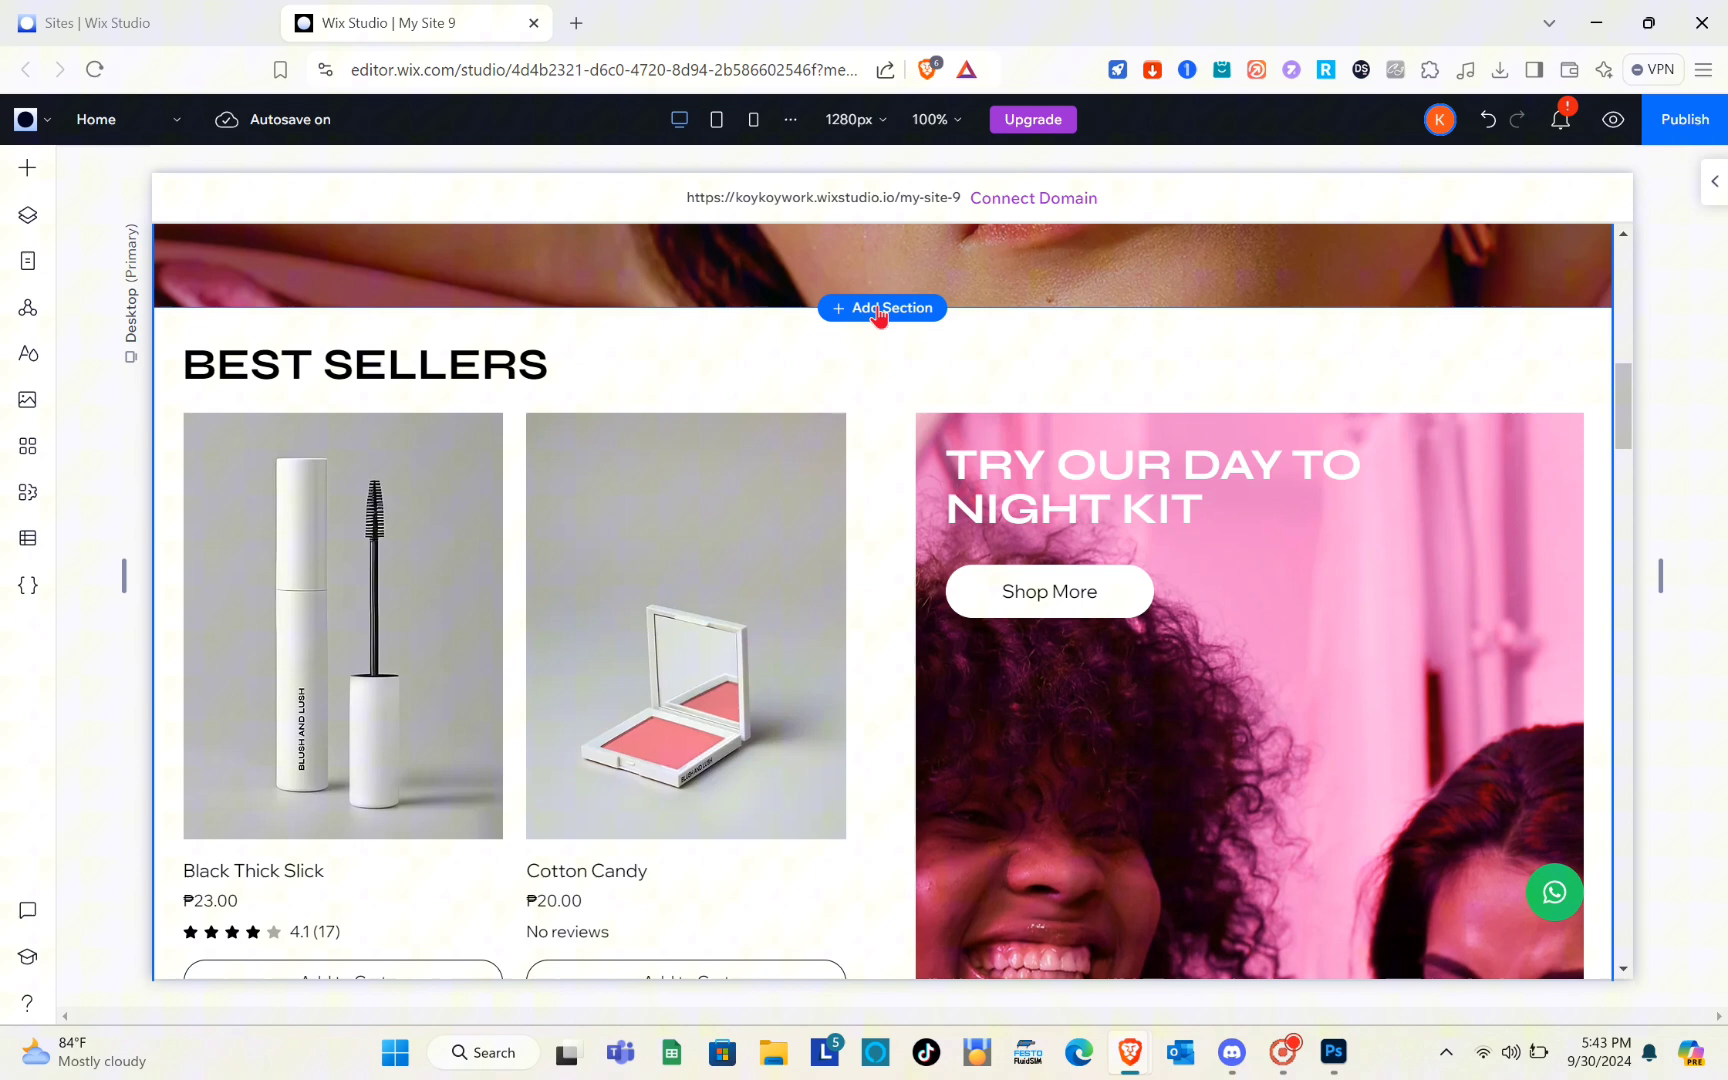
left_click(910, 415)
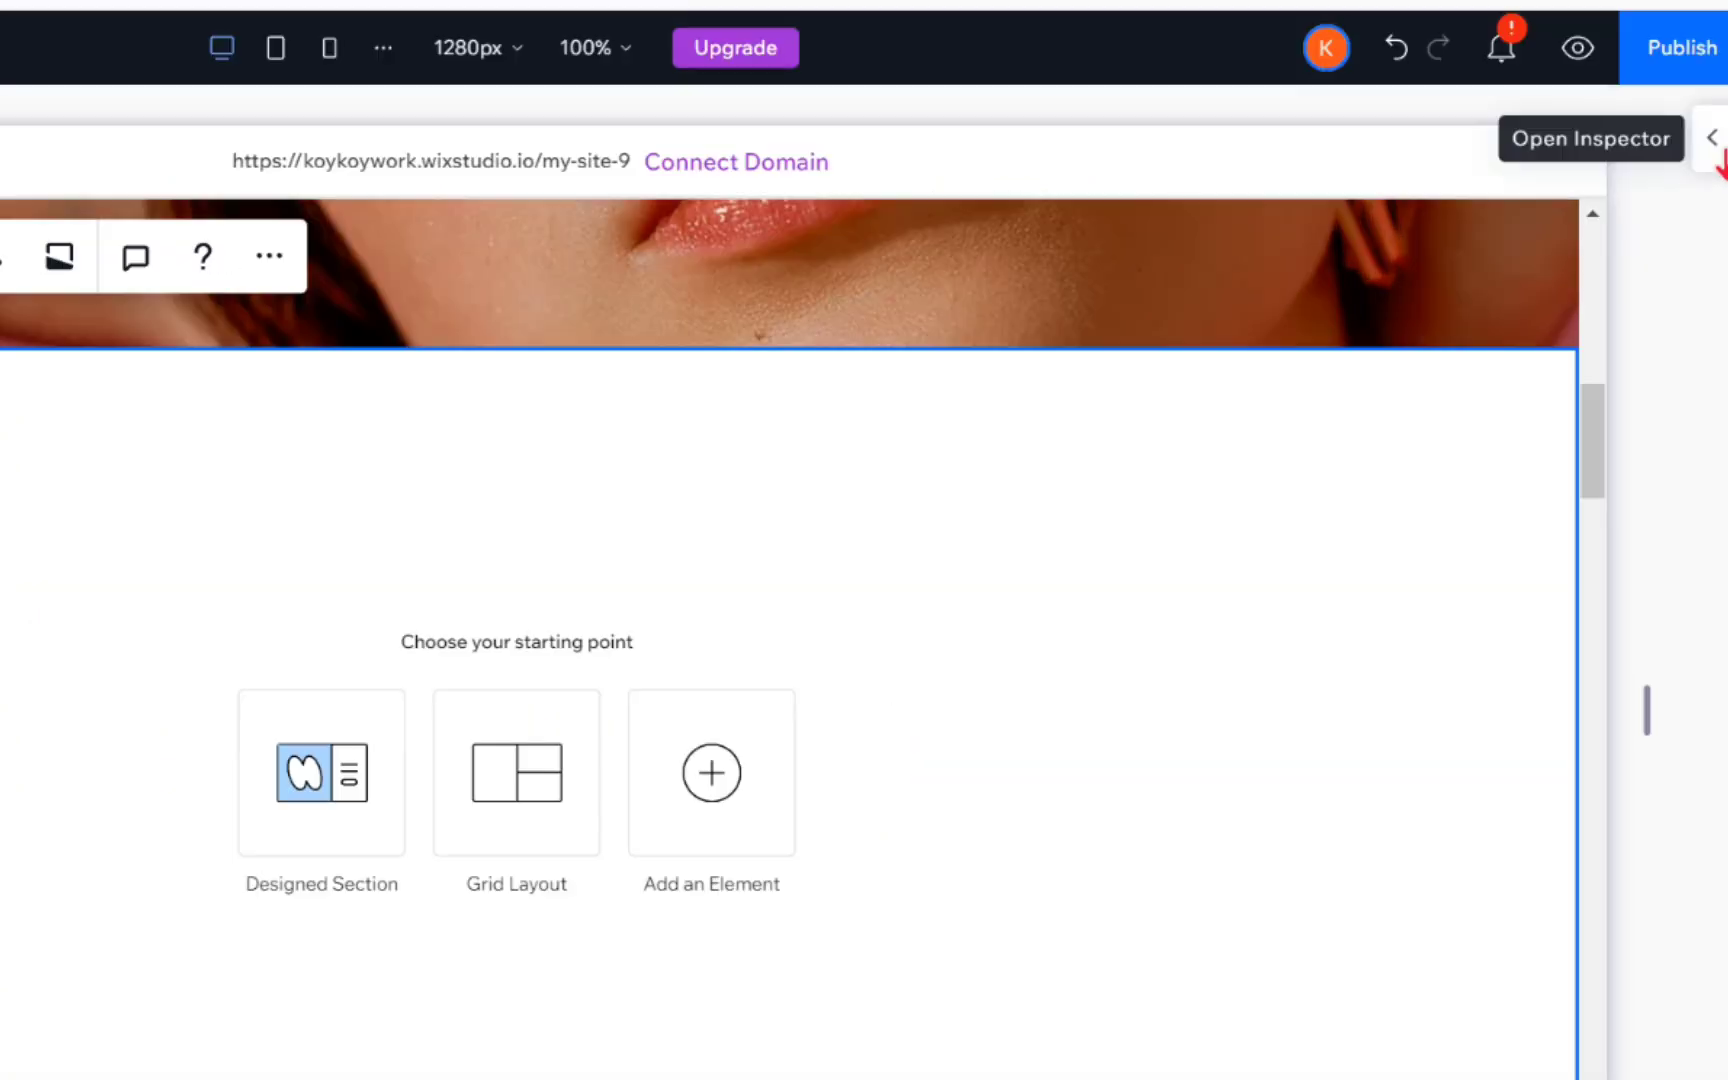
left_click(1714, 181)
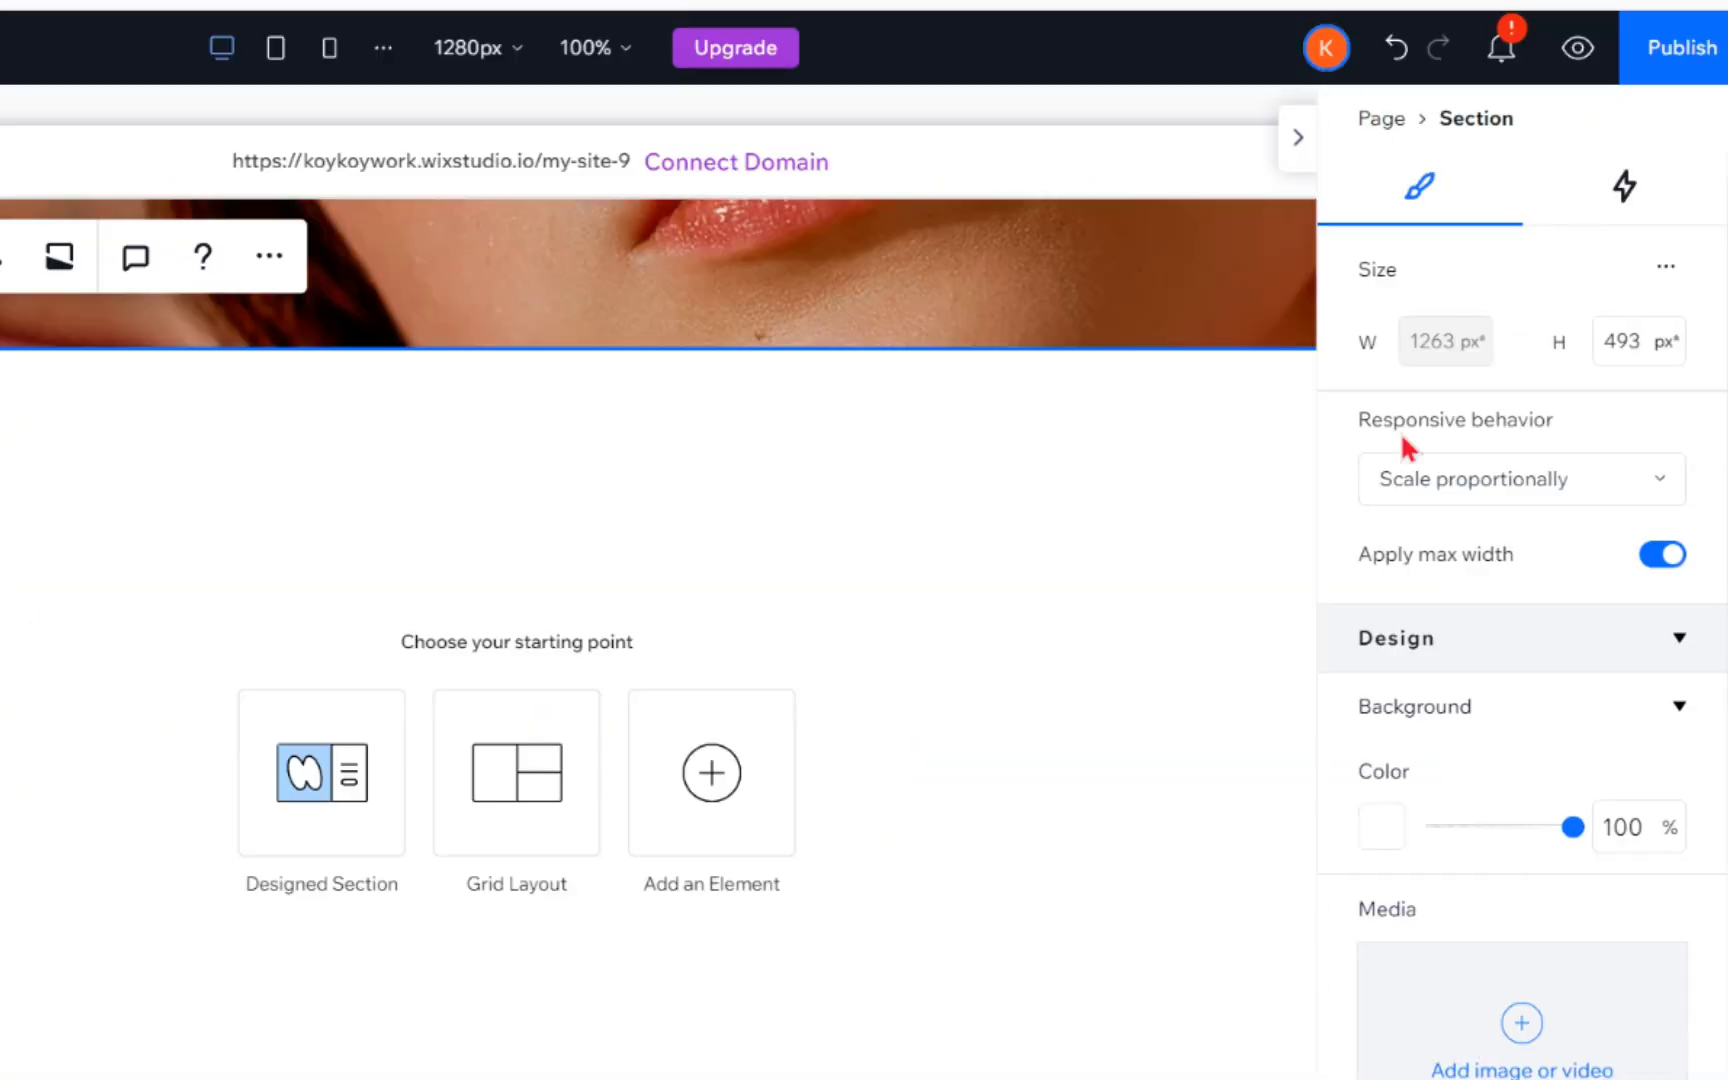
left_click(1374, 828)
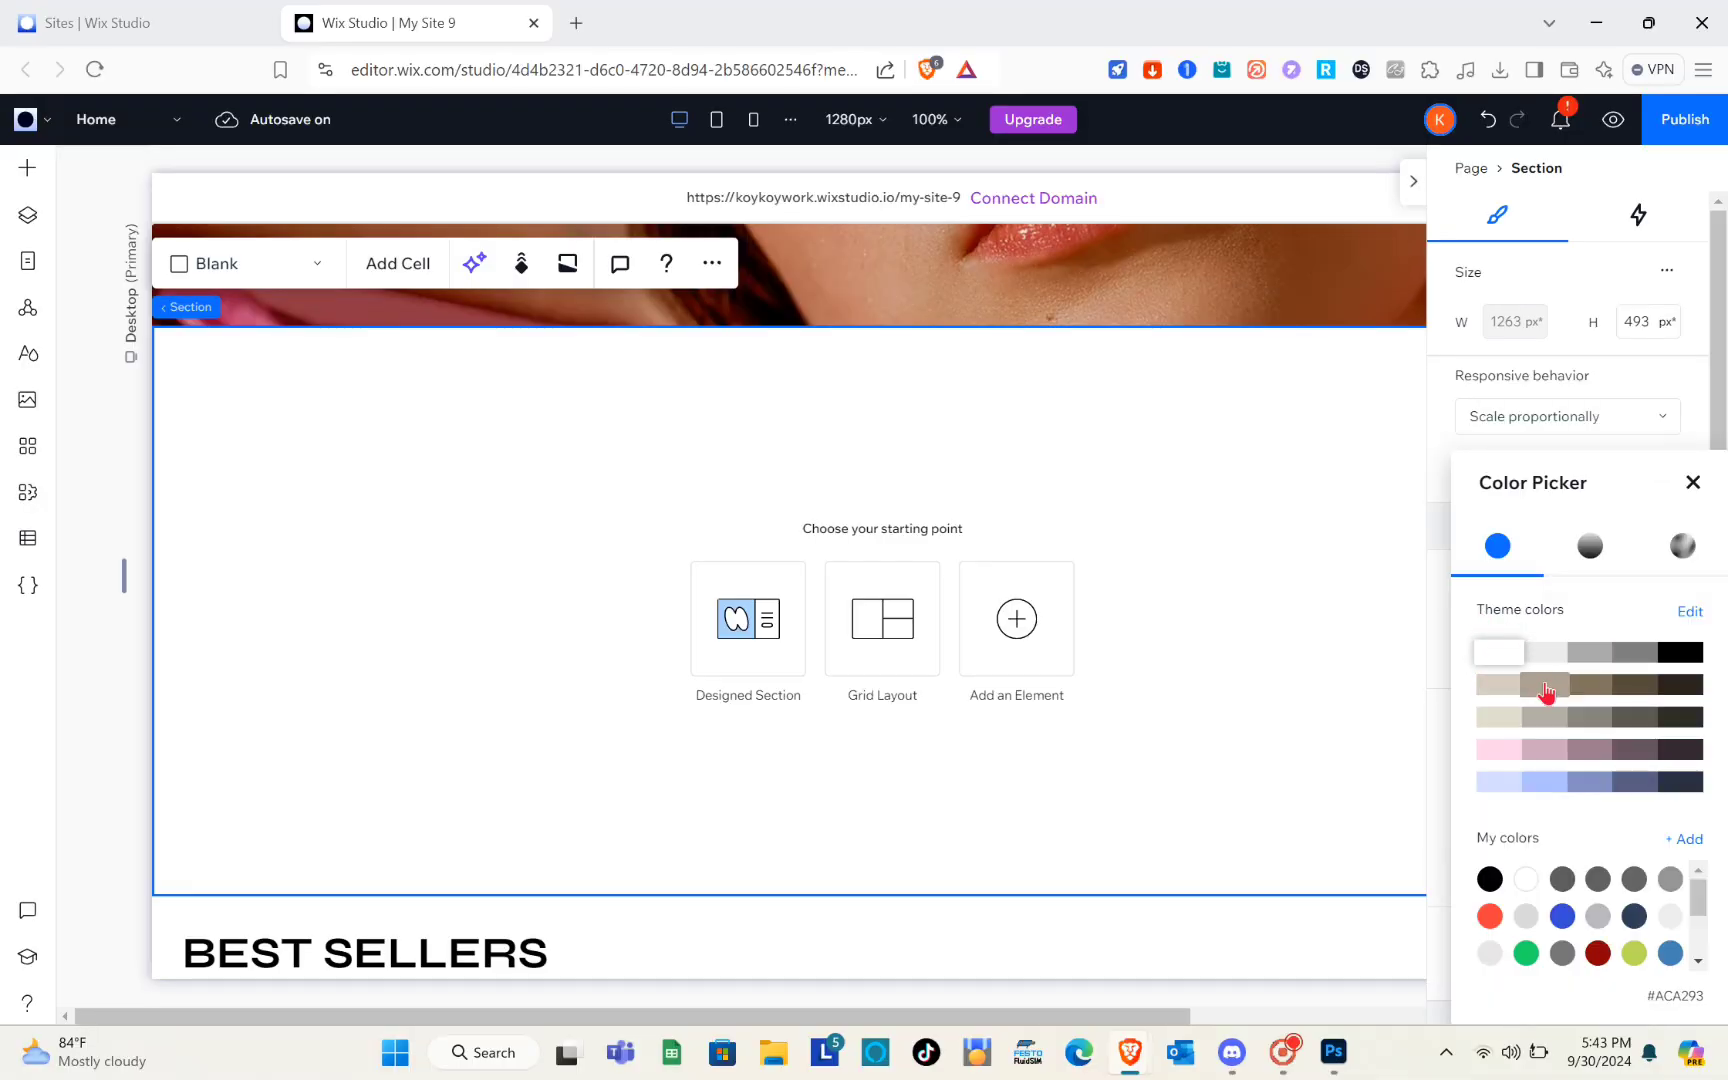
left_click(1545, 690)
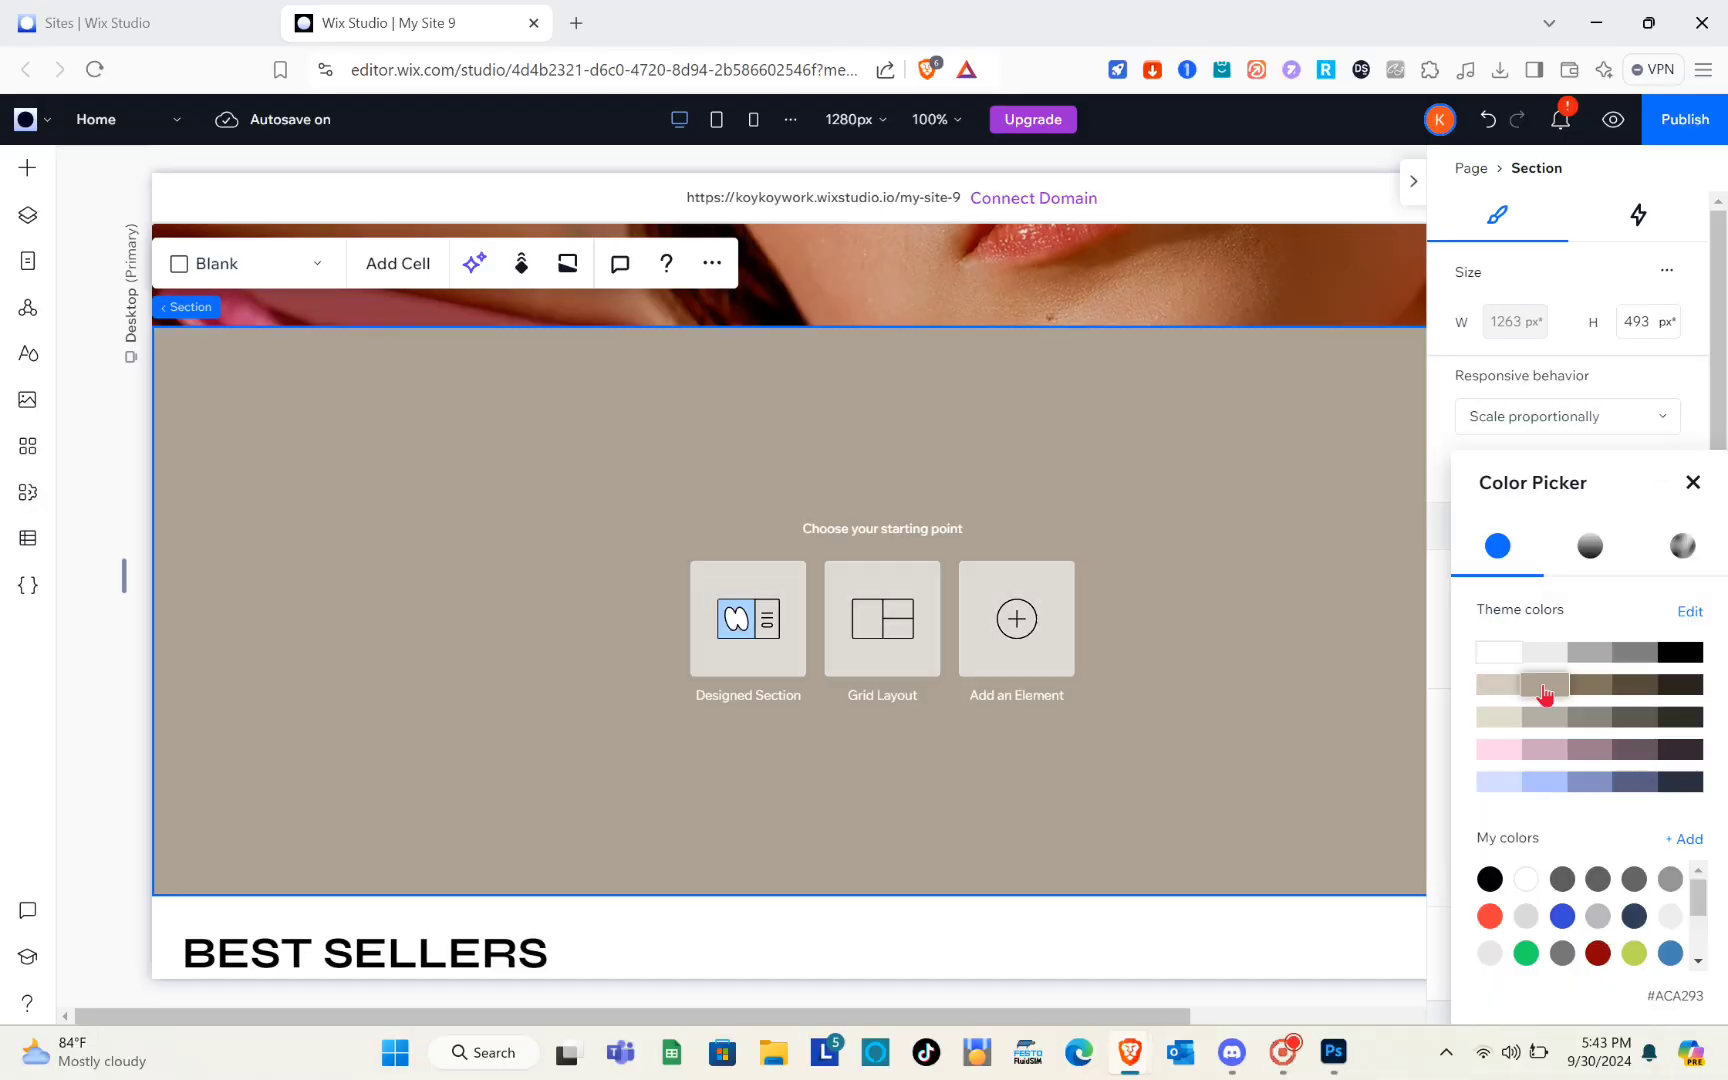
left_click(1418, 188)
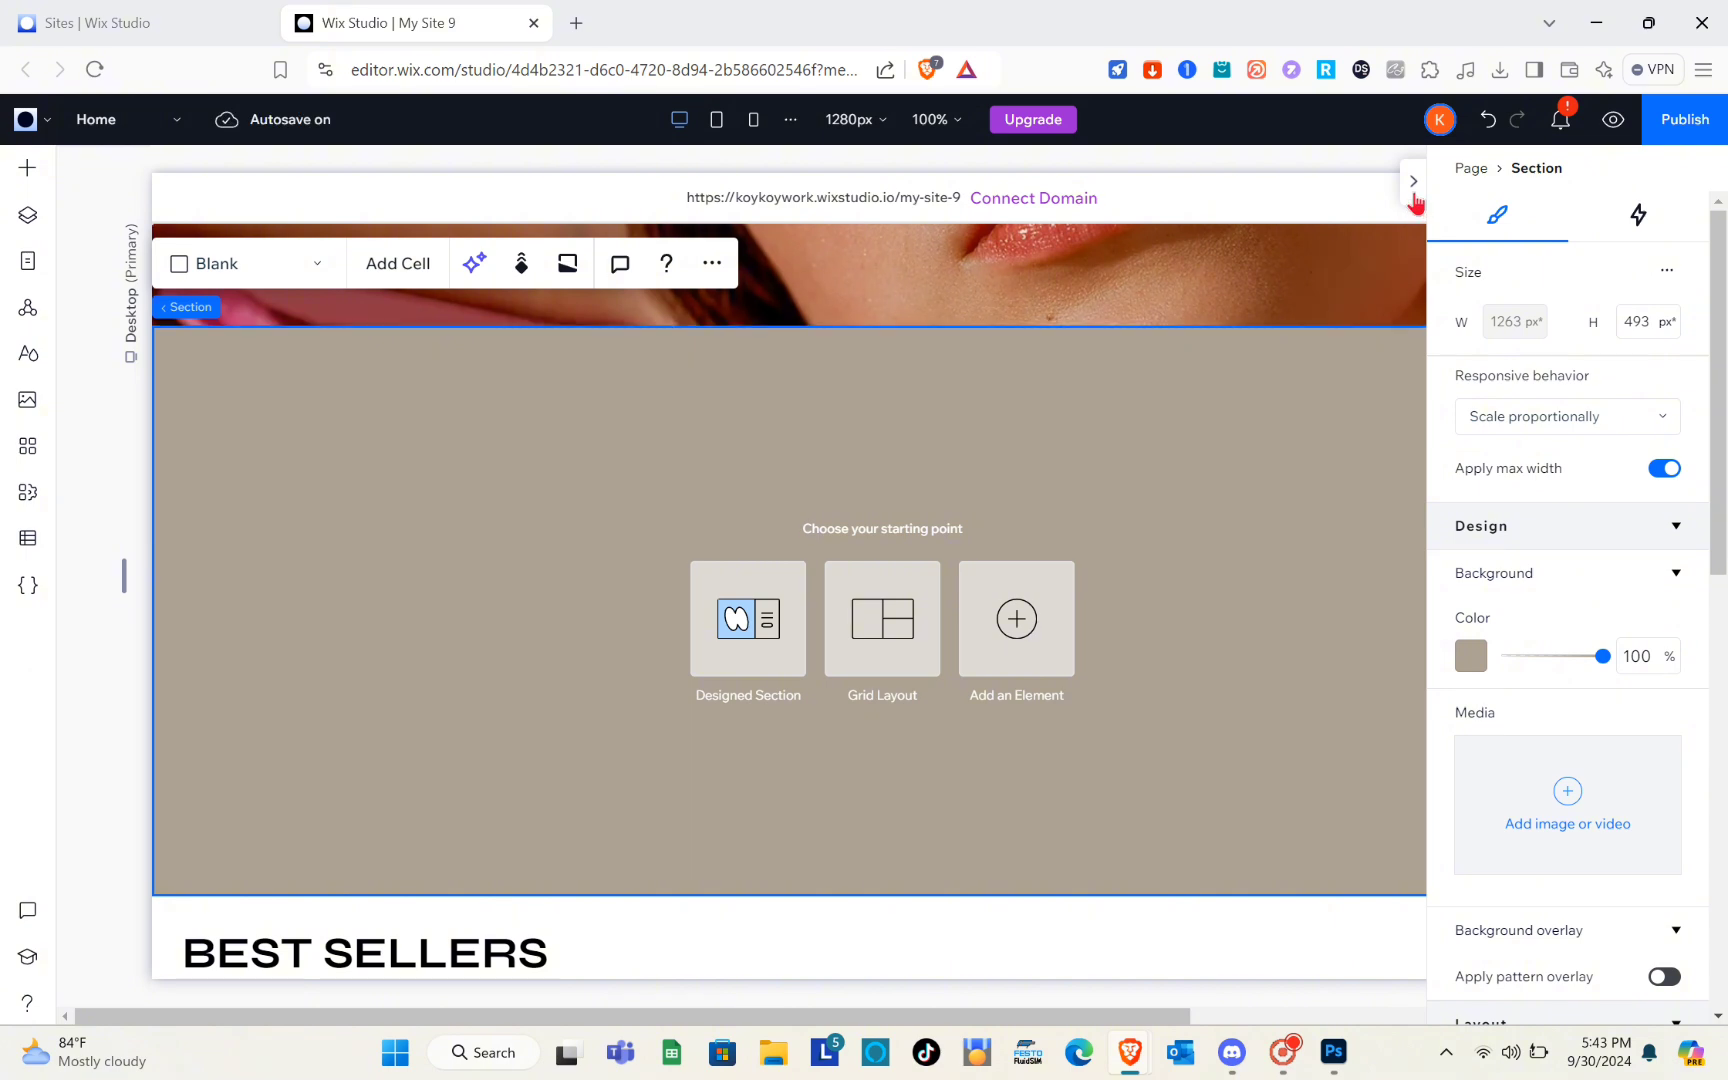
left_click(1414, 192)
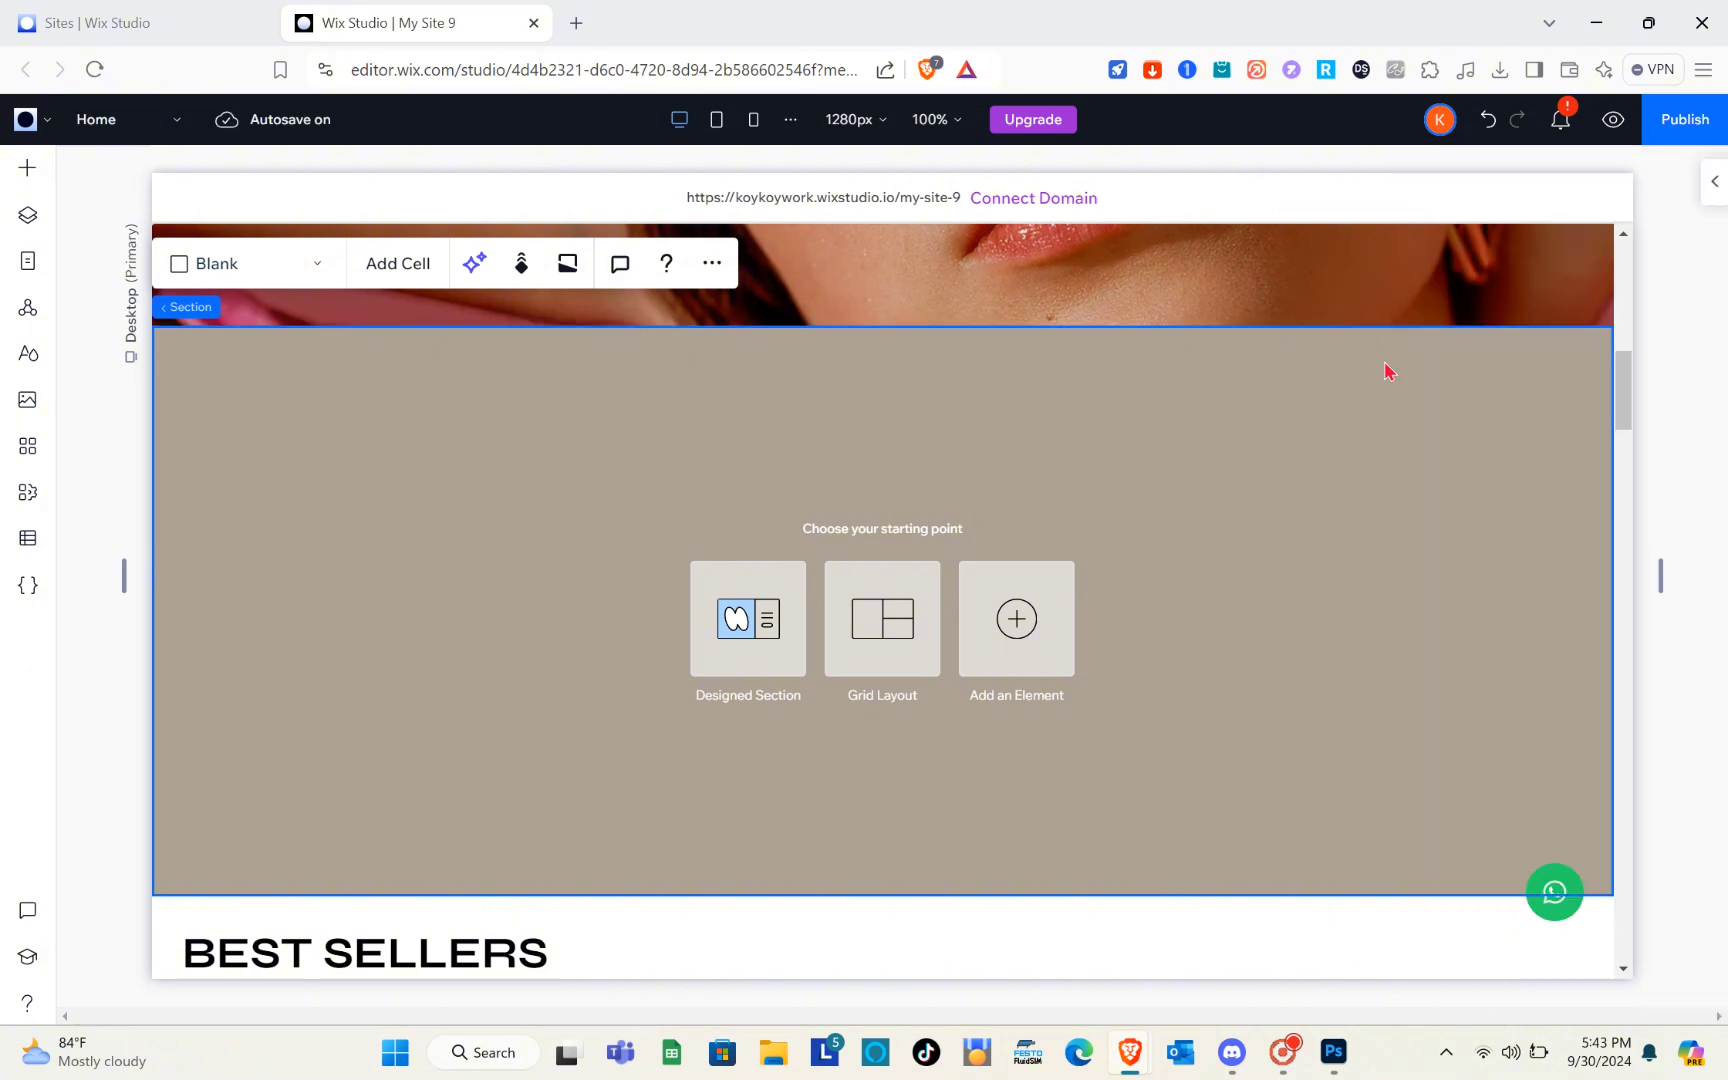
left_click(1680, 300)
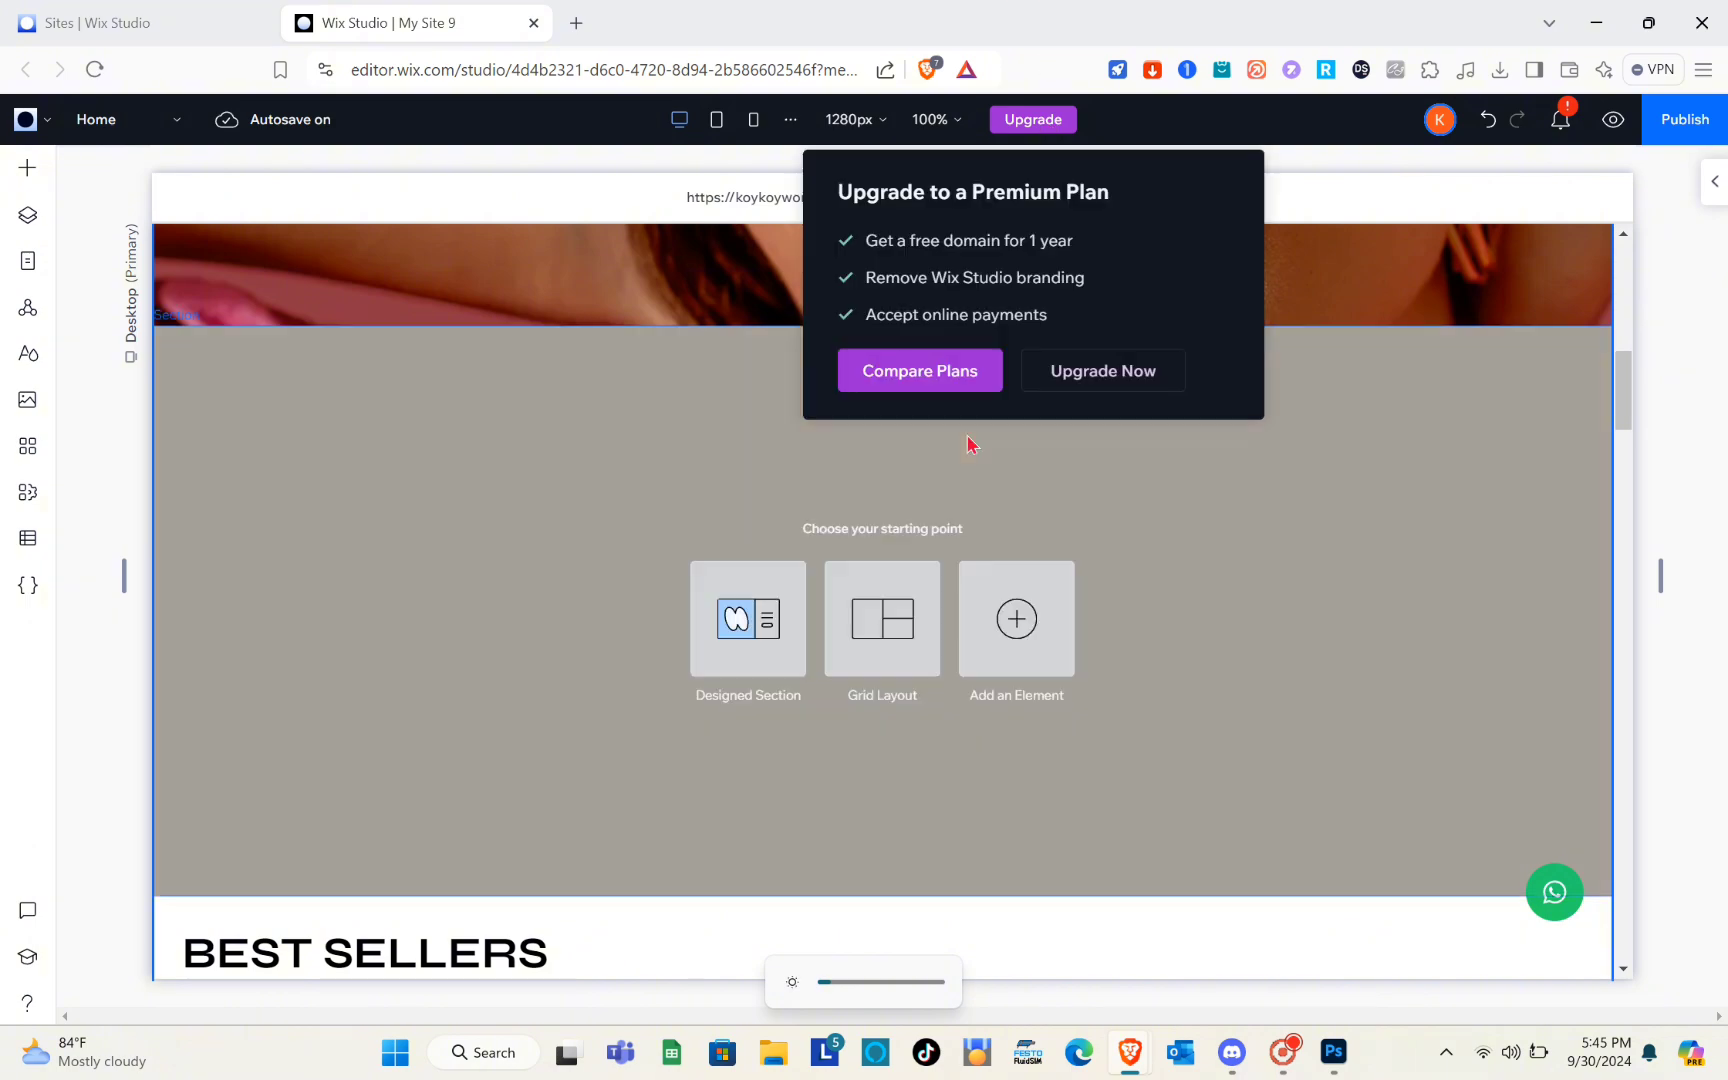
Enable an anchor on the "Follow Us on Instagram" collage section
scroll(968, 443, "down", 15)
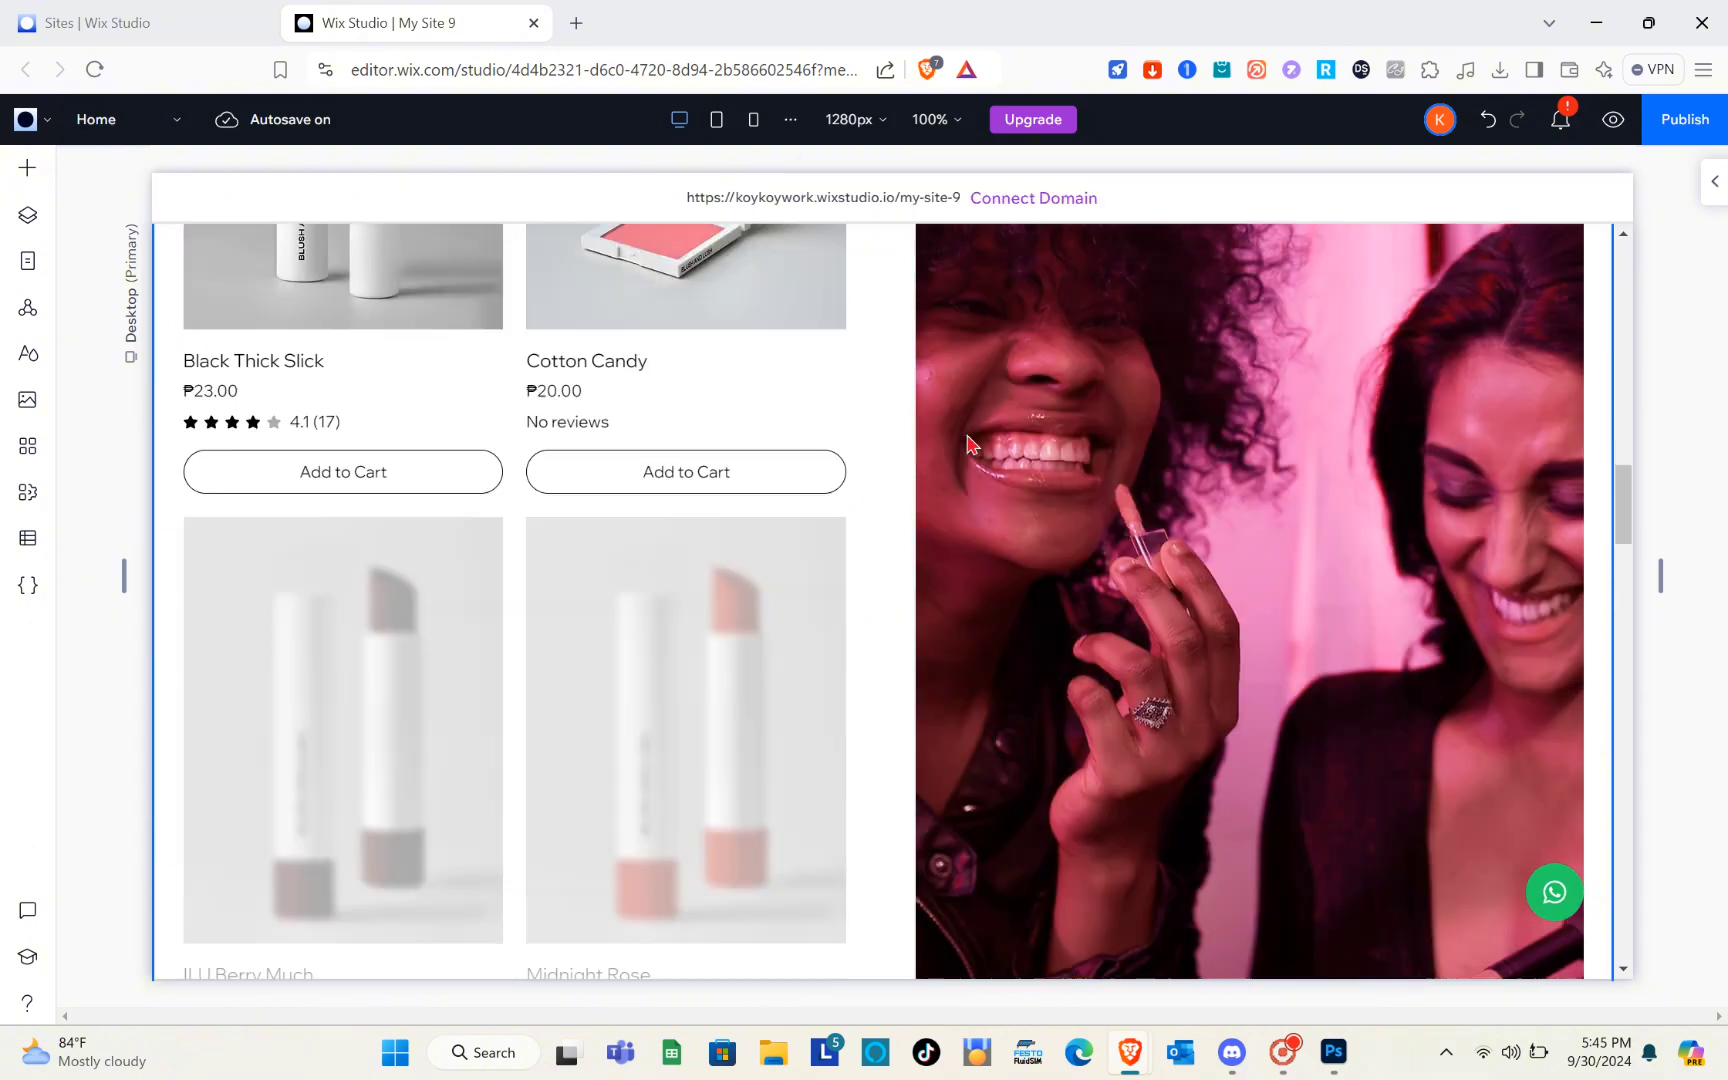
scroll(968, 443, "down", 15)
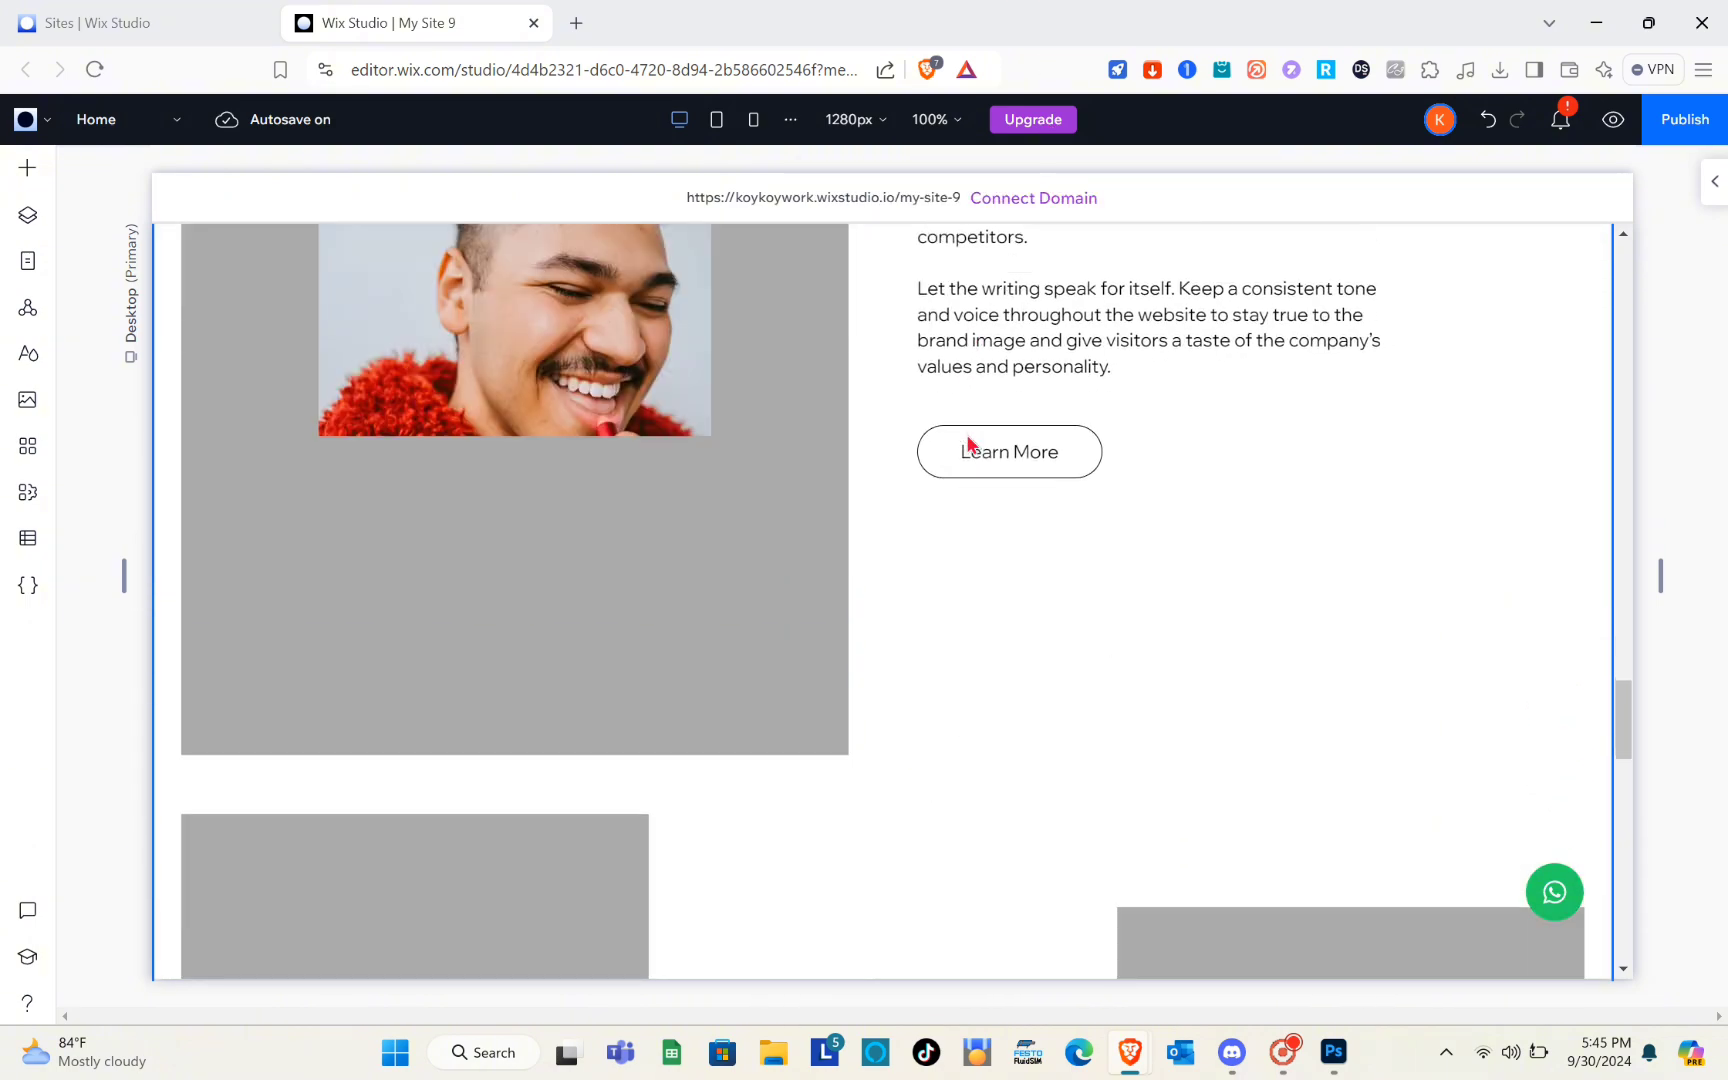
scroll(777, 452, "up", 2)
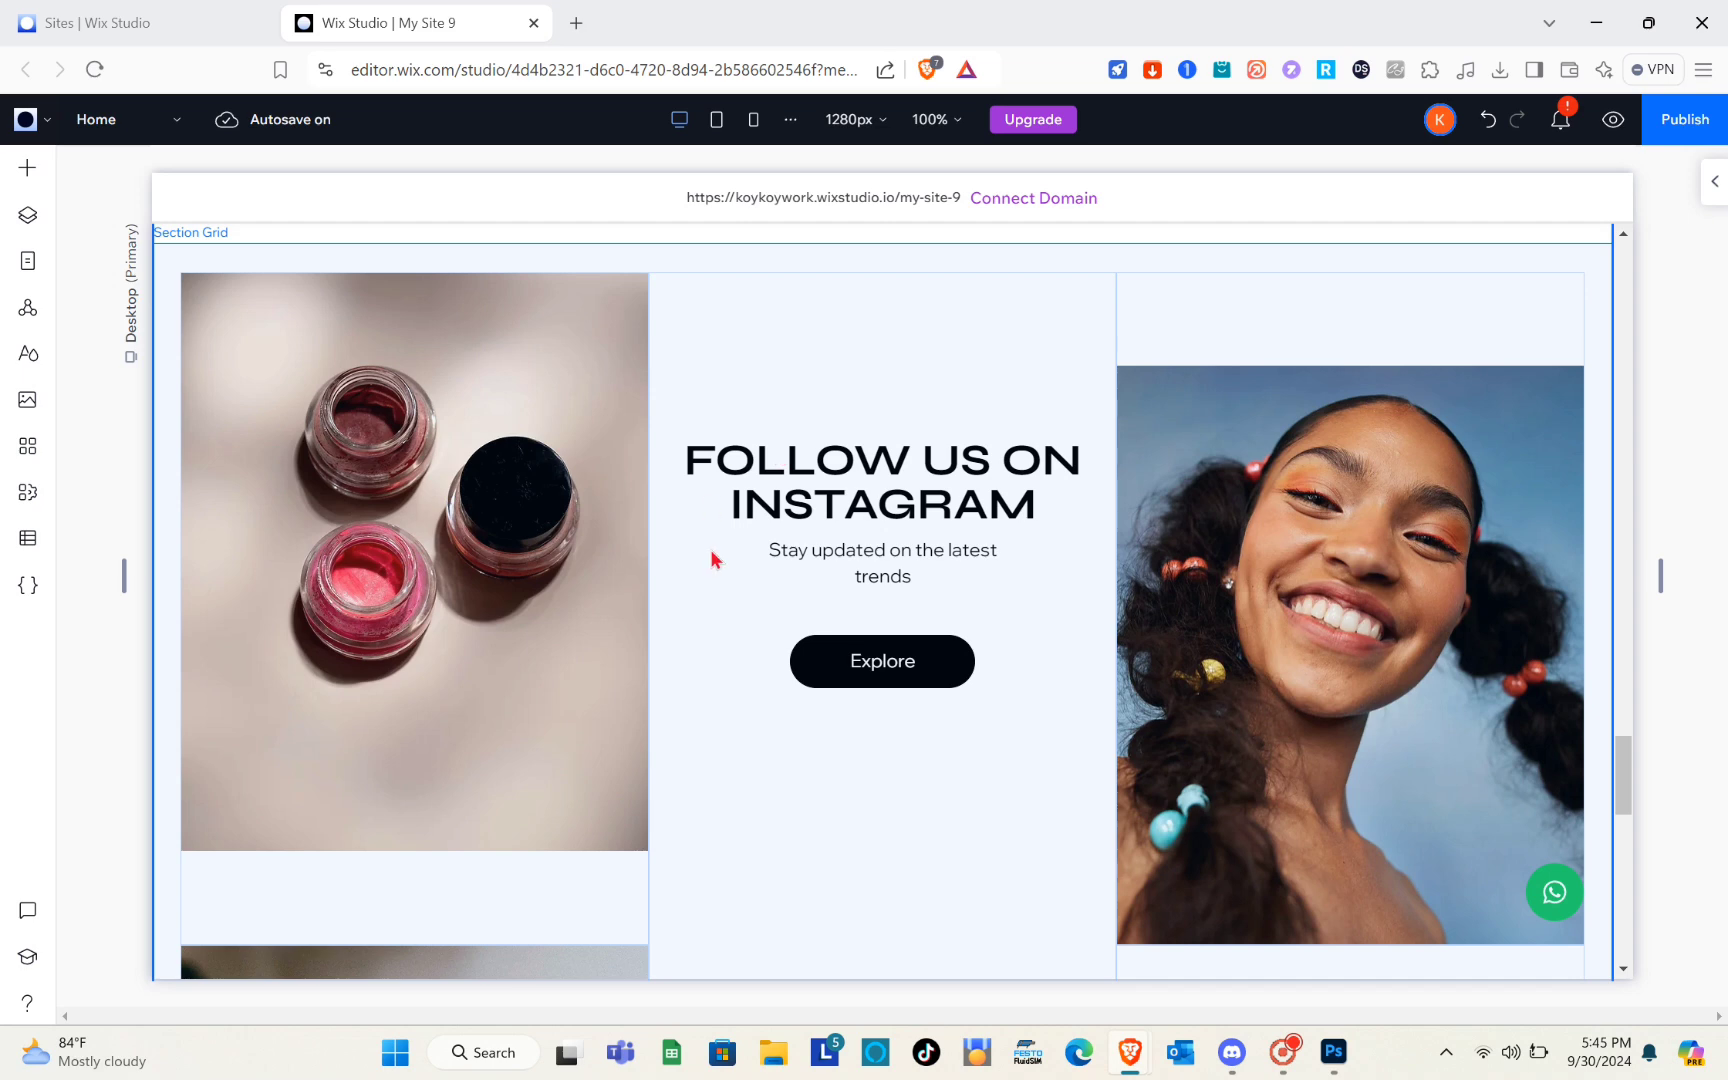
scroll(770, 500, "up", 1)
left_click(831, 450)
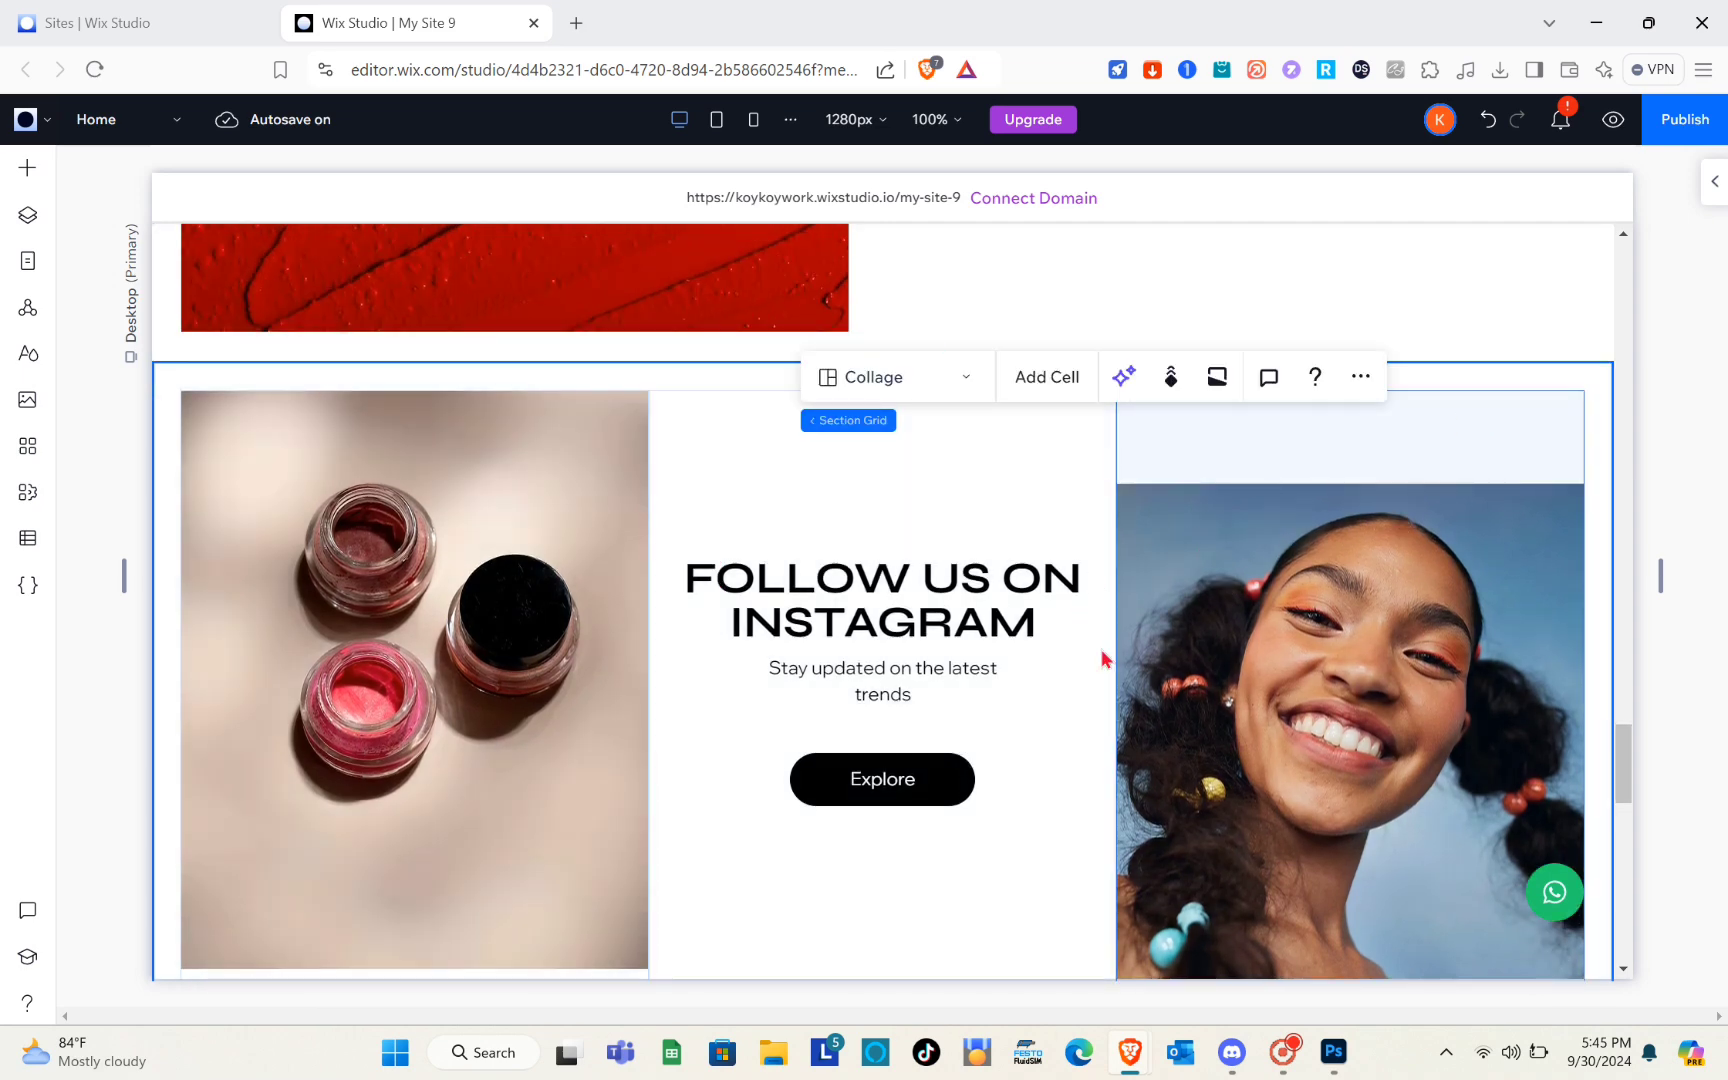
left_click(1706, 190)
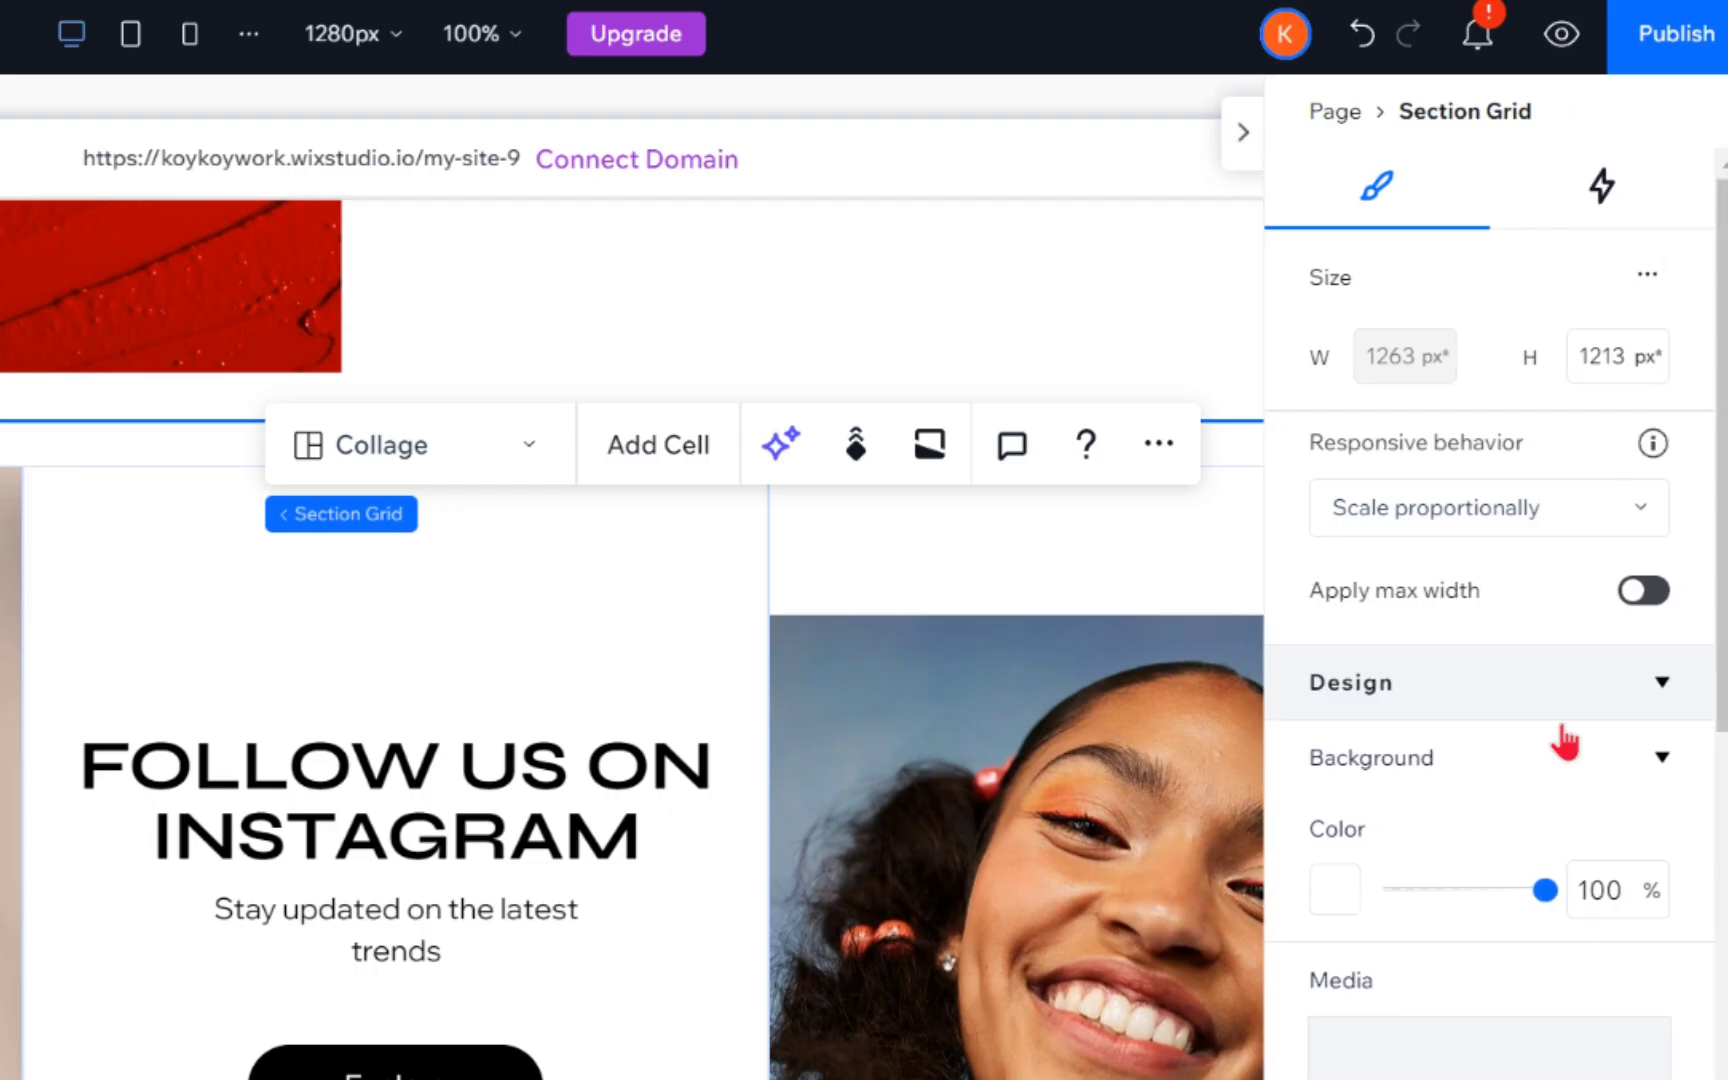
scroll(1534, 973, "down", 10)
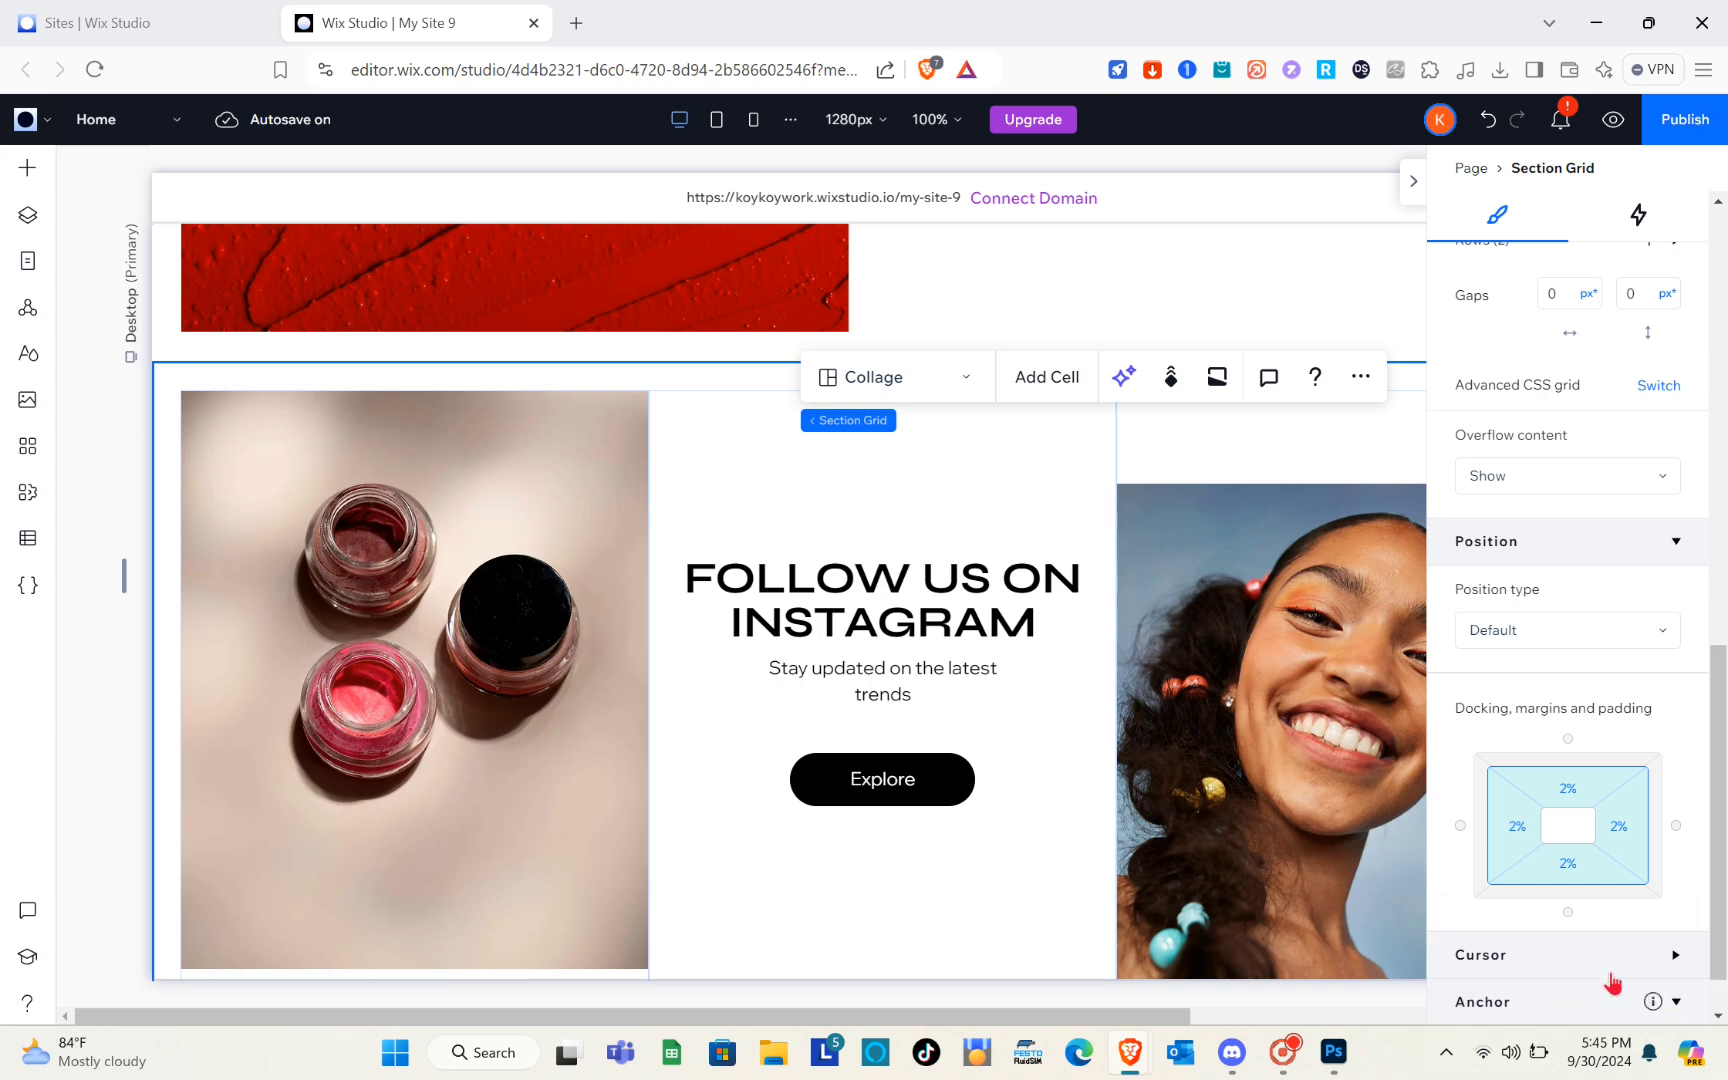
scroll(1610, 984, "down", 1)
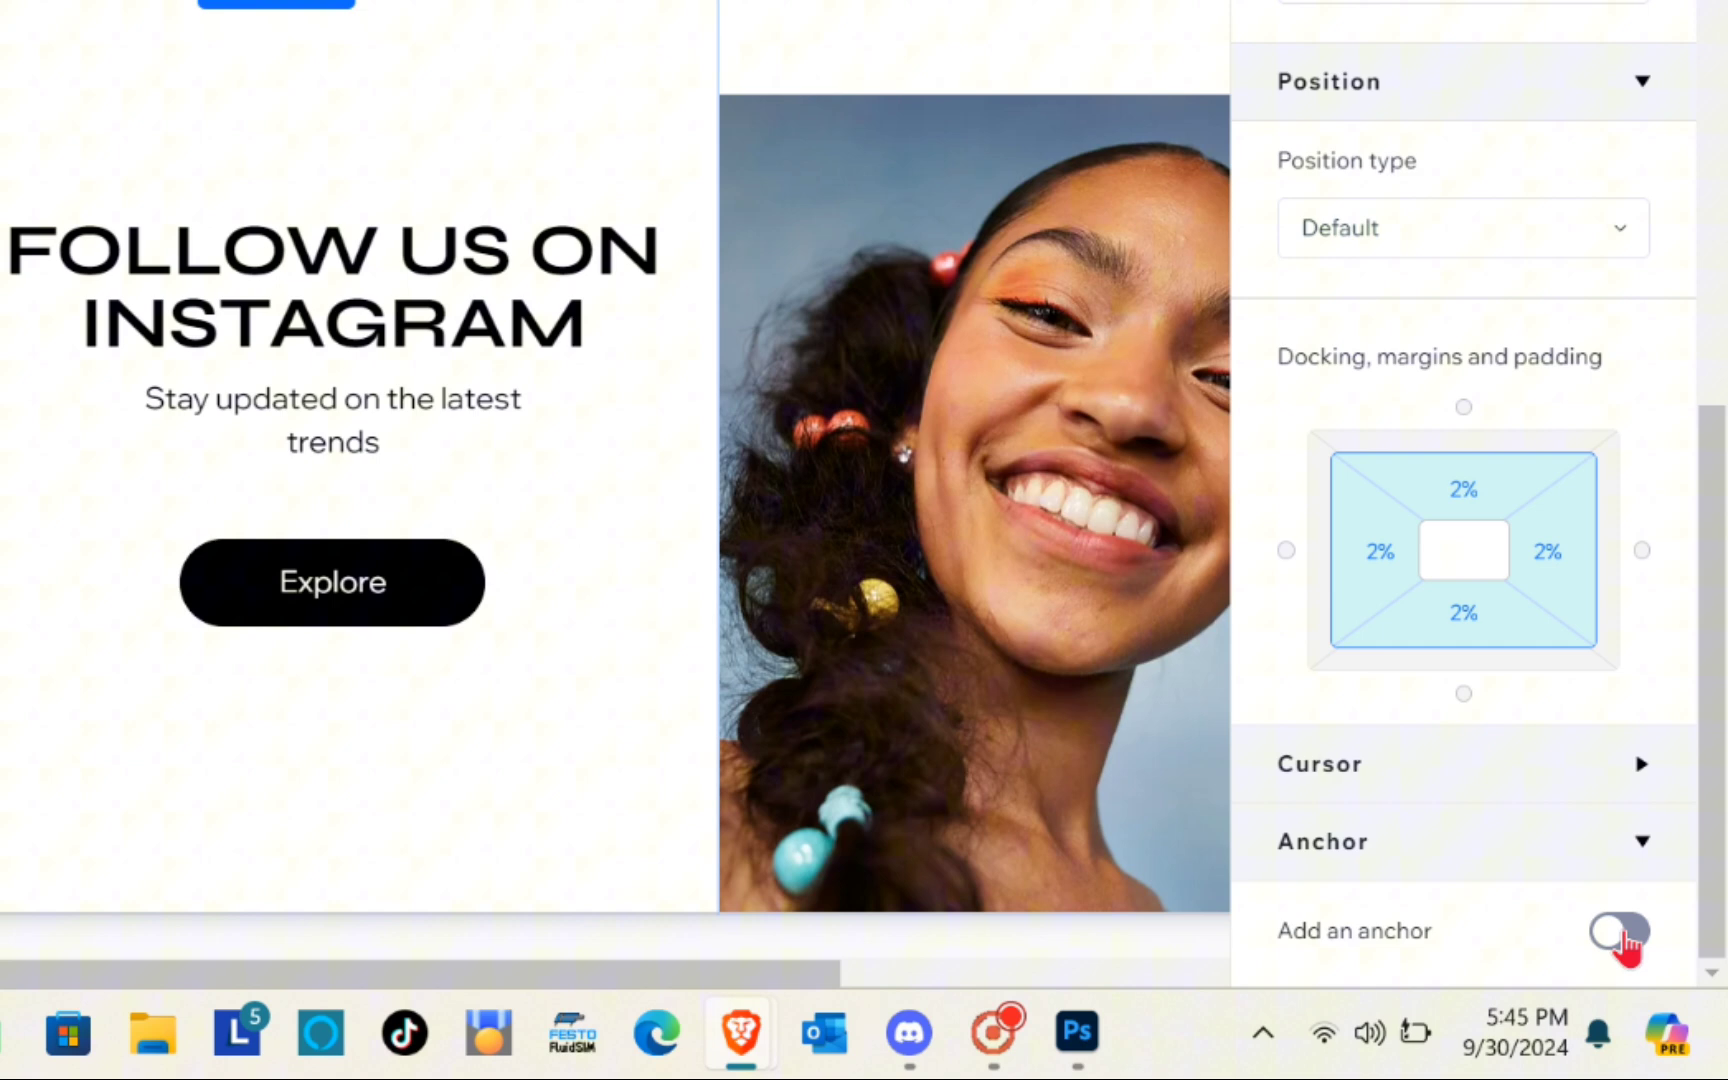
left_click(1662, 993)
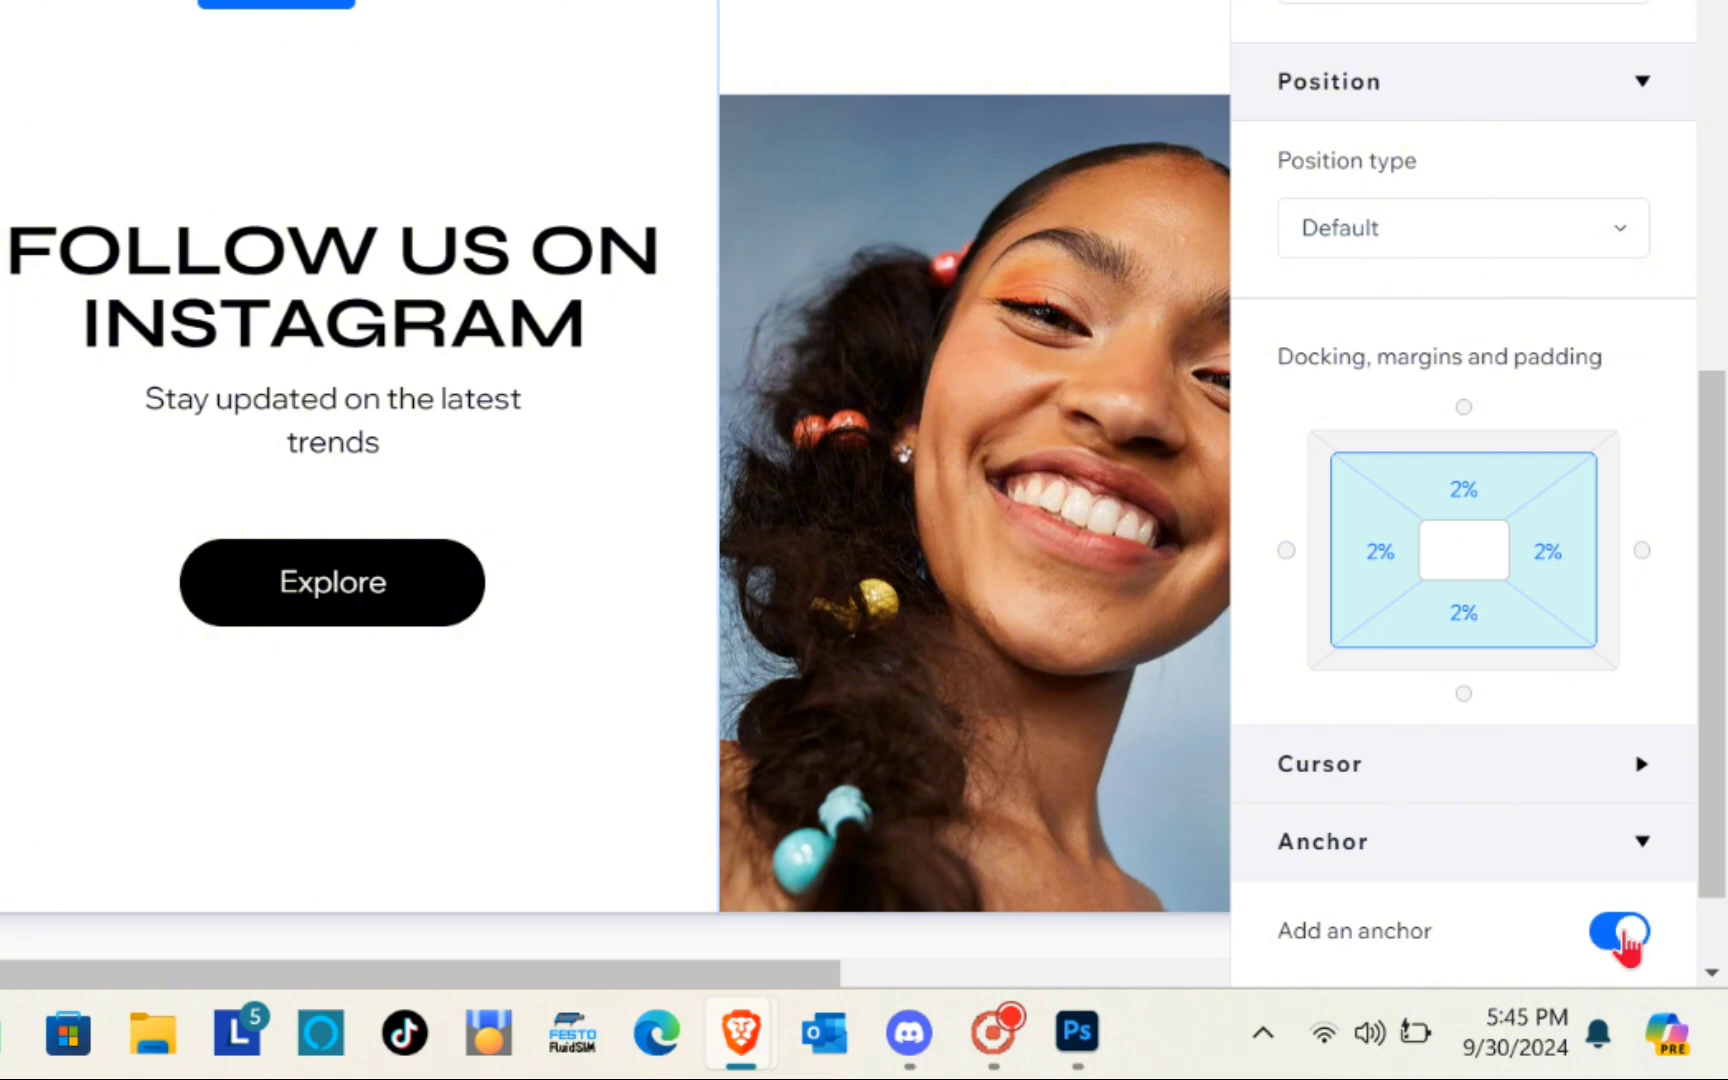
scroll(1584, 958, "down", 2)
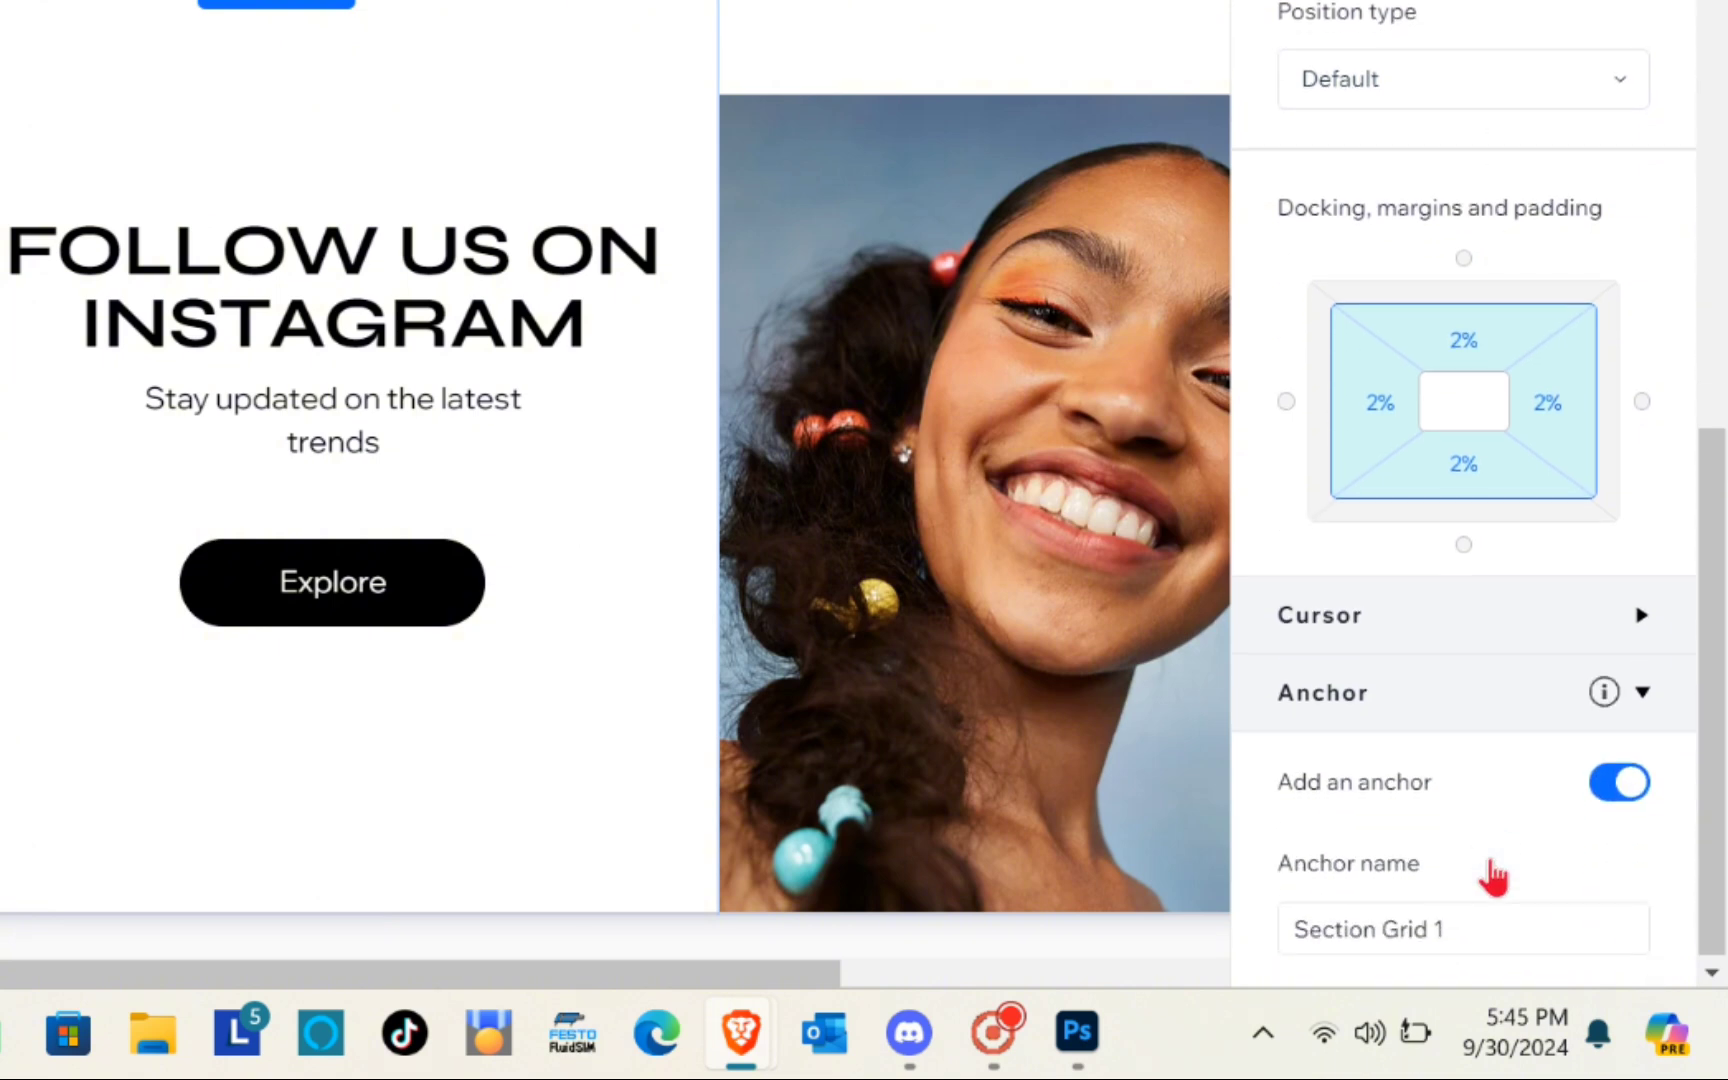
Name the Instagram section's anchor "Anchor 1" and close the section's settings
left_click(1477, 924)
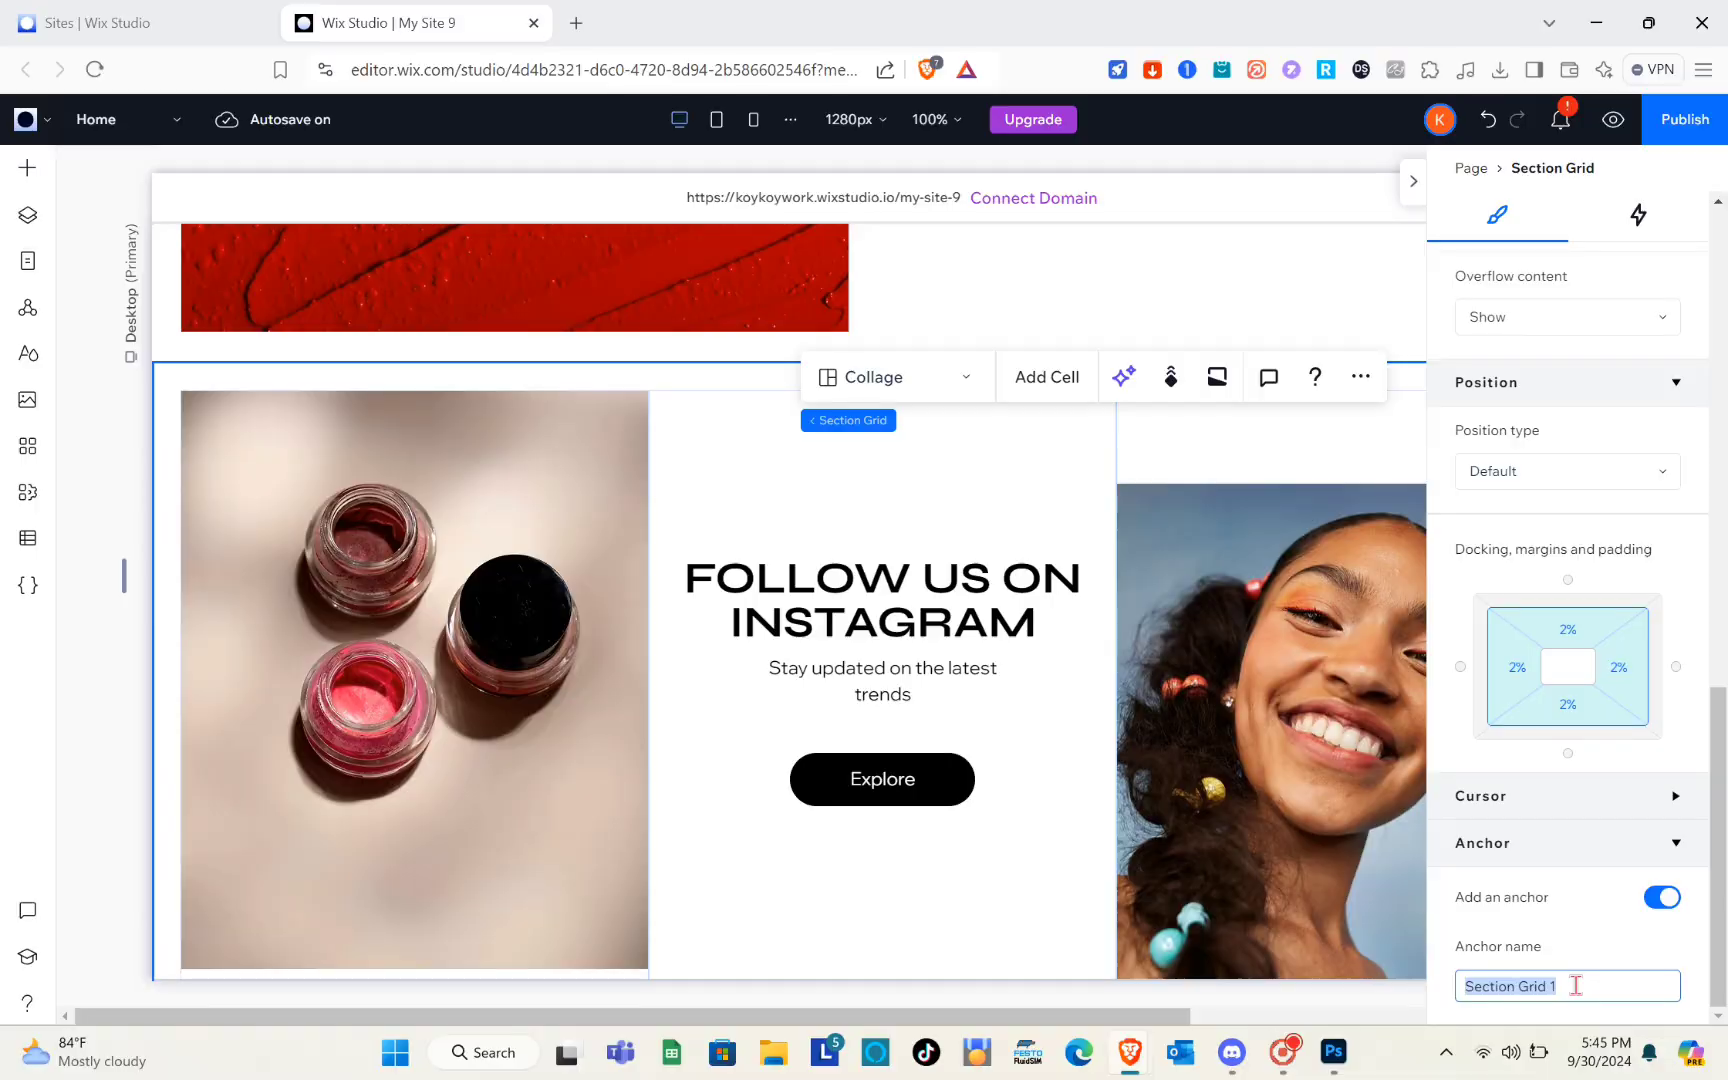
type("Anchor")
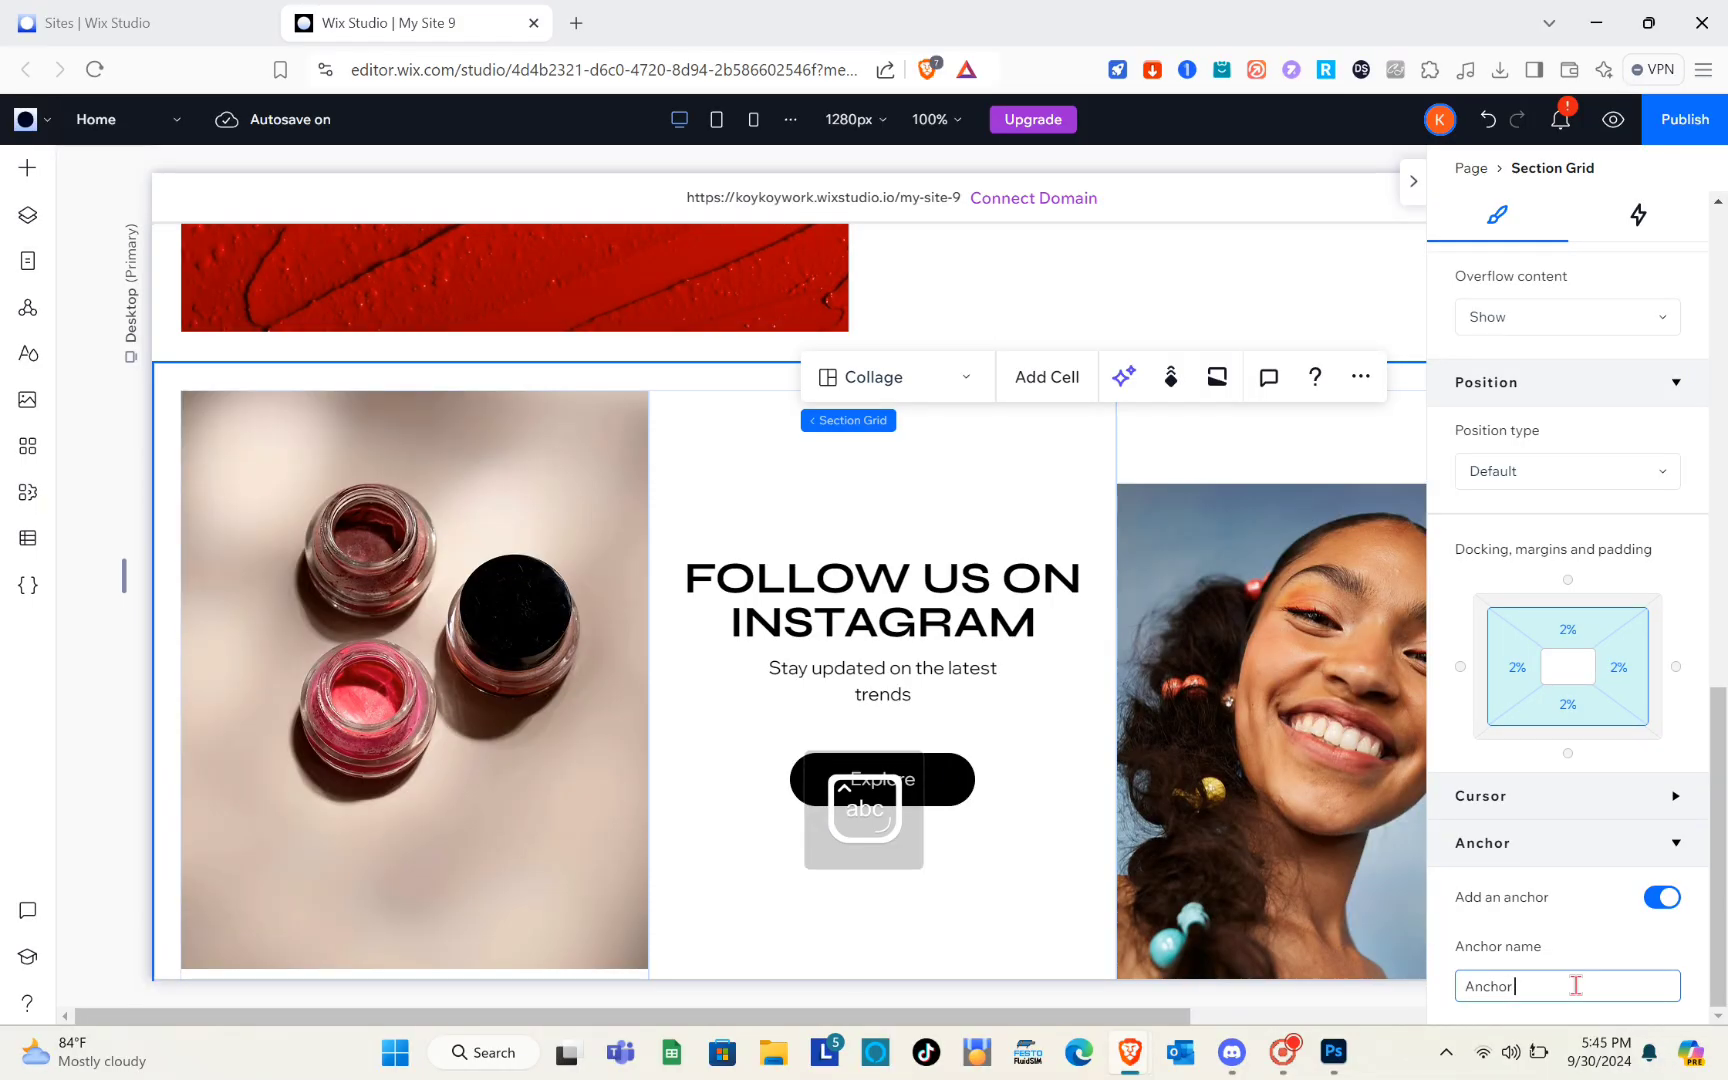
key("Return")
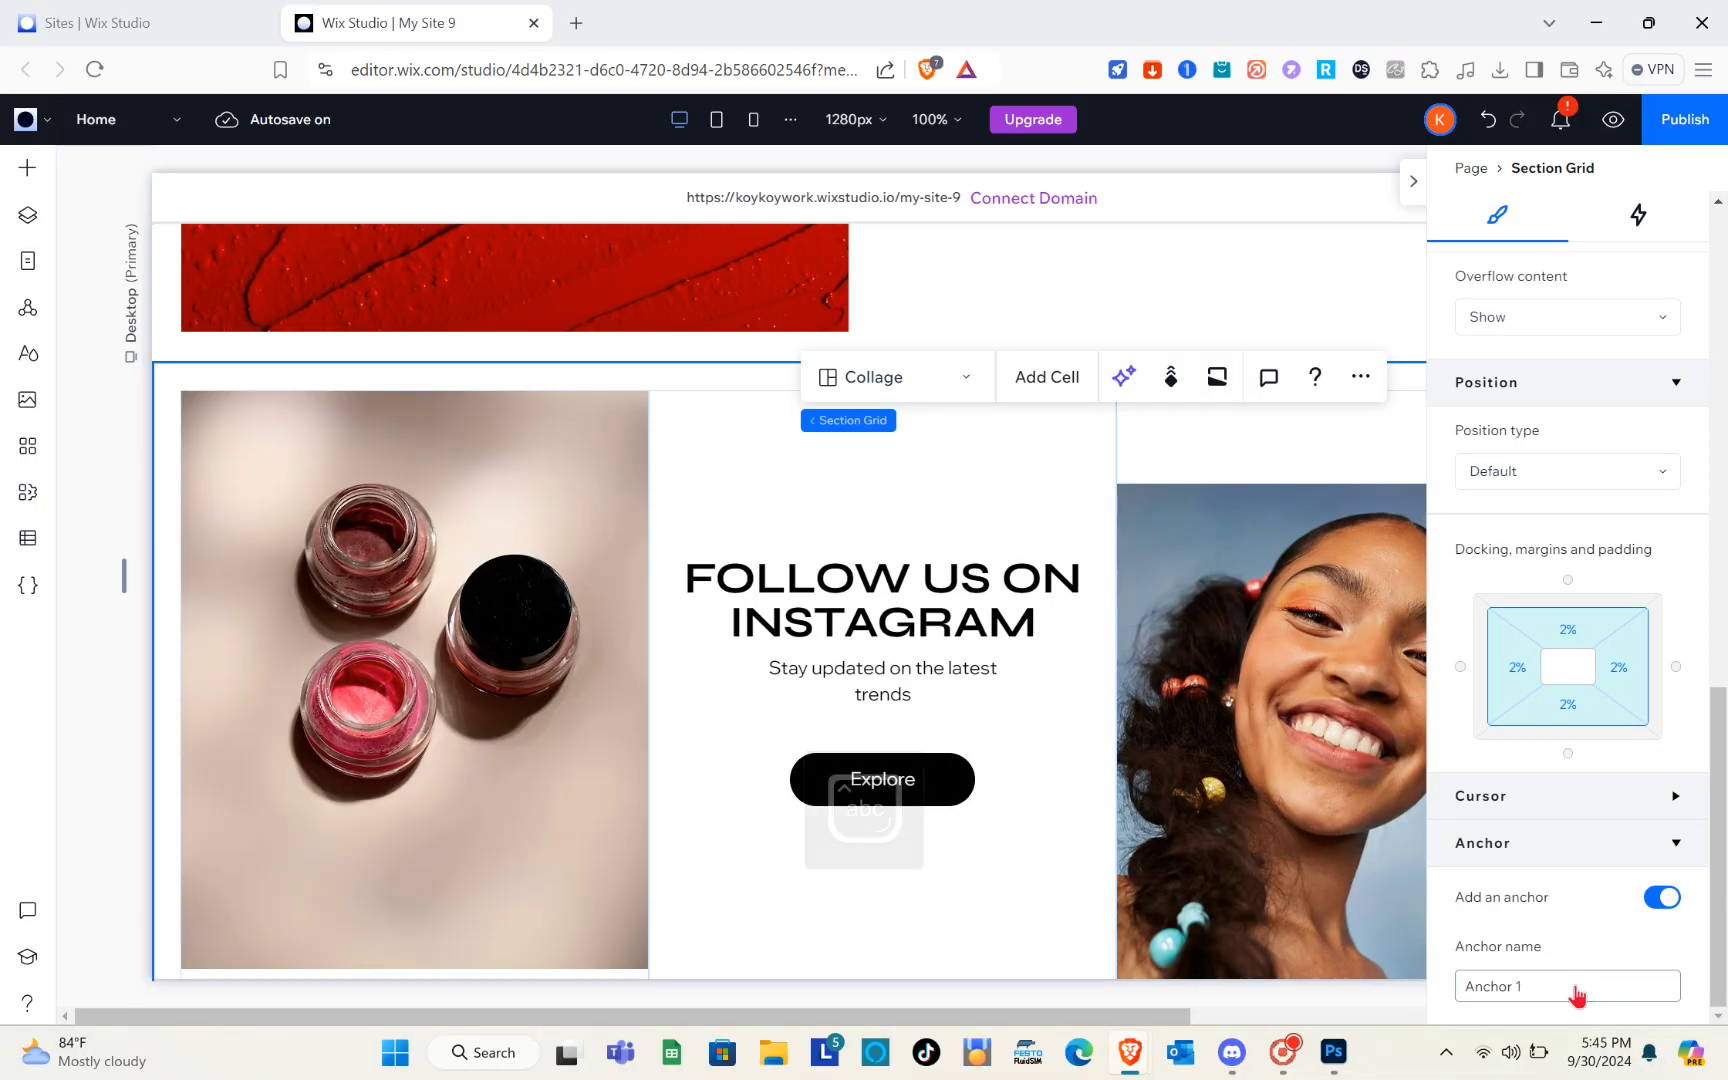
left_click(1416, 196)
left_click(1507, 292)
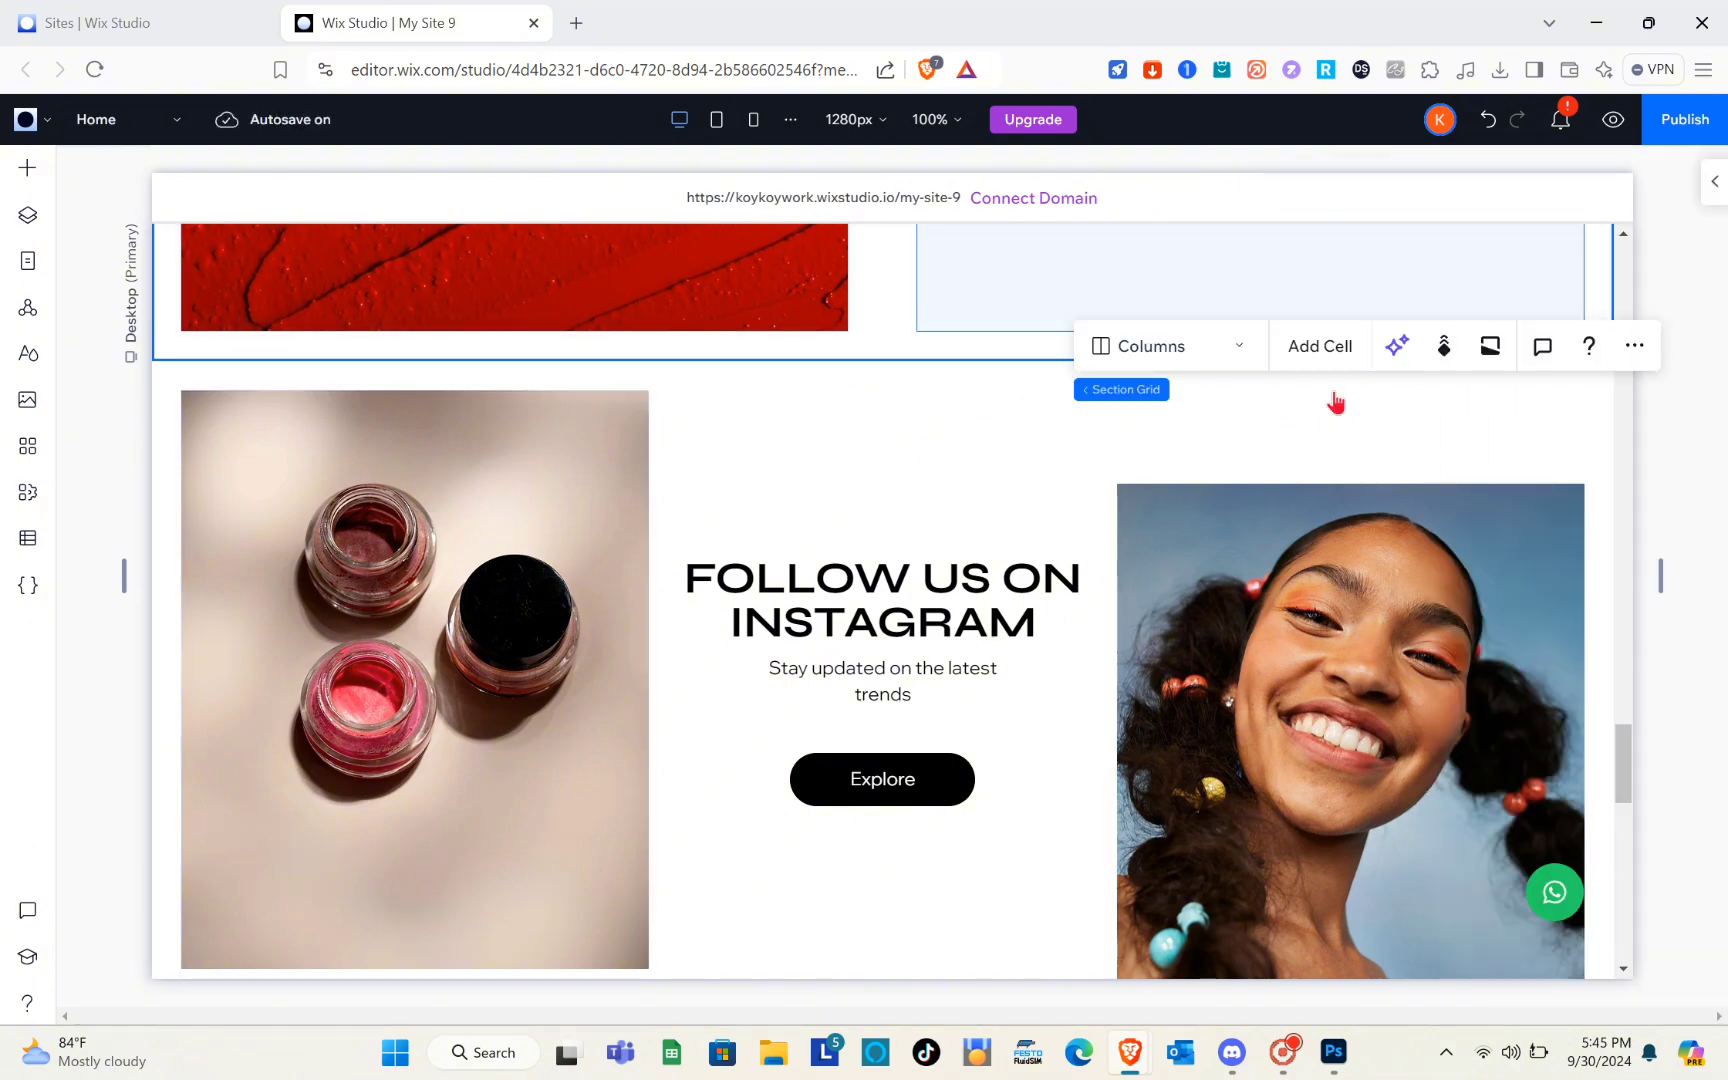
Examine the footer's settings down to the position options, checking for an anchor option
scroll(1262, 490, "down", 7)
scroll(1262, 490, "down", 8)
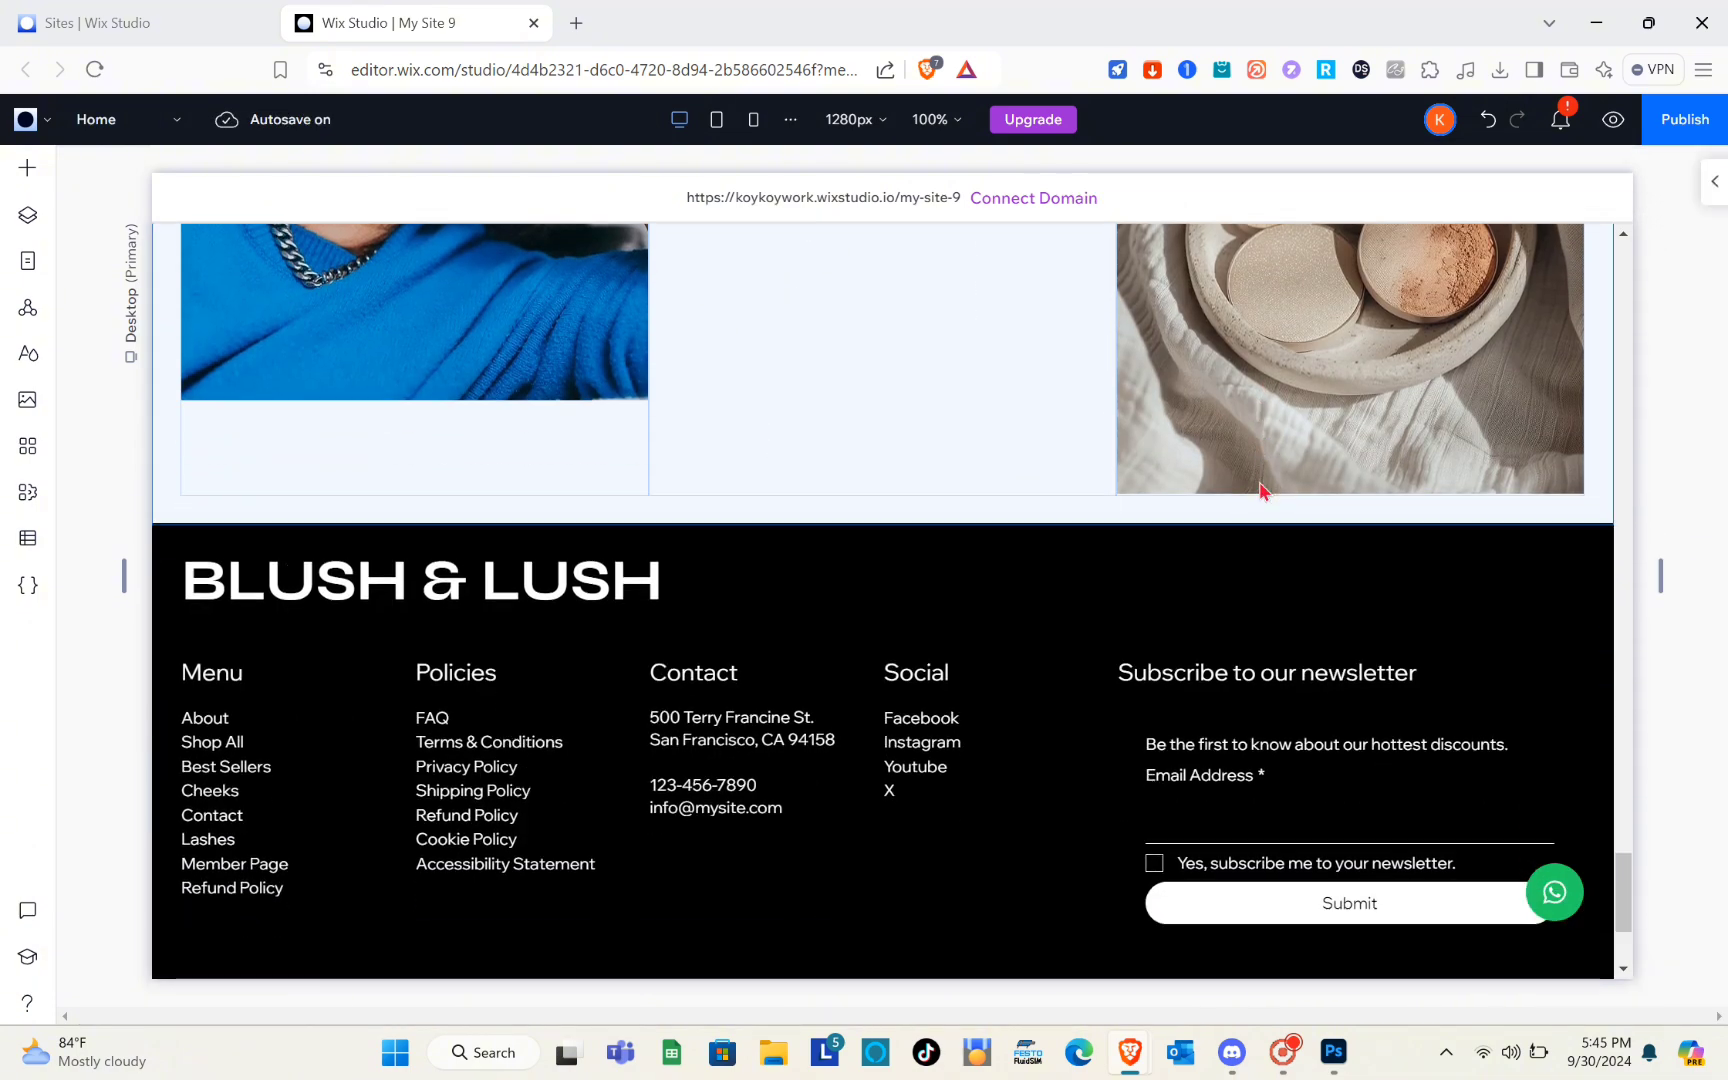
scroll(1262, 490, "up", 14)
scroll(1260, 487, "up", 10)
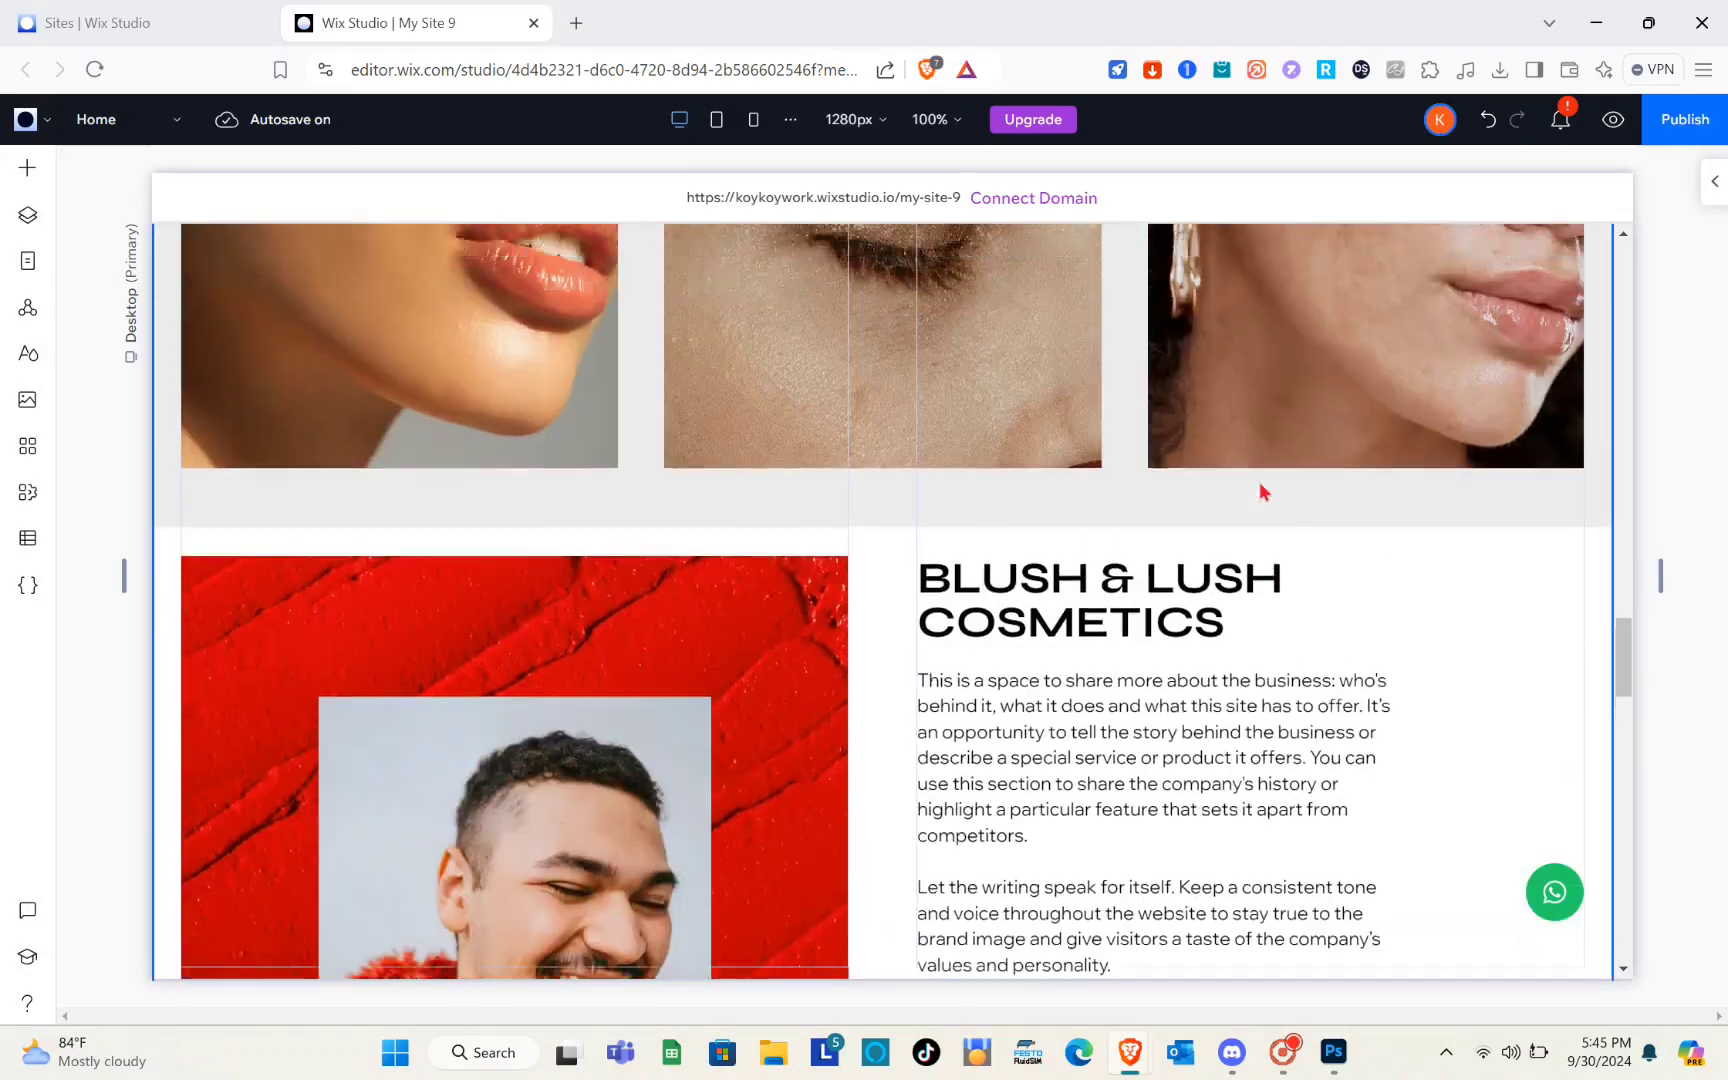
scroll(1260, 487, "down", 18)
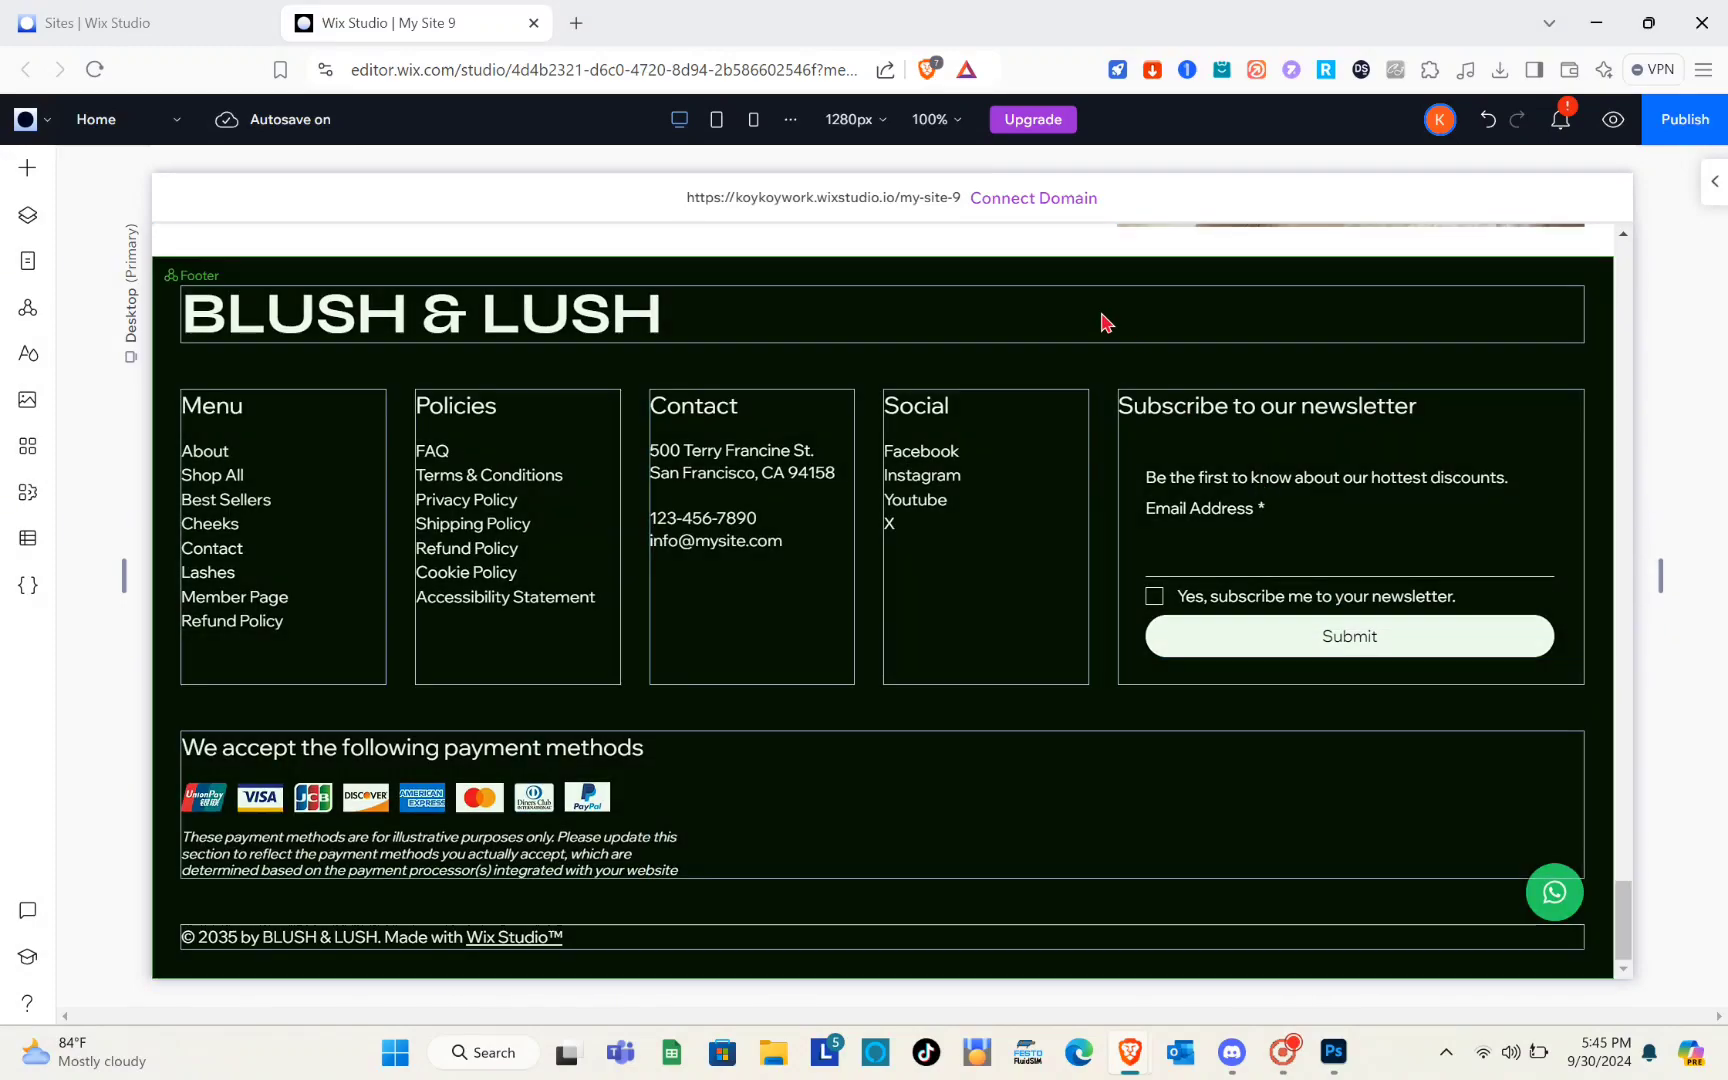
left_click(1089, 324)
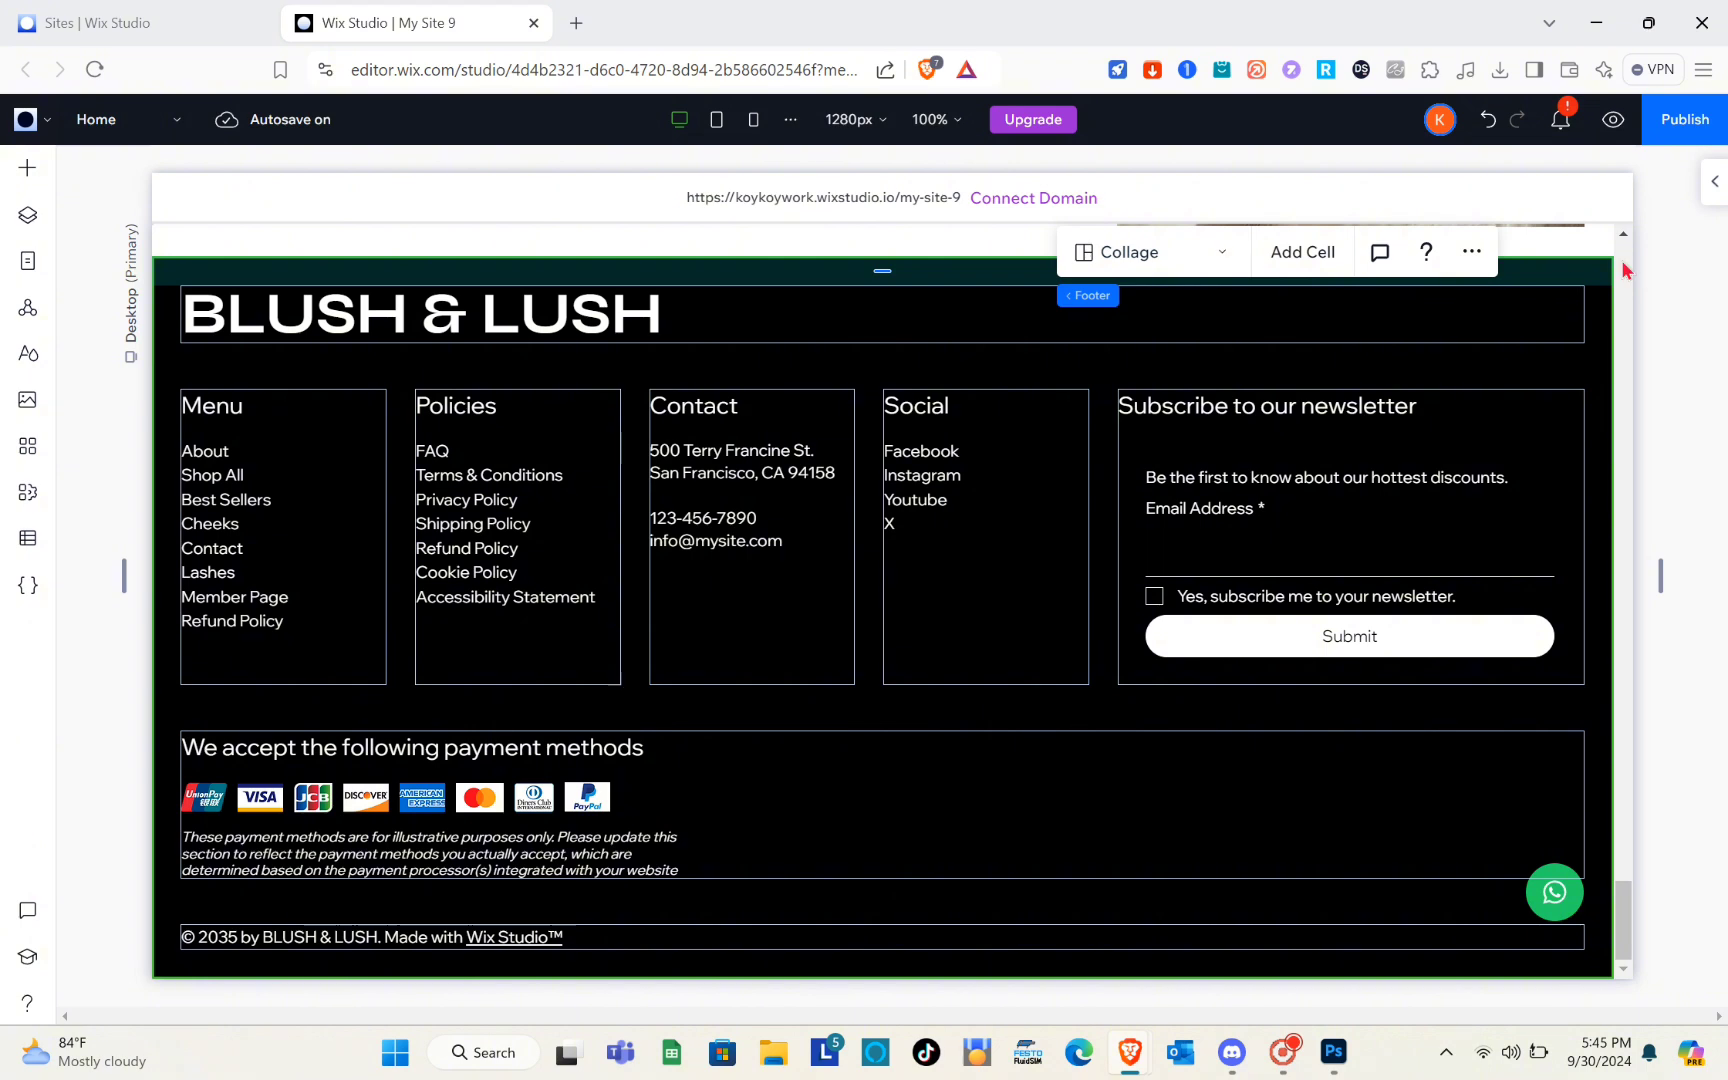
left_click(1714, 184)
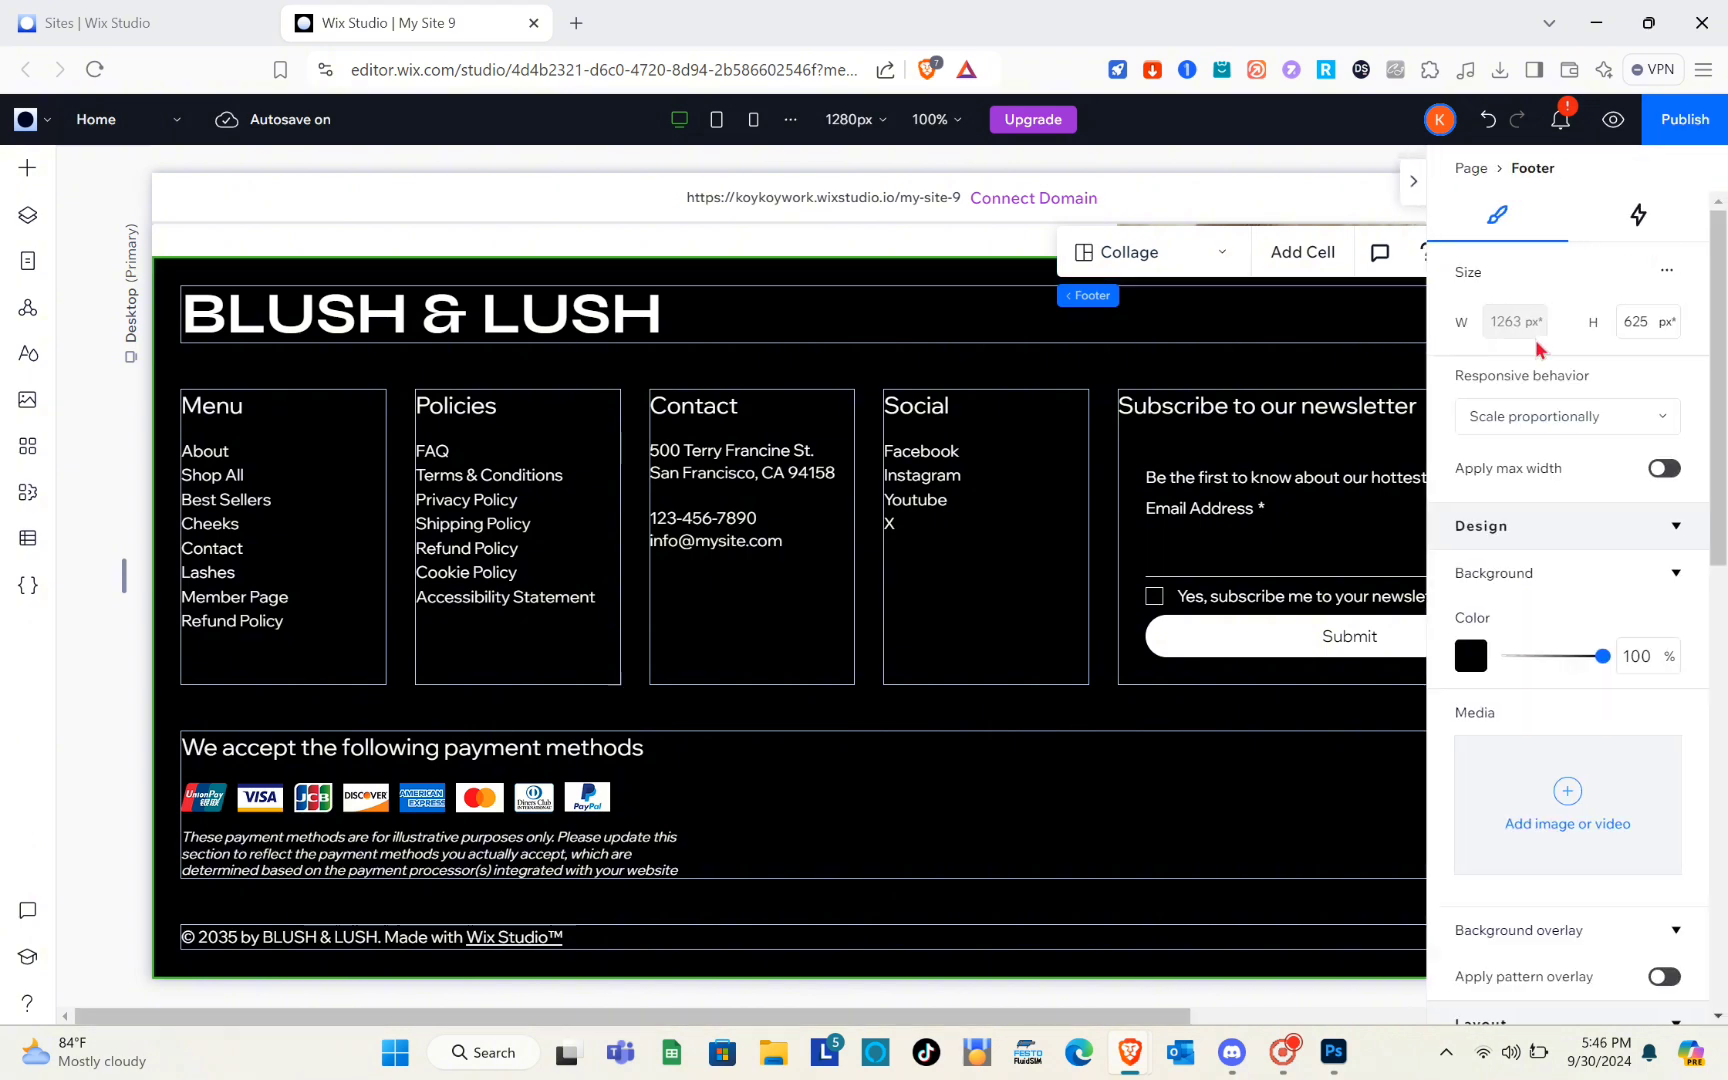
scroll(1500, 765, "down", 5)
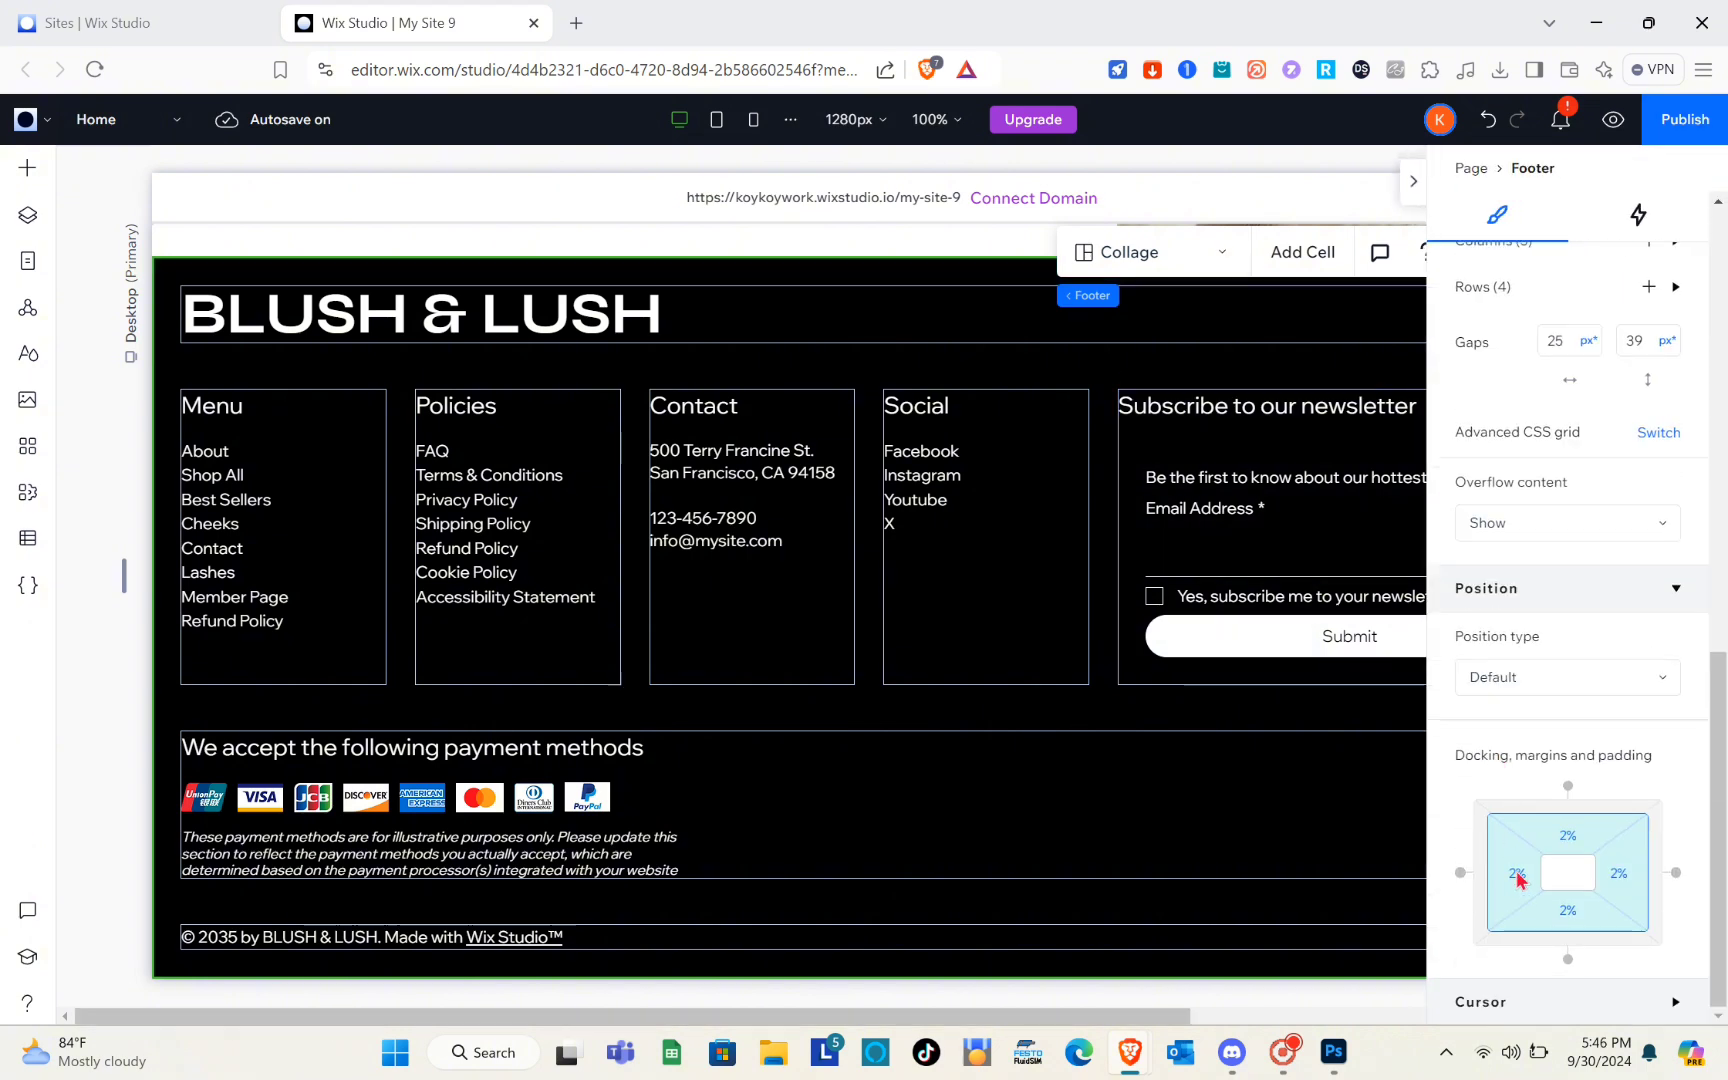
scroll(1545, 940, "up", 1)
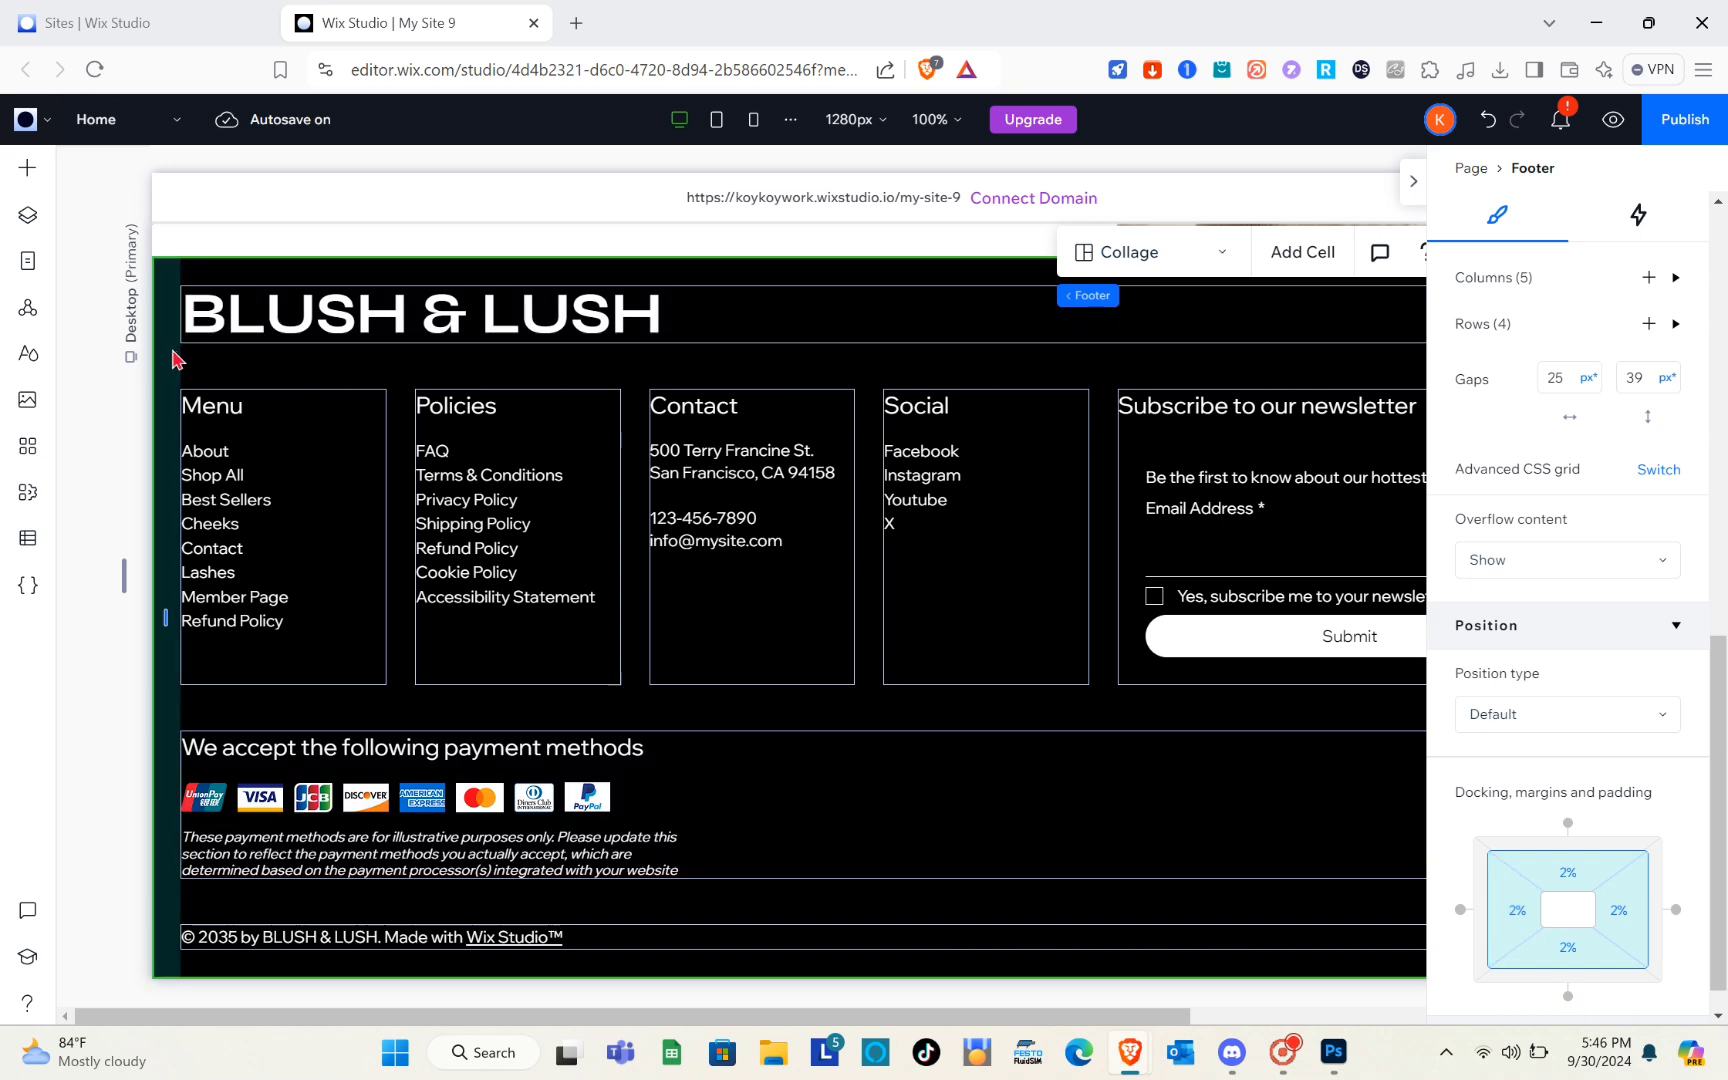
left_click(300, 264)
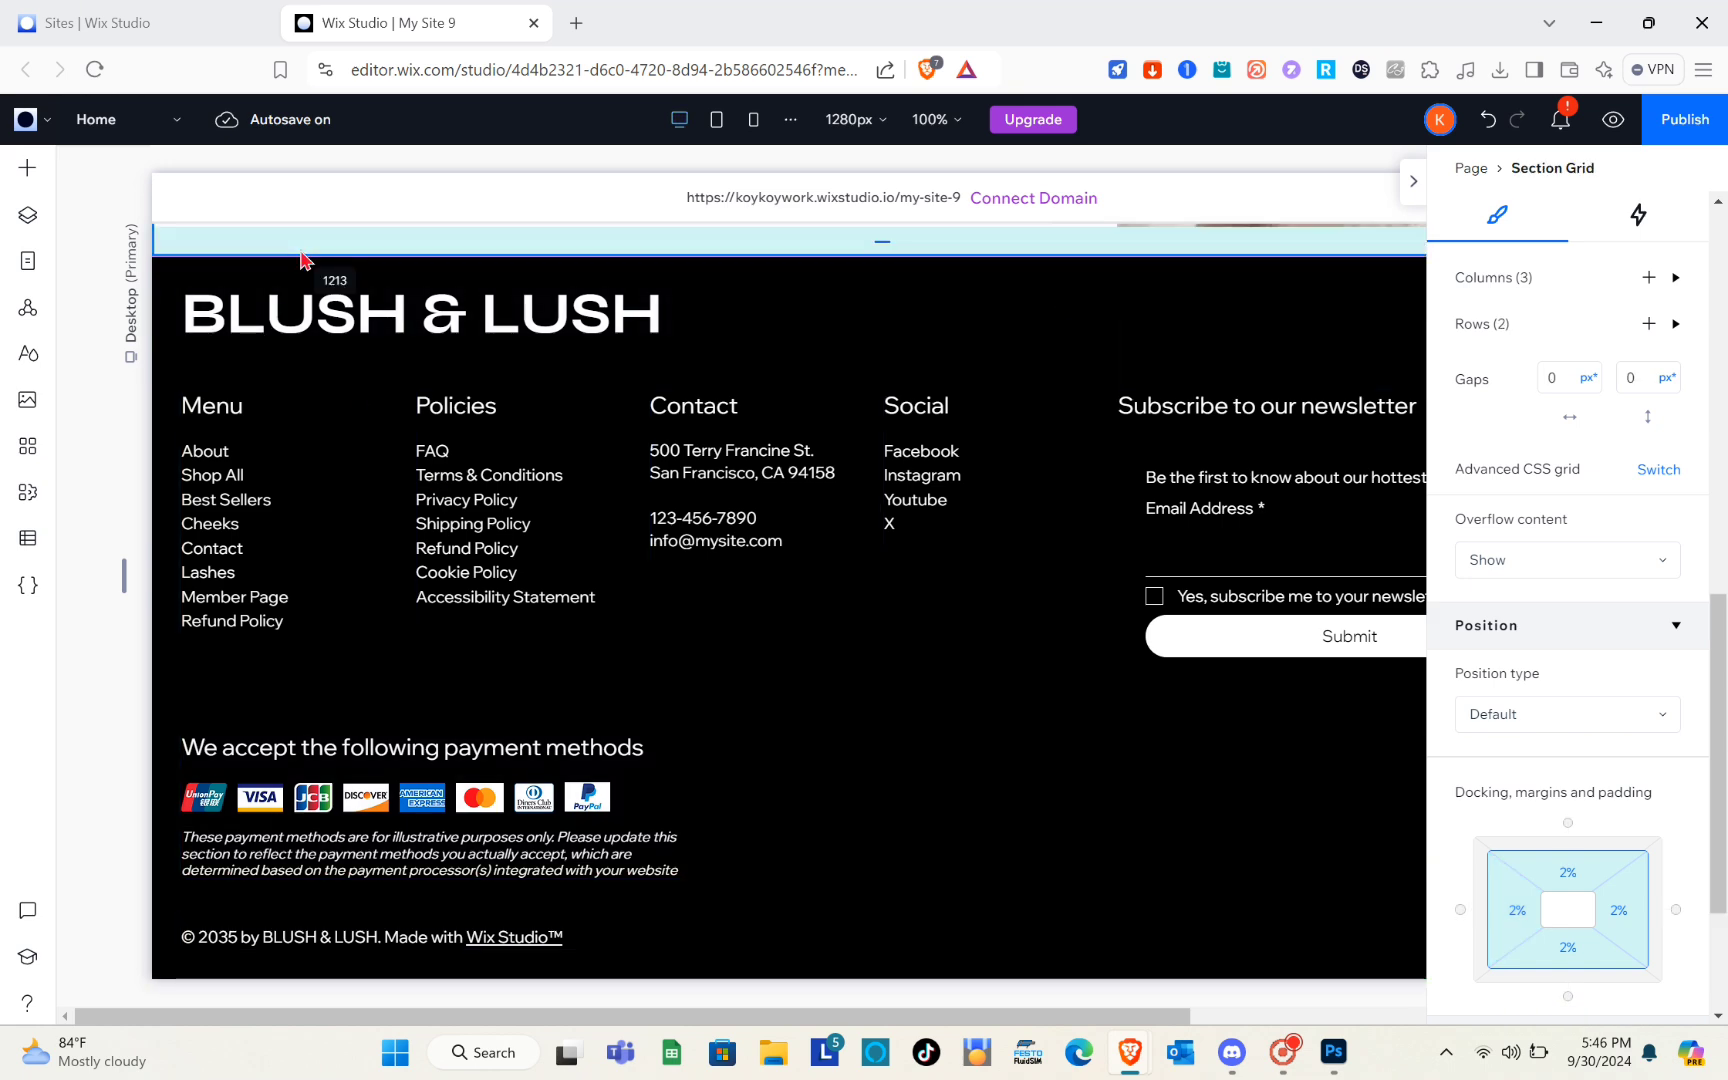
Add an anchor named "Anchor 2" to the Blush & Lush Cosmetics section and close the section's settings
scroll(540, 482, "up", 15)
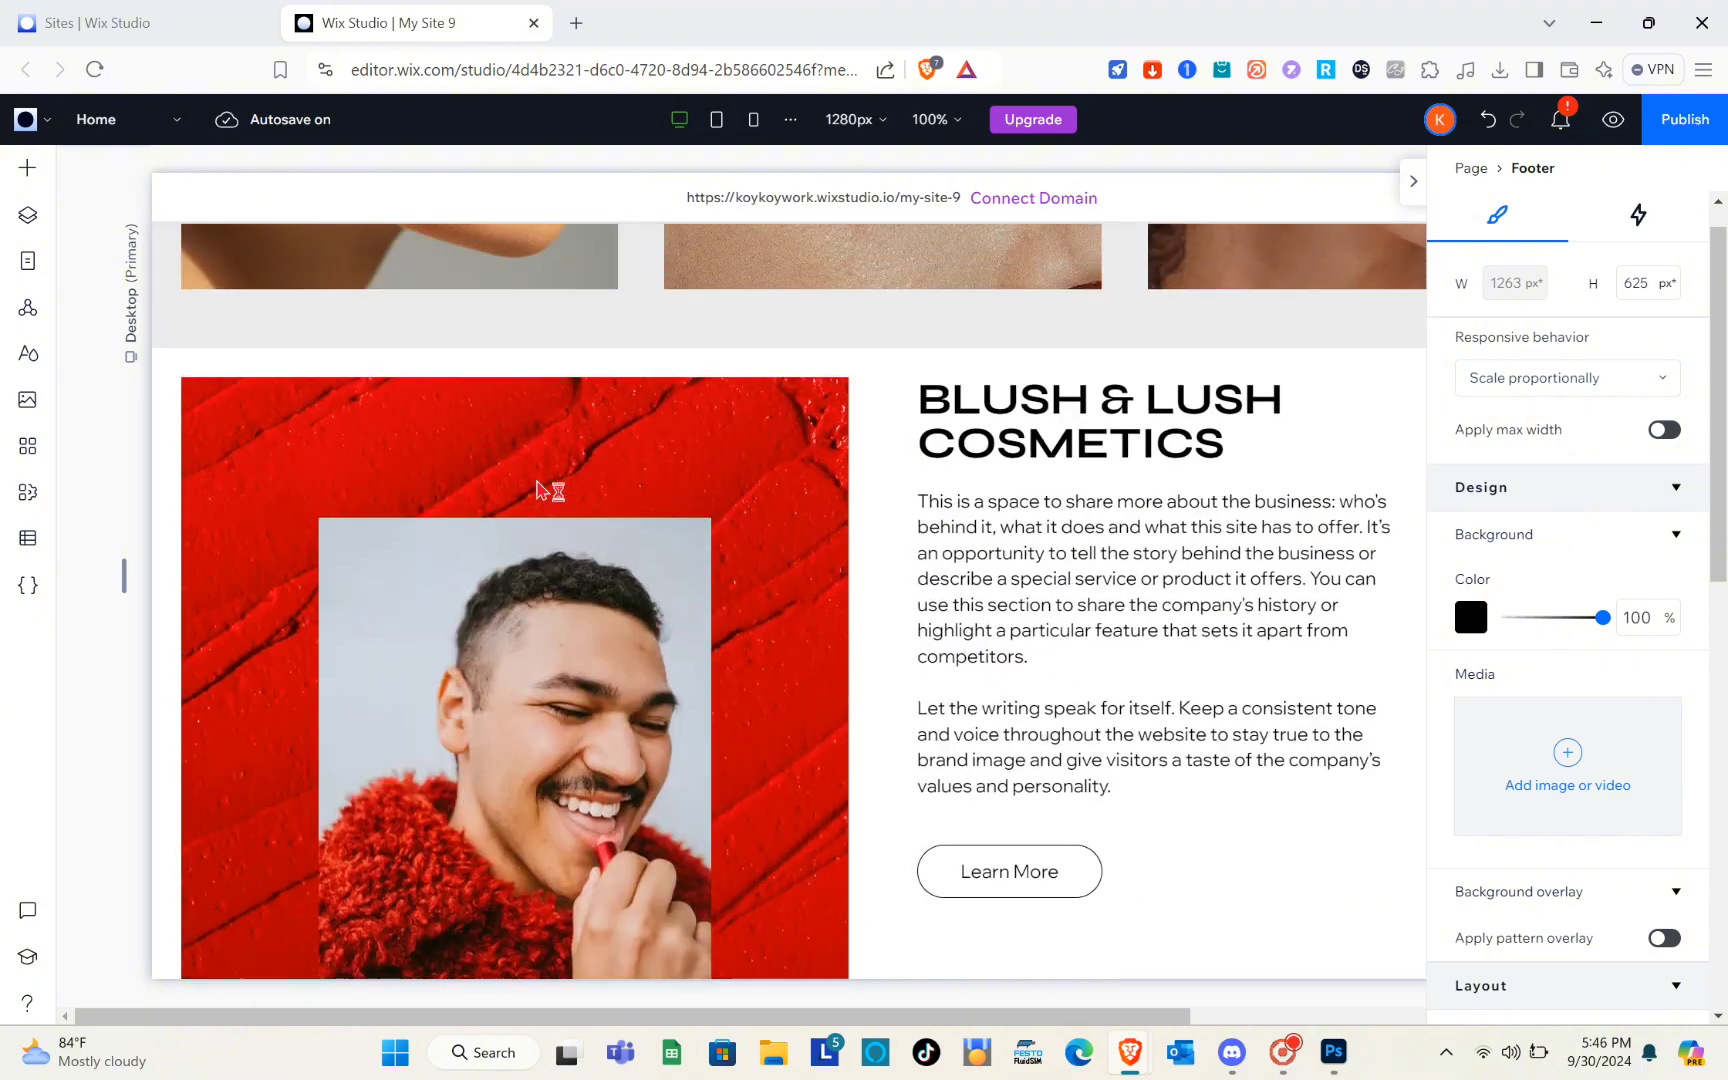
left_click(856, 471)
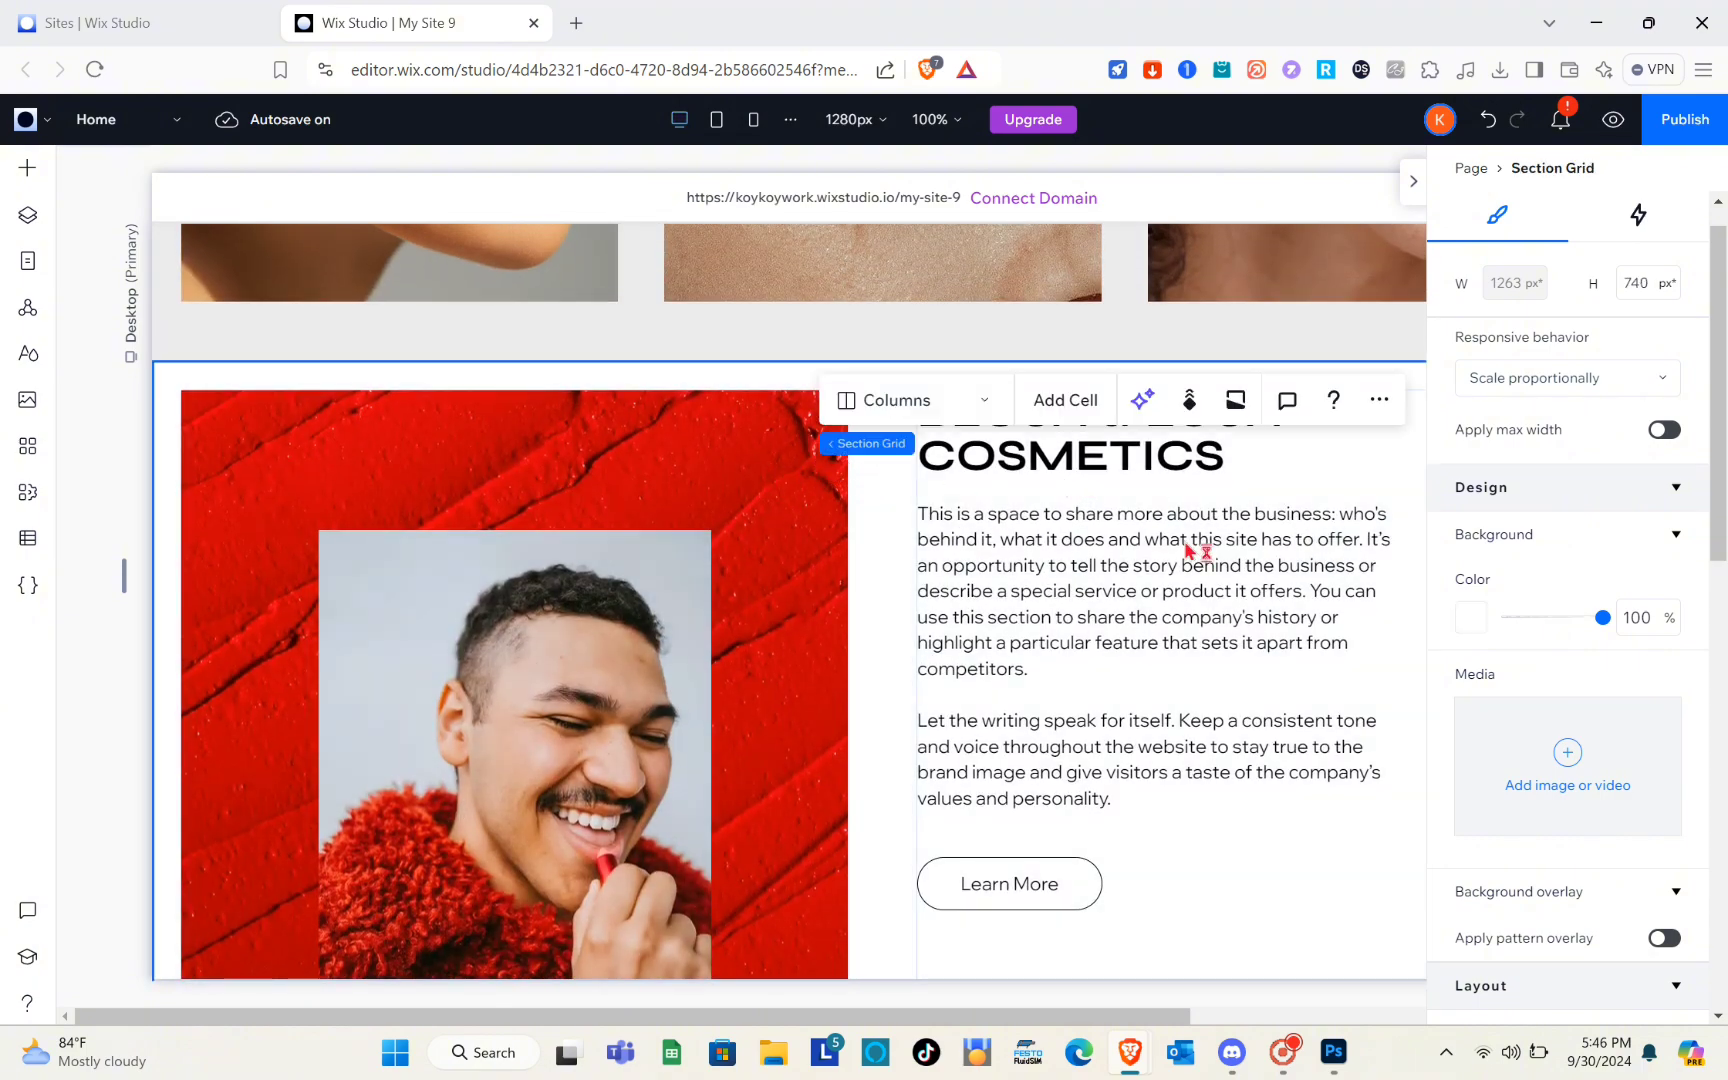
scroll(1520, 620, "down", 10)
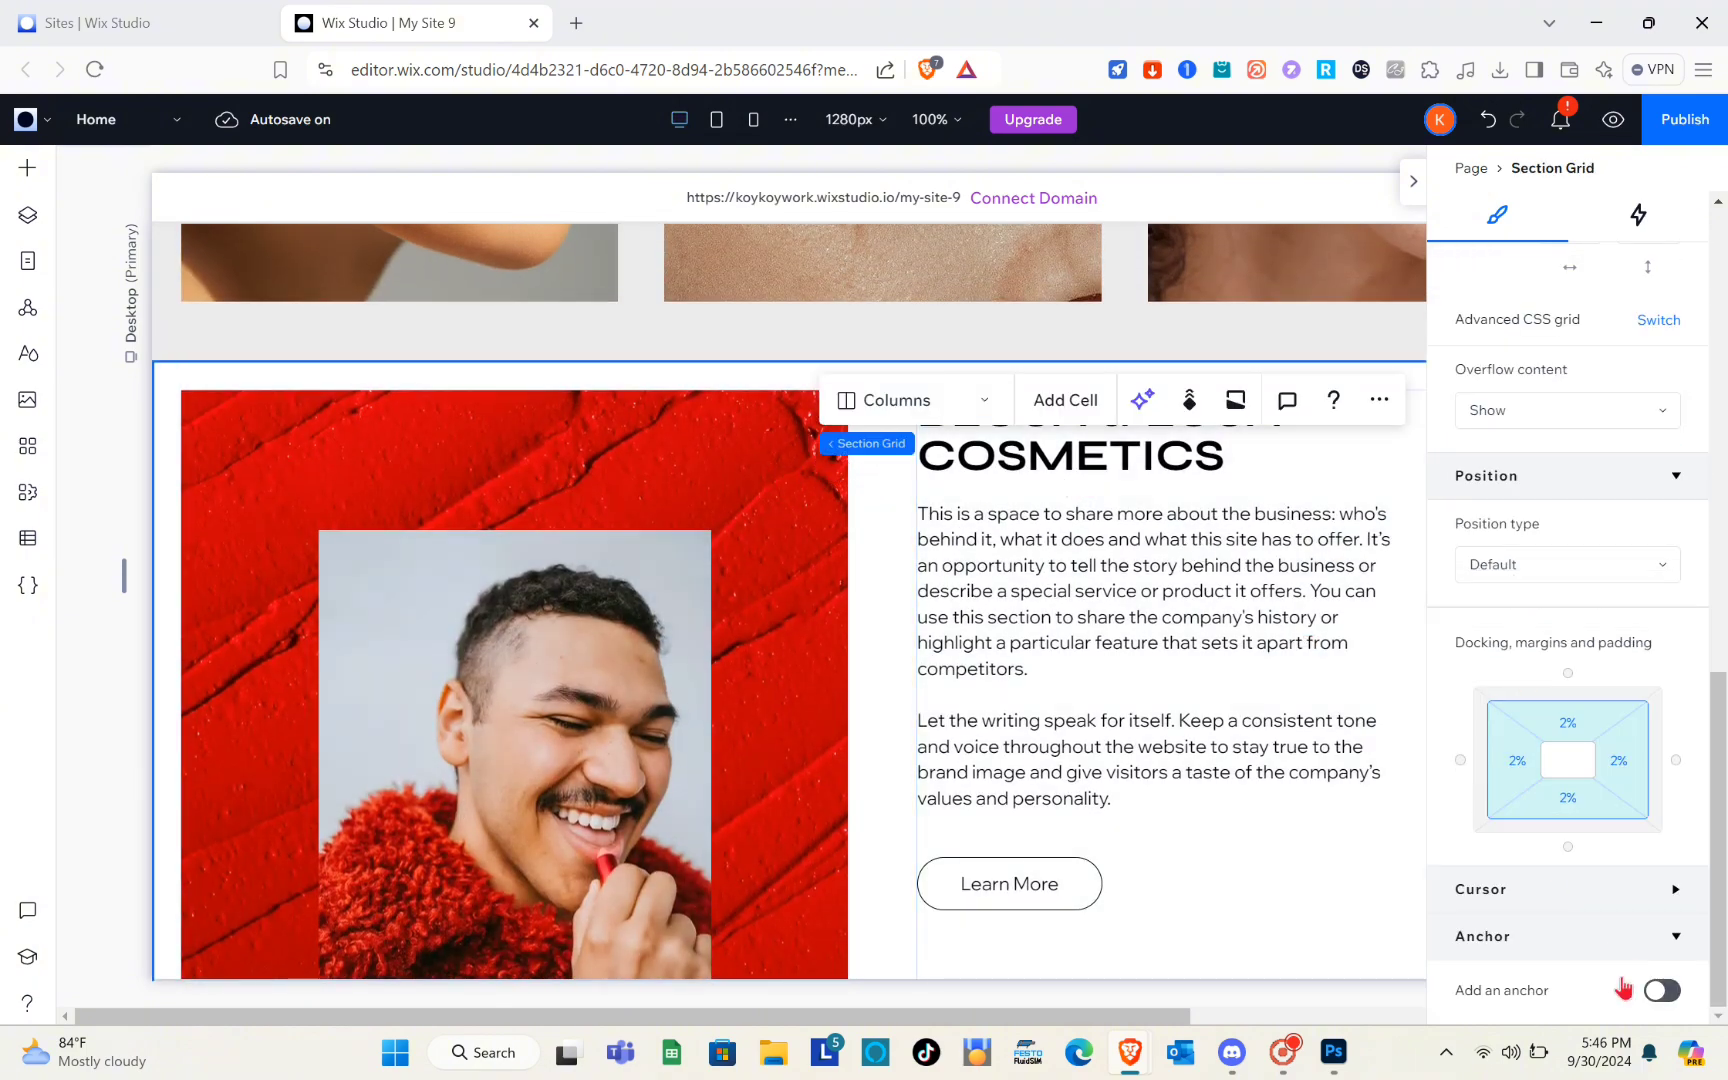
left_click(1656, 991)
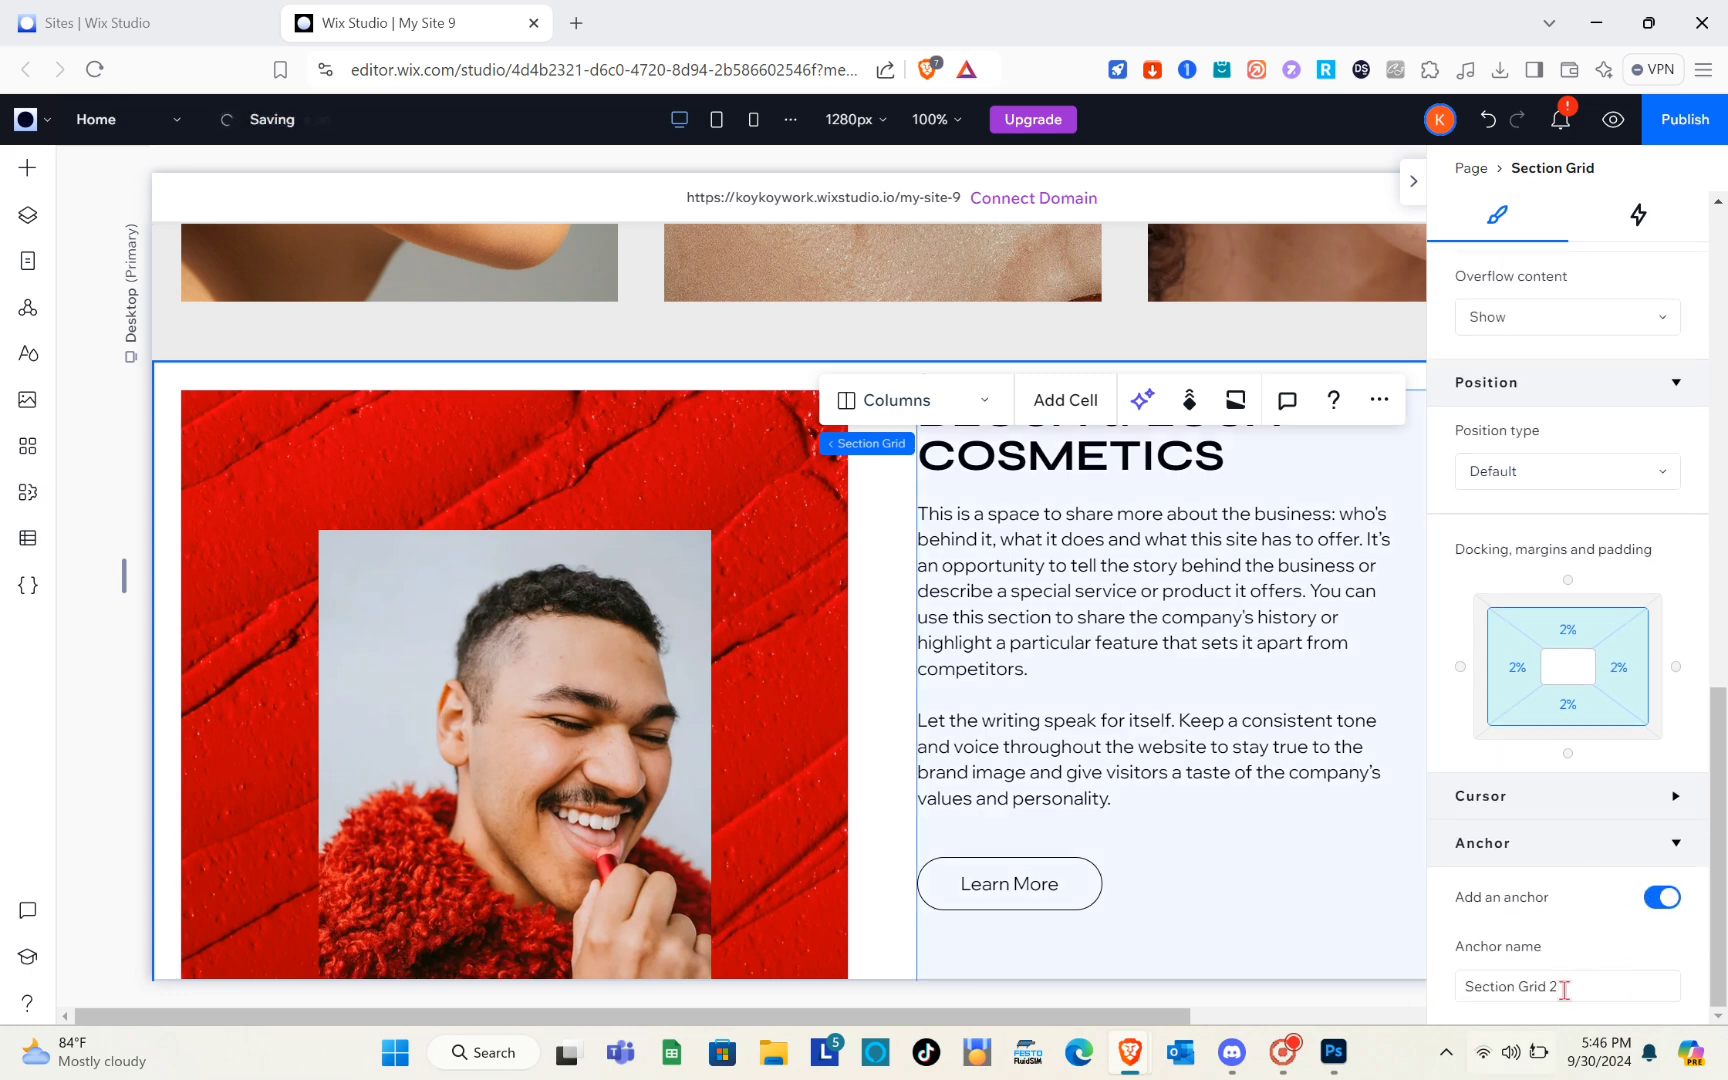
left_click(1561, 988)
key("Caps_Lock")
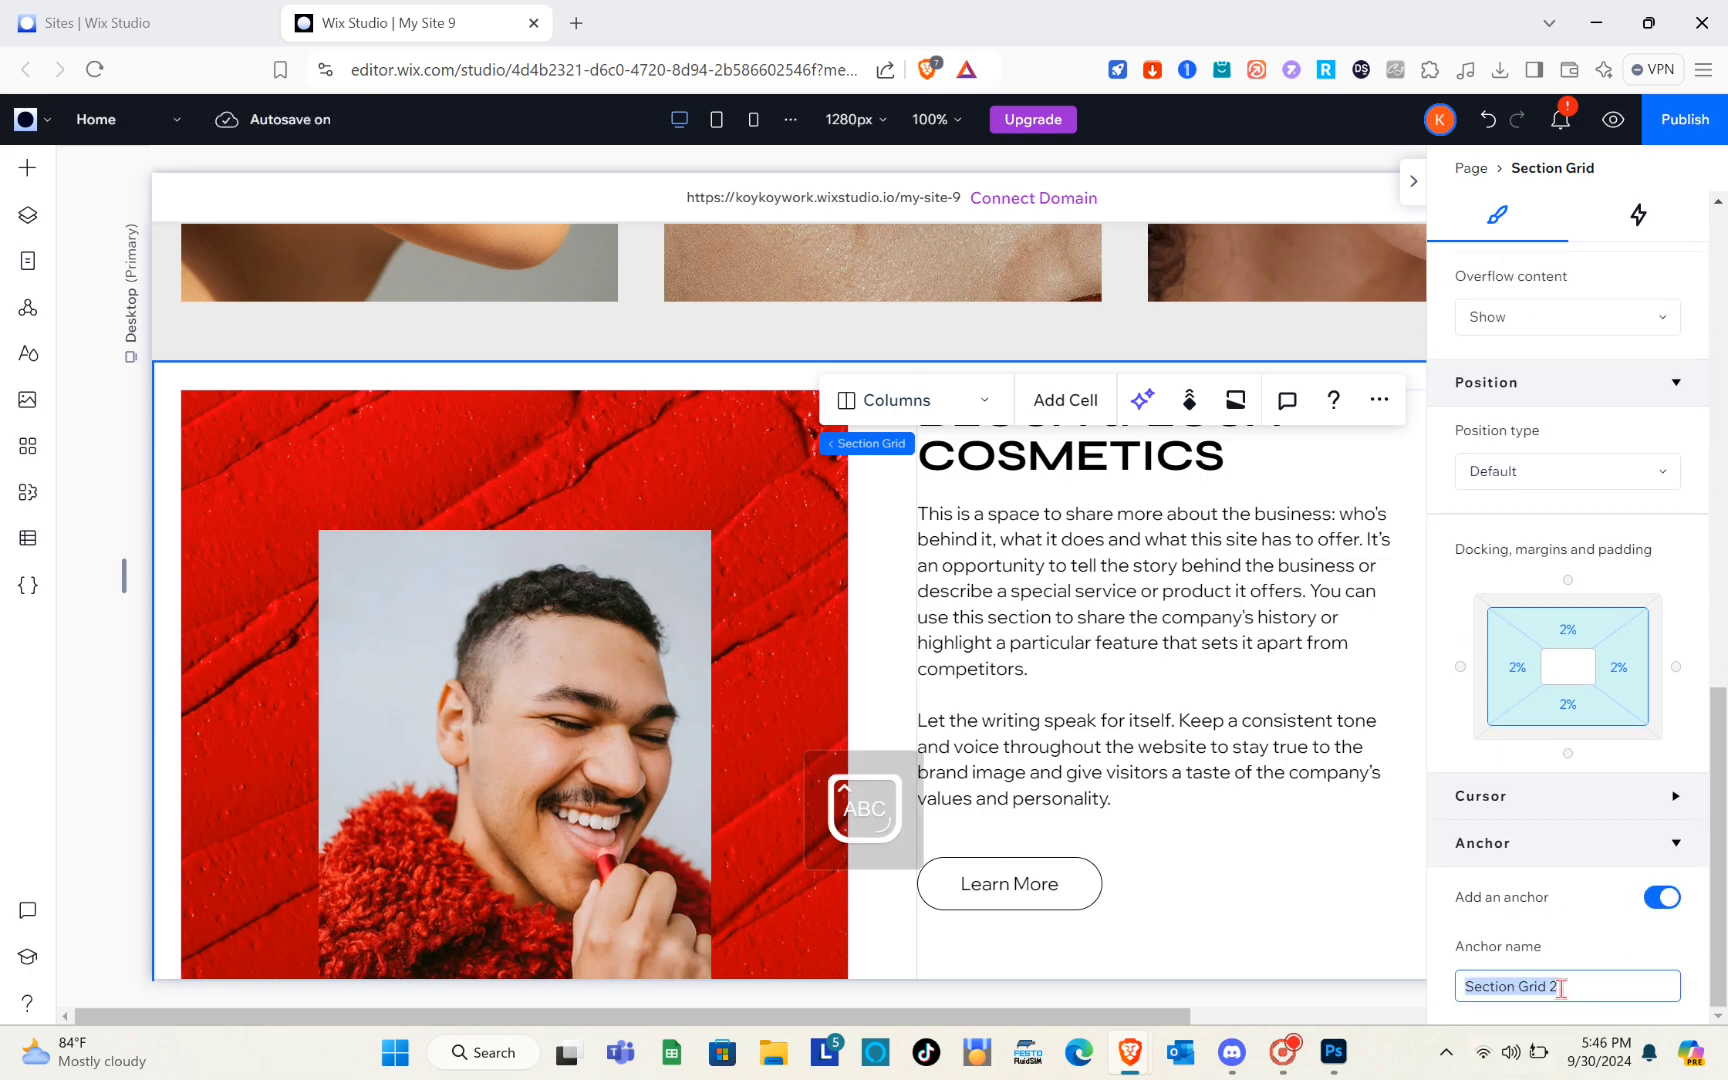
type("Anchor")
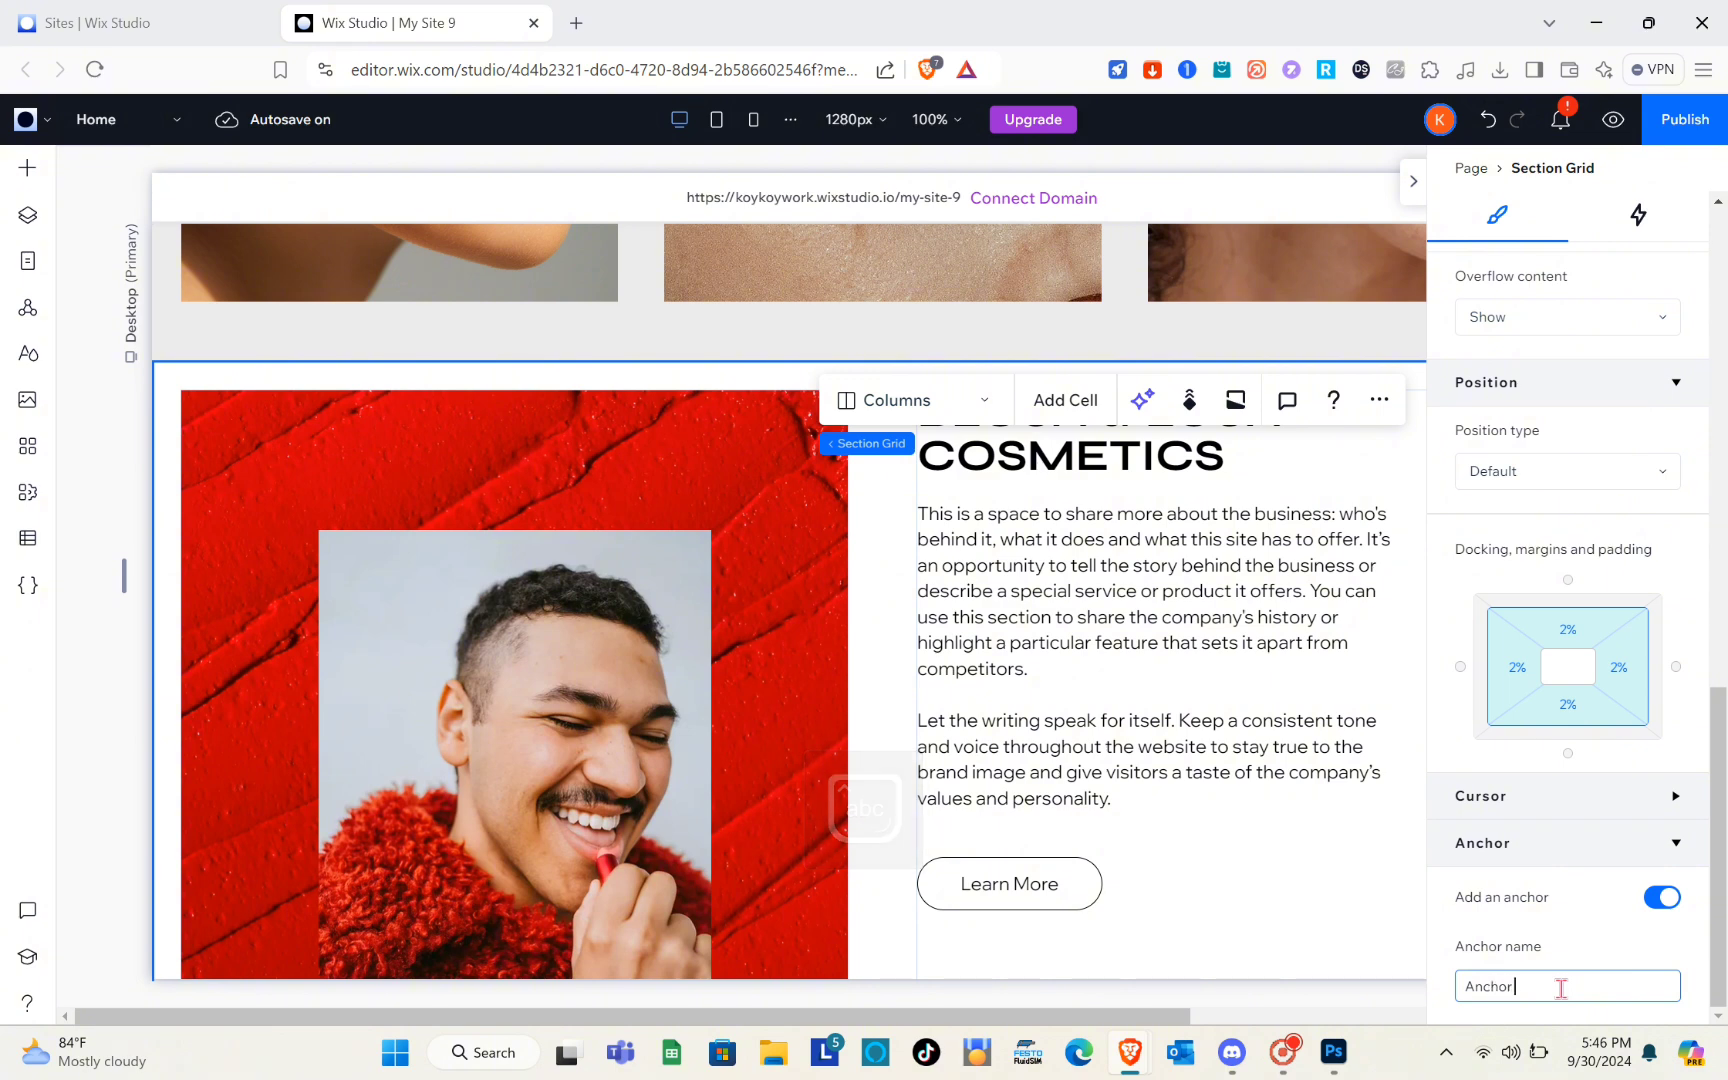
key("Caps_Lock")
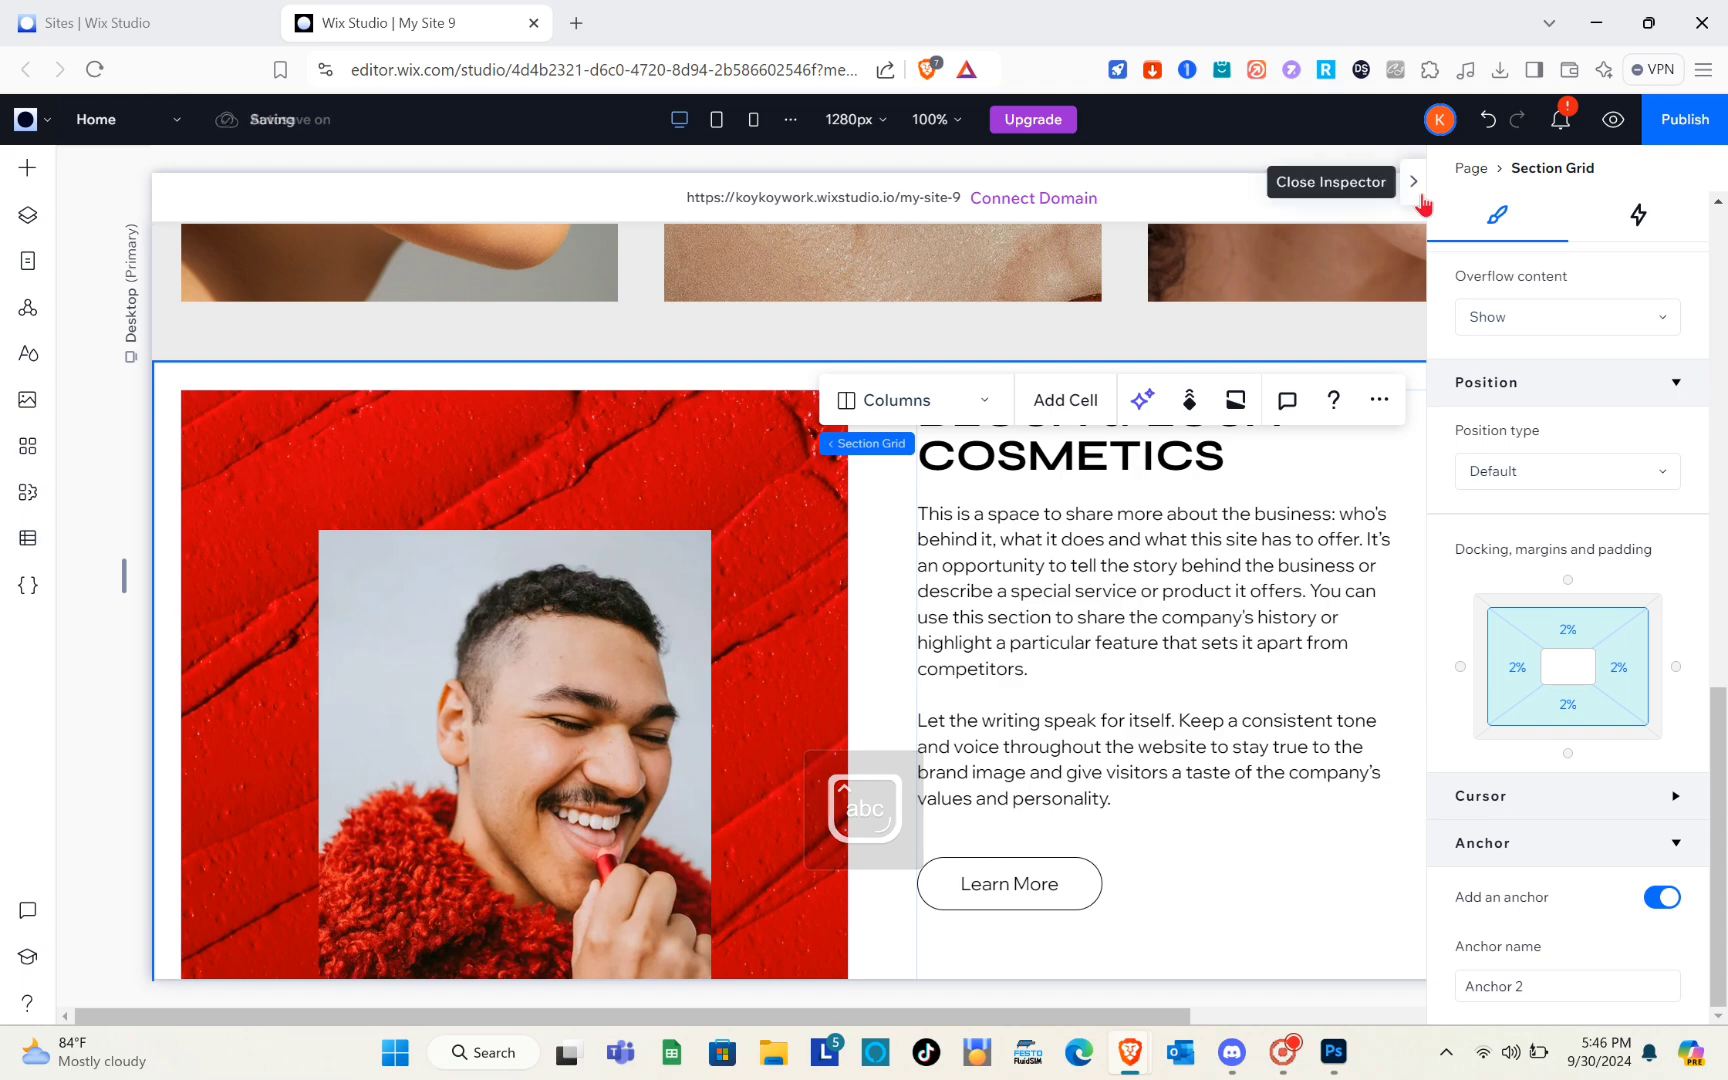
left_click(1413, 183)
Add a Title text element near the upper middle of the blank beige section above Best Sellers
scroll(1335, 495, "up", 4)
scroll(1335, 495, "up", 15)
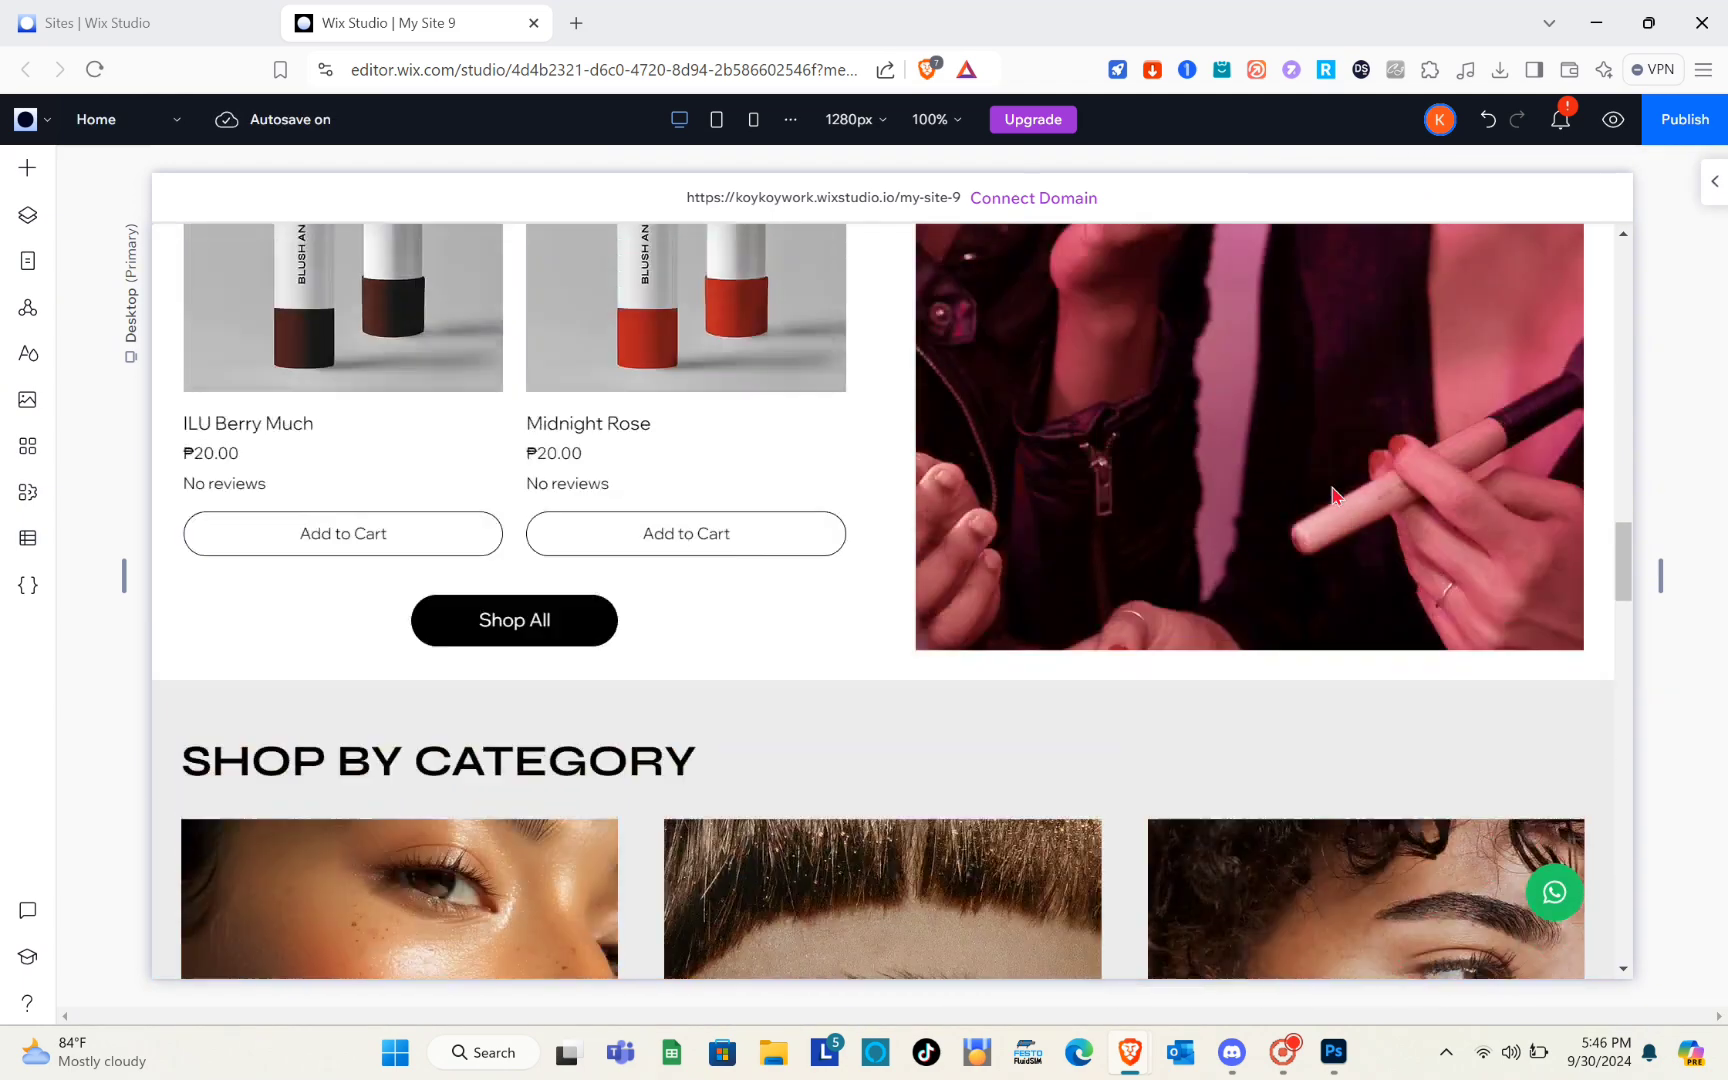
scroll(1335, 495, "down", 8)
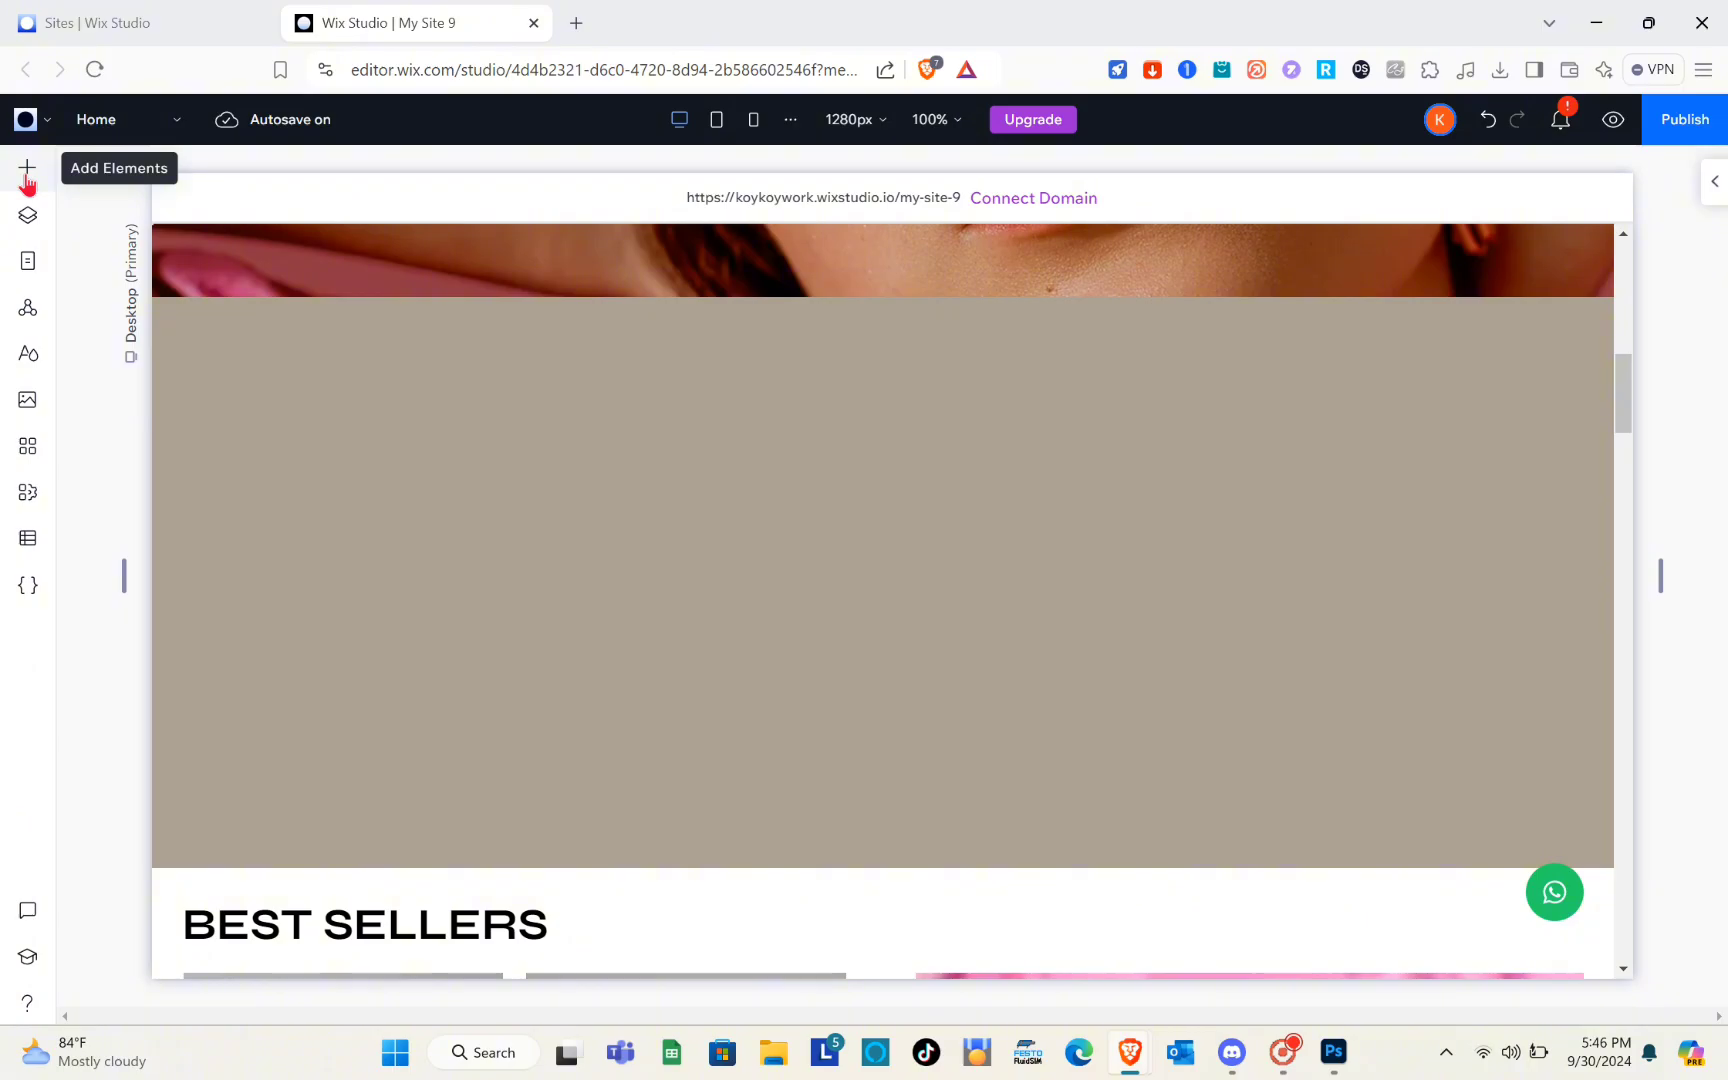
left_click(27, 170)
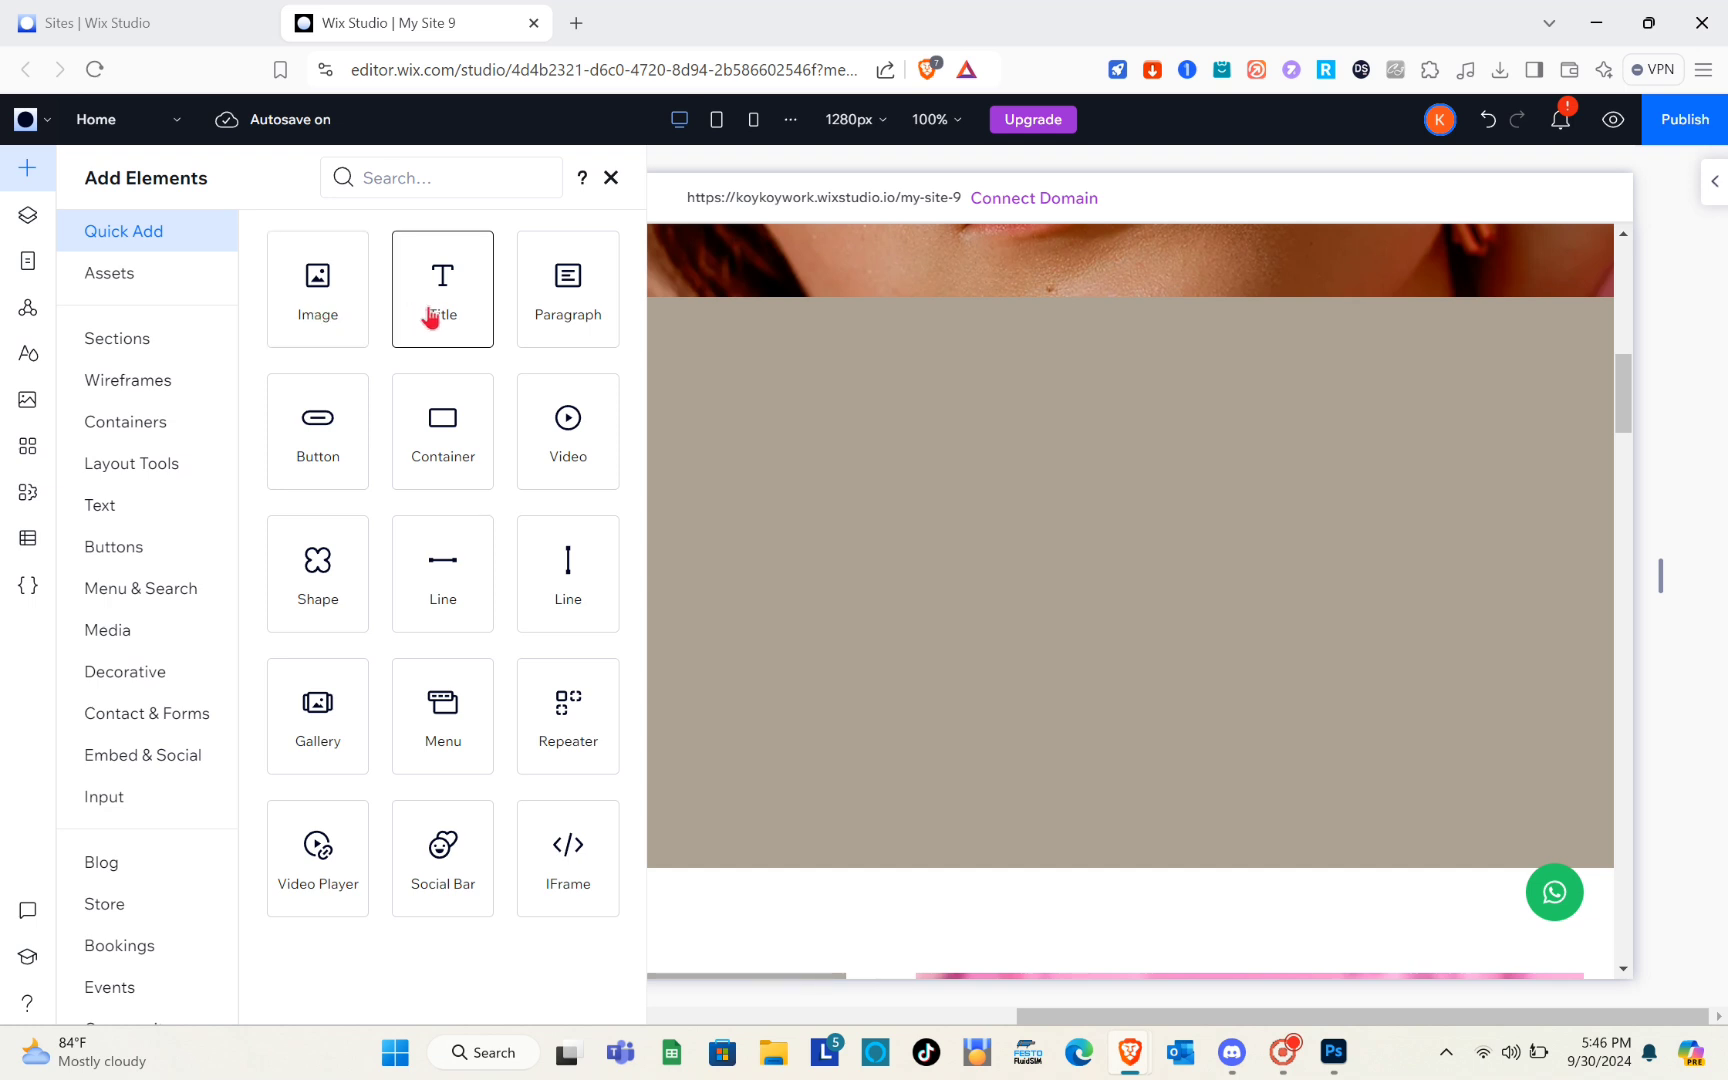
left_click_drag(435, 318, 925, 391)
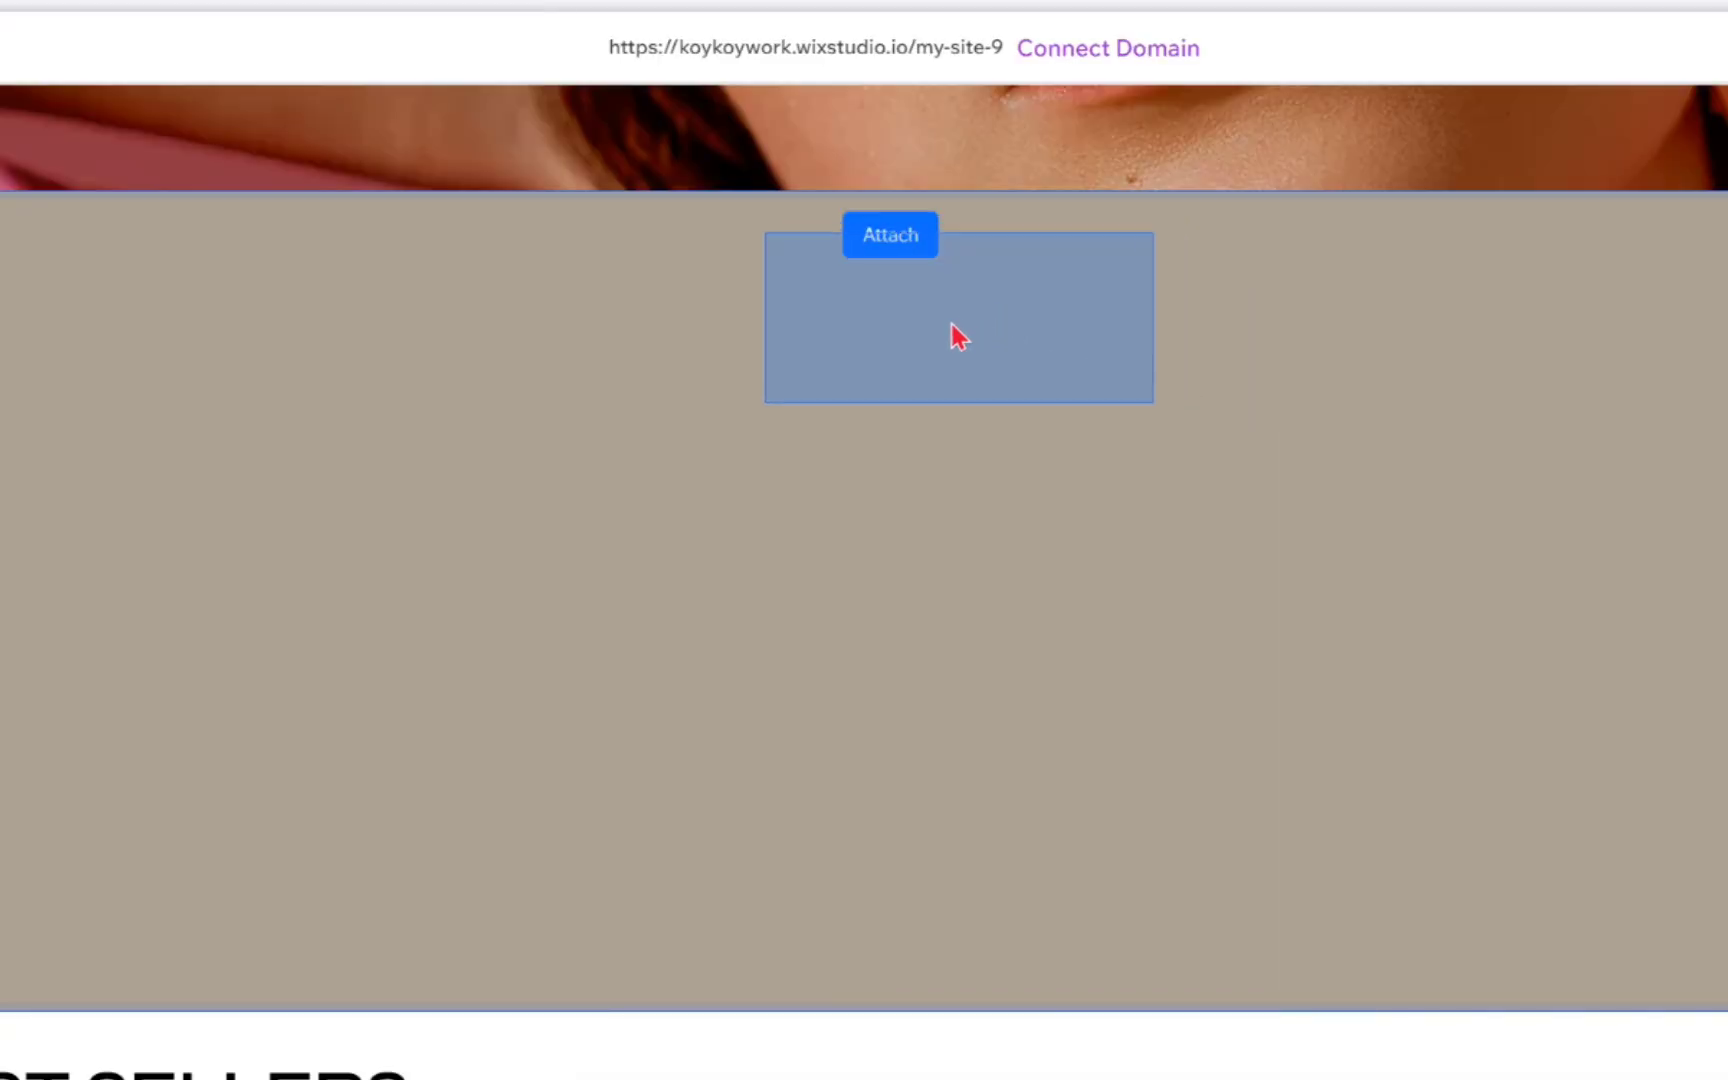
left_click_drag(950, 323, 950, 325)
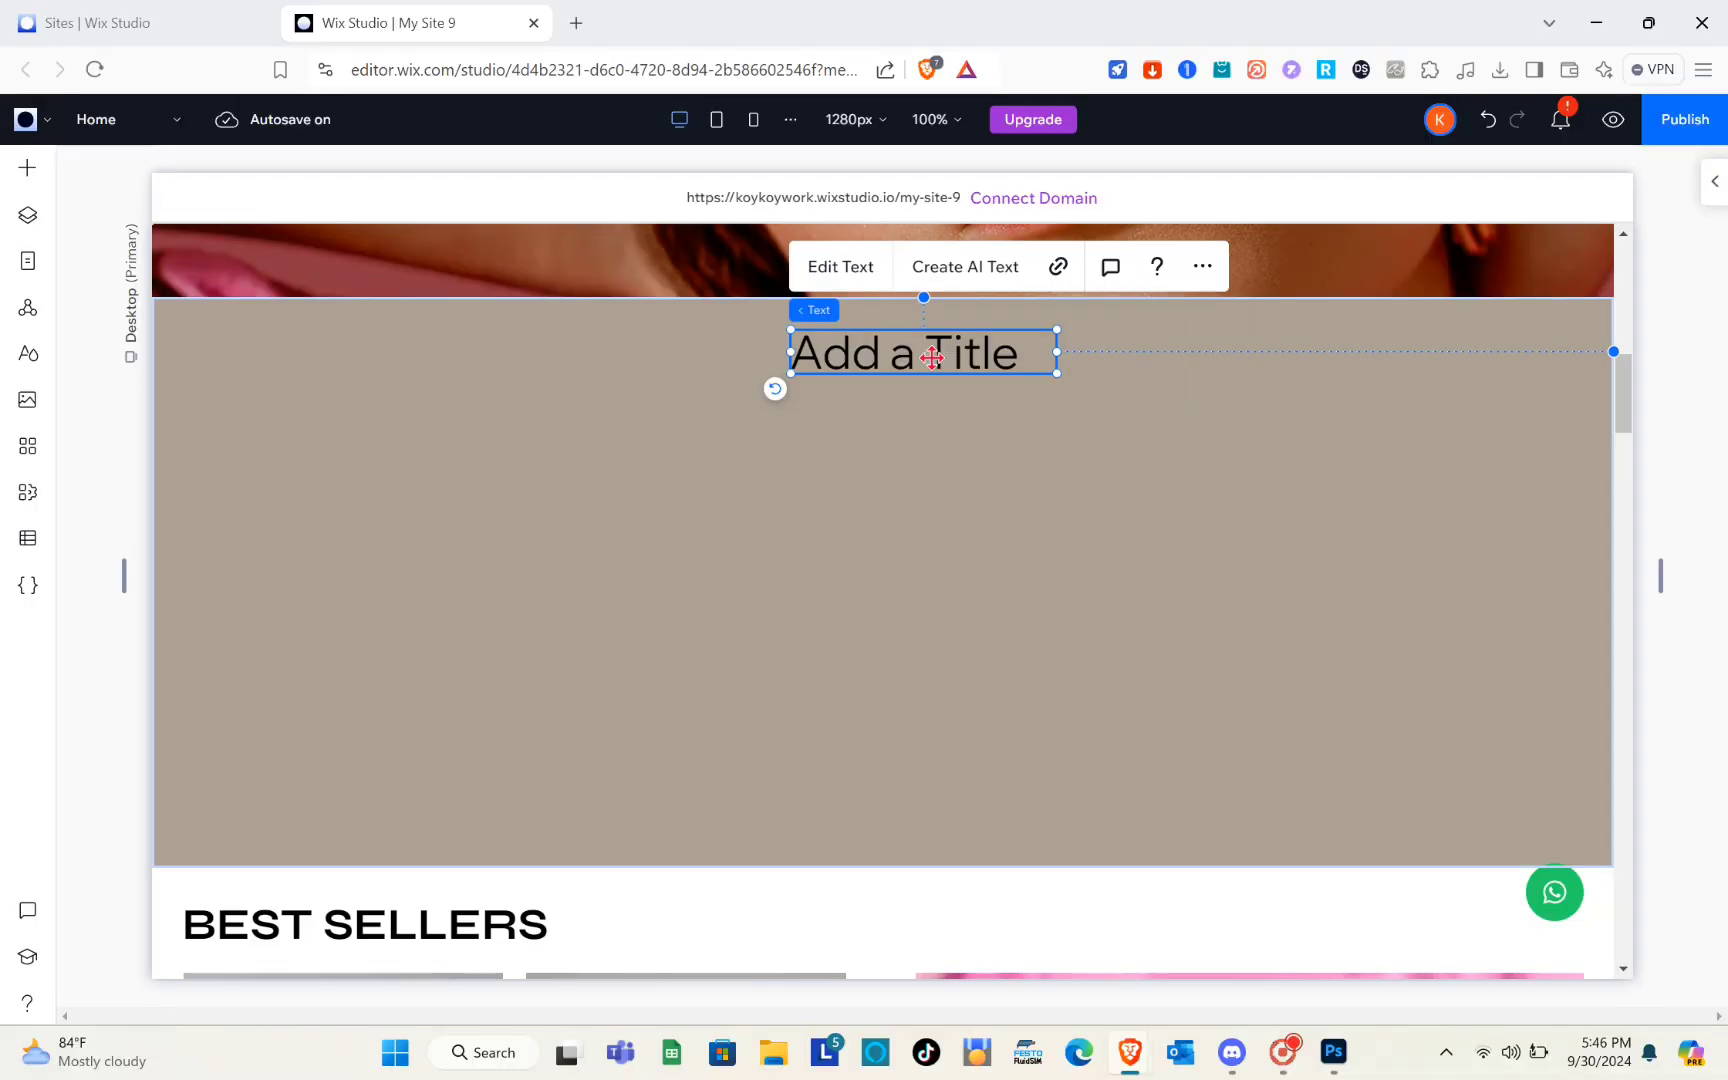
Replace the new title's text with "QUICK OPTION"
double_click(931, 358)
double_click(964, 366)
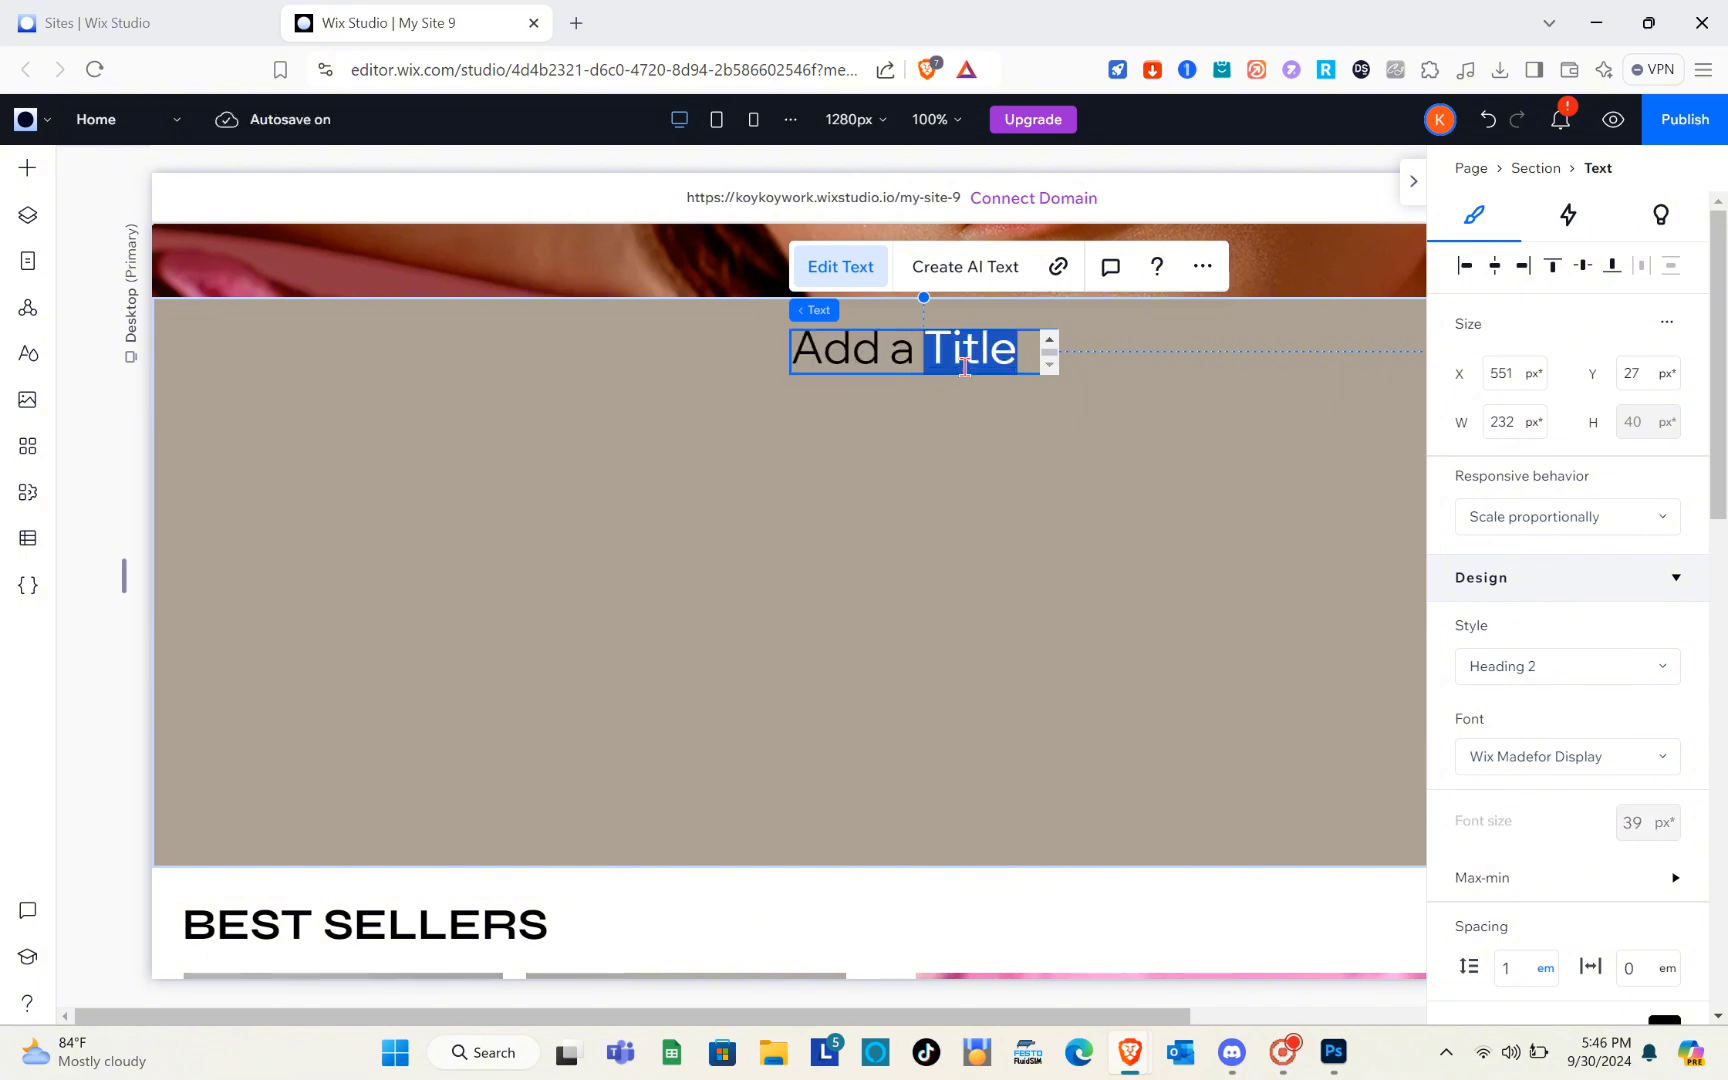
left_click(1017, 357)
key("ctrl+a")
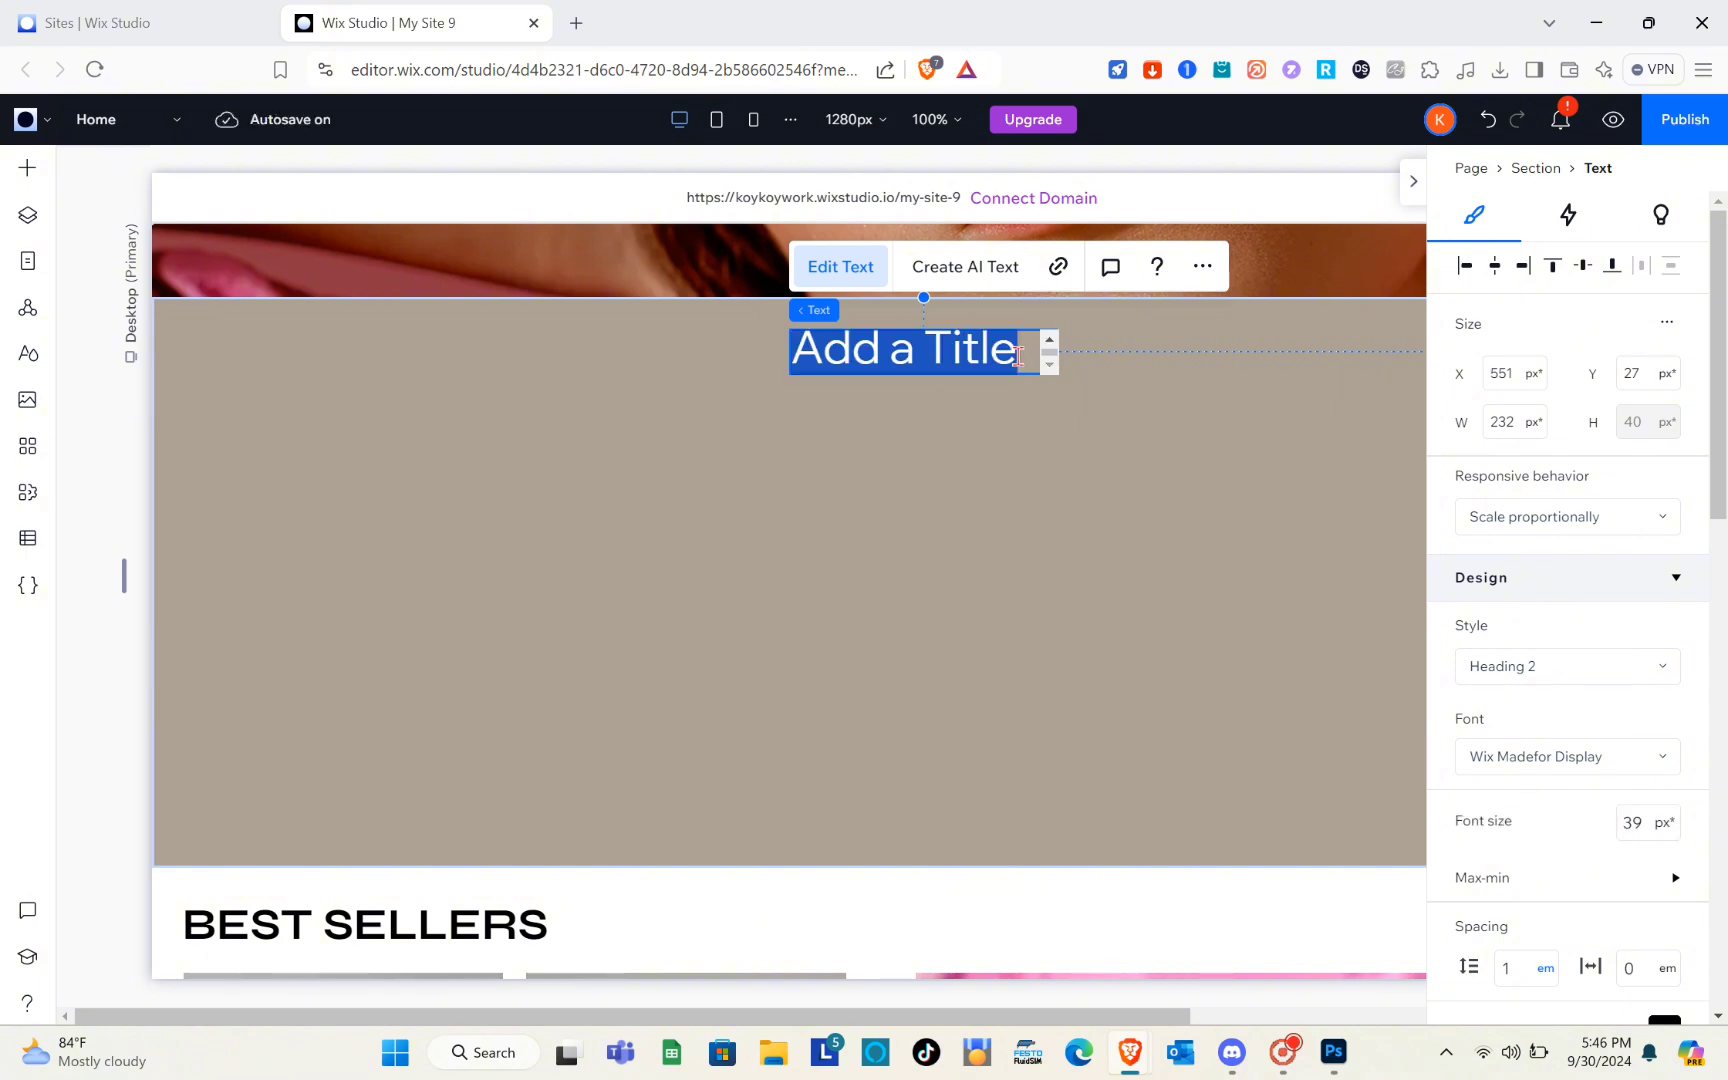
key("Caps_Lock")
type("QUICK")
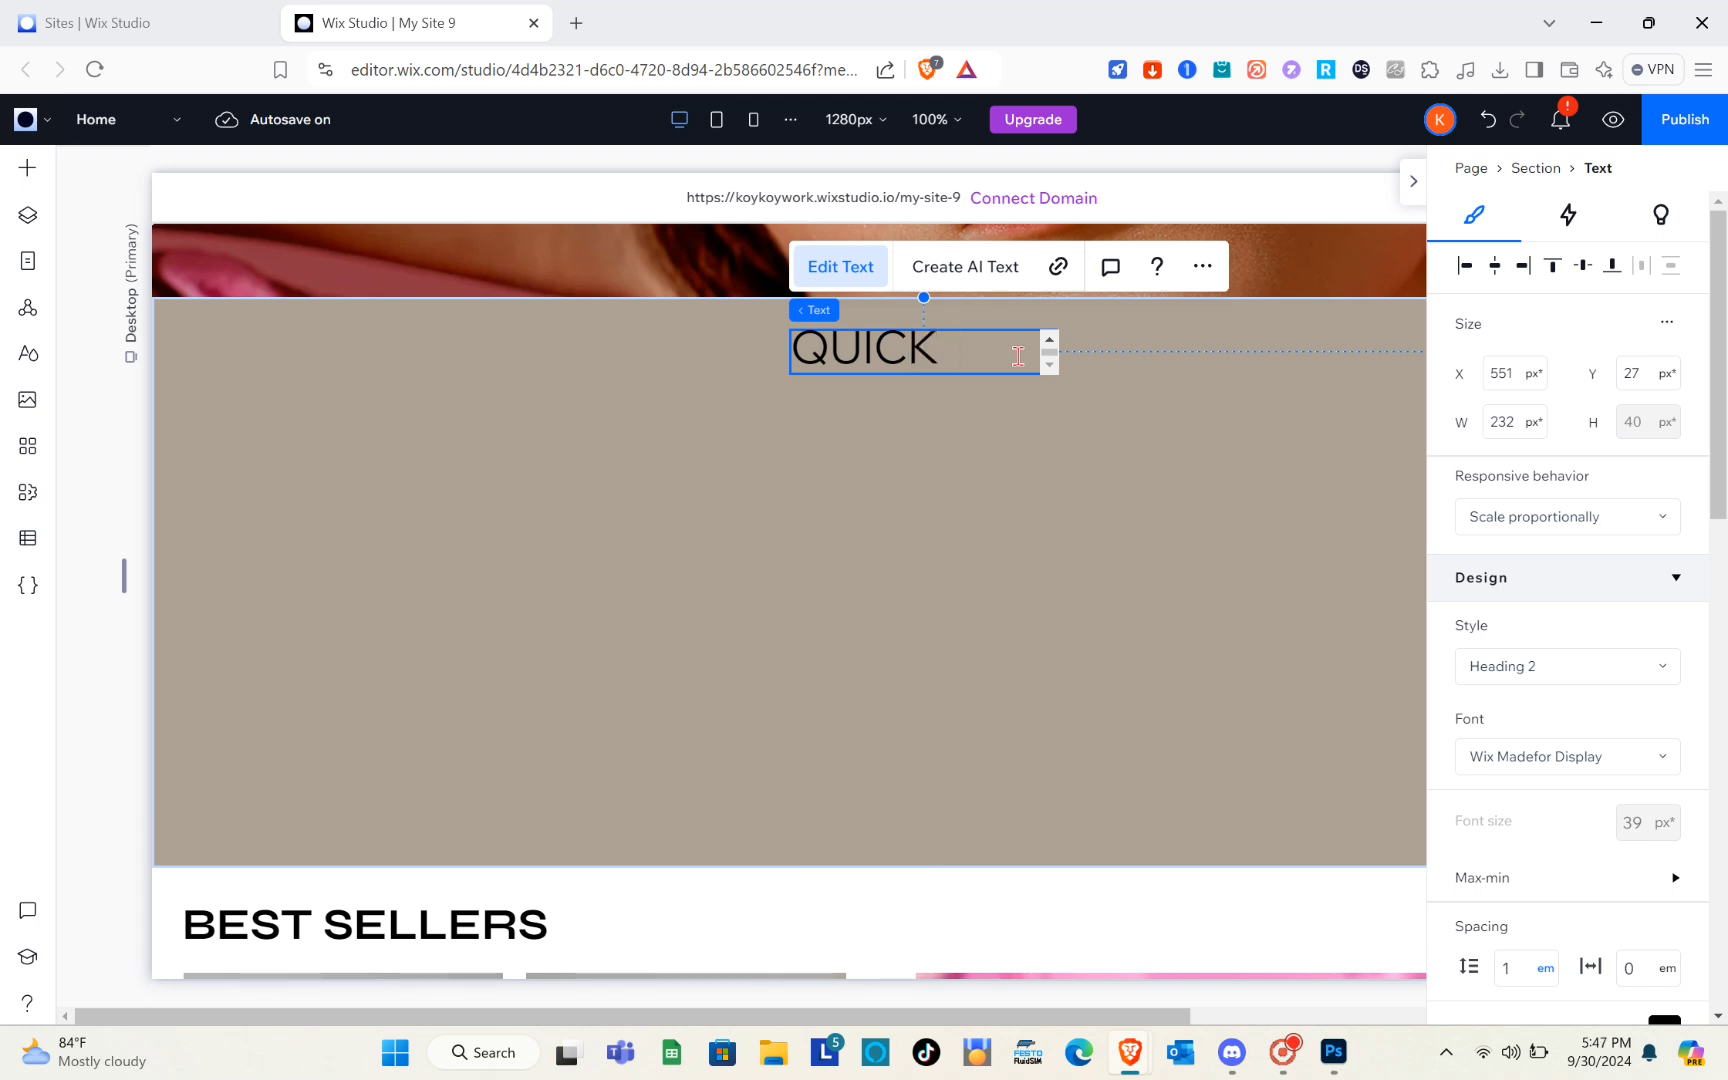
type(" OPTION")
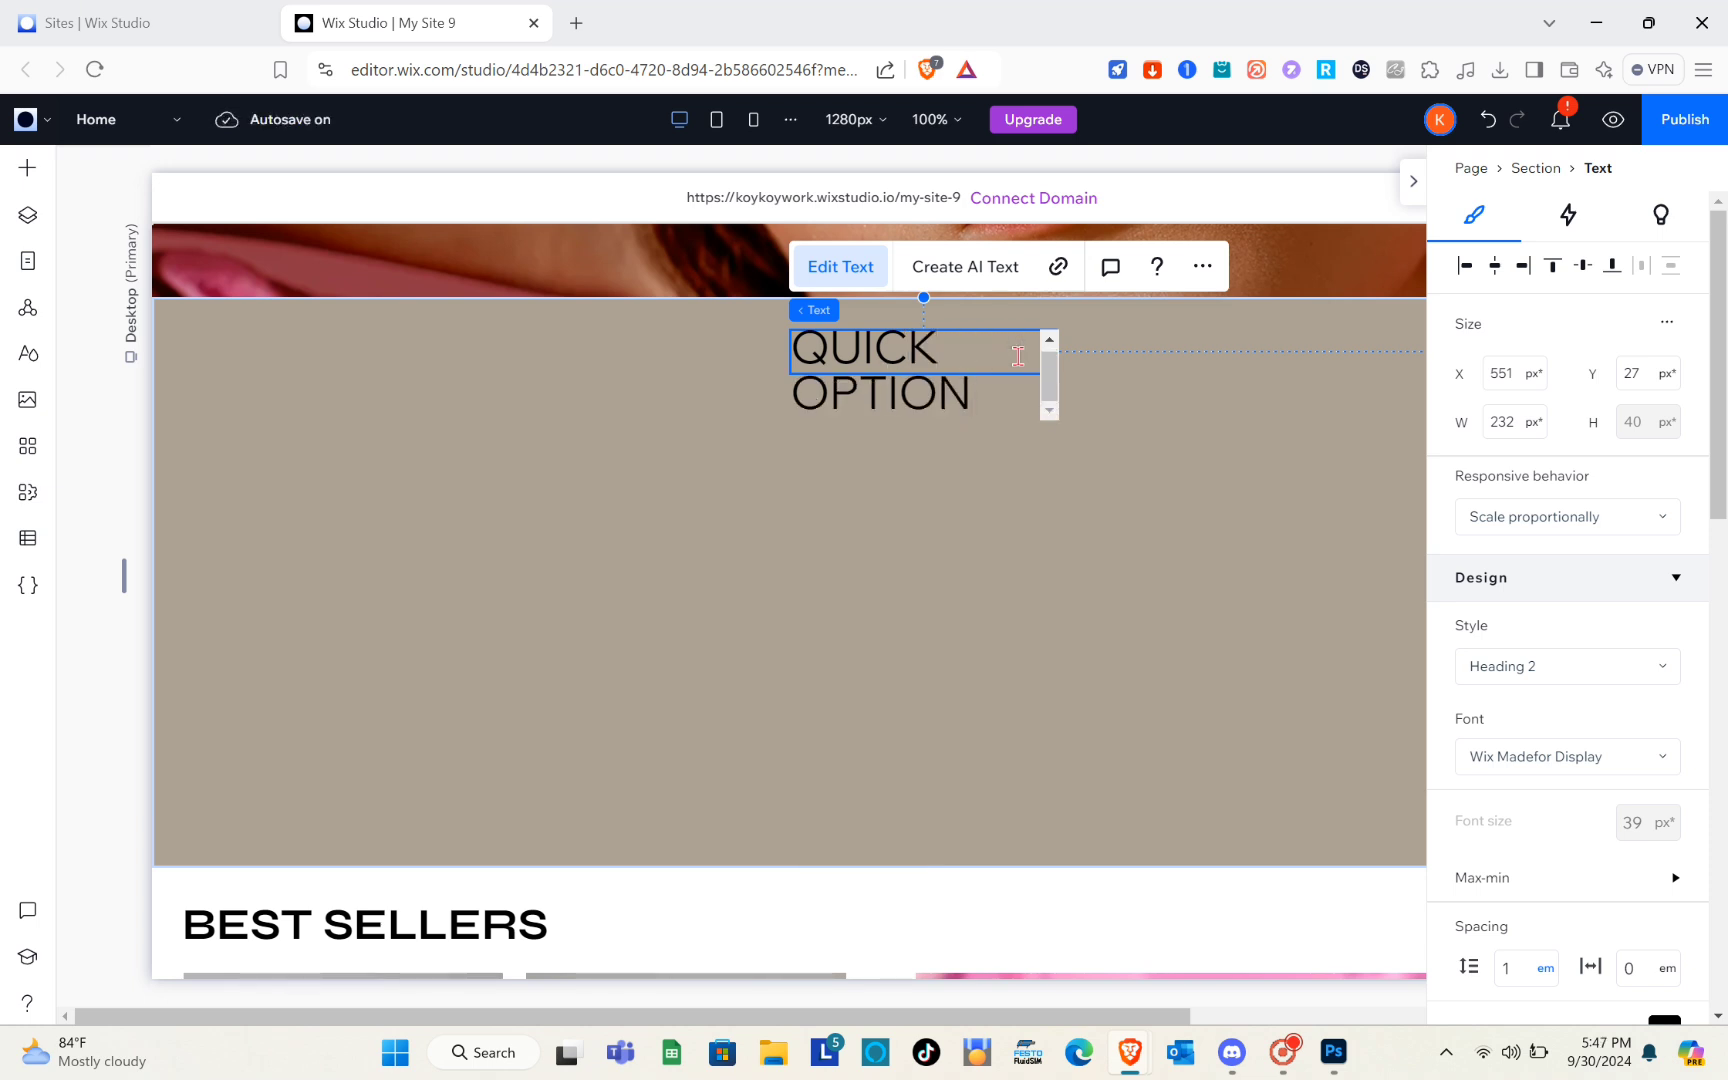
scroll(1170, 380, "down", 1)
left_click(1170, 380)
Widen the QUICK OPTION title to about 340 px and move it to about X 476, Y 33 px
left_click(936, 323)
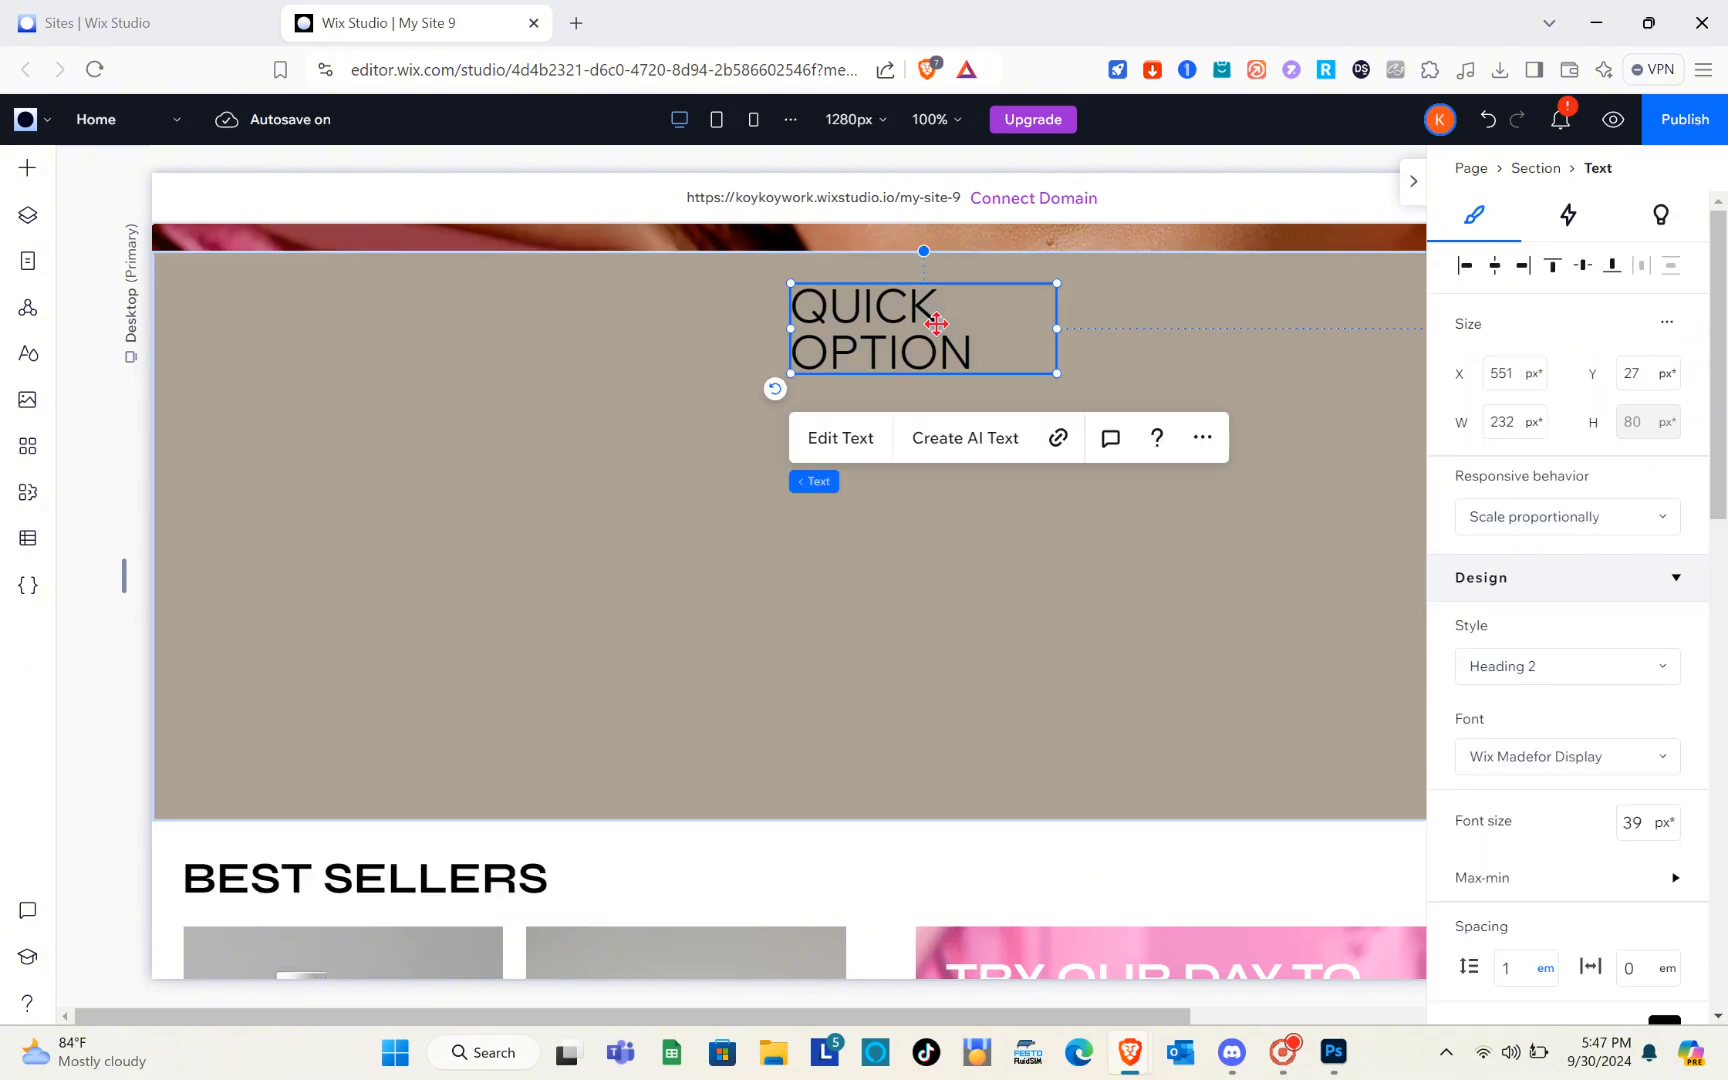
left_click_drag(1058, 330, 1183, 329)
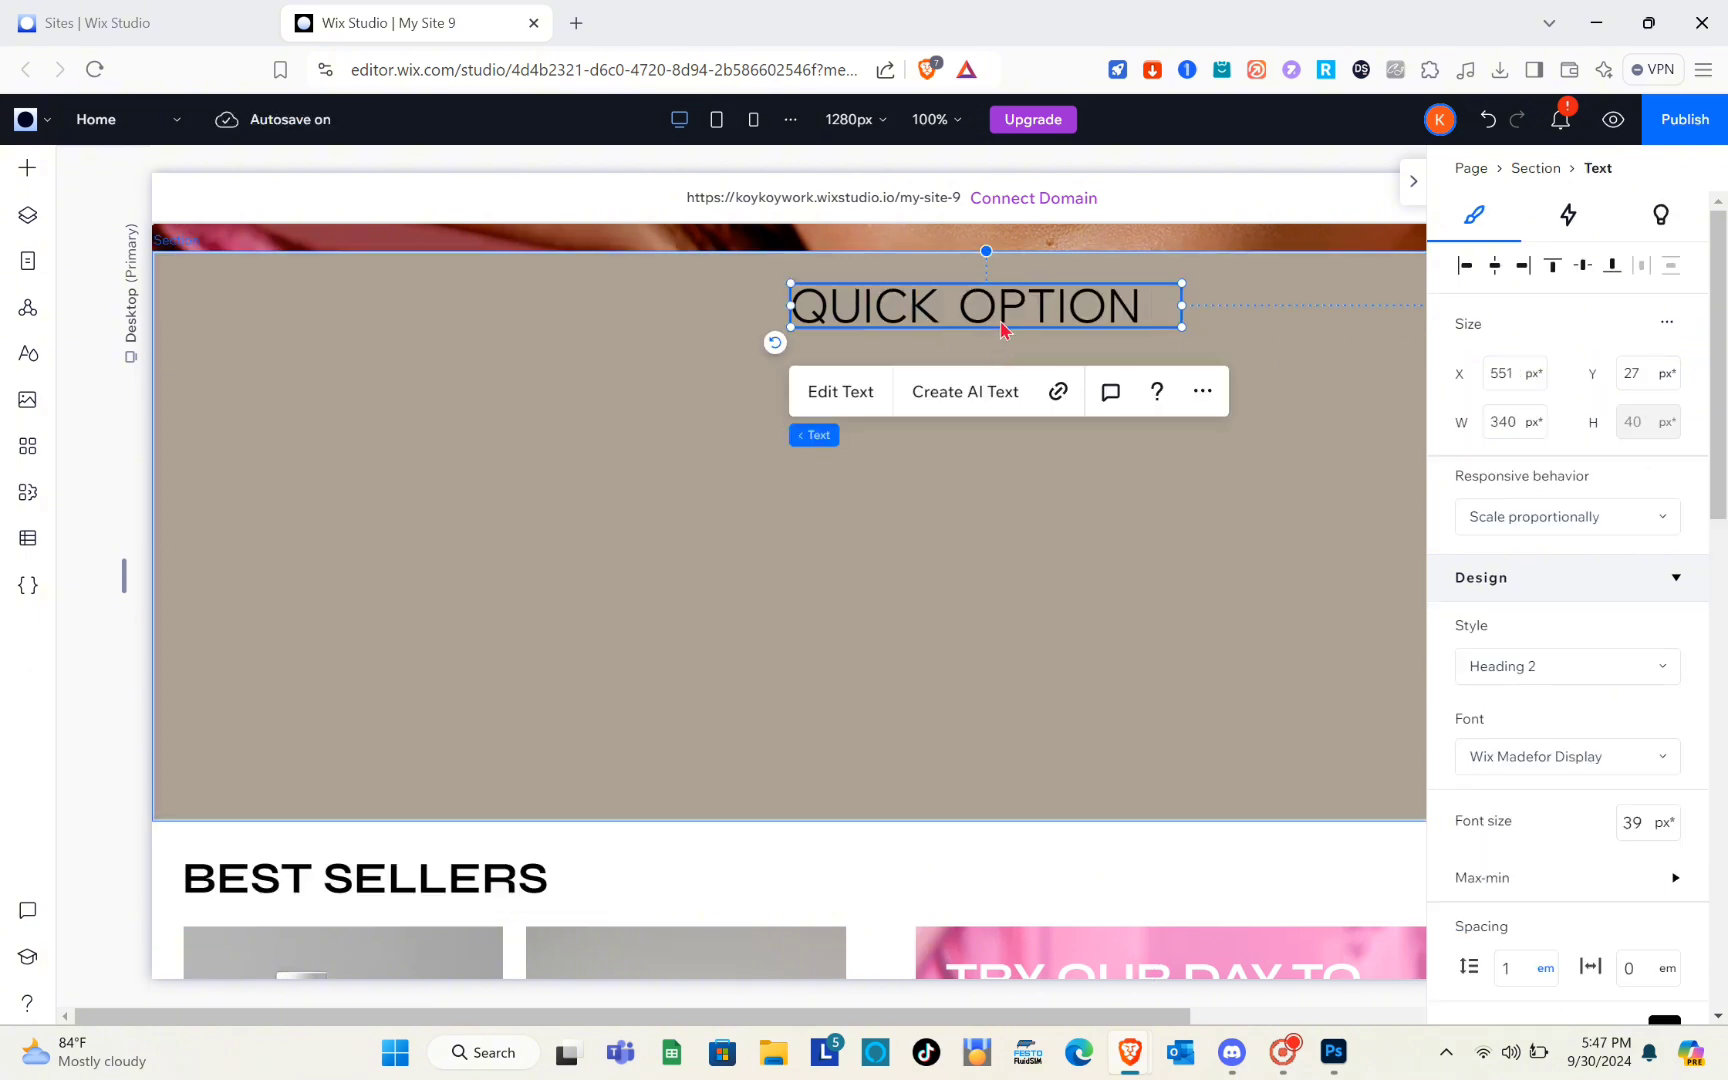
left_click_drag(999, 310, 913, 316)
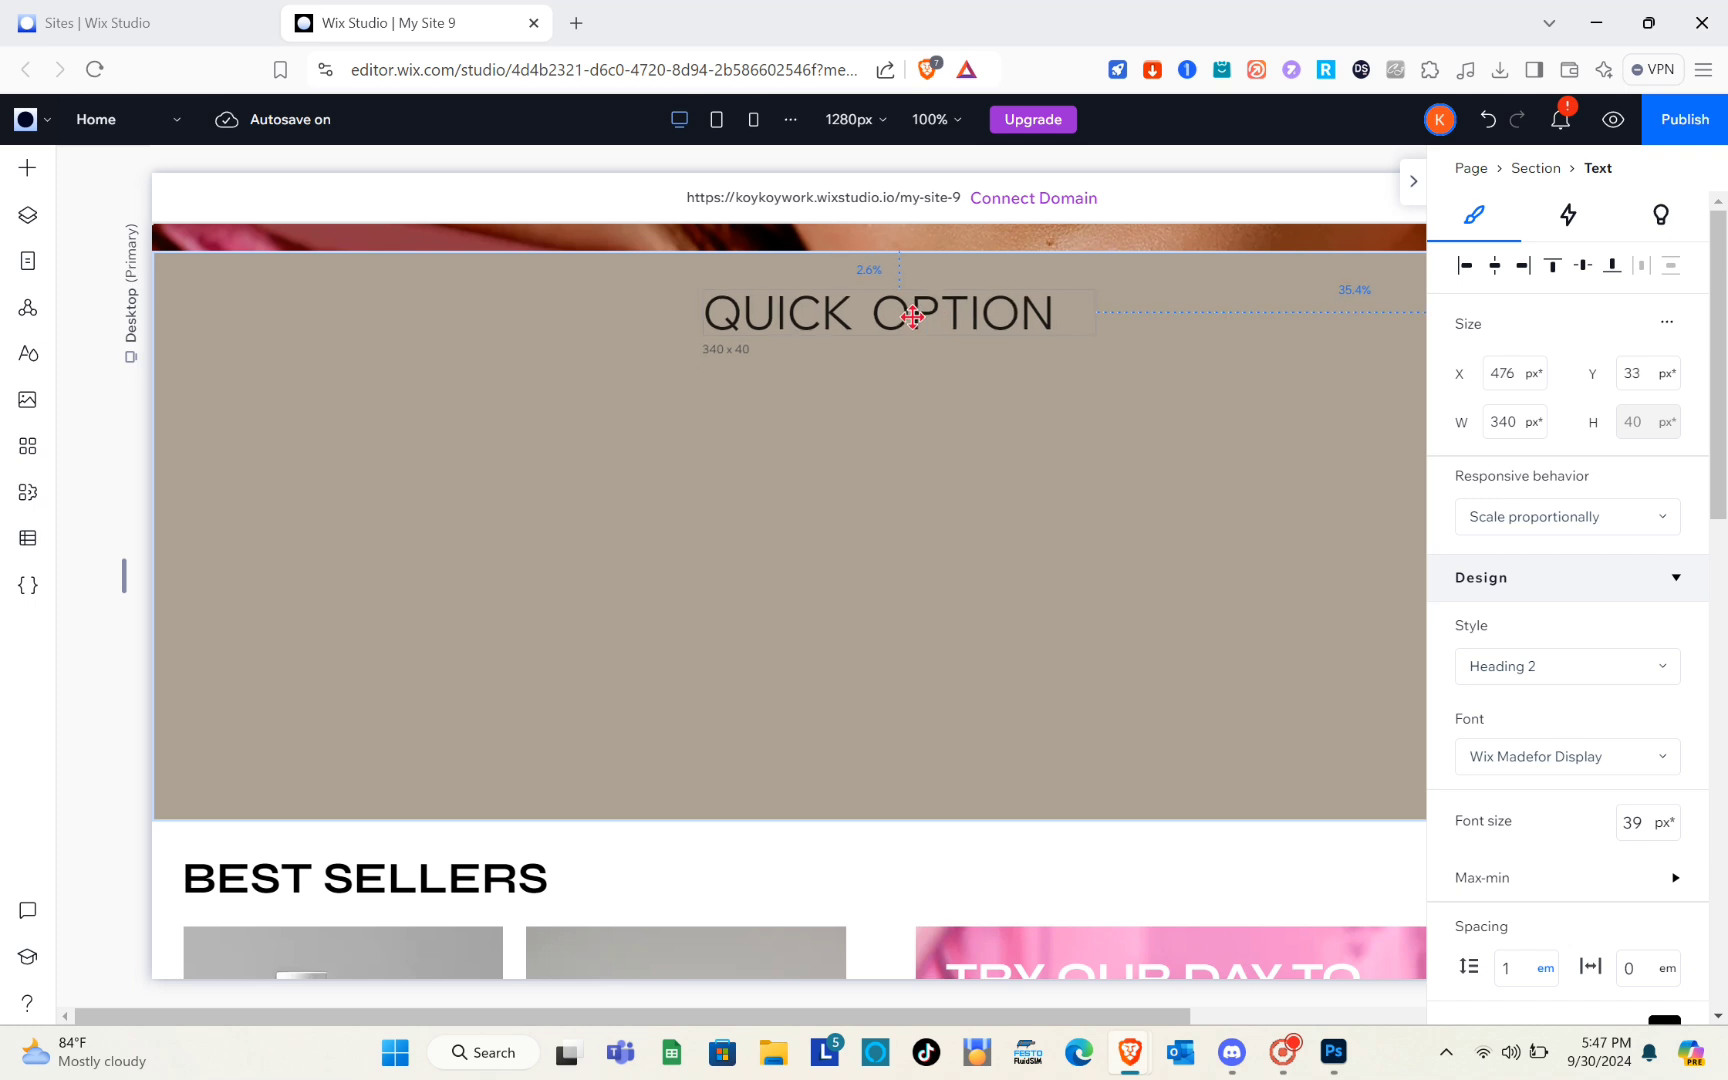
left_click(585, 445)
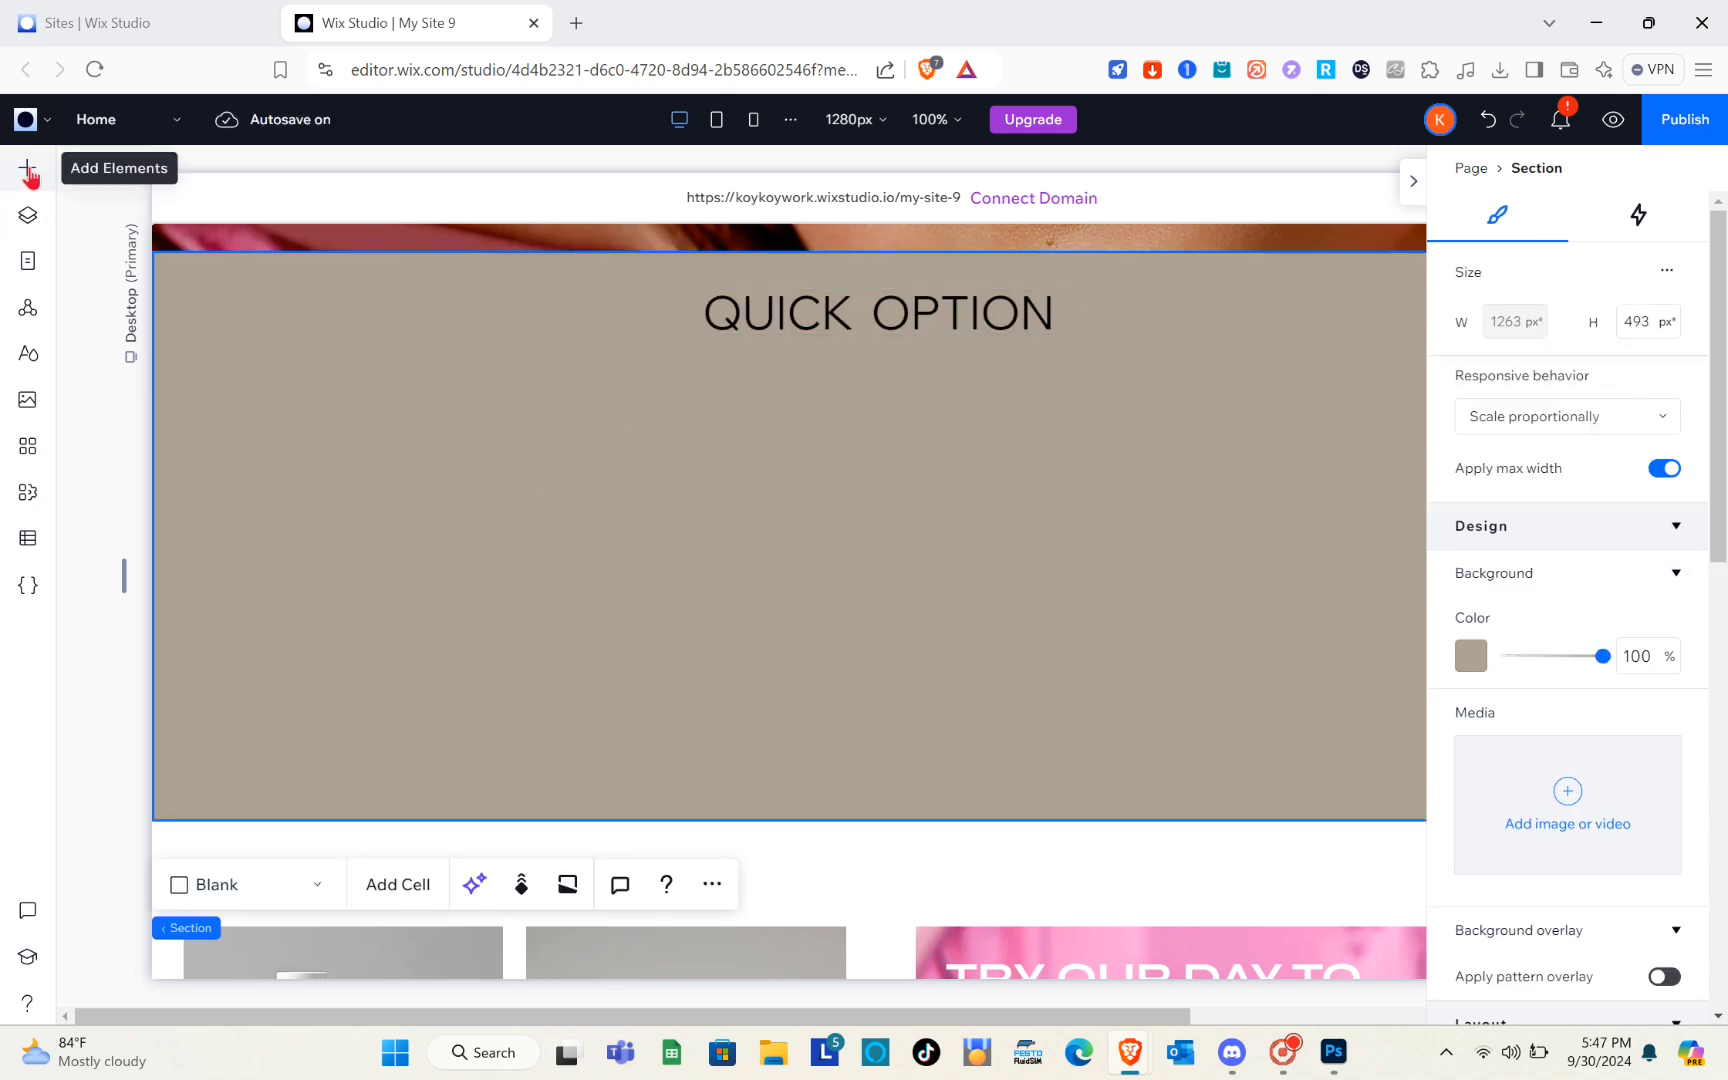
Add two "Start Now" buttons side by side below the QUICK OPTION title, with the left one at about X 334, Y 226 px
left_click(28, 172)
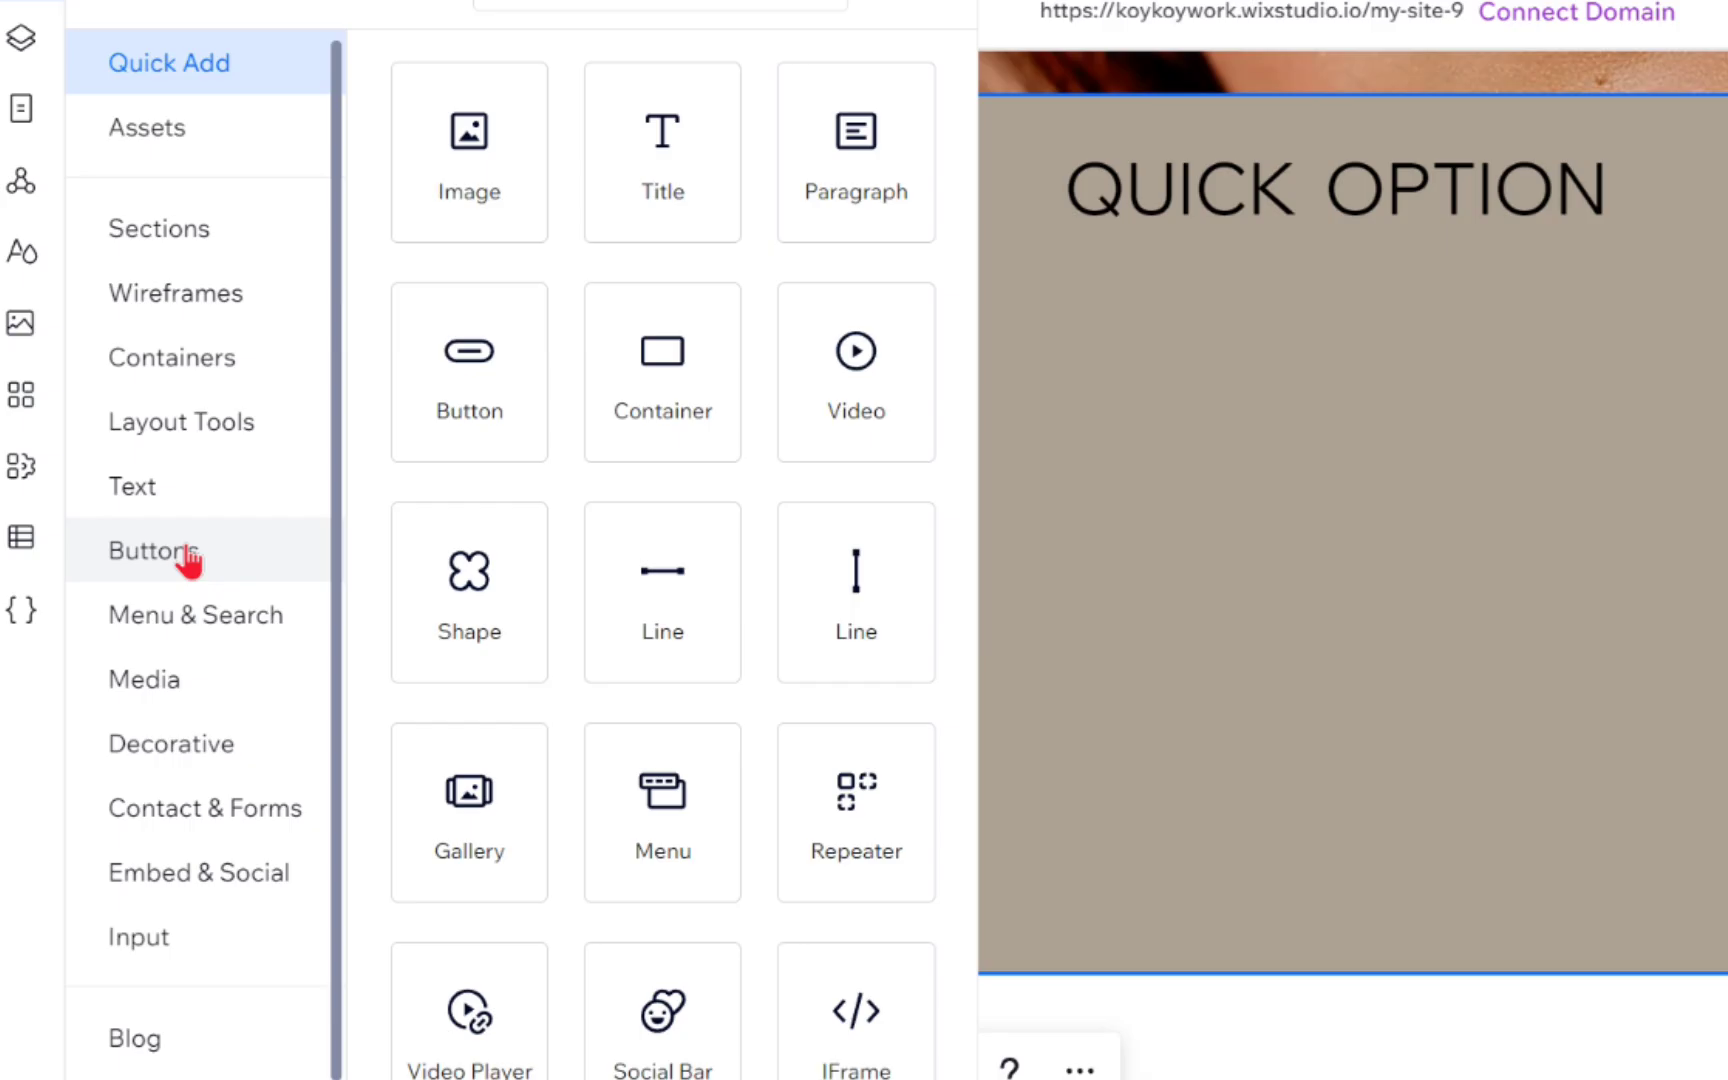
left_click(136, 553)
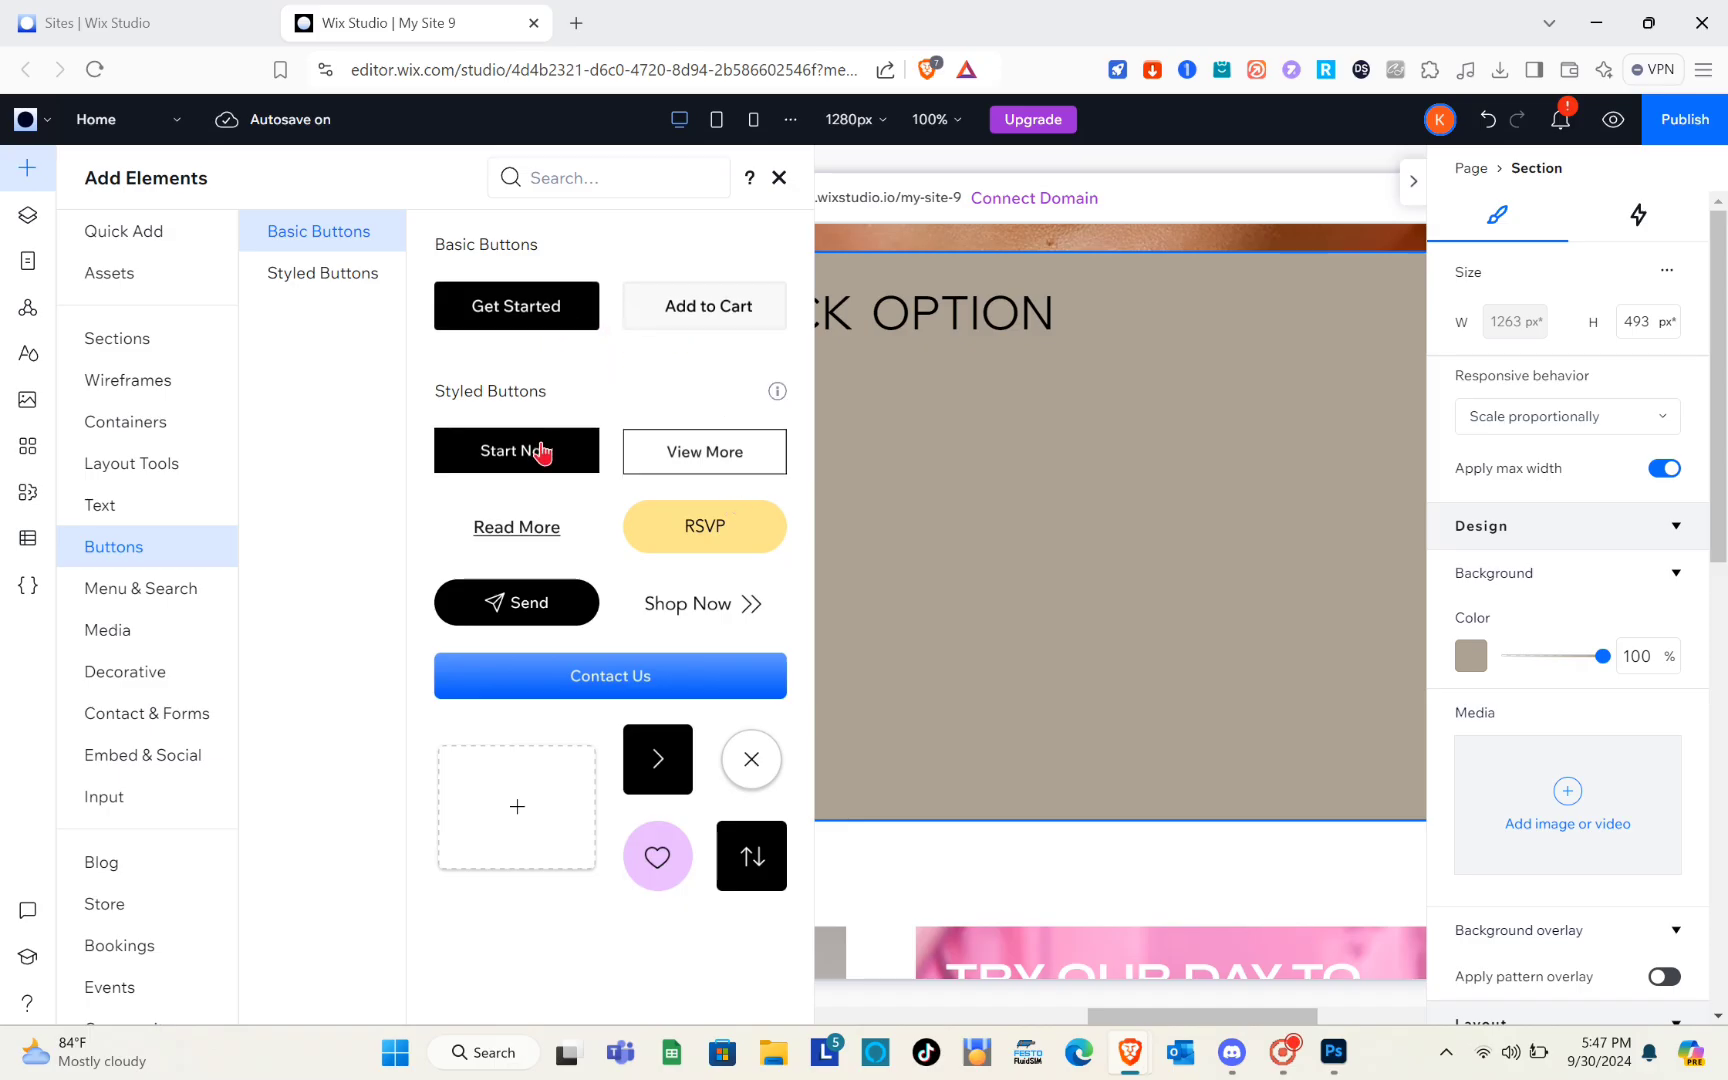
left_click_drag(541, 452, 410, 538)
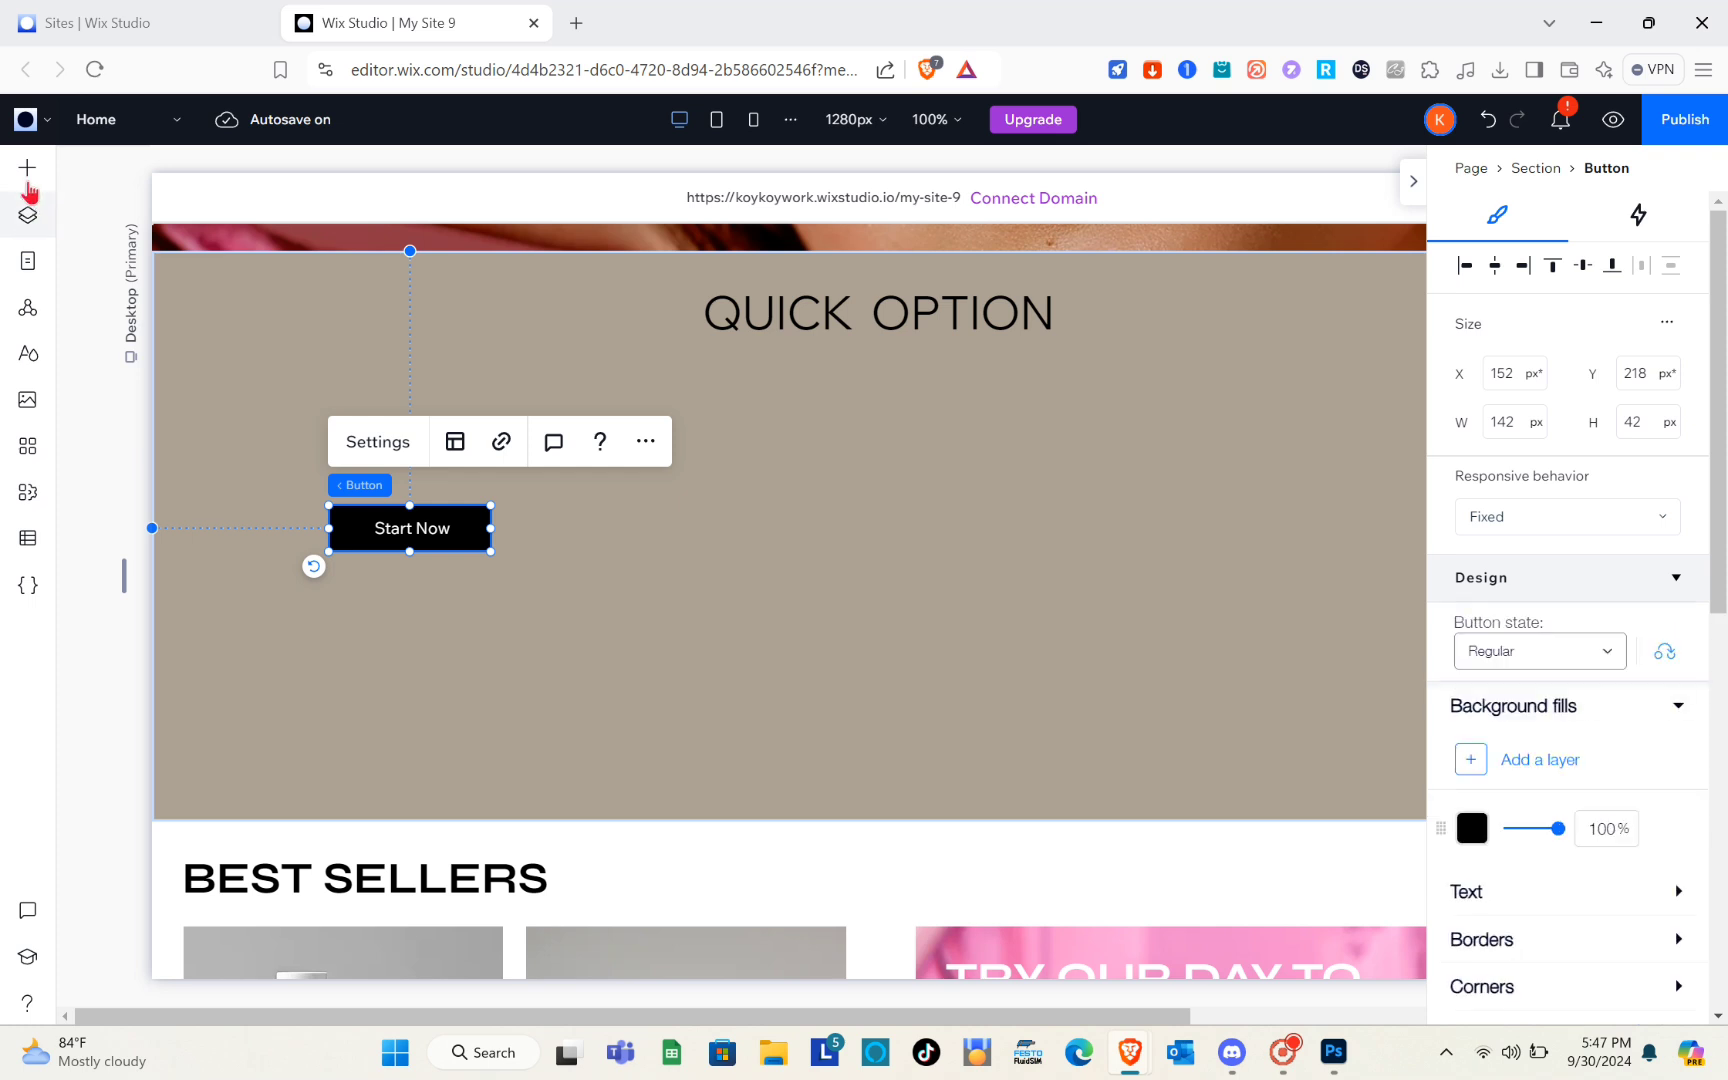
left_click(27, 170)
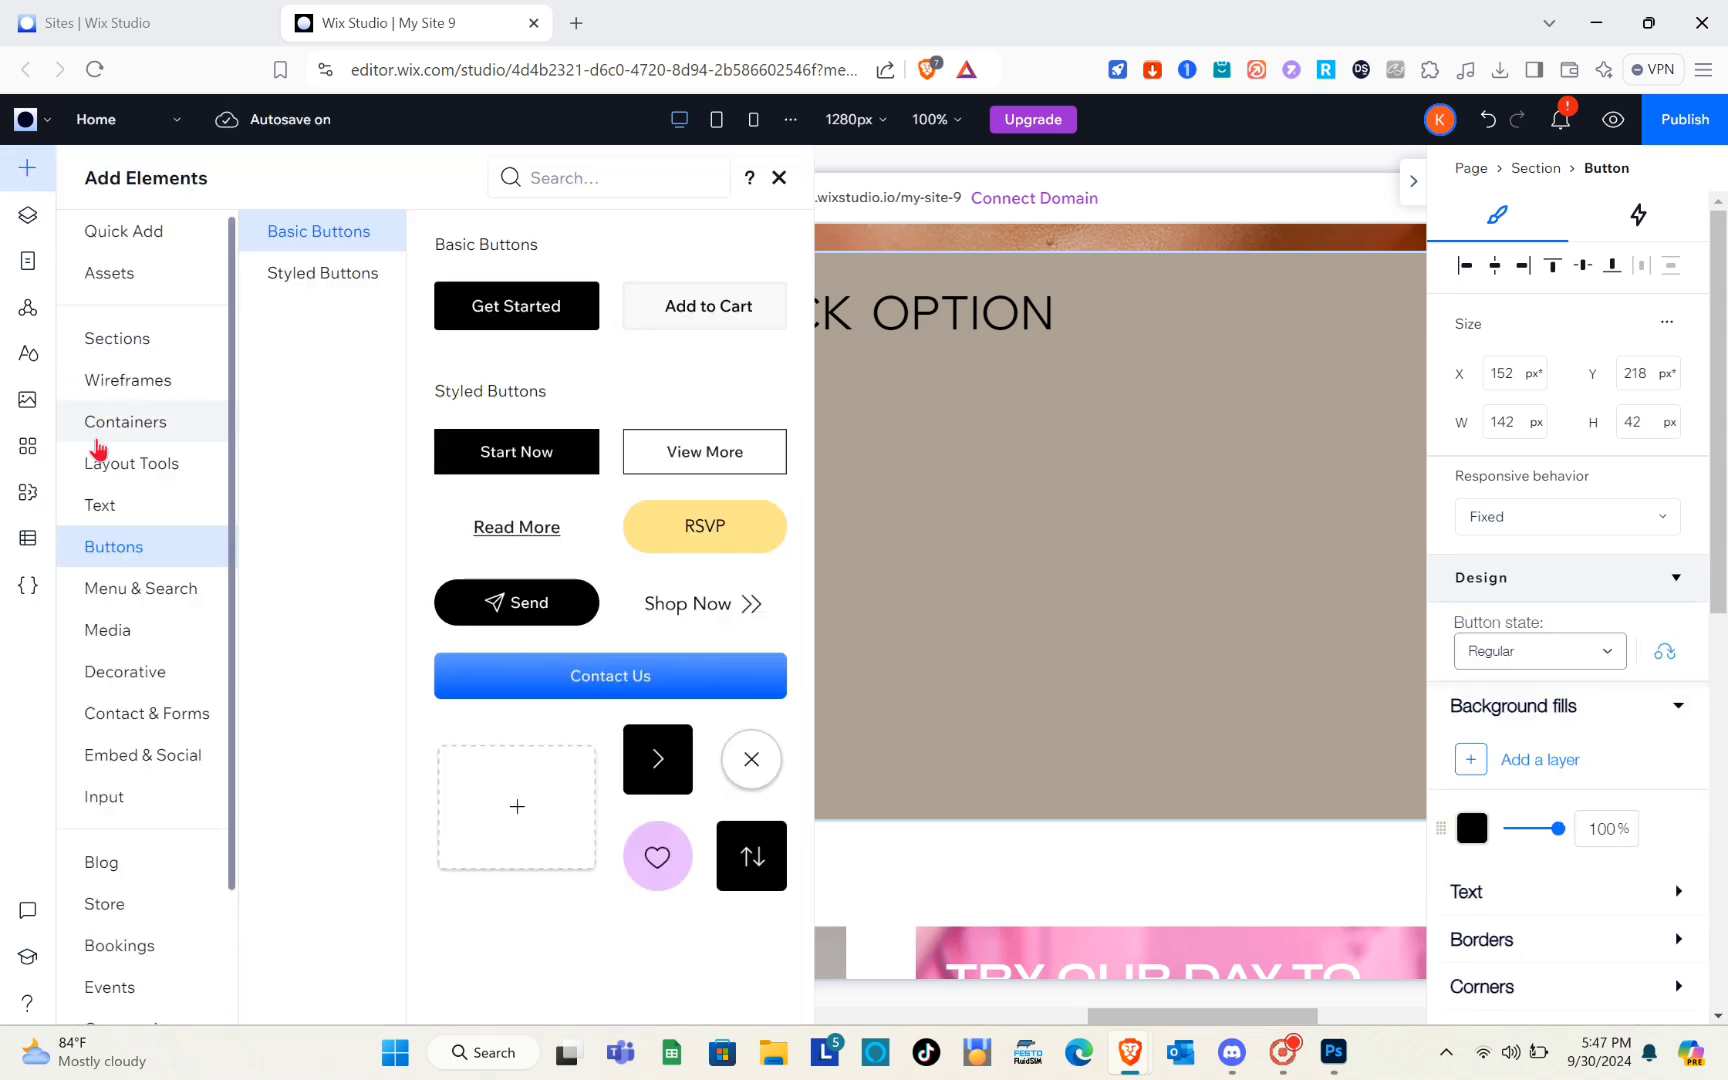
left_click_drag(536, 455, 945, 547)
left_click_drag(700, 527, 702, 527)
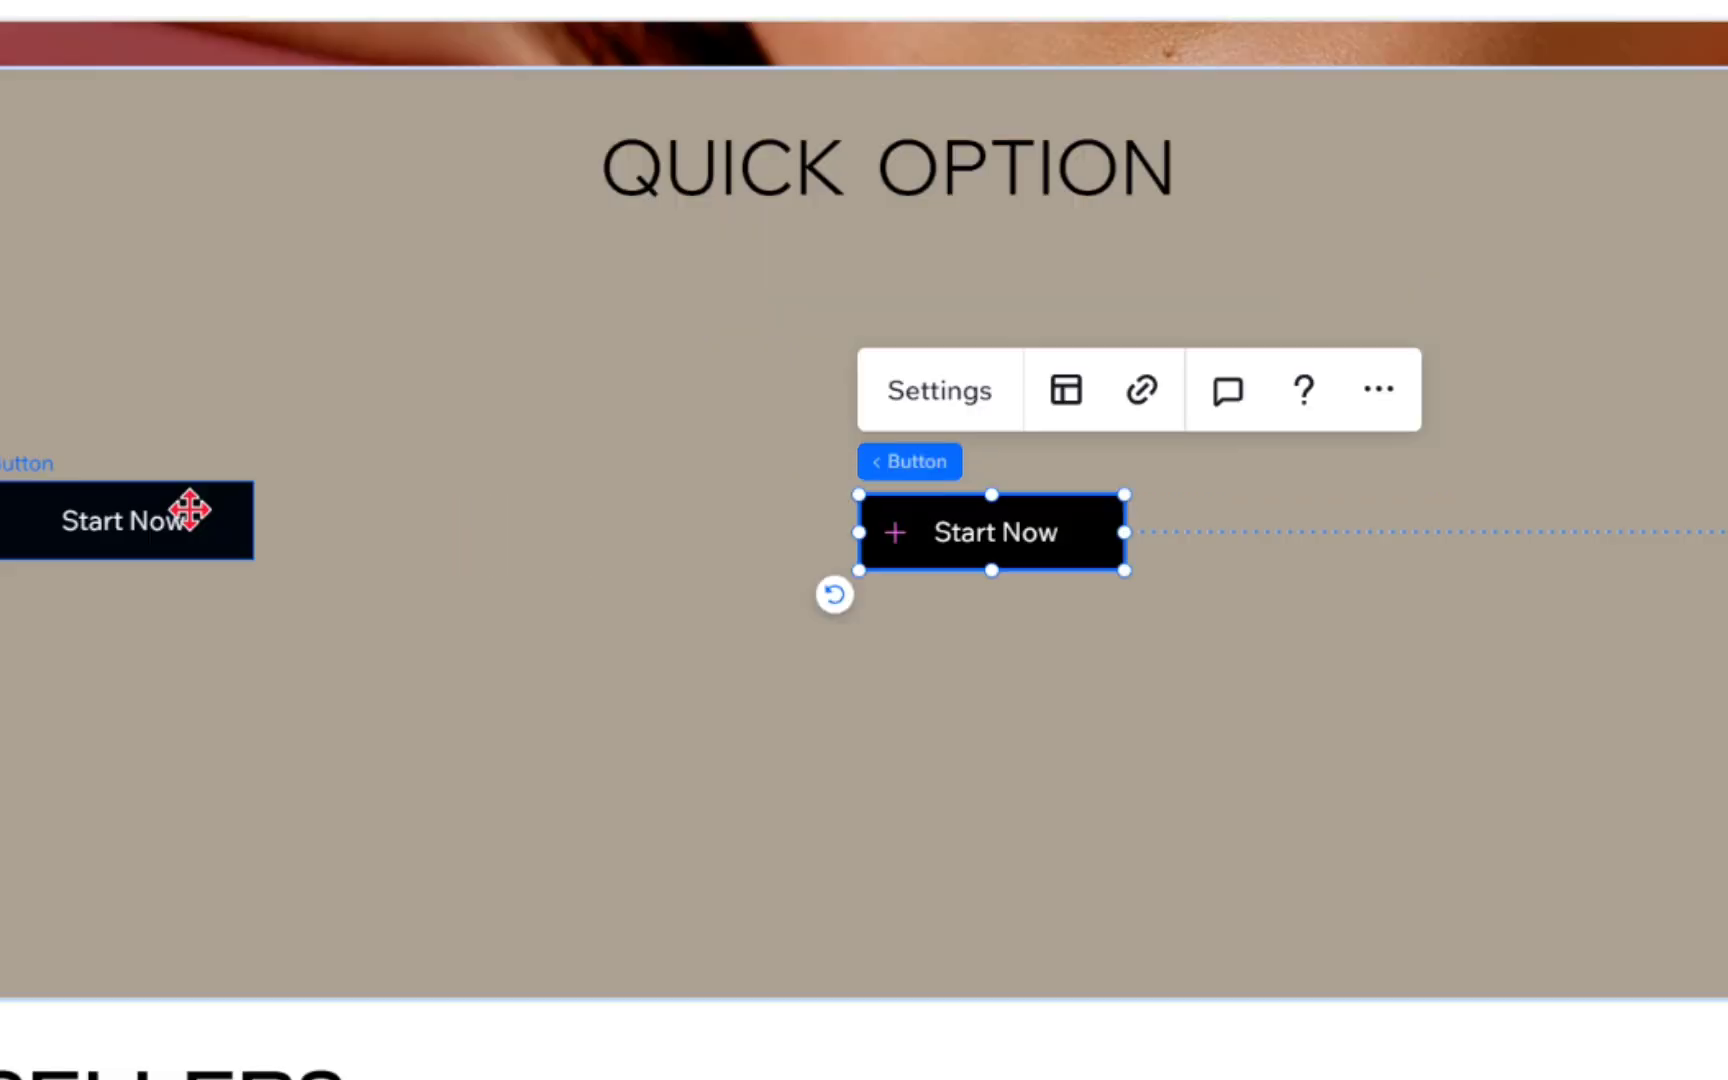
left_click(480, 525)
mouse_move(490, 530)
left_mouse_down()
mouse_move(661, 538)
mouse_move(534, 515)
mouse_move(519, 531)
left_mouse_up()
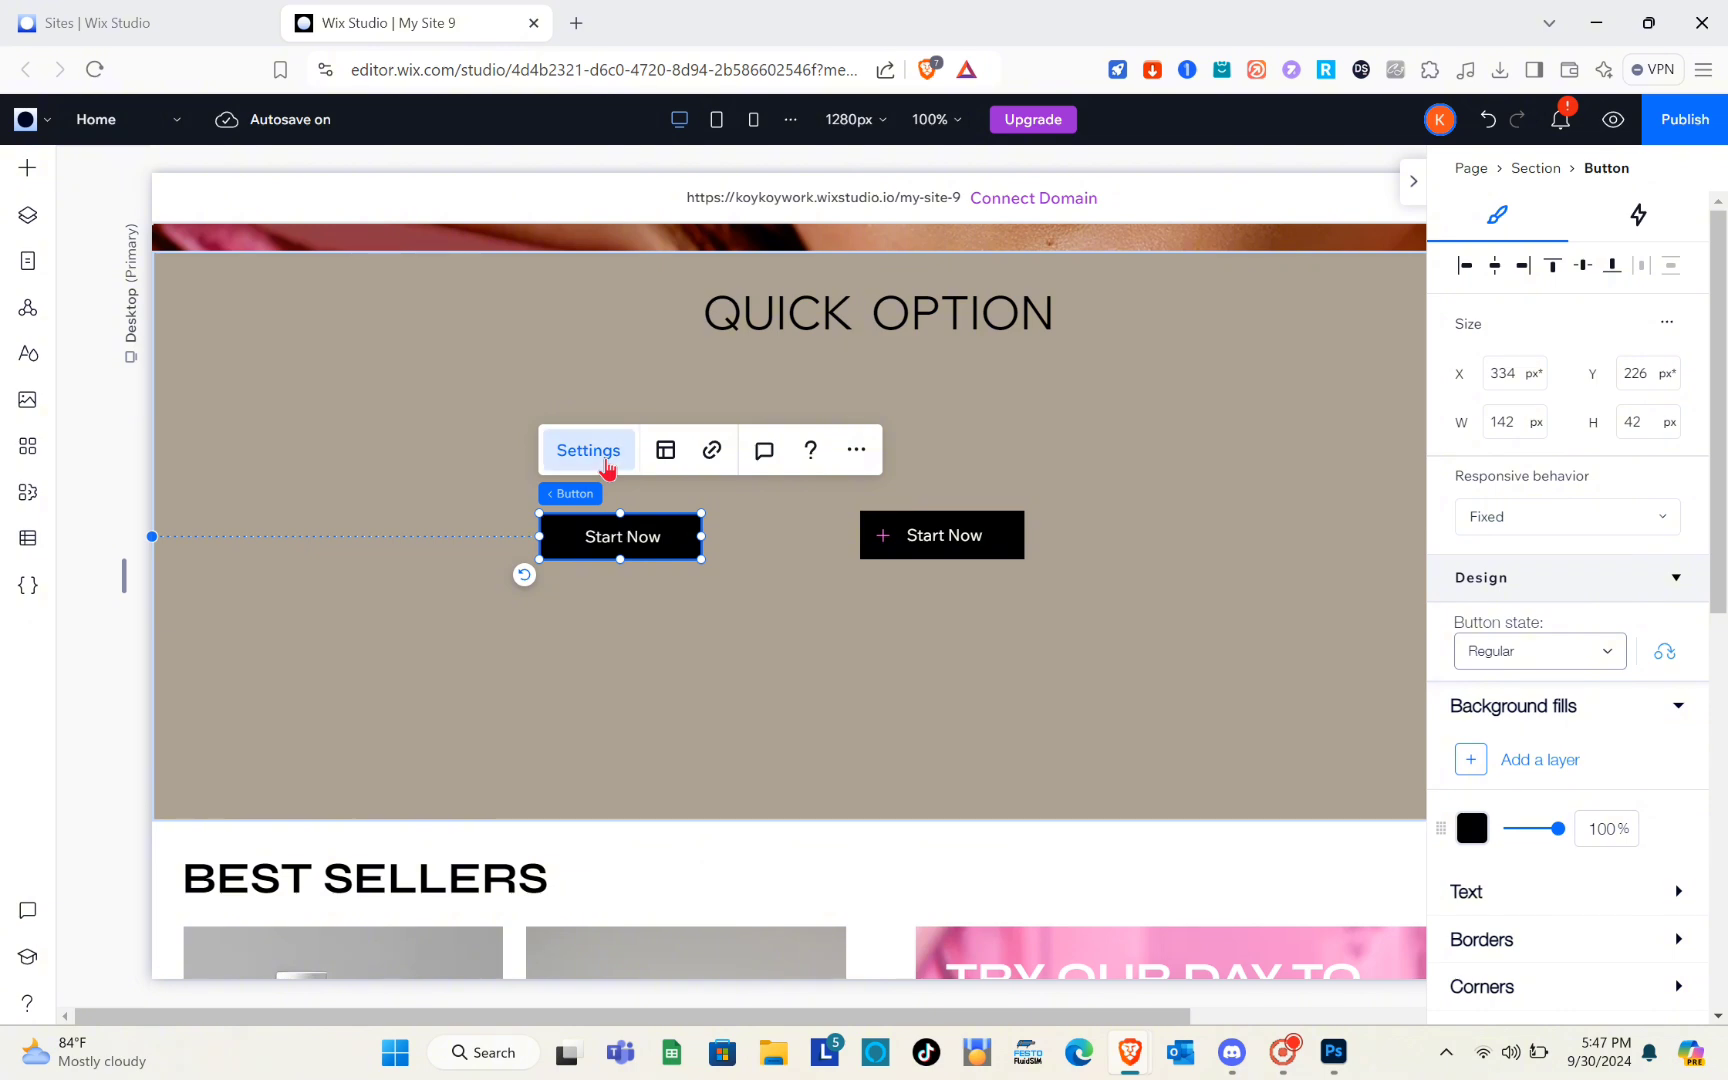
Set the left "Start Now" button to display text only and change its text to "Anchor 1"
left_click(605, 462)
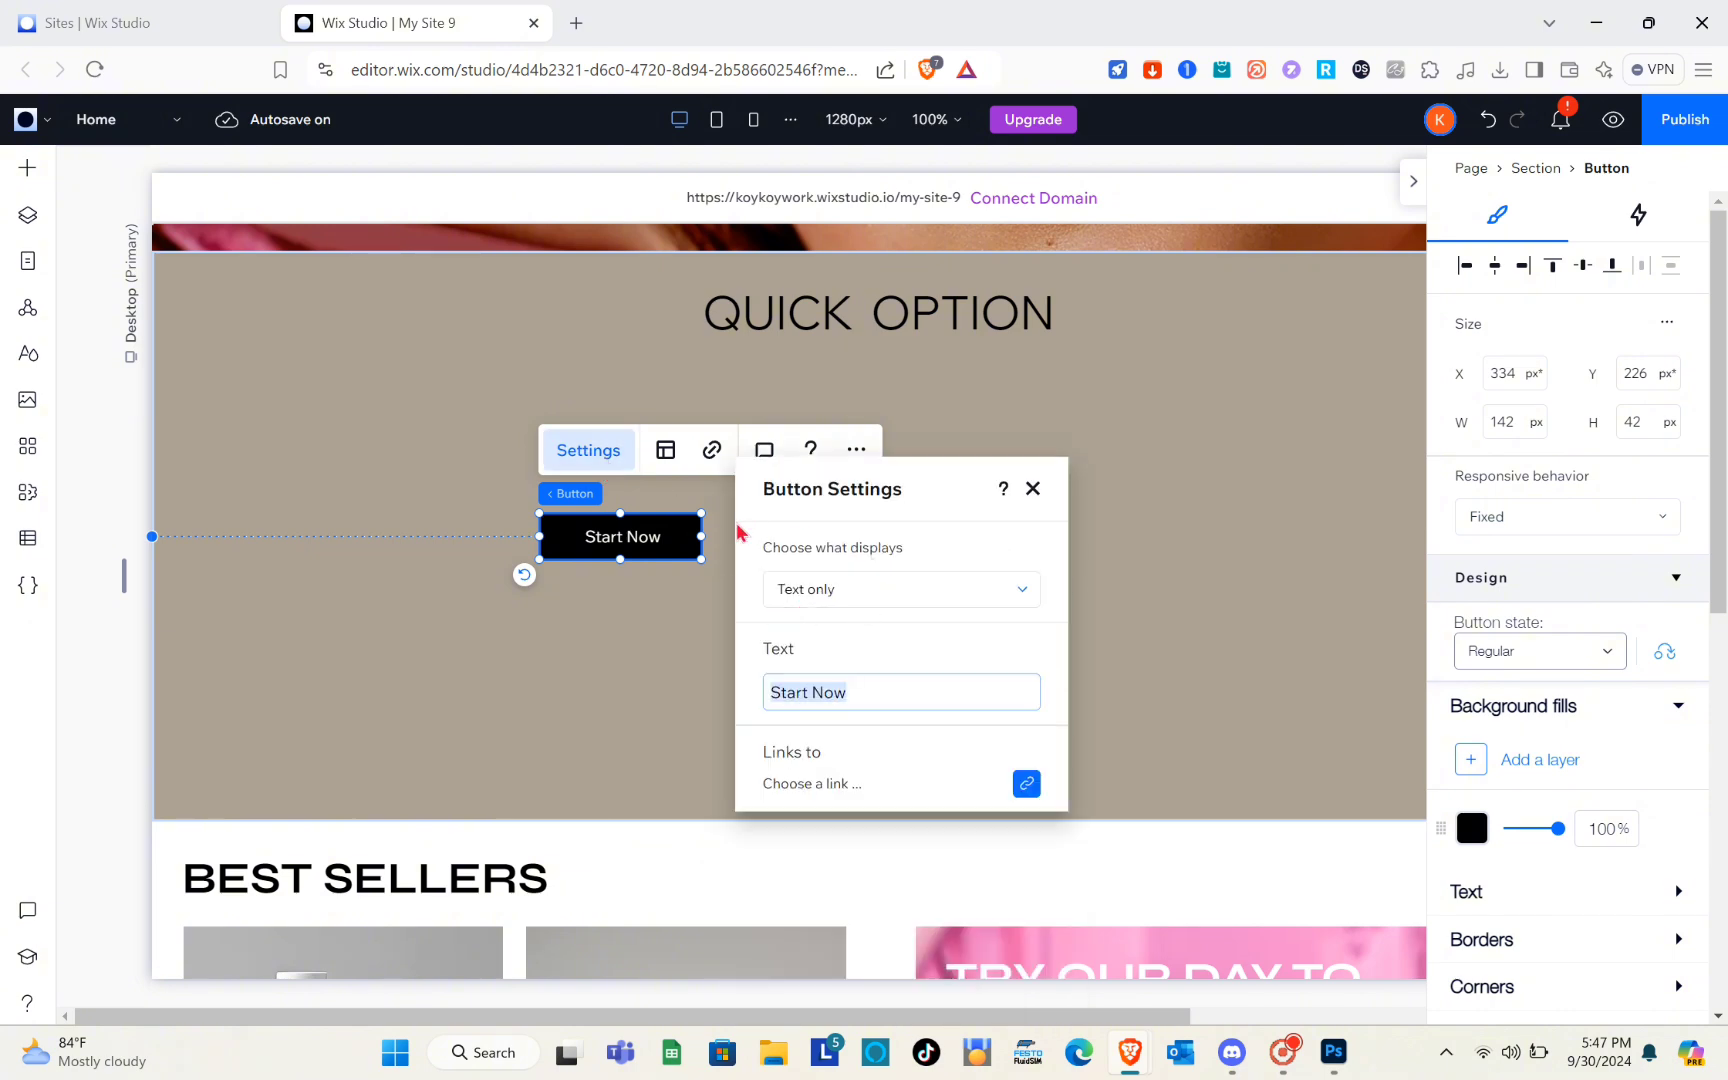
left_click(857, 595)
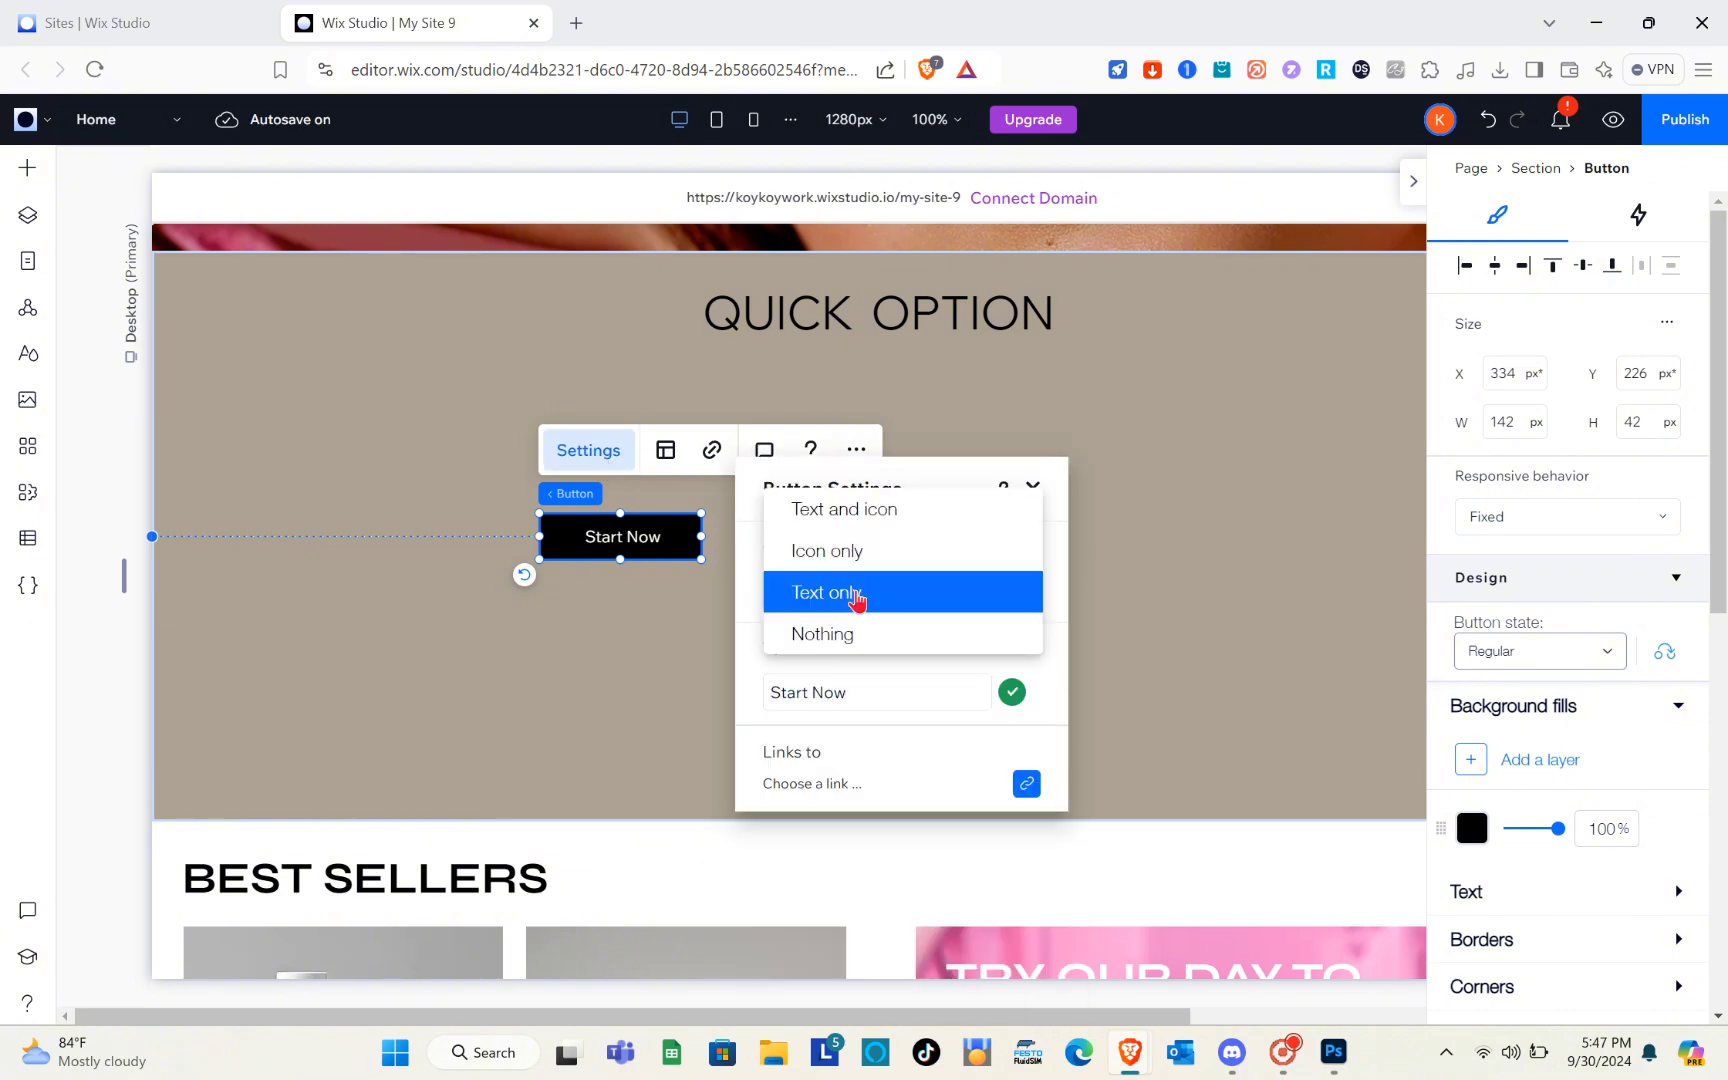
left_click(857, 595)
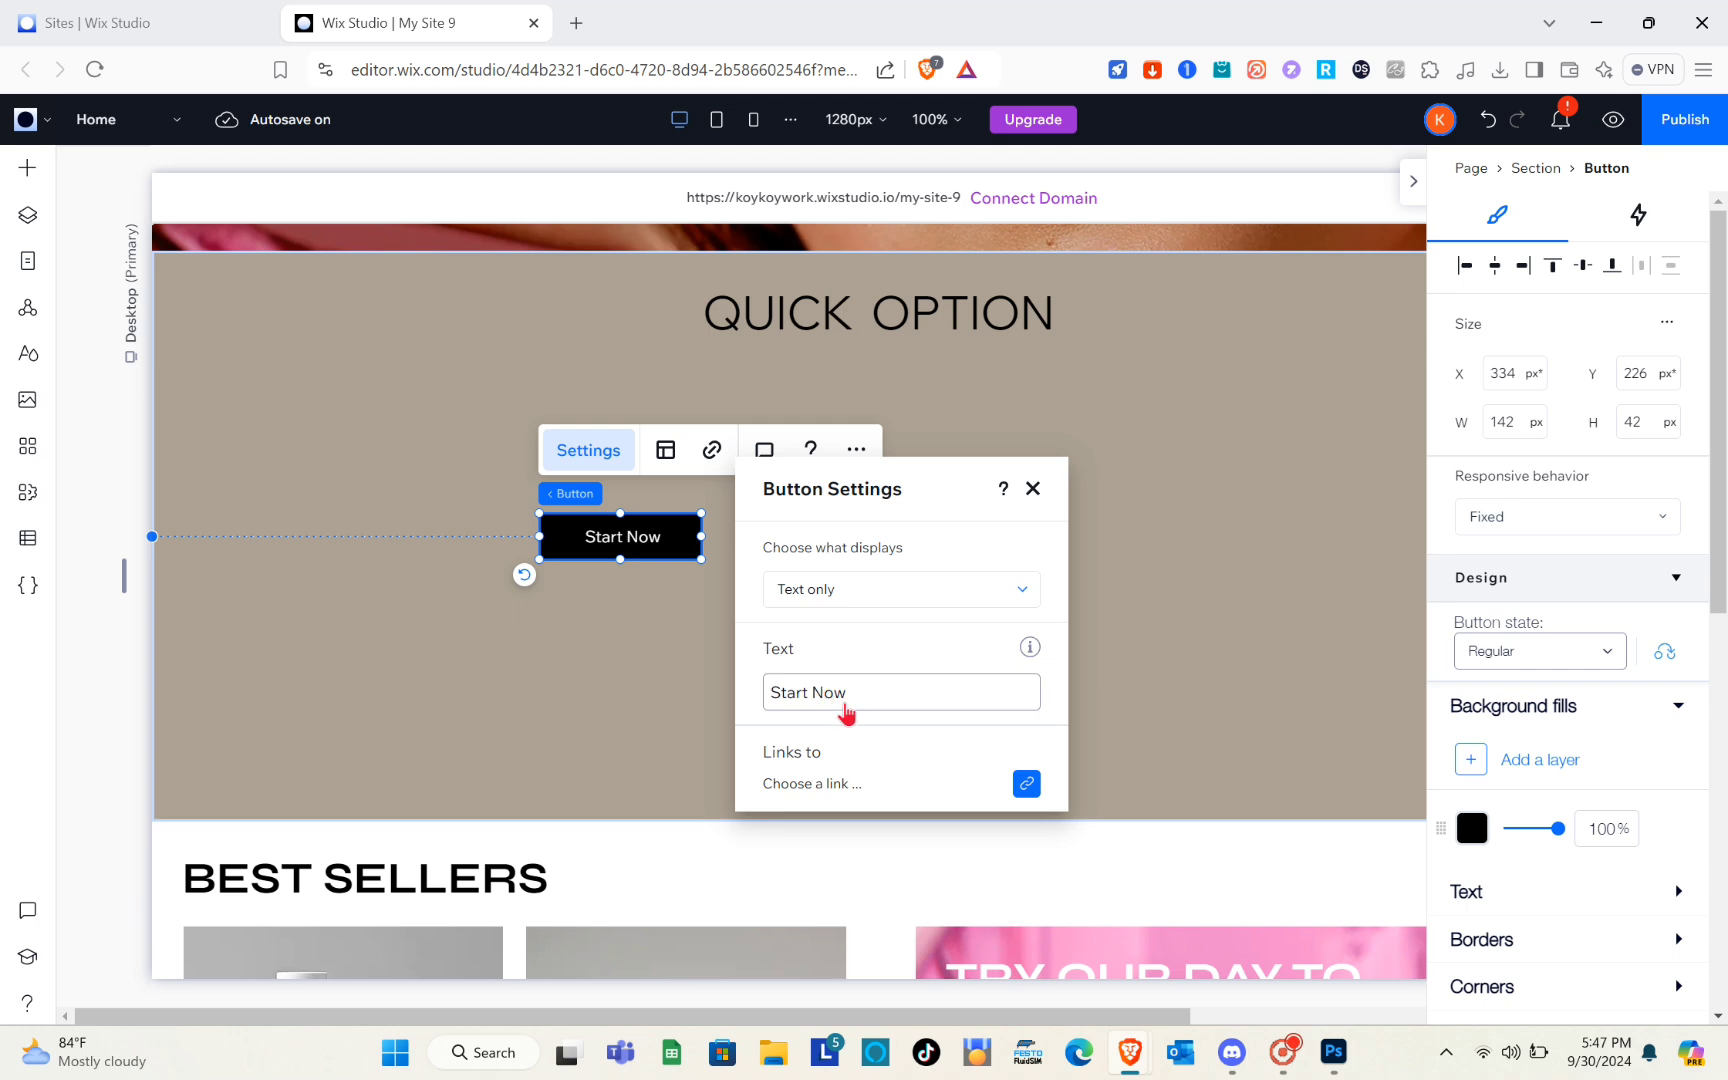
left_click(845, 702)
type("AN")
key("Caps_Lock")
type("choe")
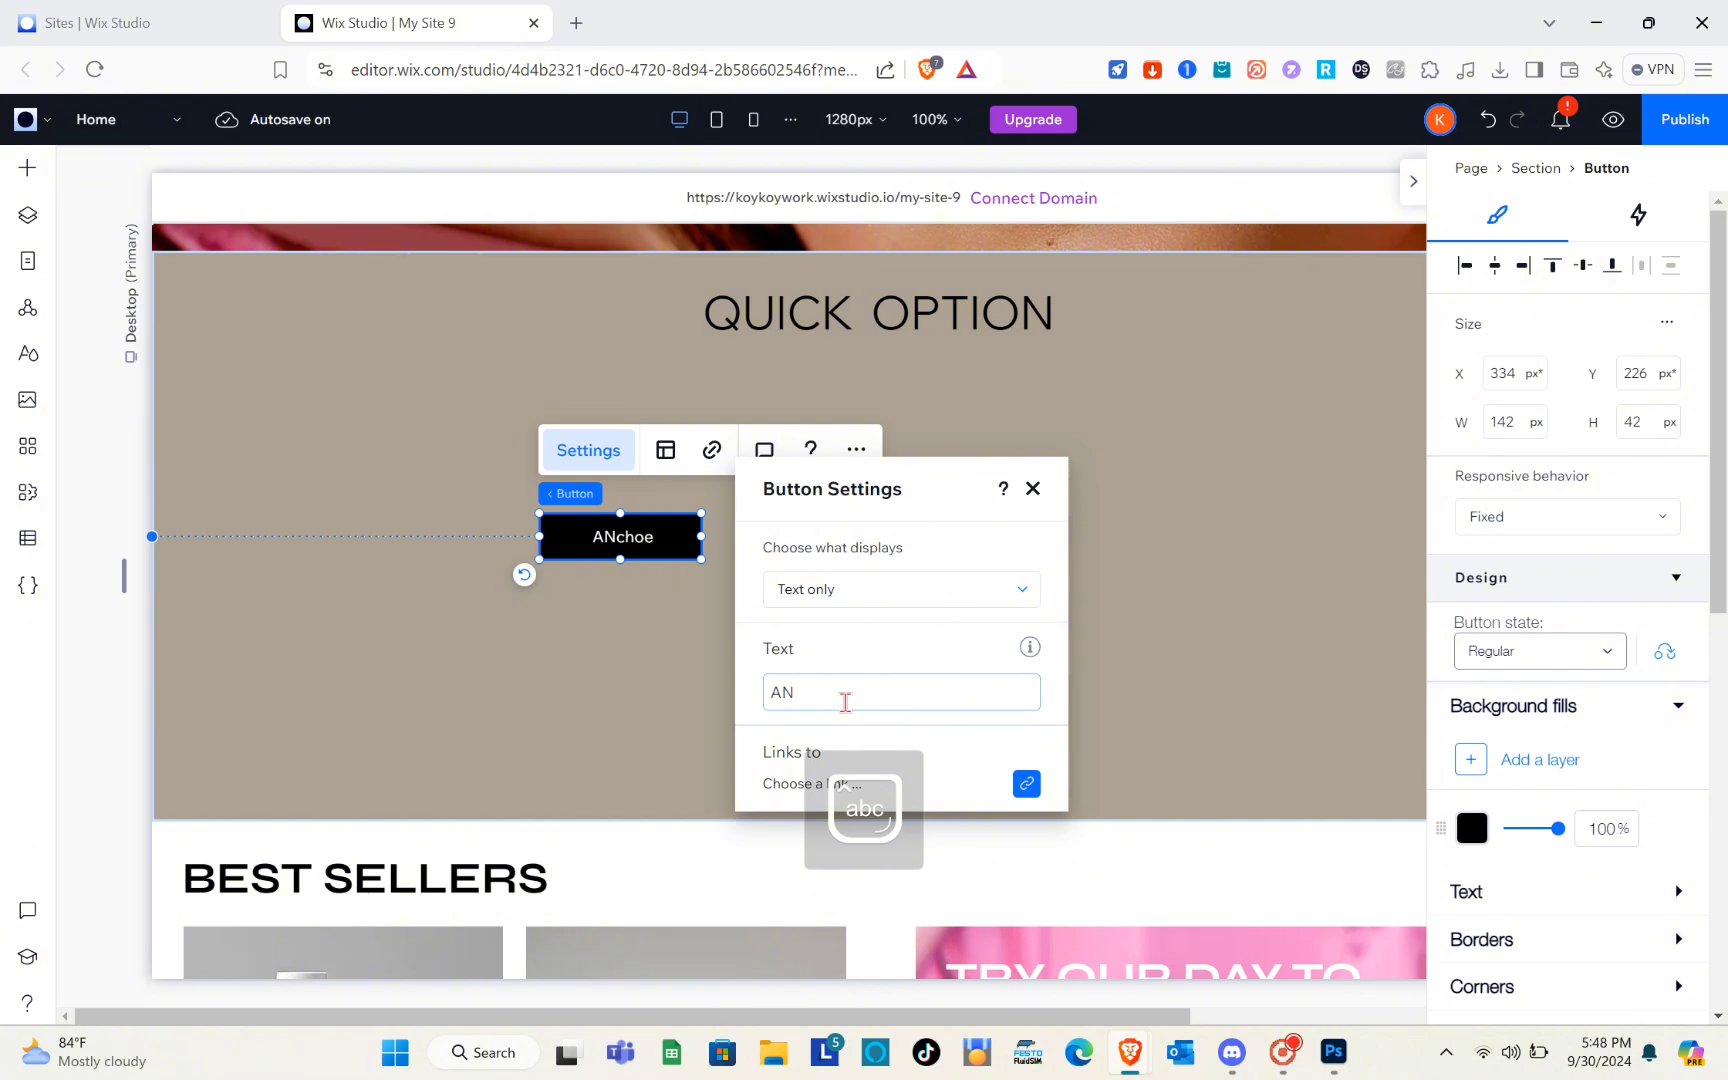
key("BackSpace")
type("nchor 1")
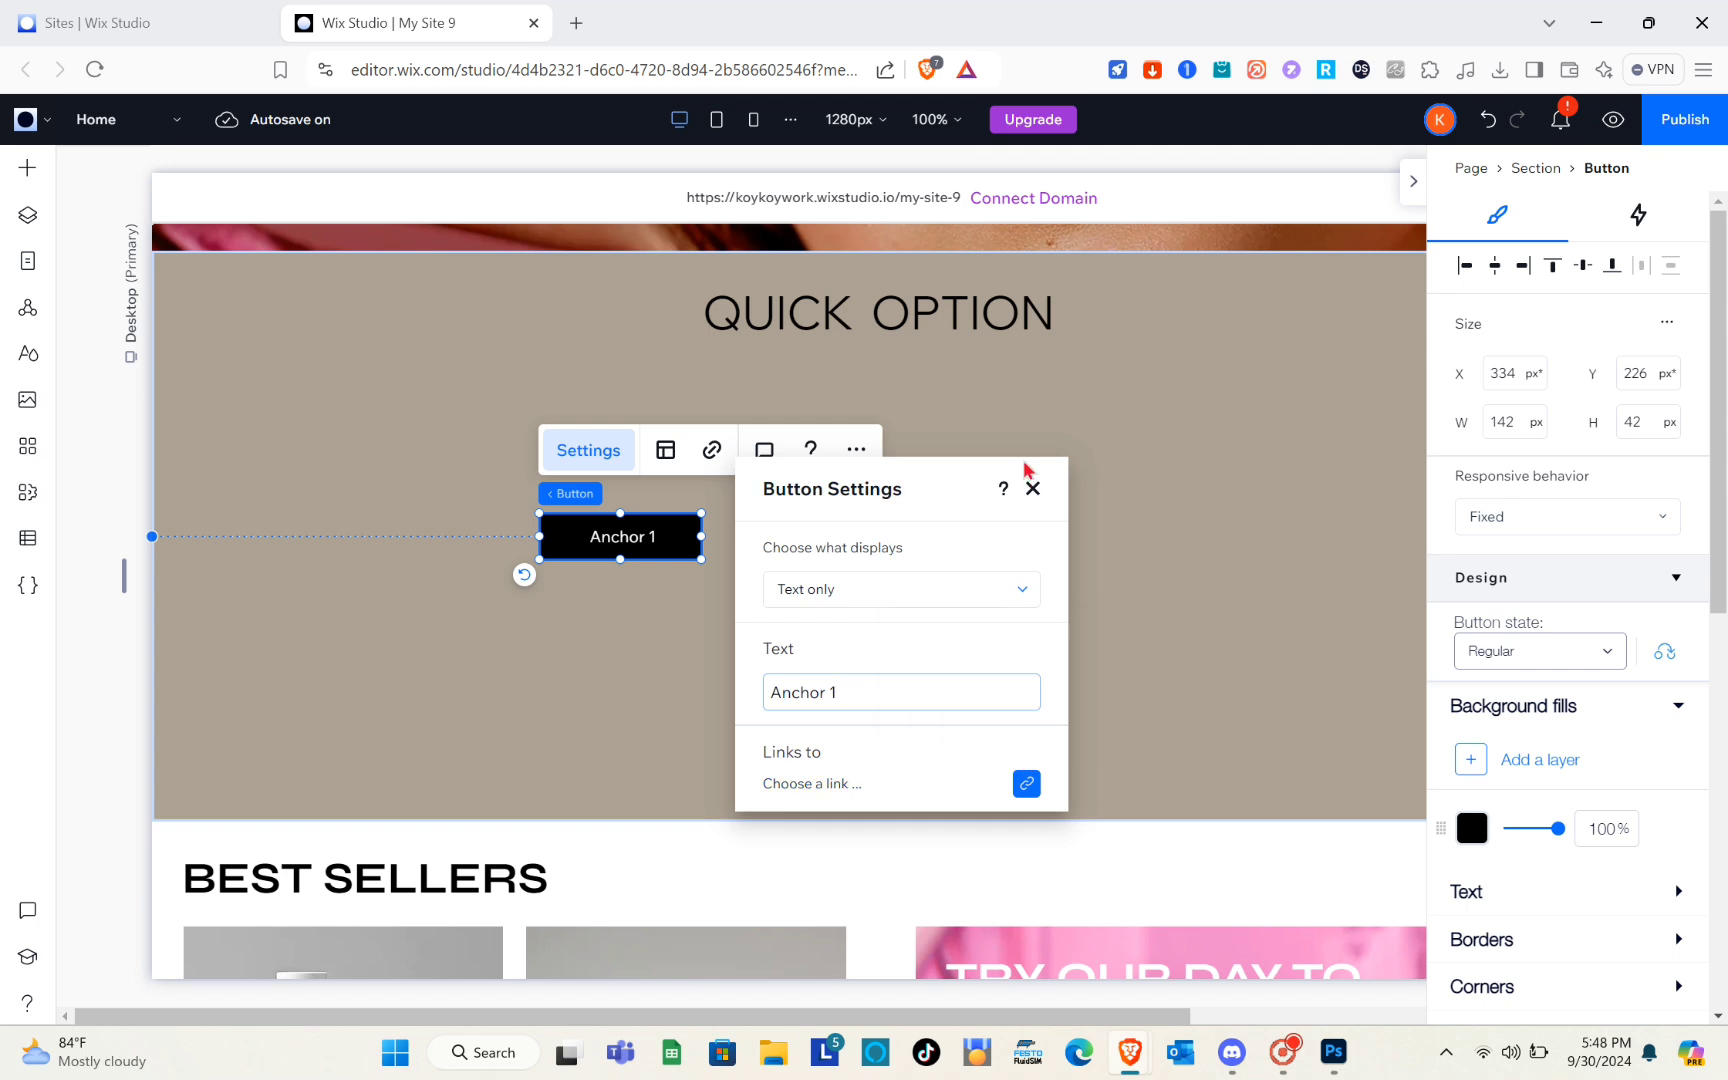
left_click(1034, 500)
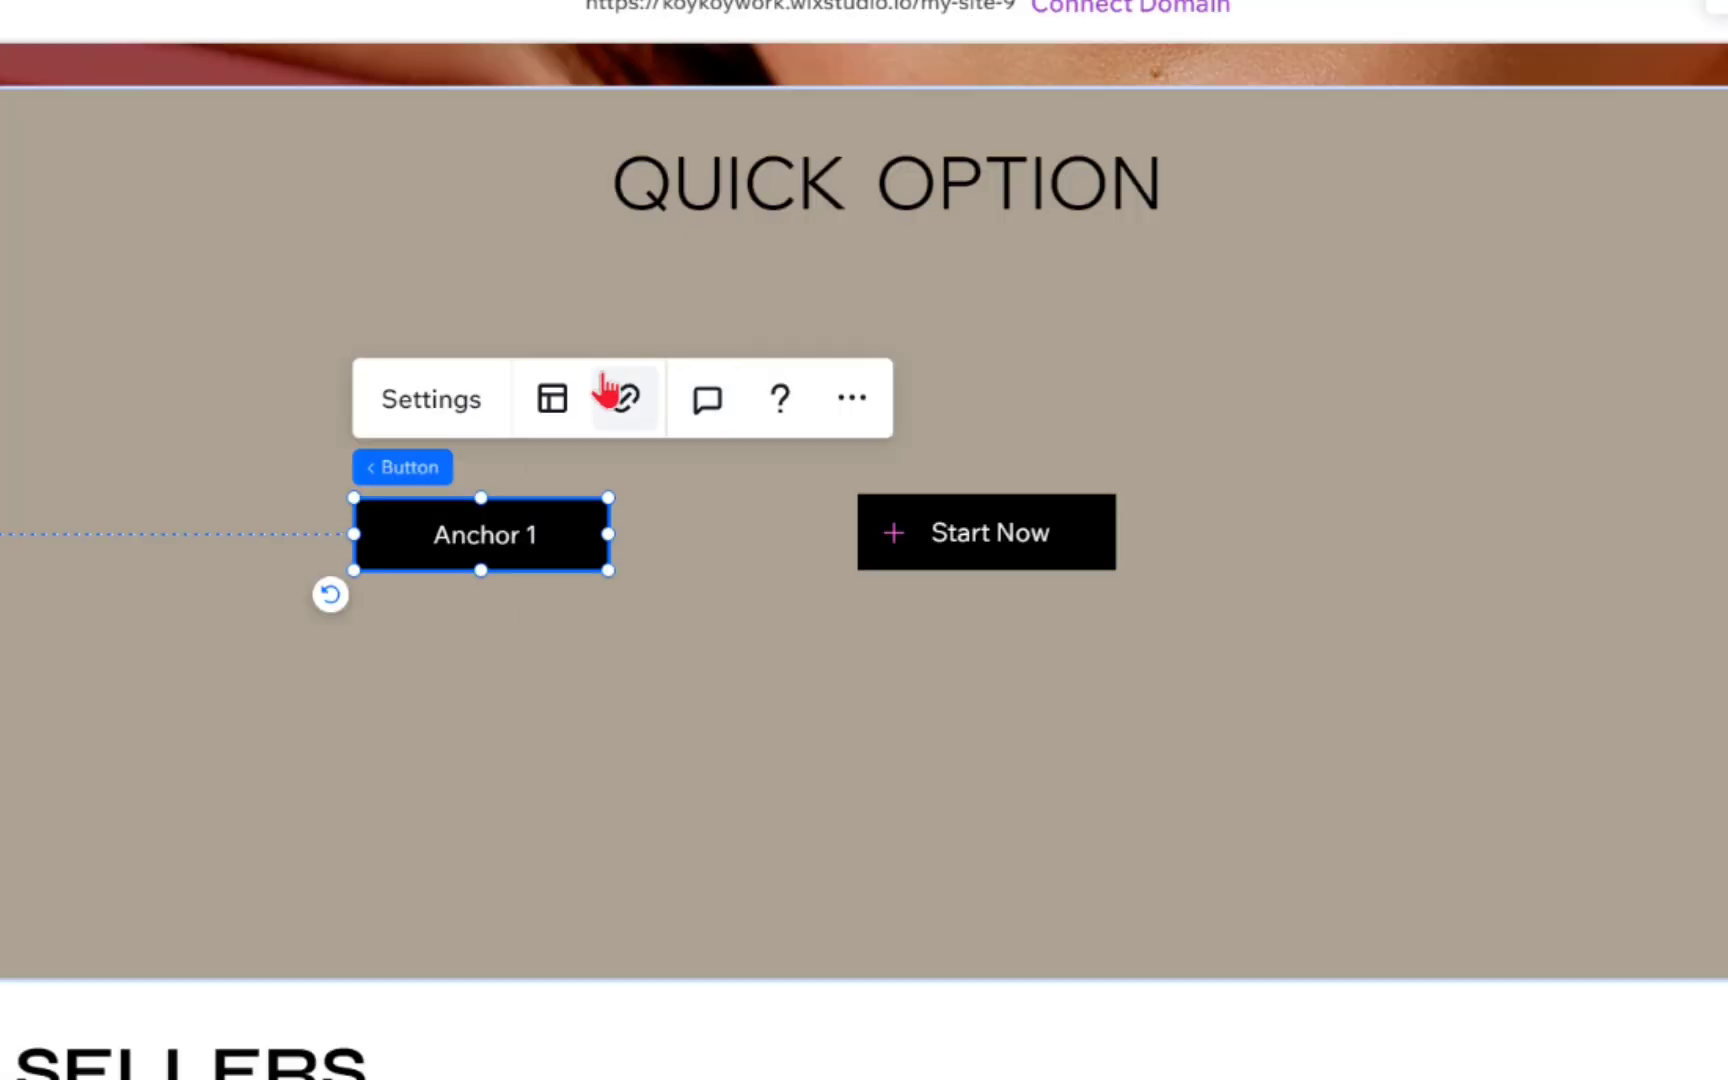
Link the "Anchor 1" button to the anchor named Anchor 1 on the Home page
left_click(628, 402)
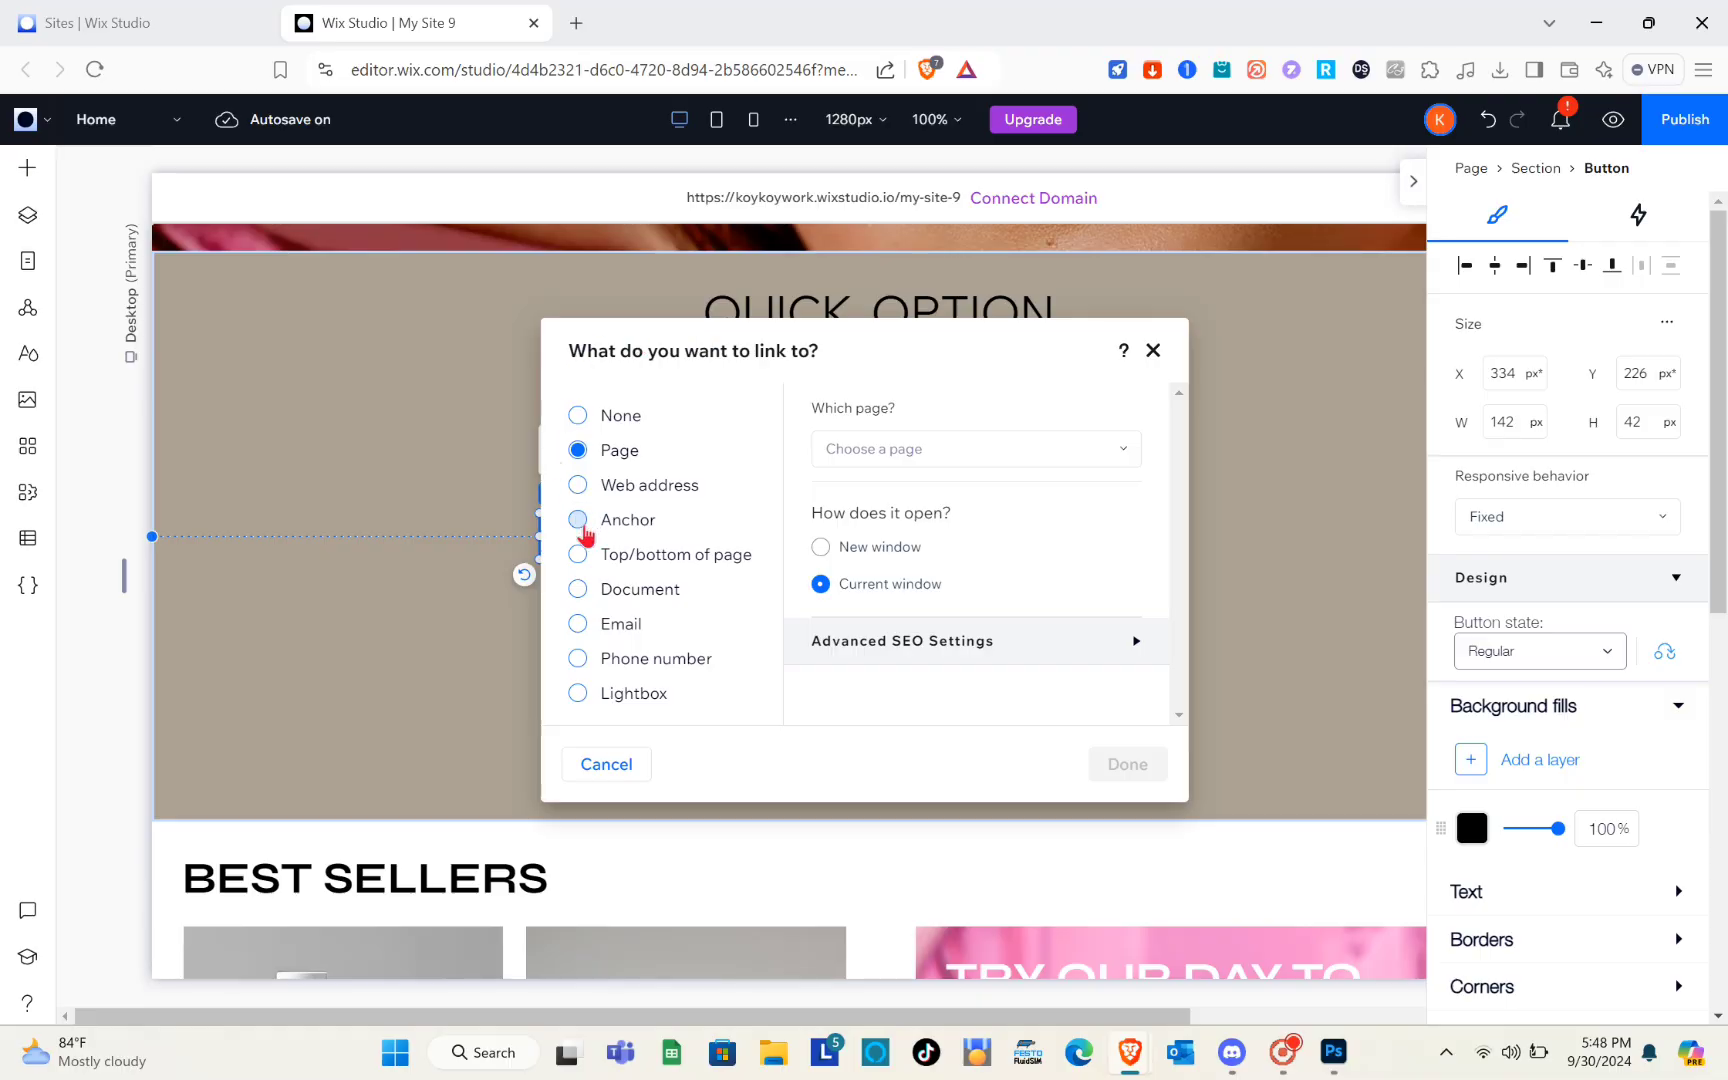
left_click(580, 521)
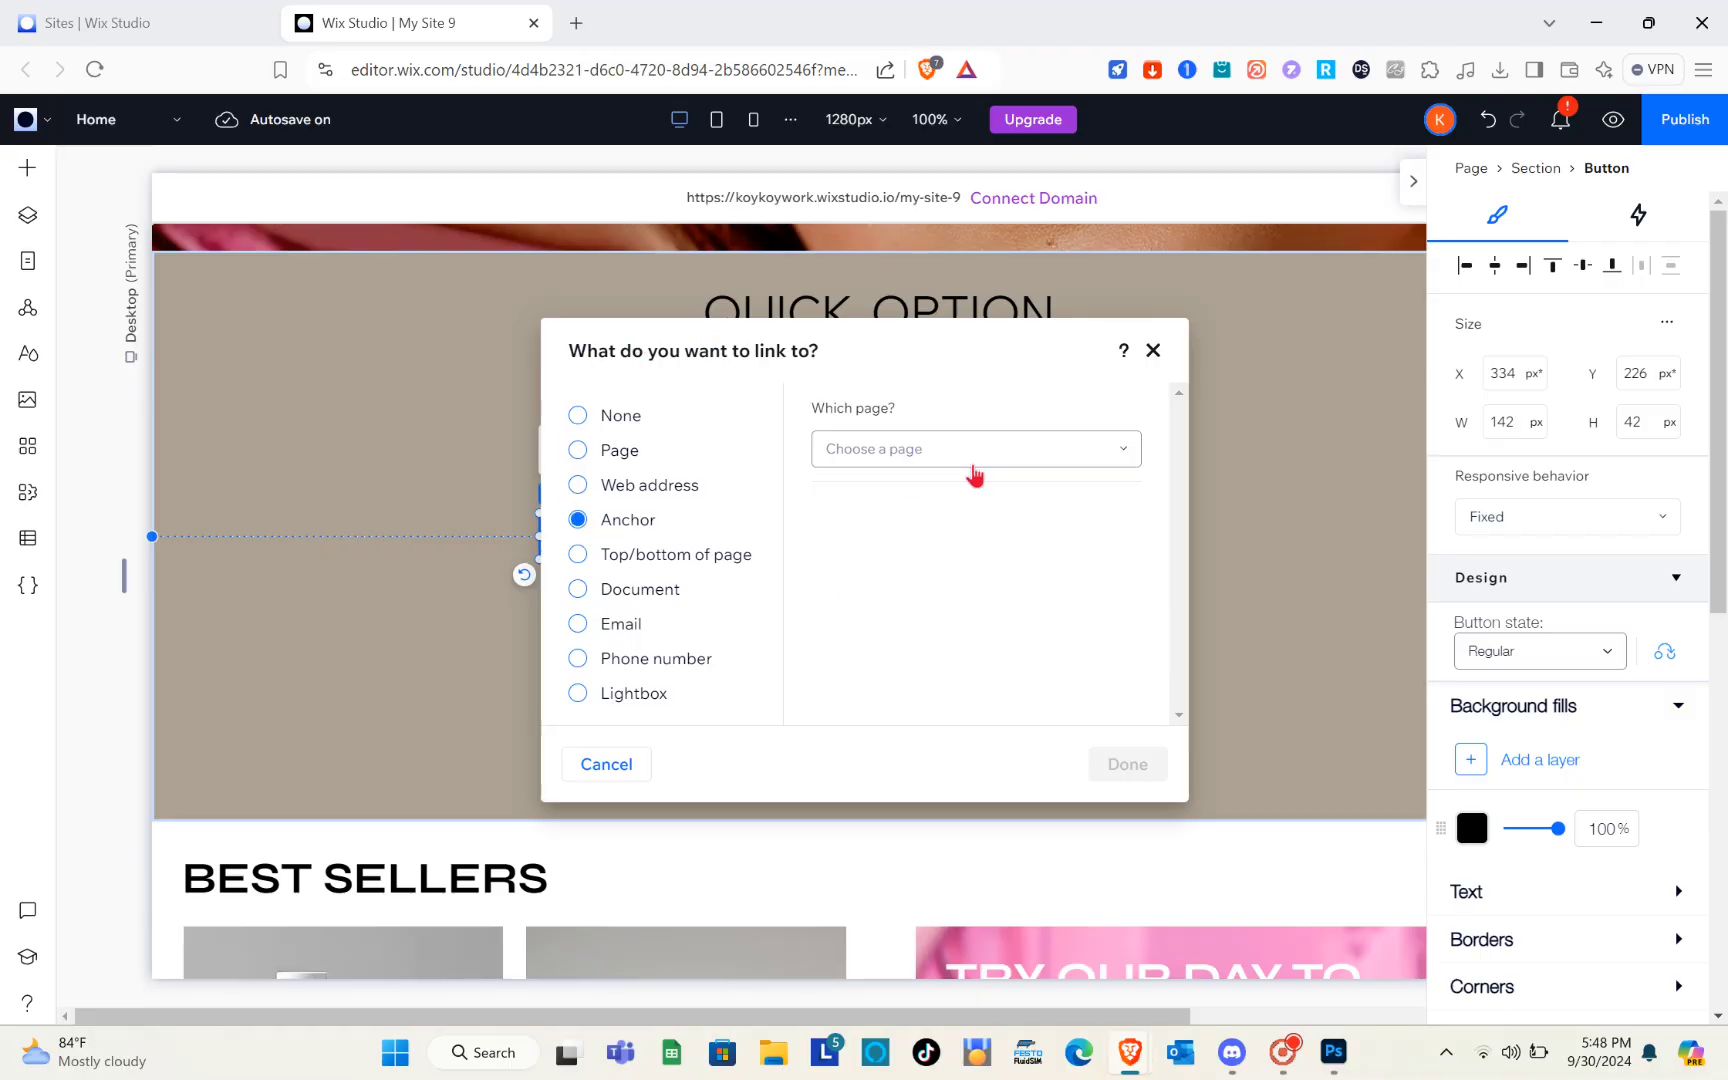
left_click(889, 451)
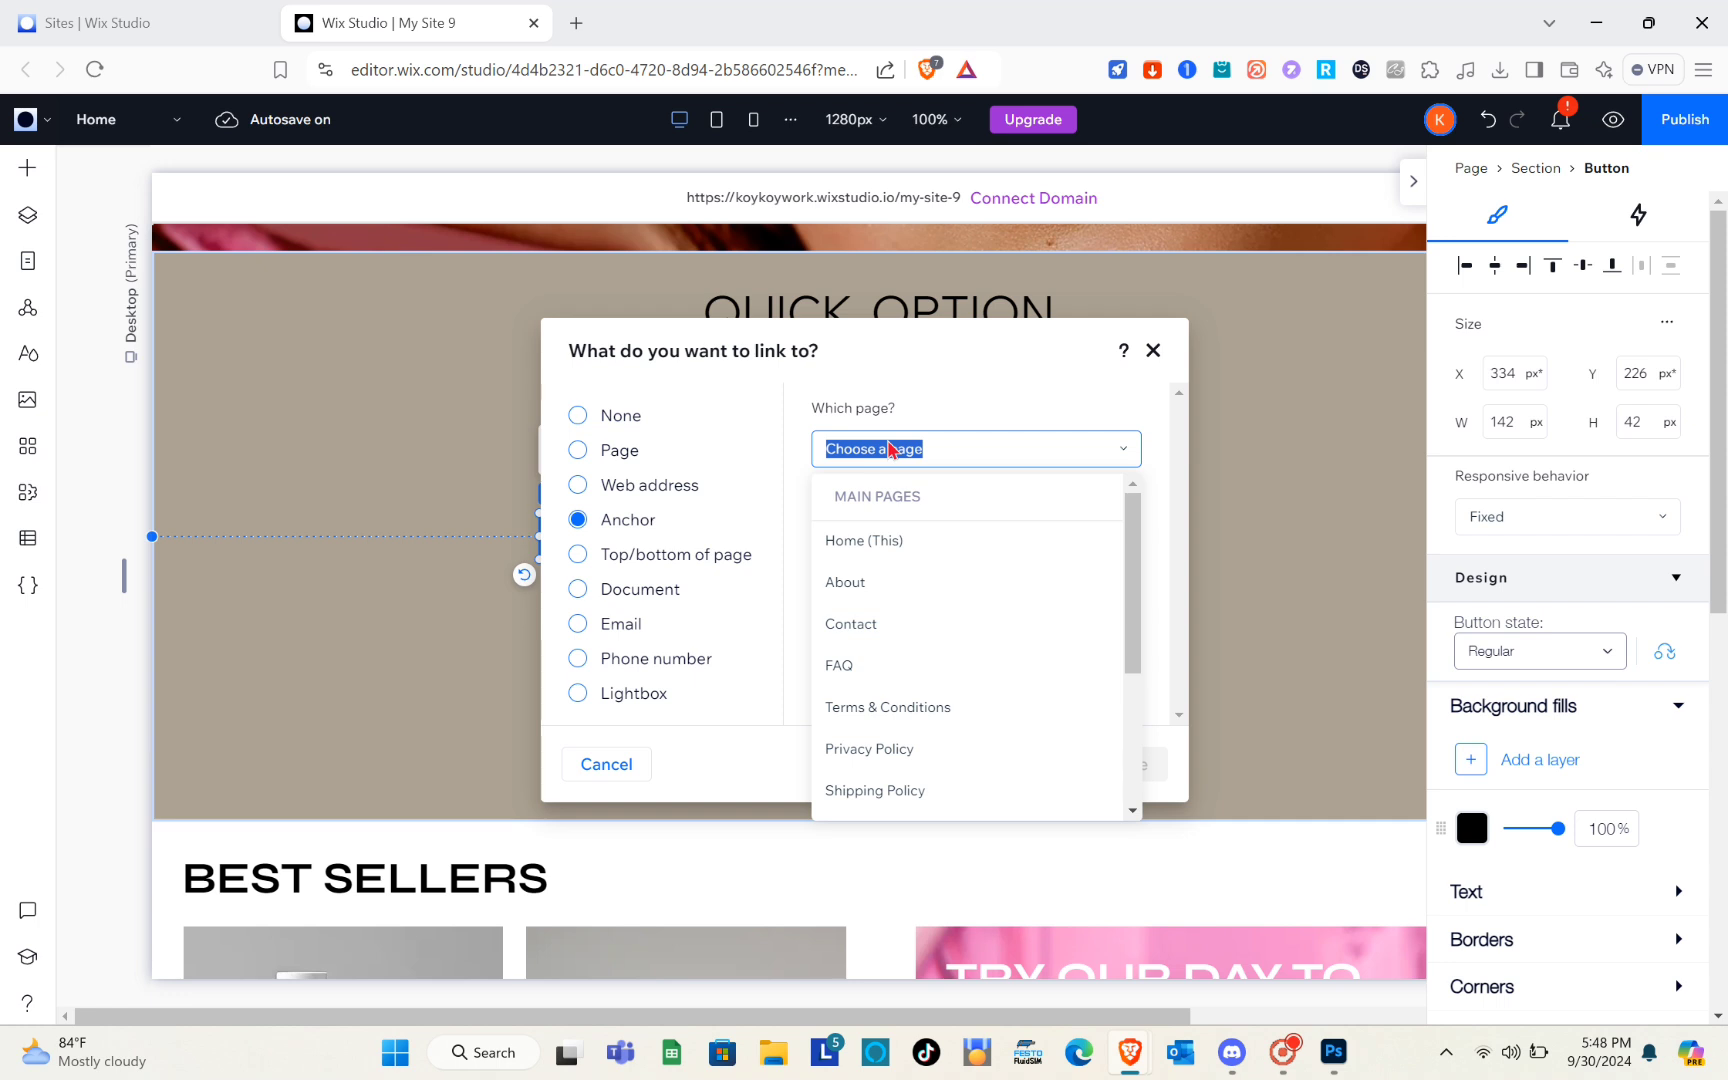
left_click(884, 545)
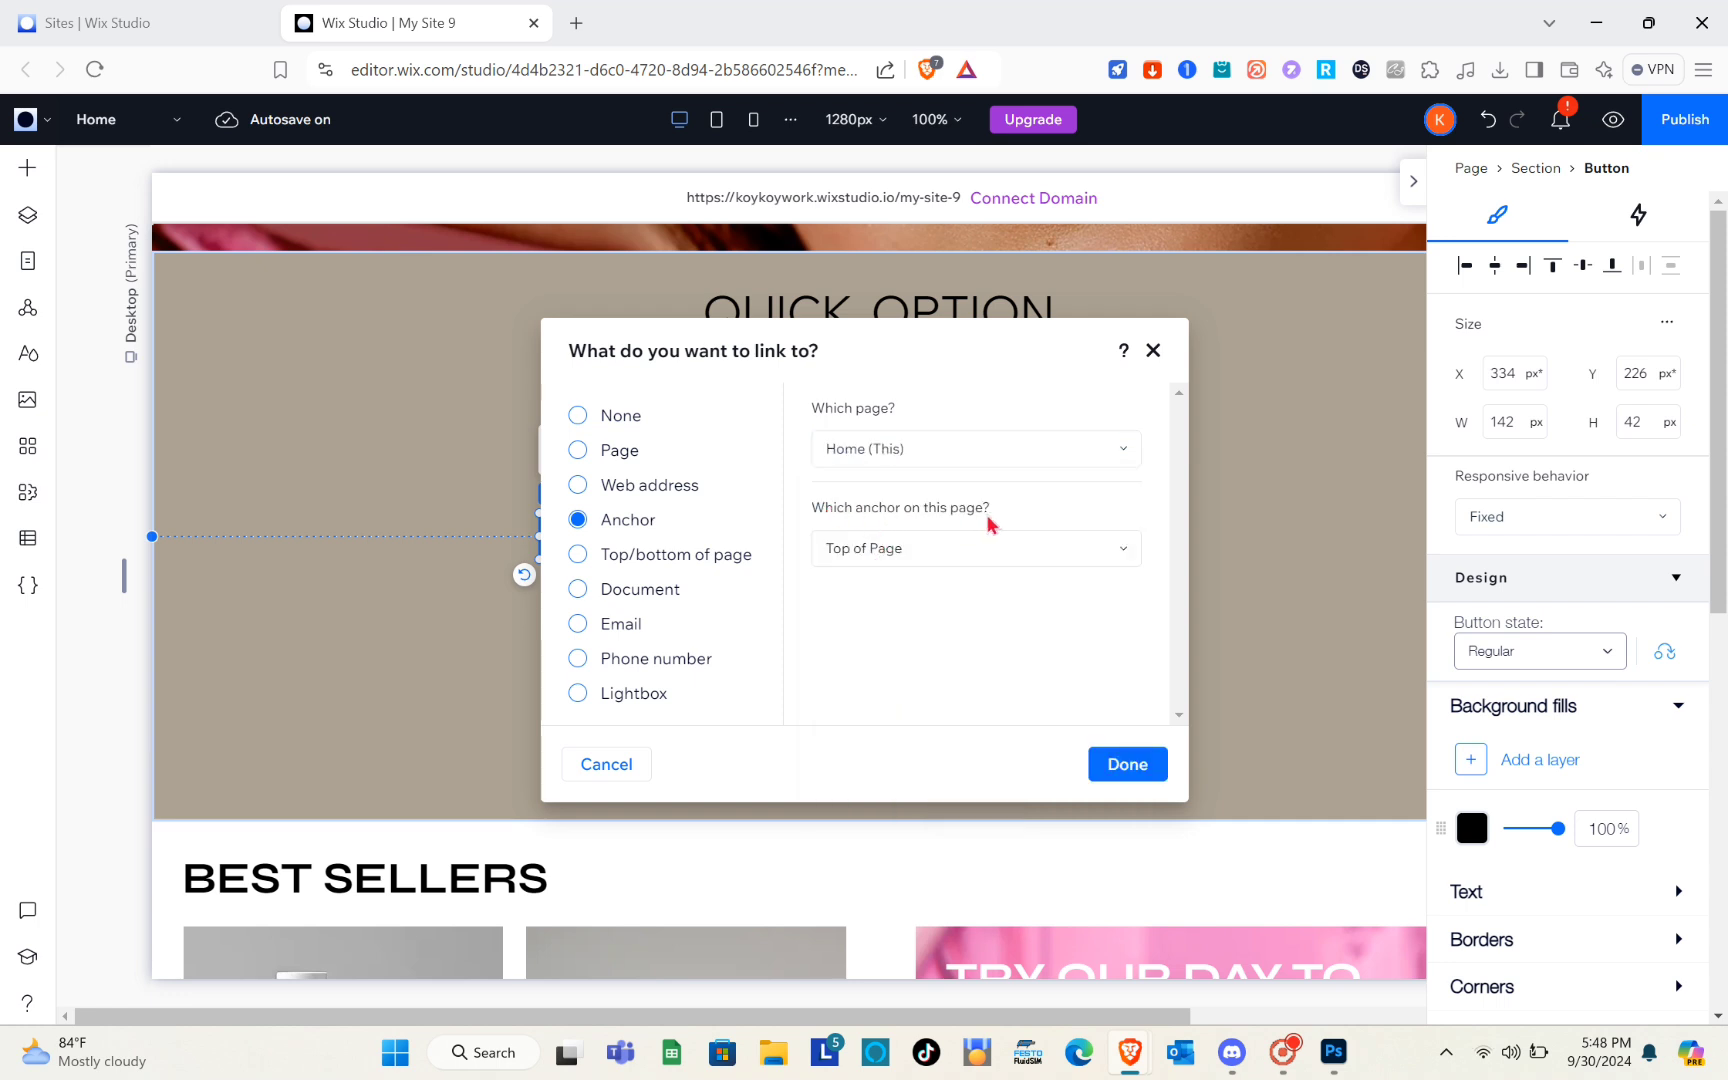
left_click(944, 553)
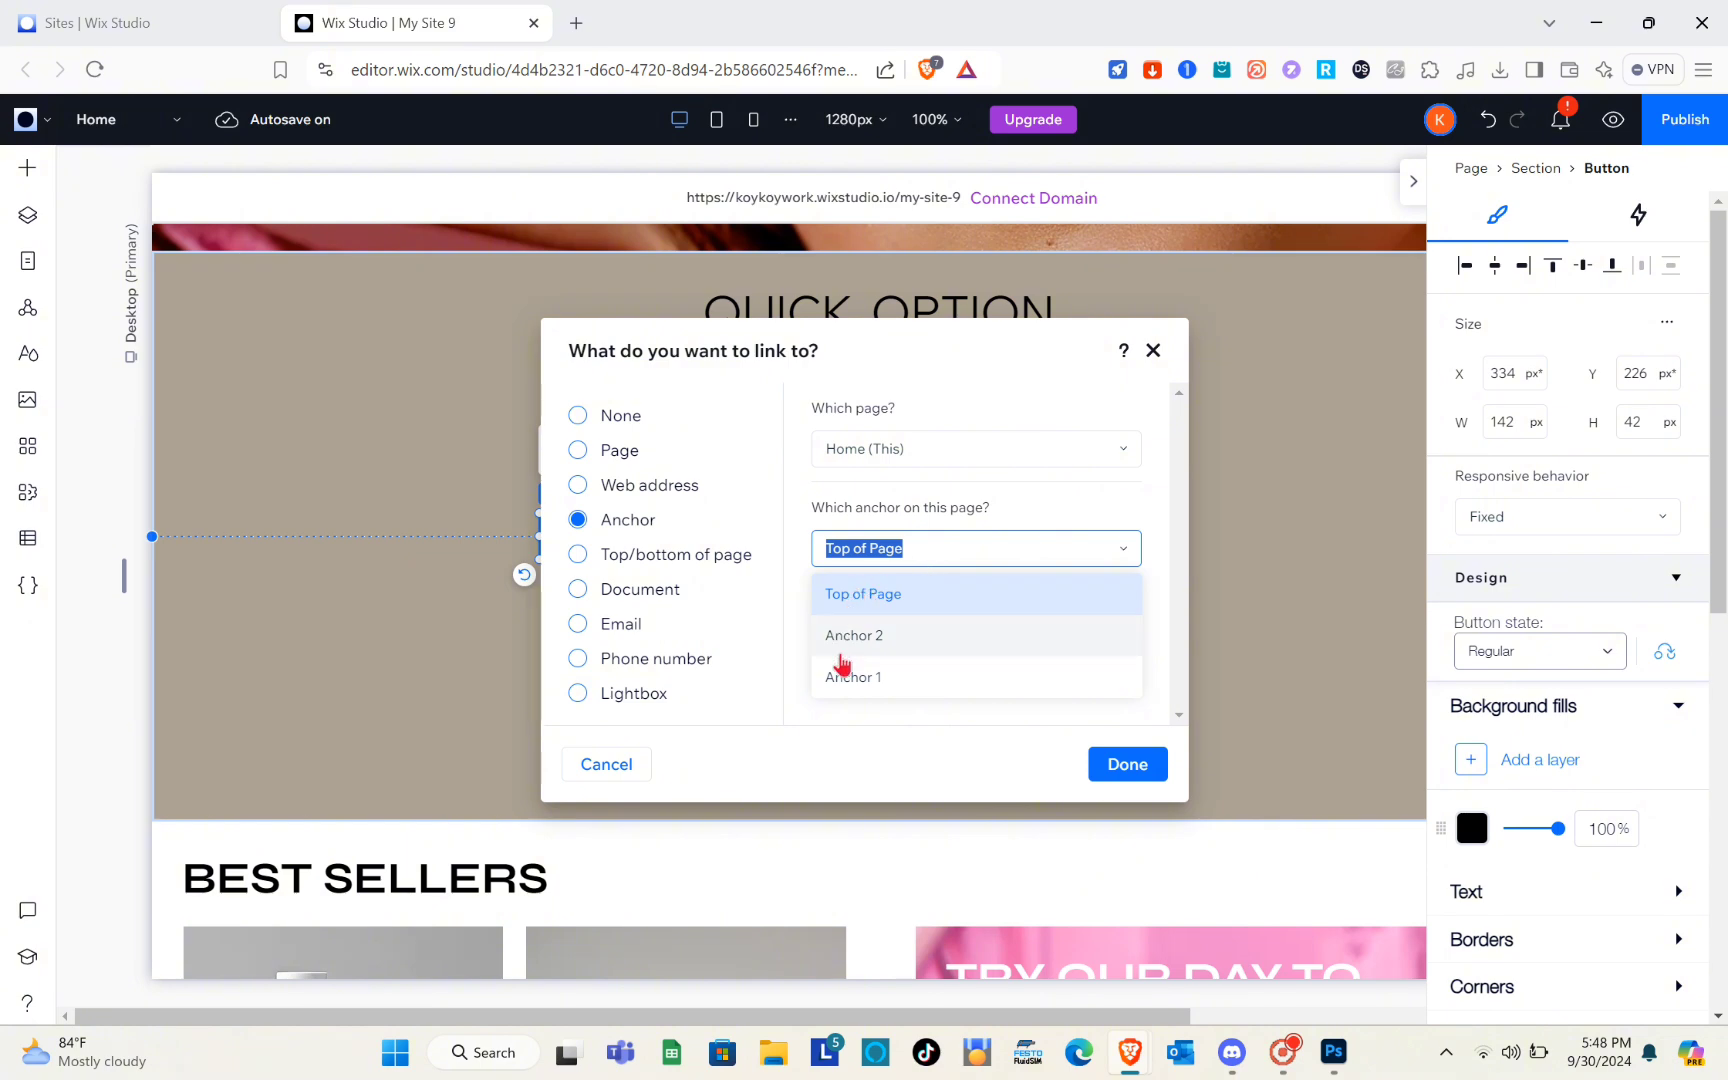
left_click(853, 680)
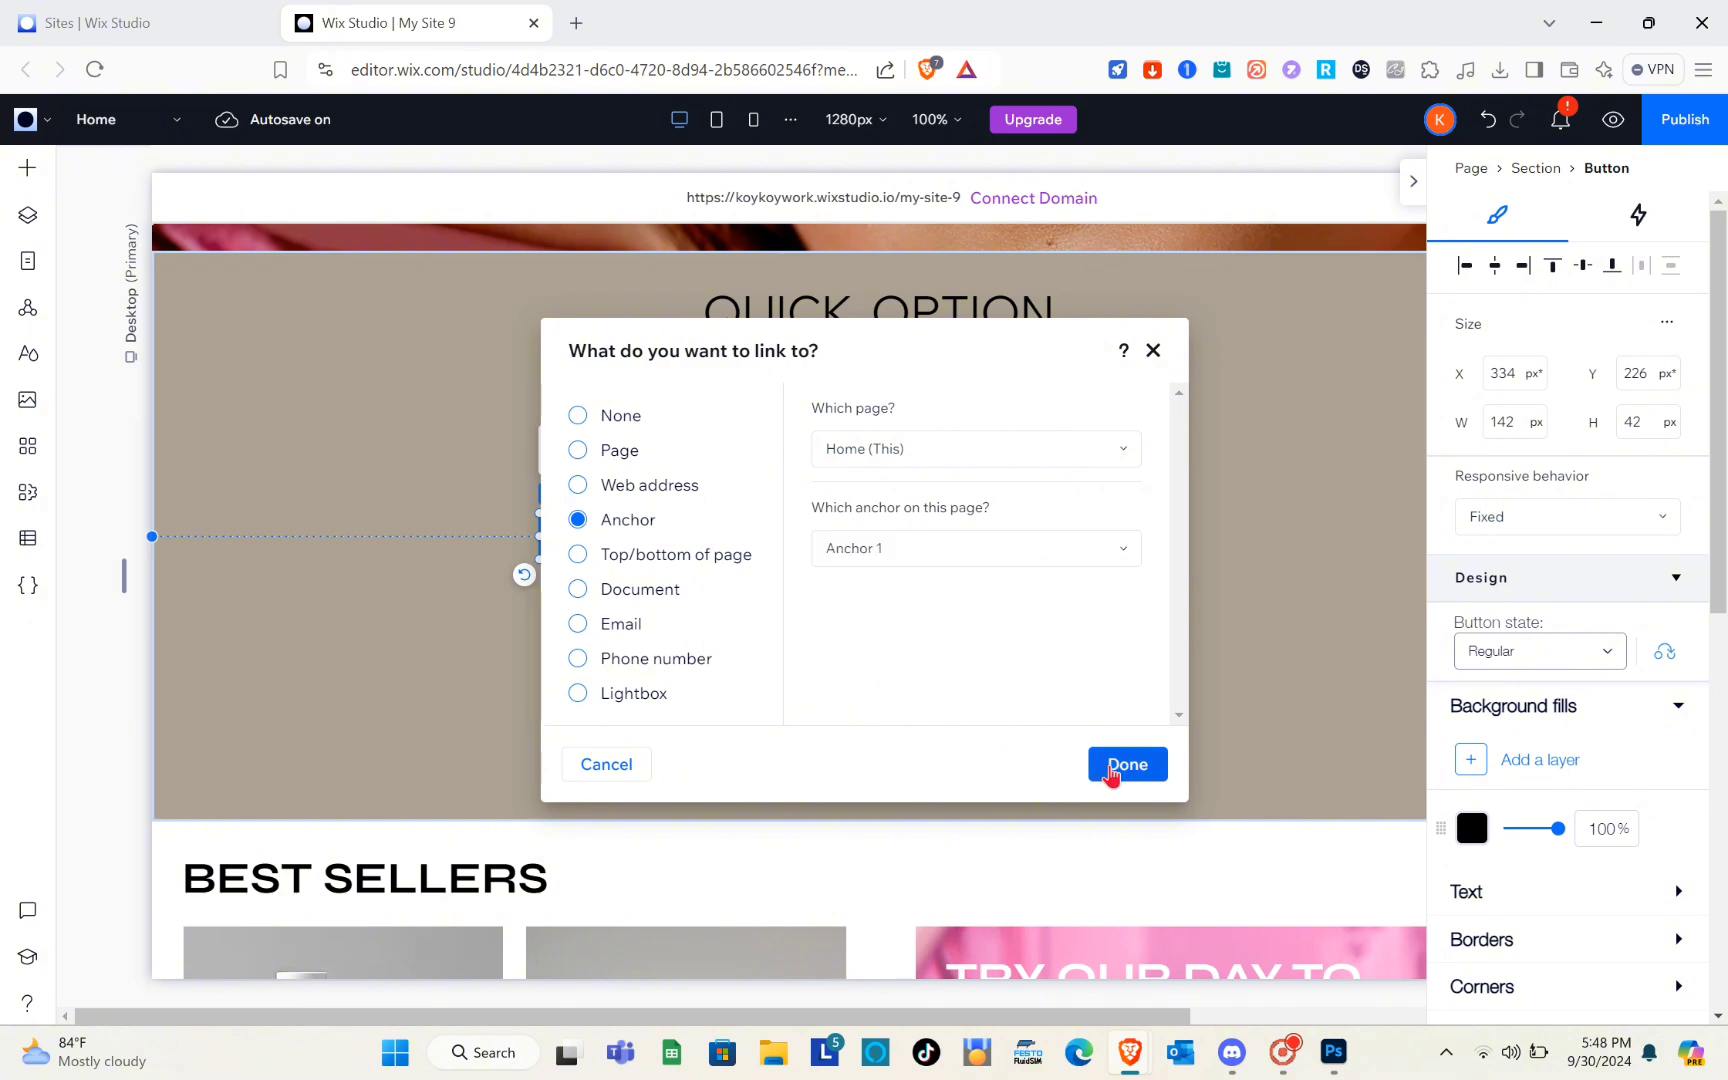
left_click(1113, 770)
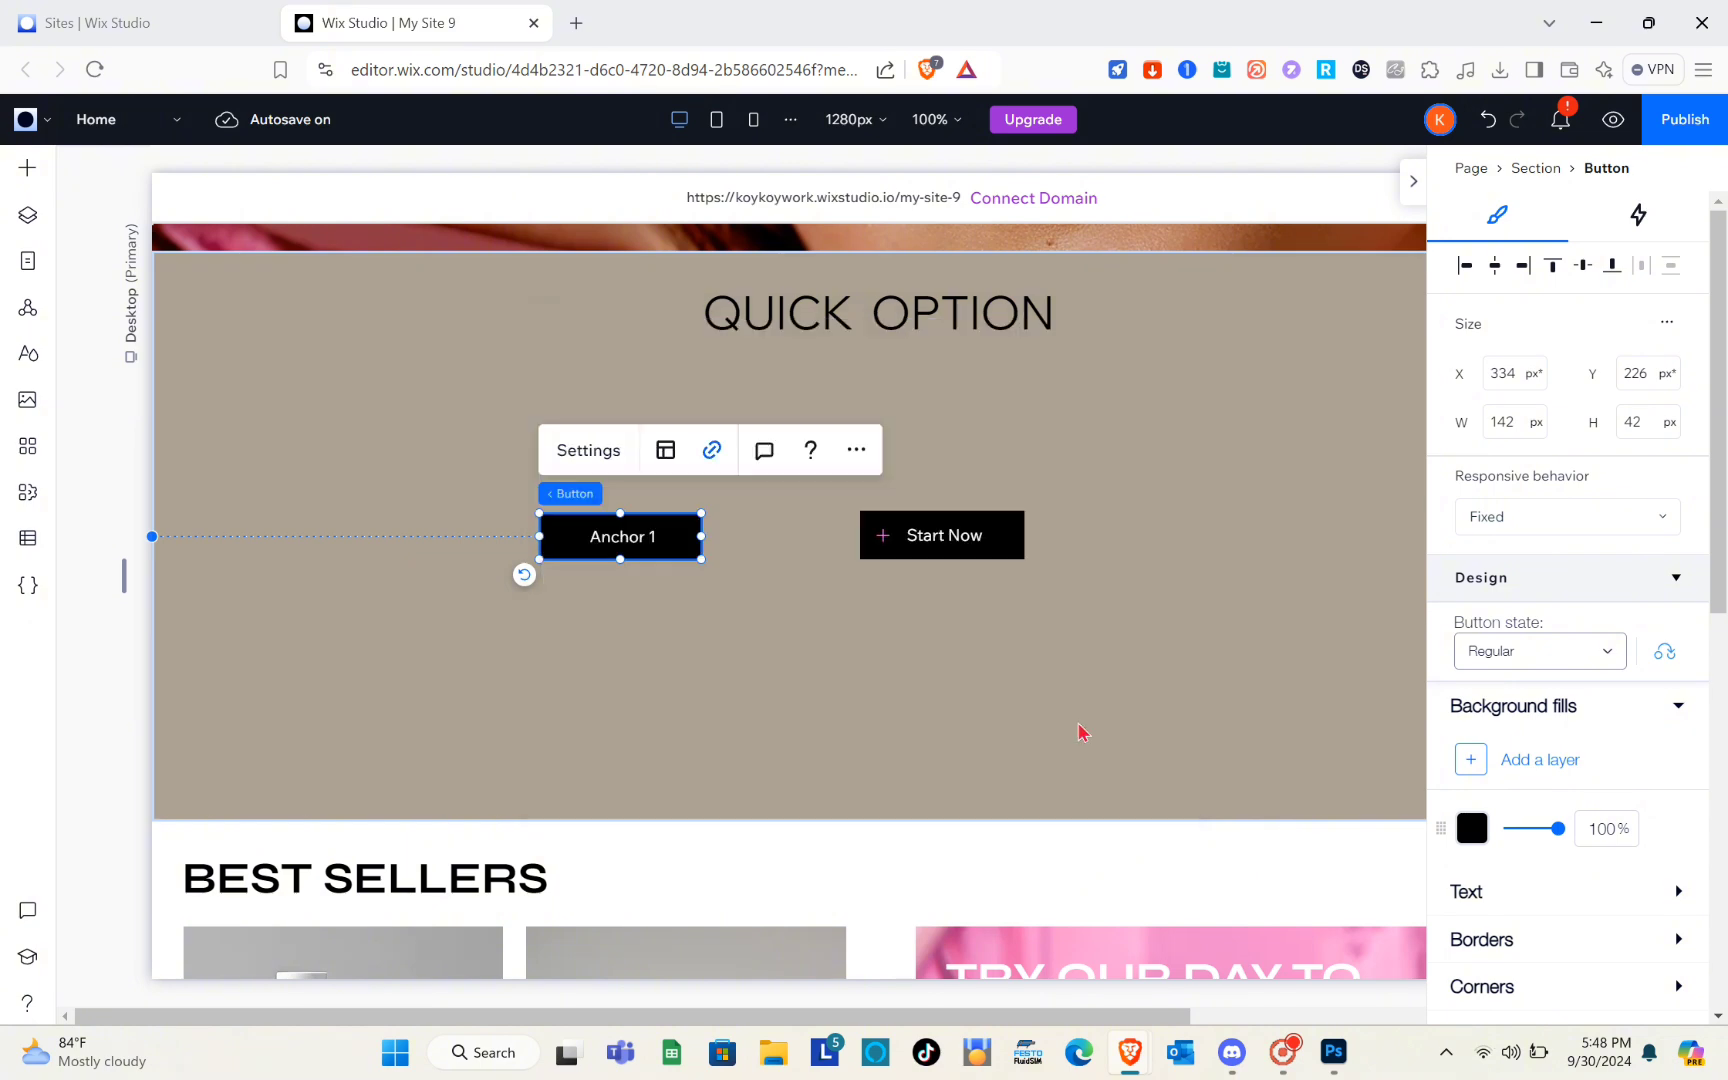
Change the remaining "Start Now" button's text to "Anchor 2"
left_click(920, 528)
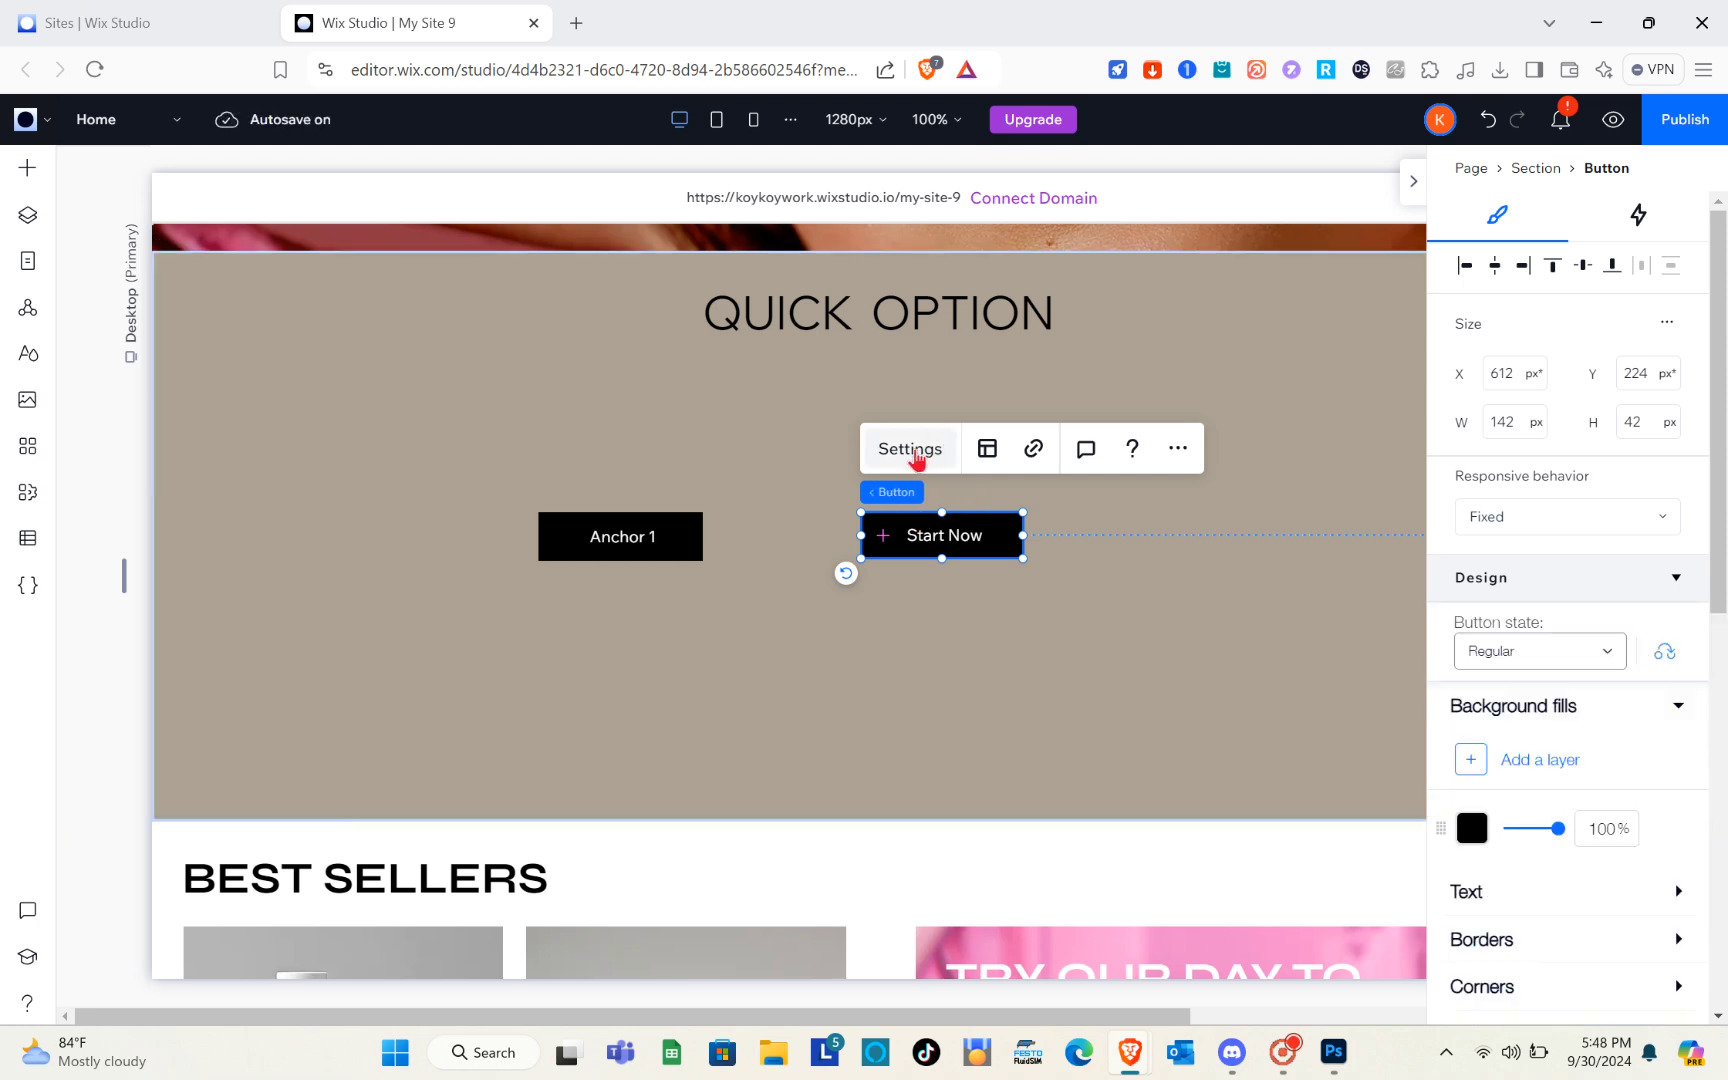
left_click(910, 449)
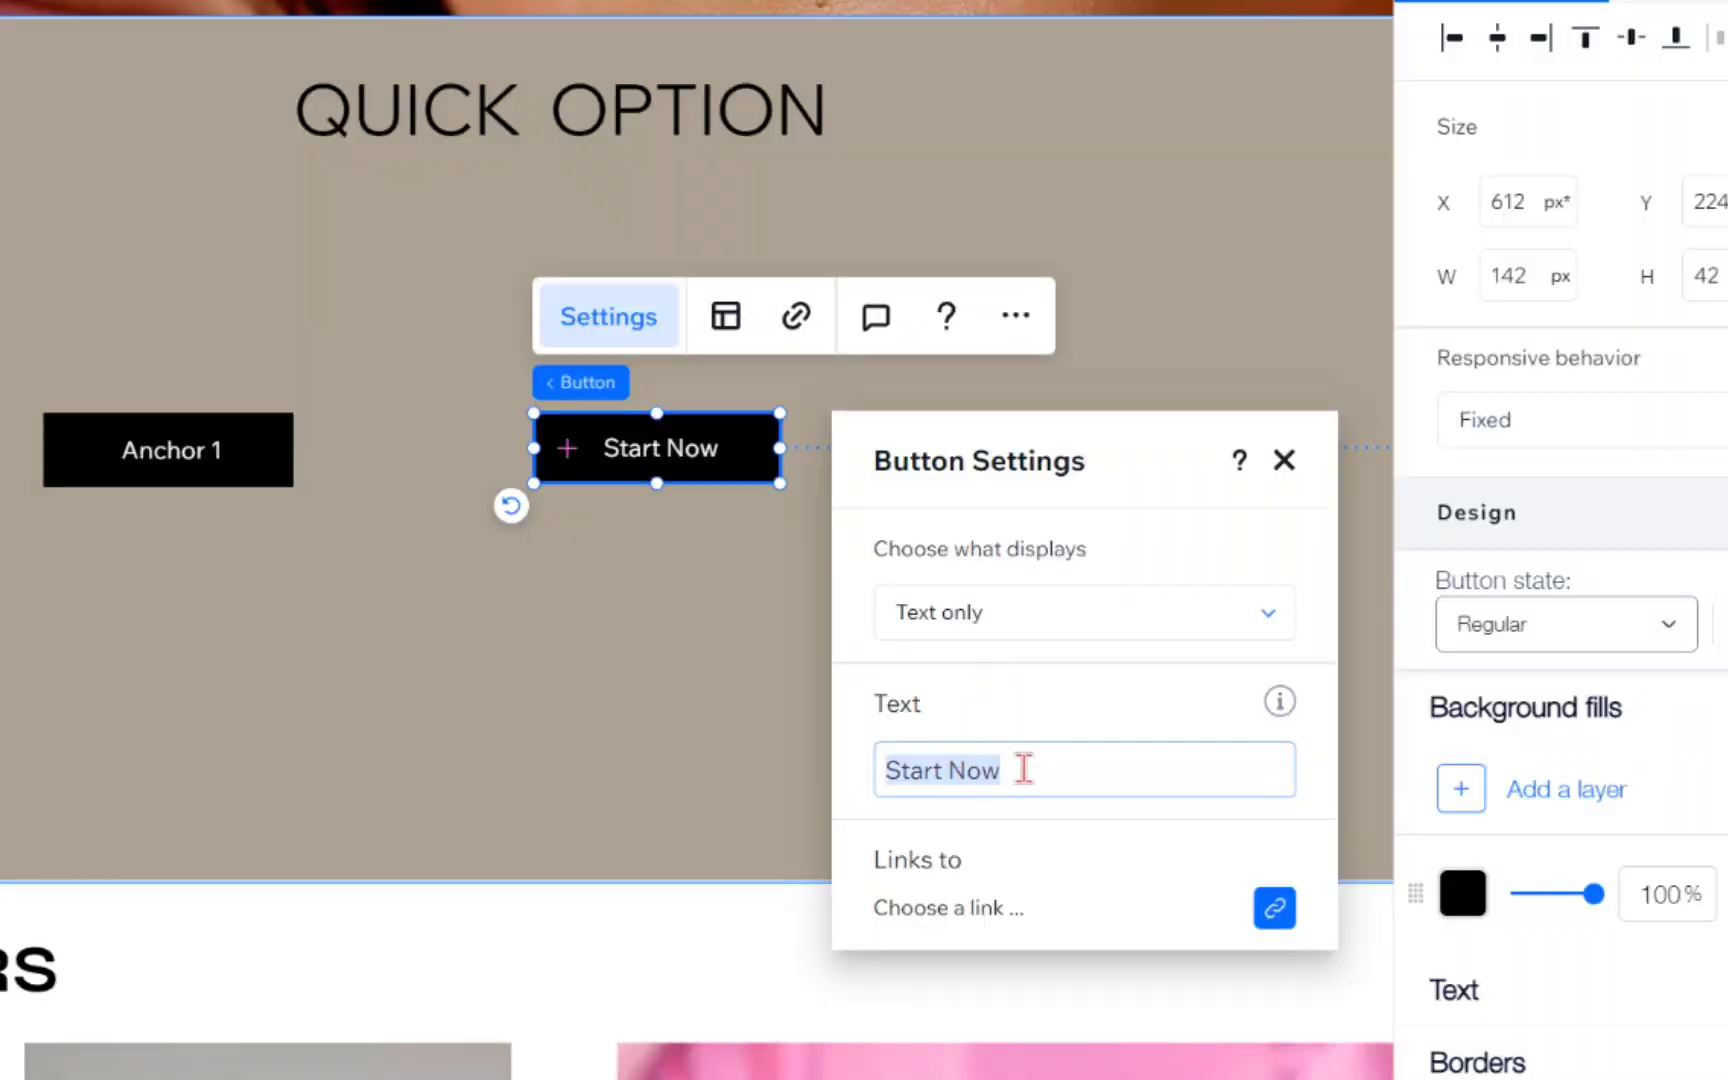
key("BackSpace")
type("A")
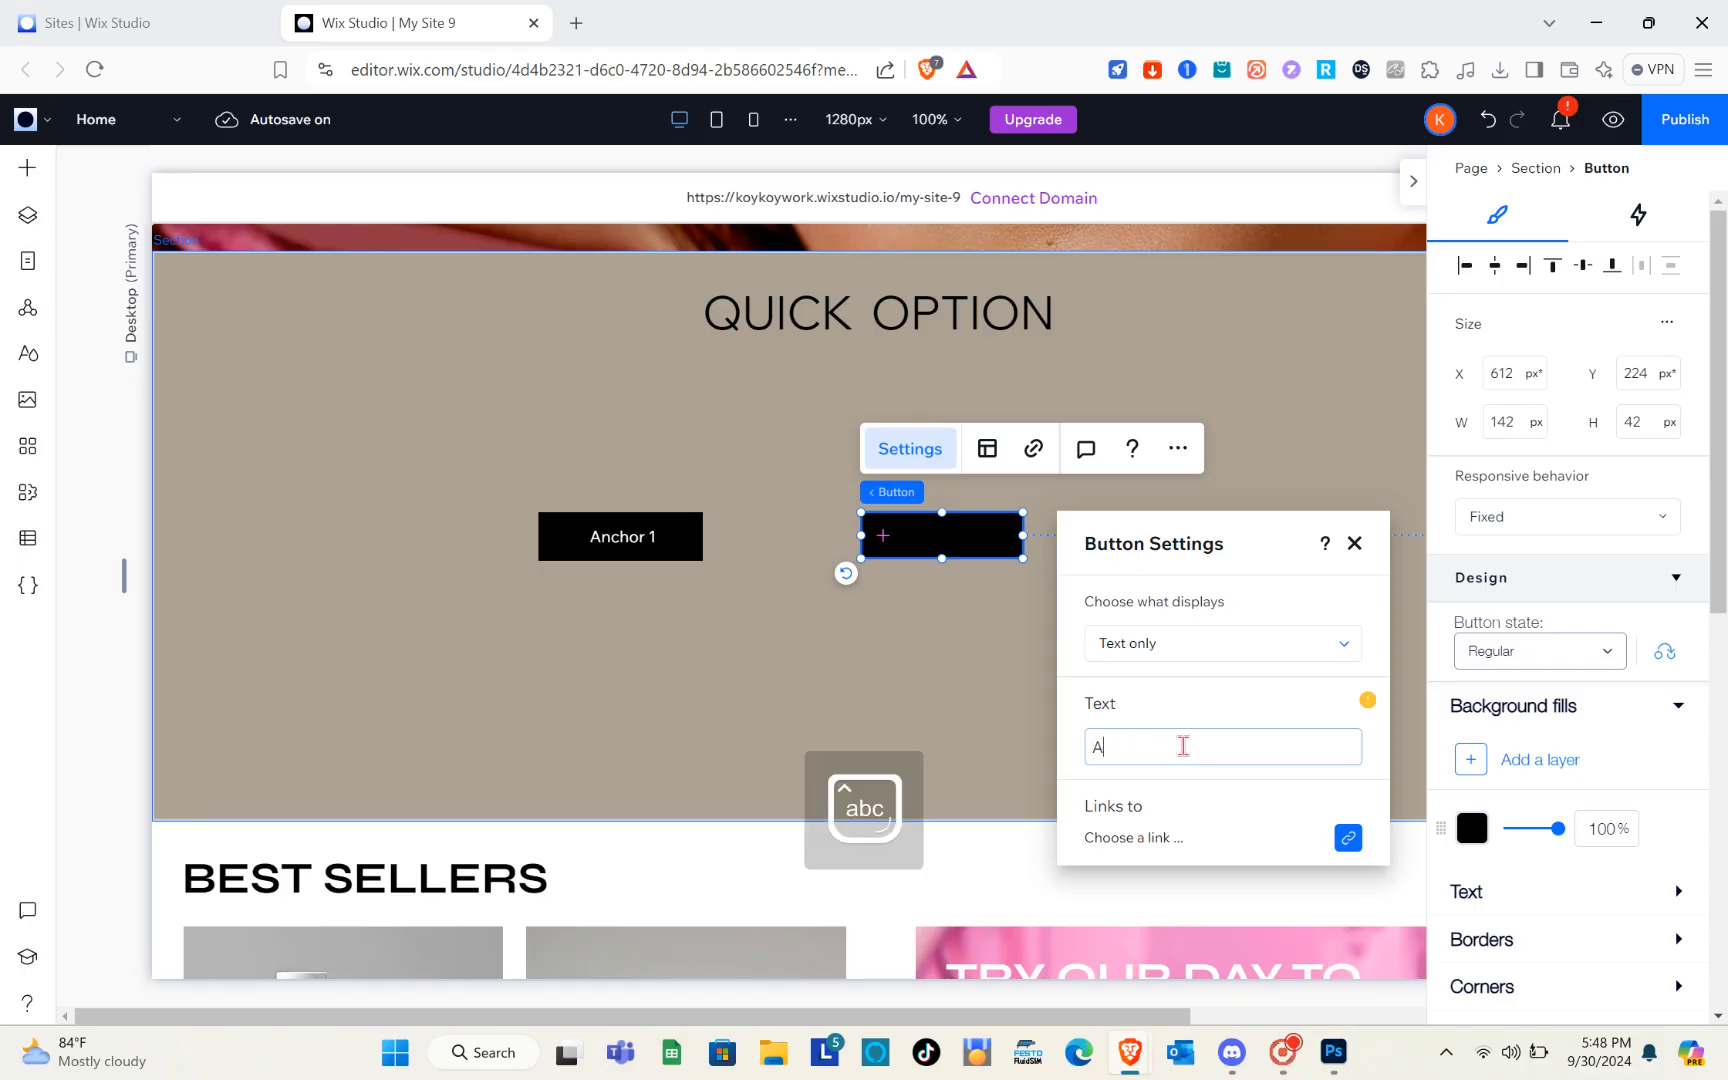
type("nchor 2")
left_click(1355, 544)
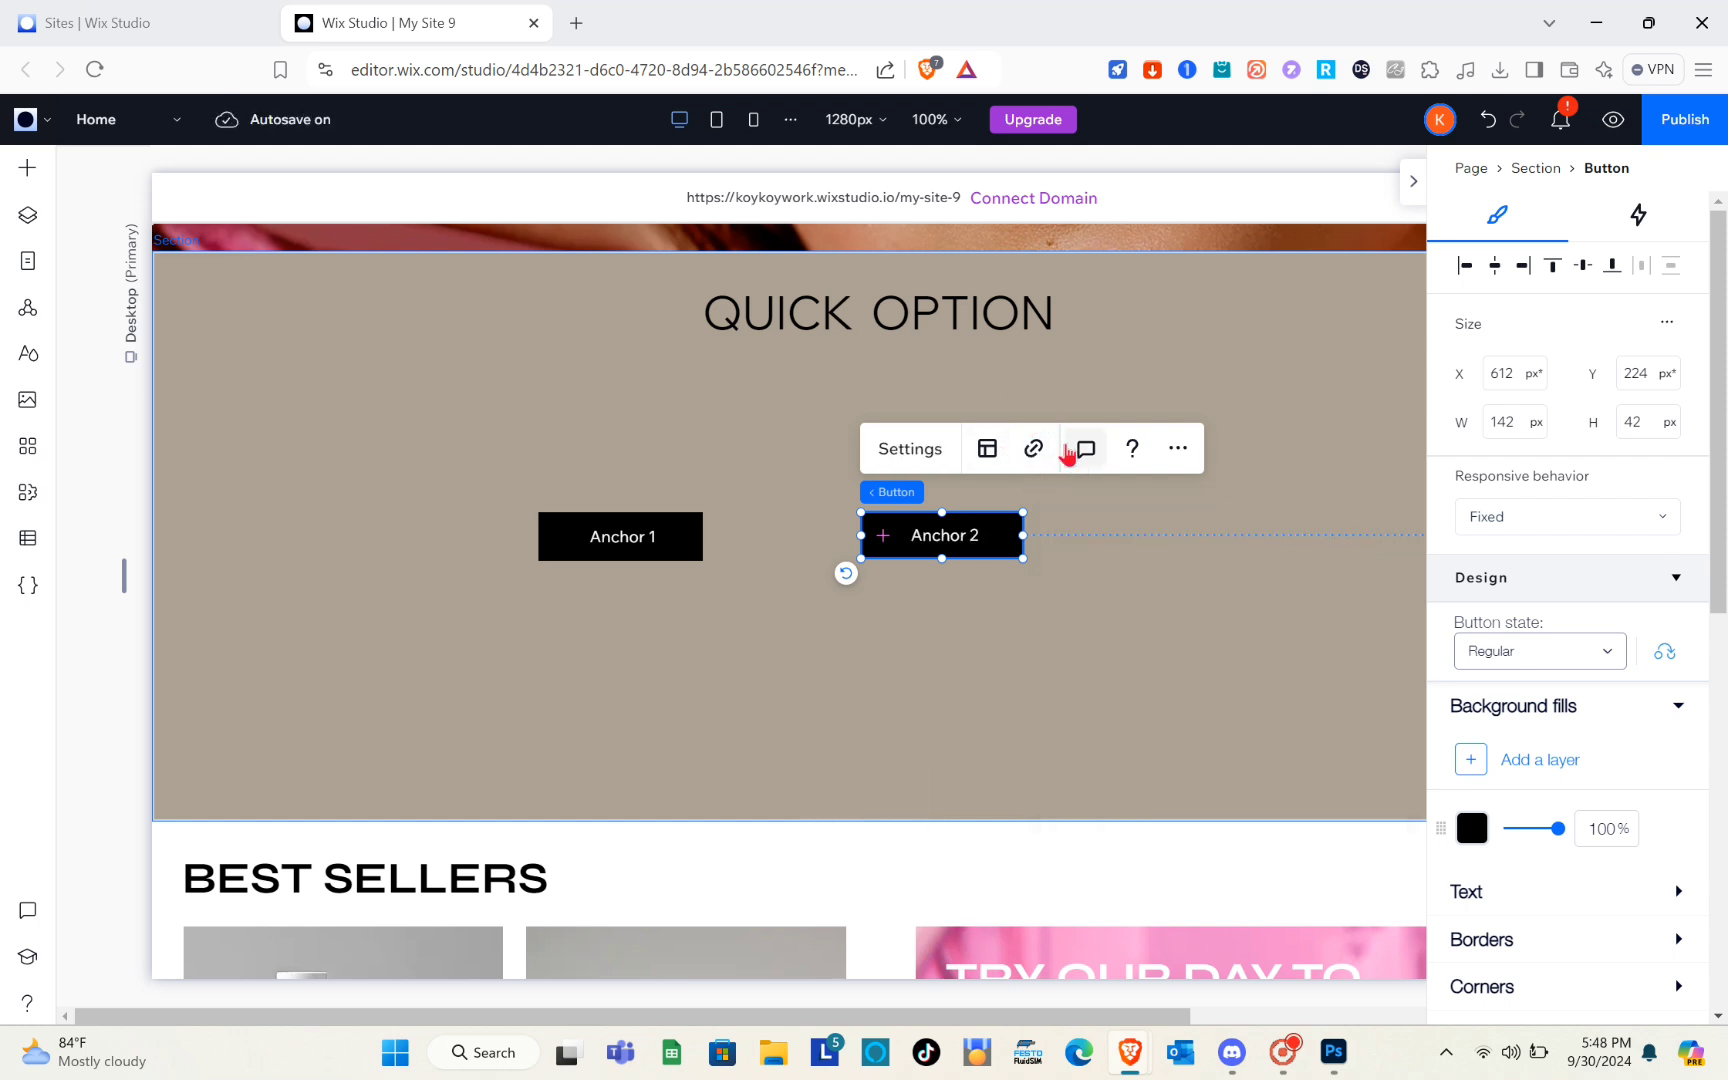
Link the "Anchor 2" button to the anchor named Anchor 2 on the Home page
left_click(1034, 449)
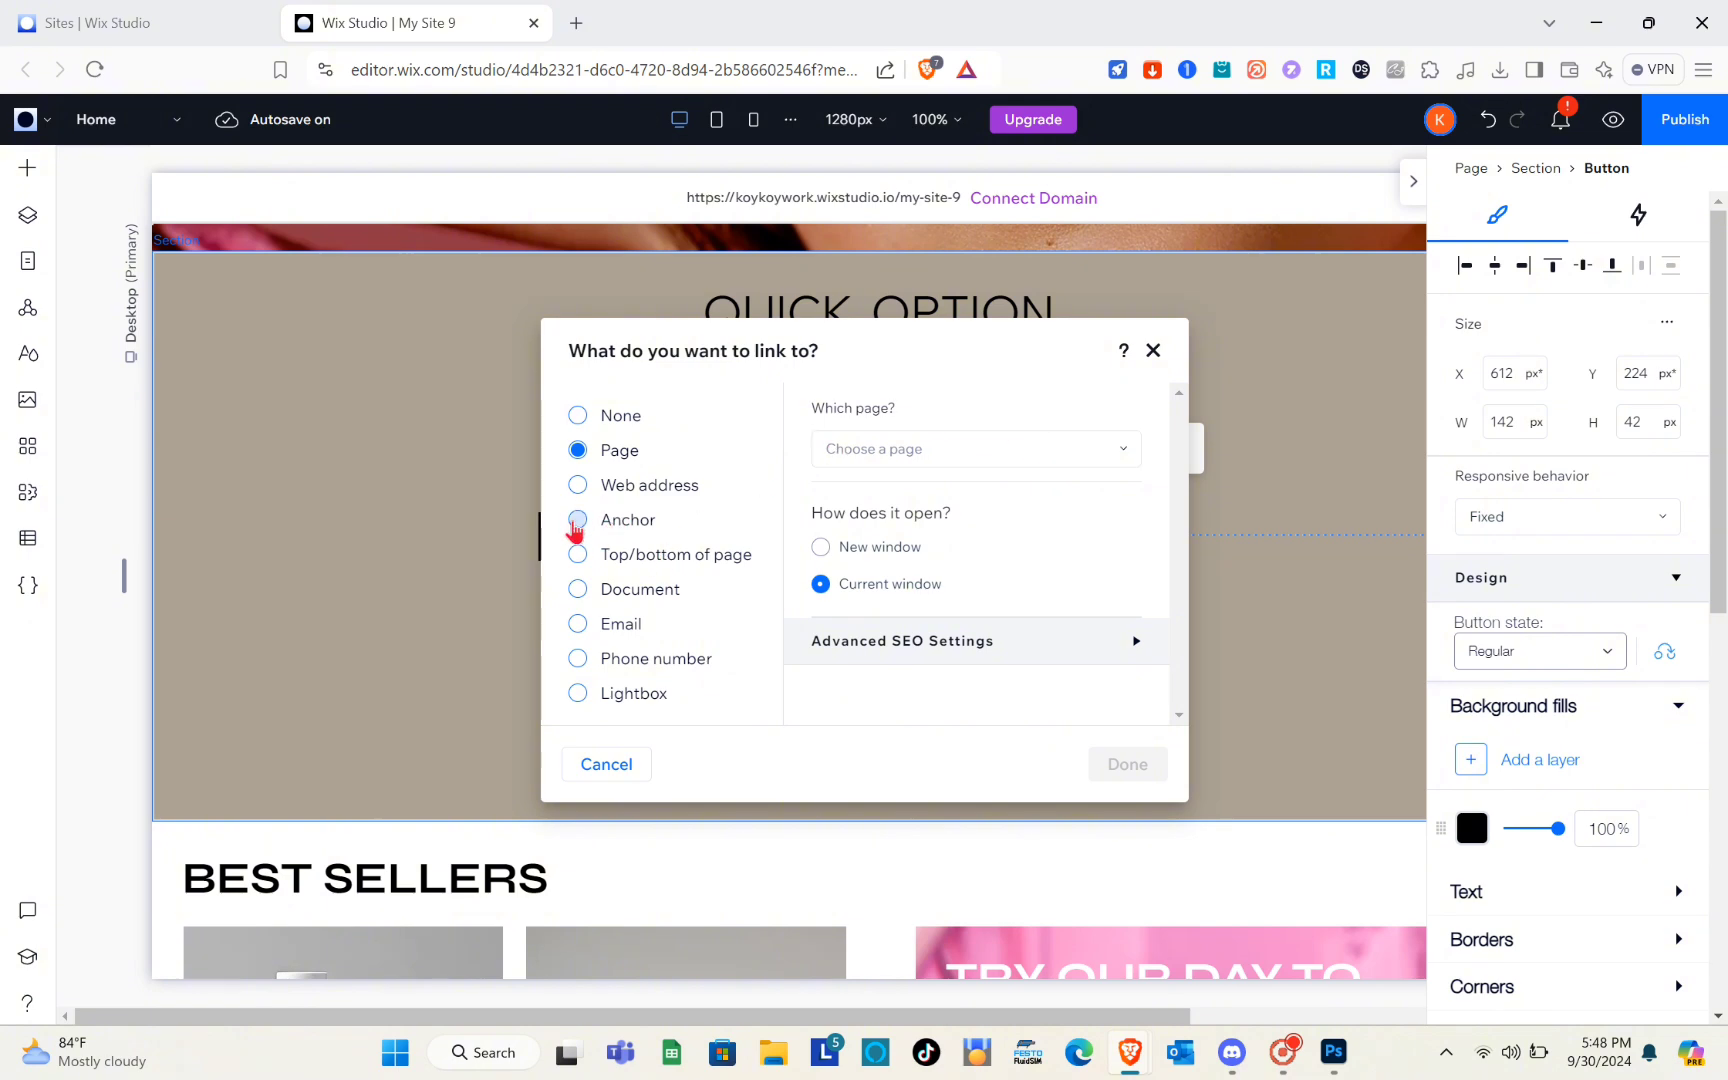
left_click(576, 521)
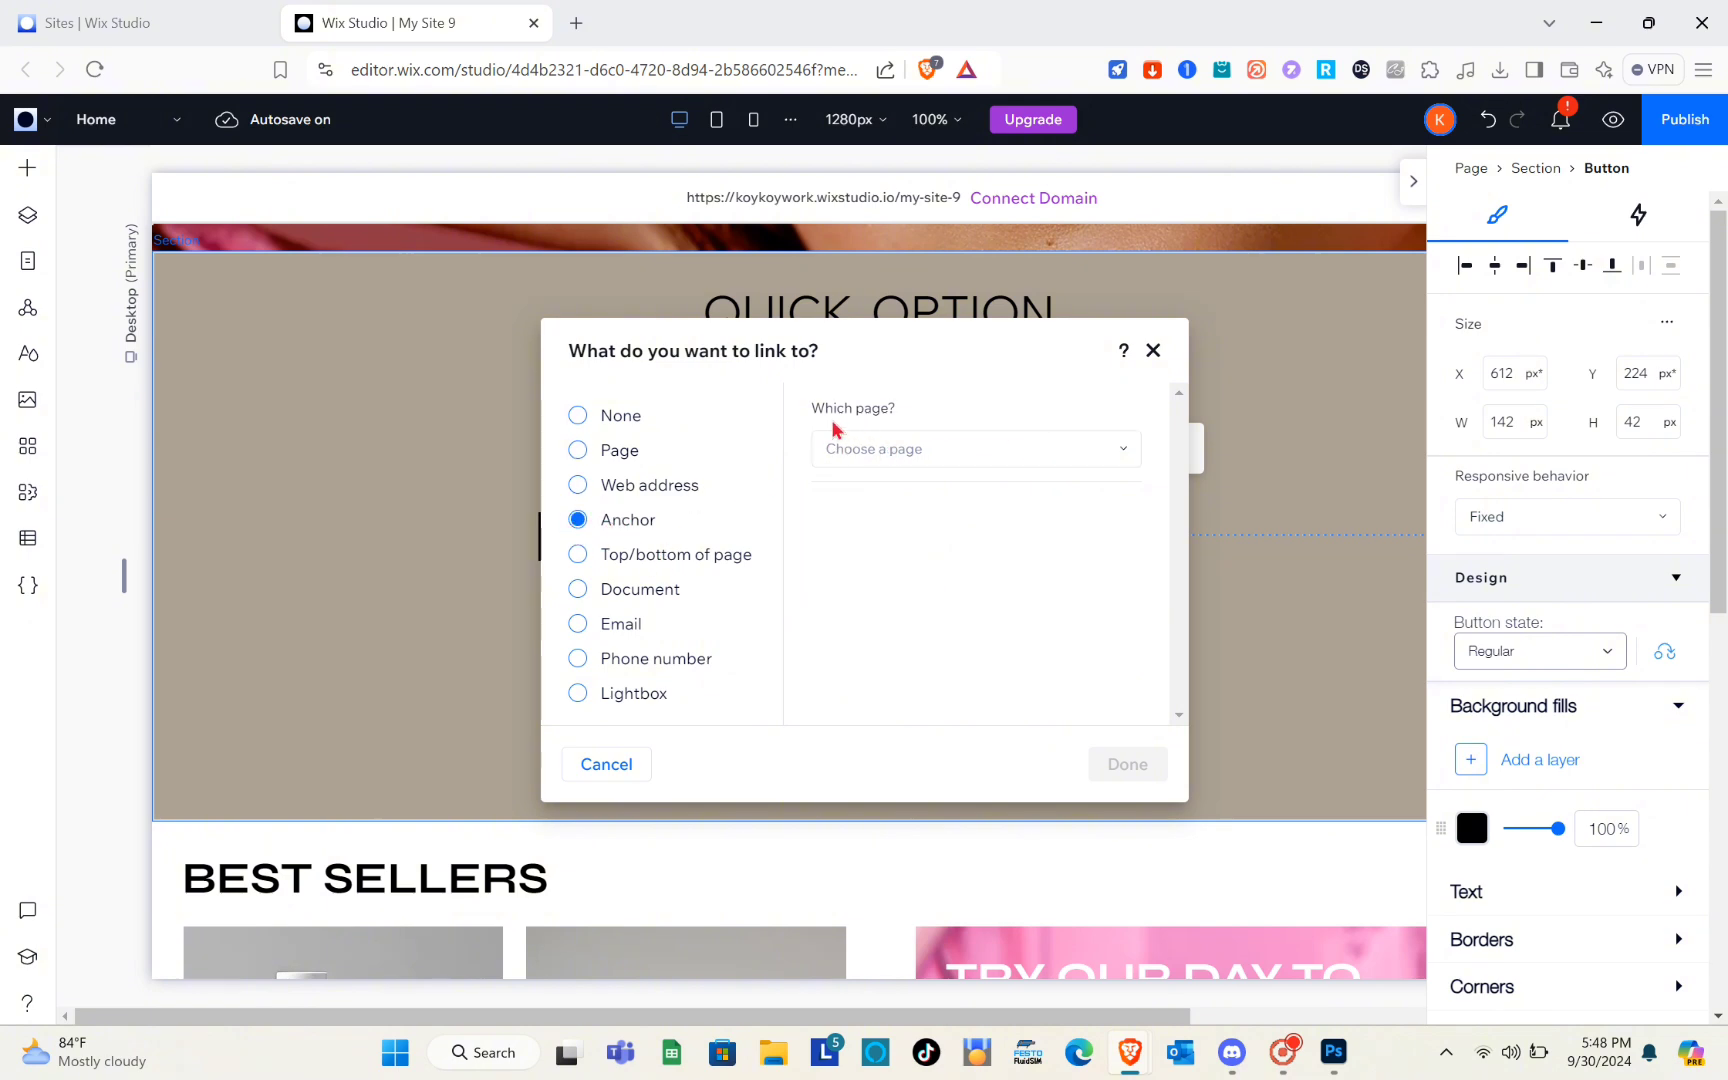
left_click(903, 458)
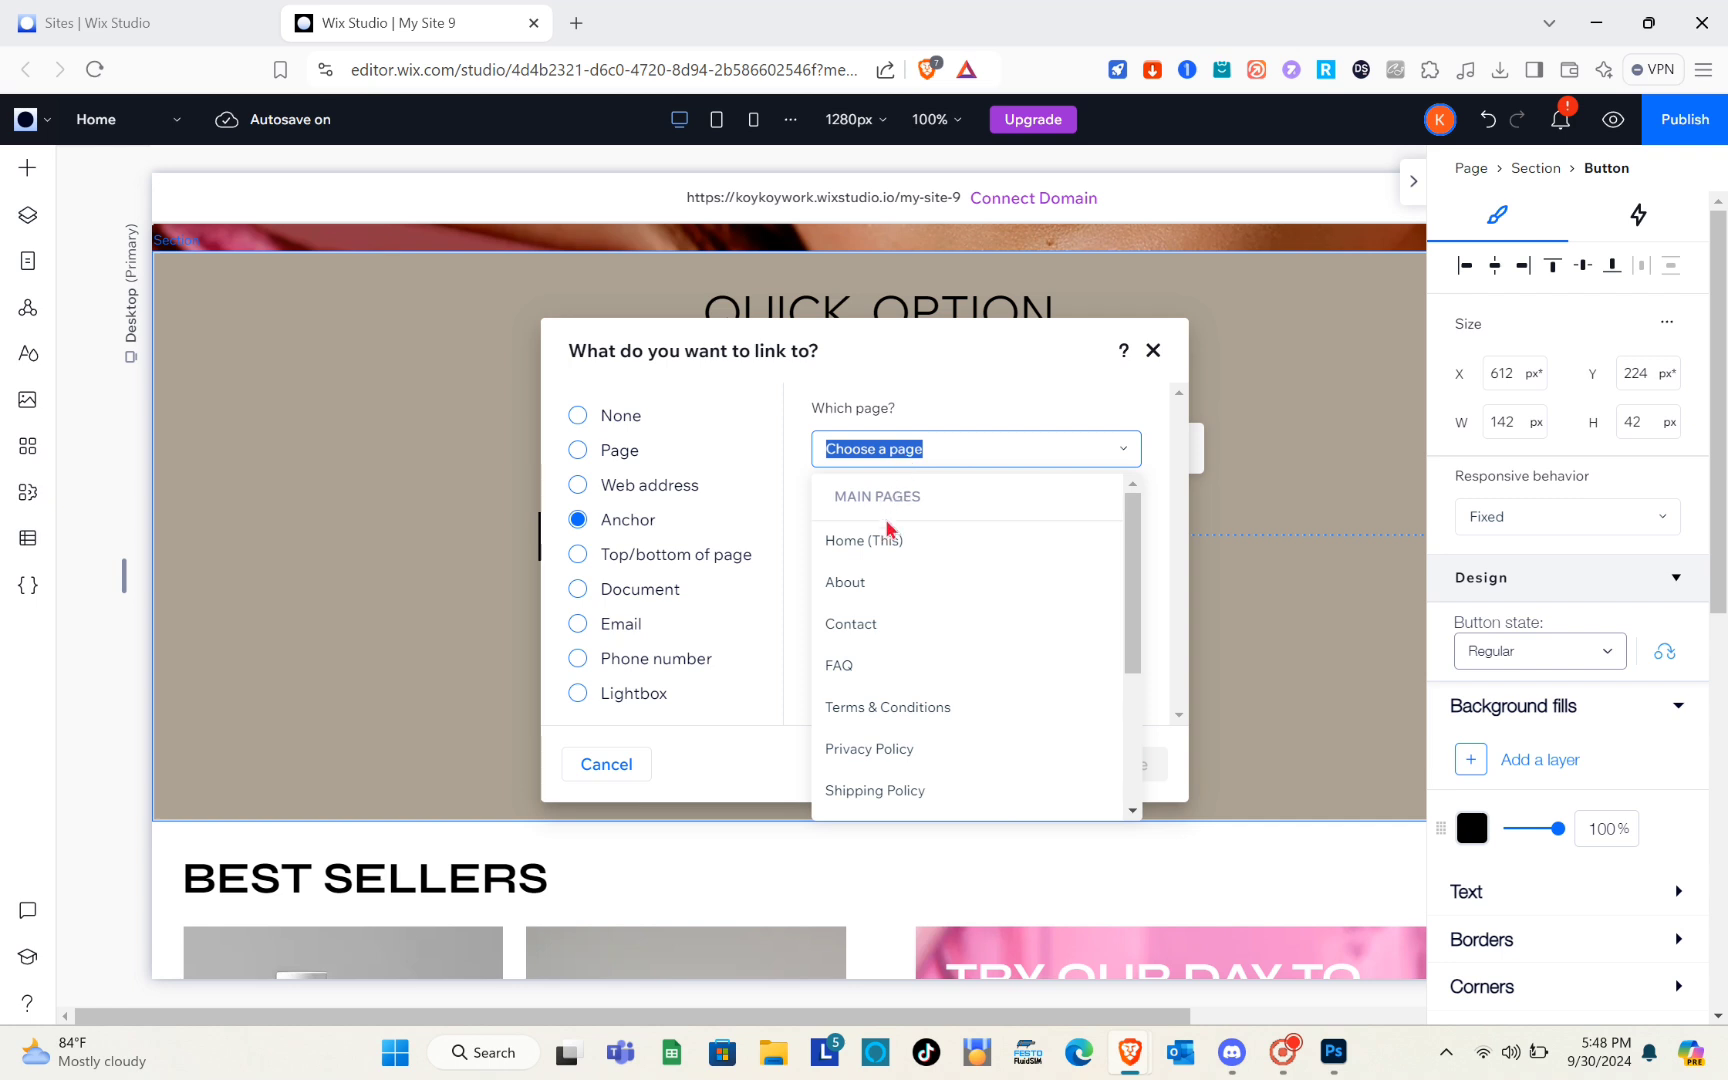
left_click(887, 545)
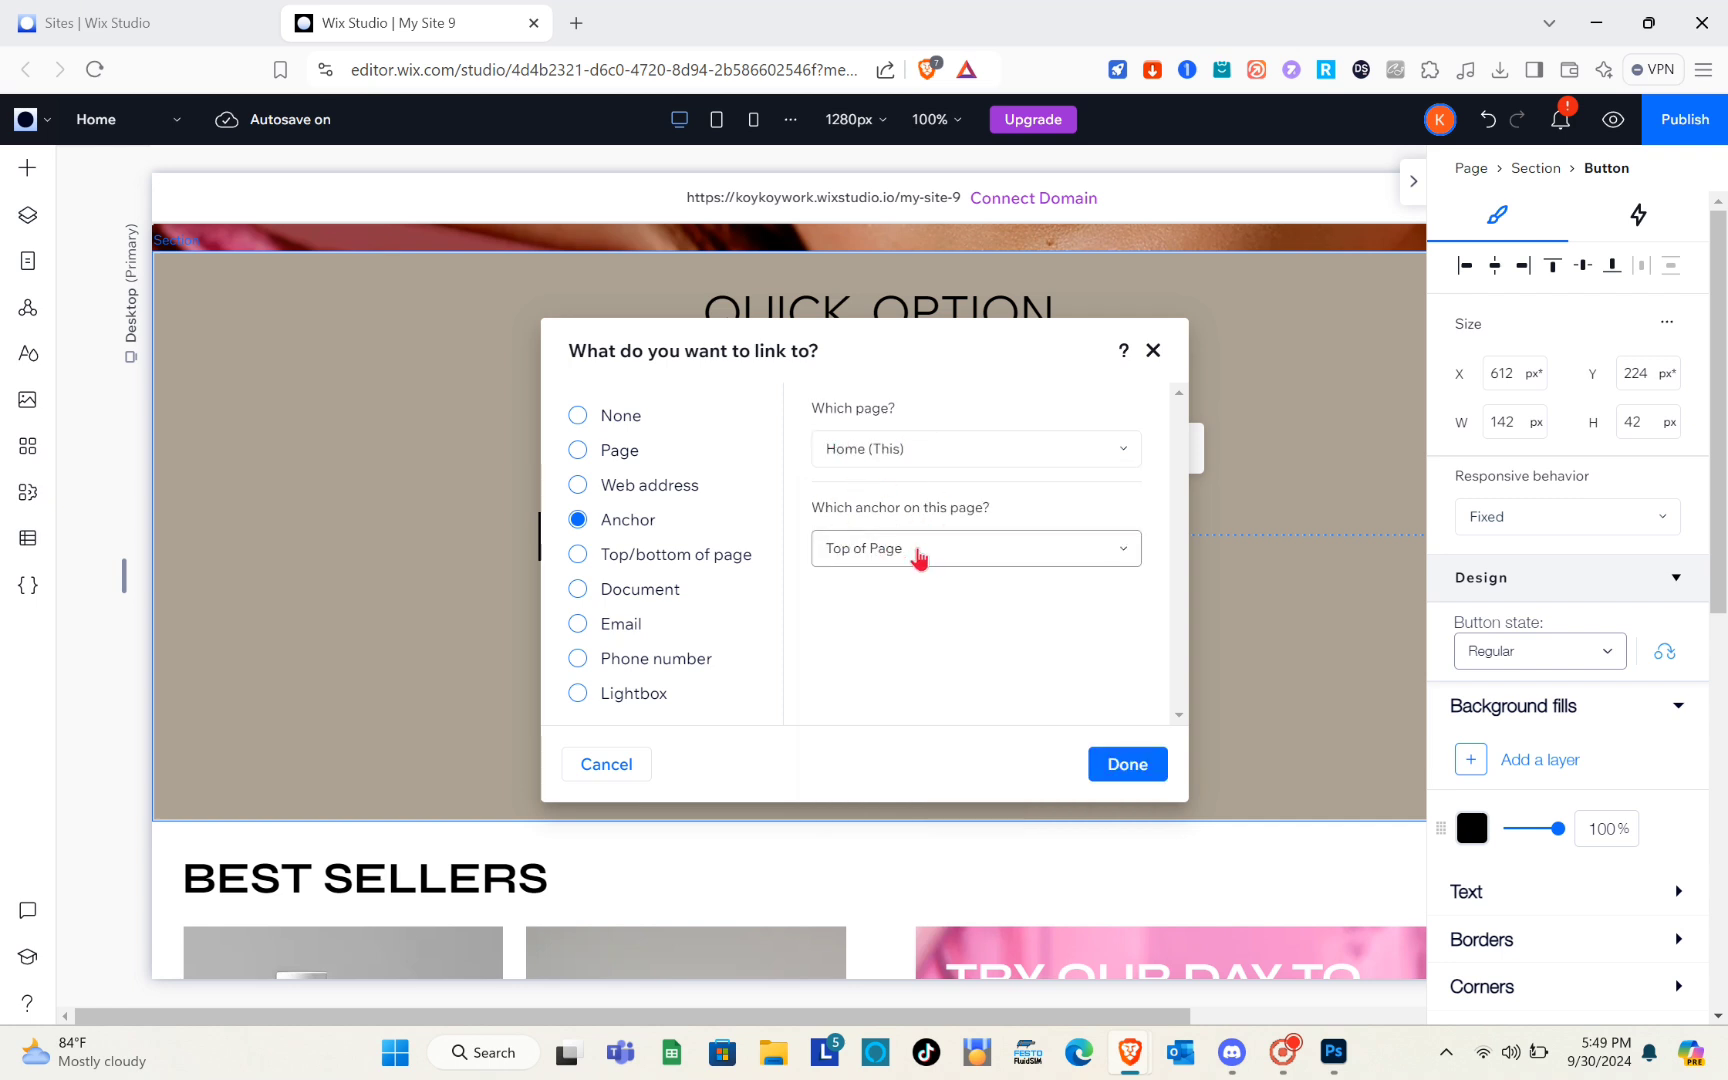
left_click(906, 561)
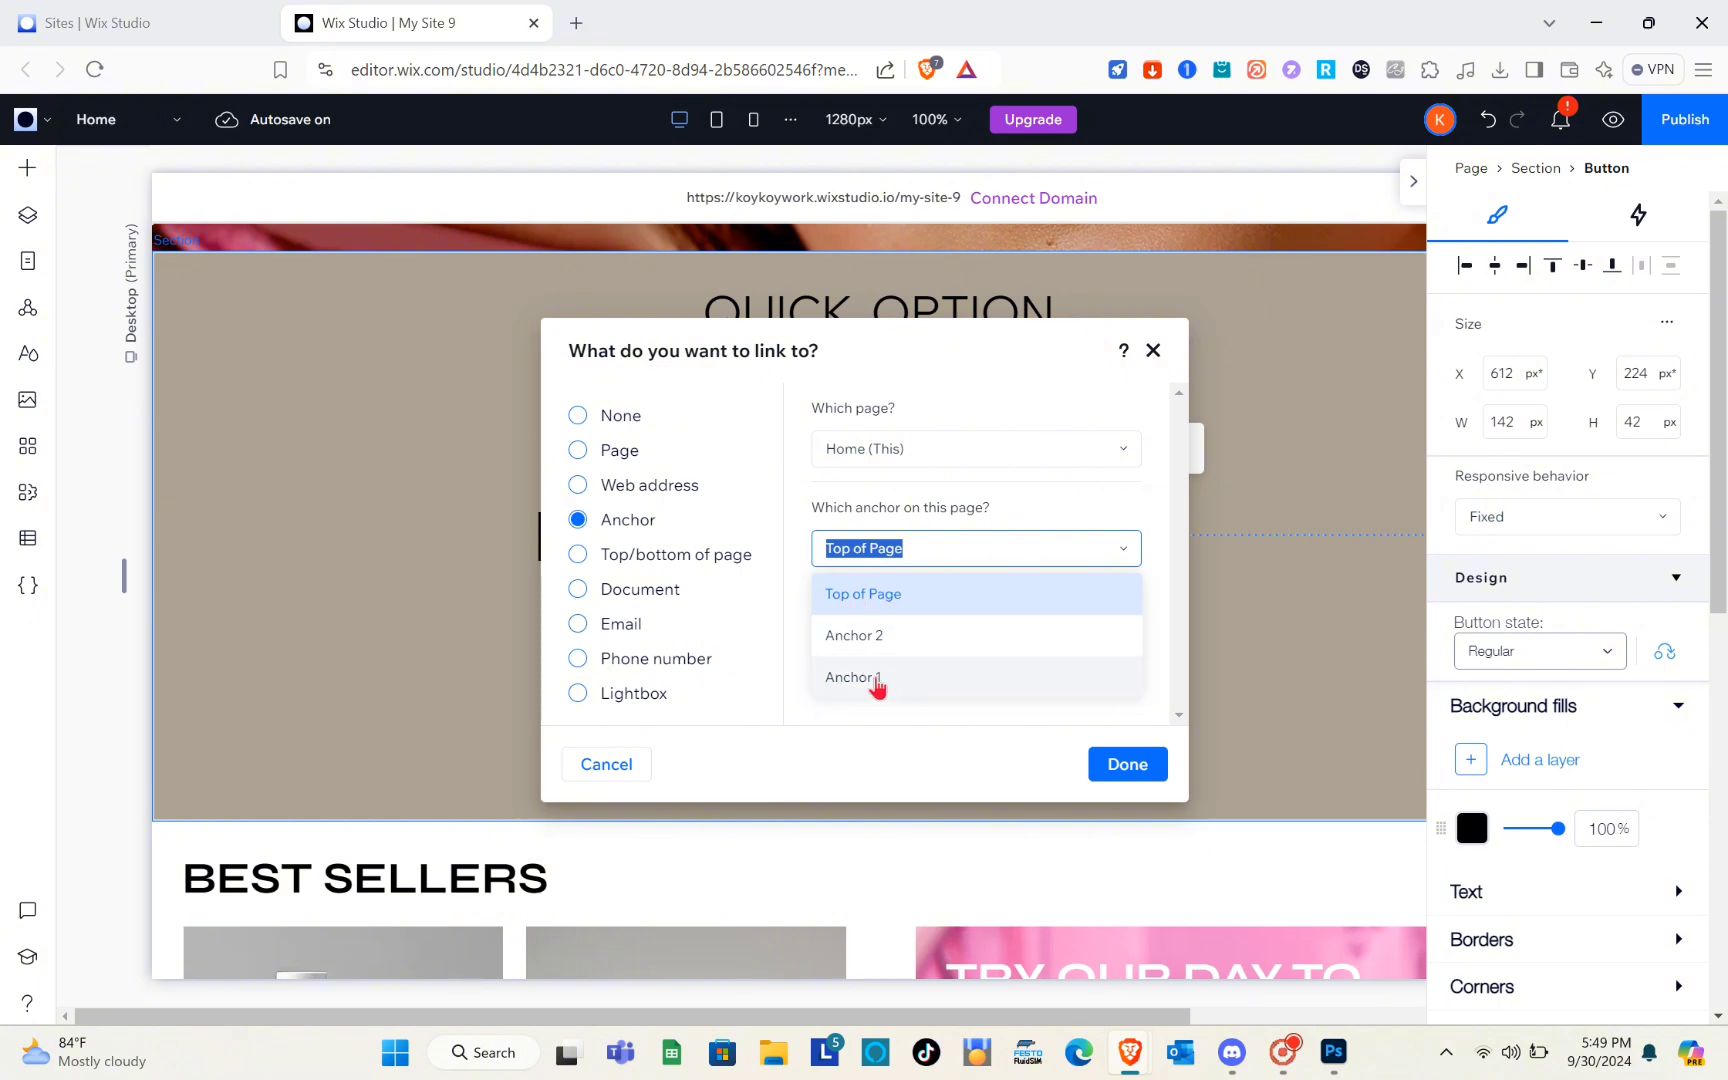
left_click(872, 650)
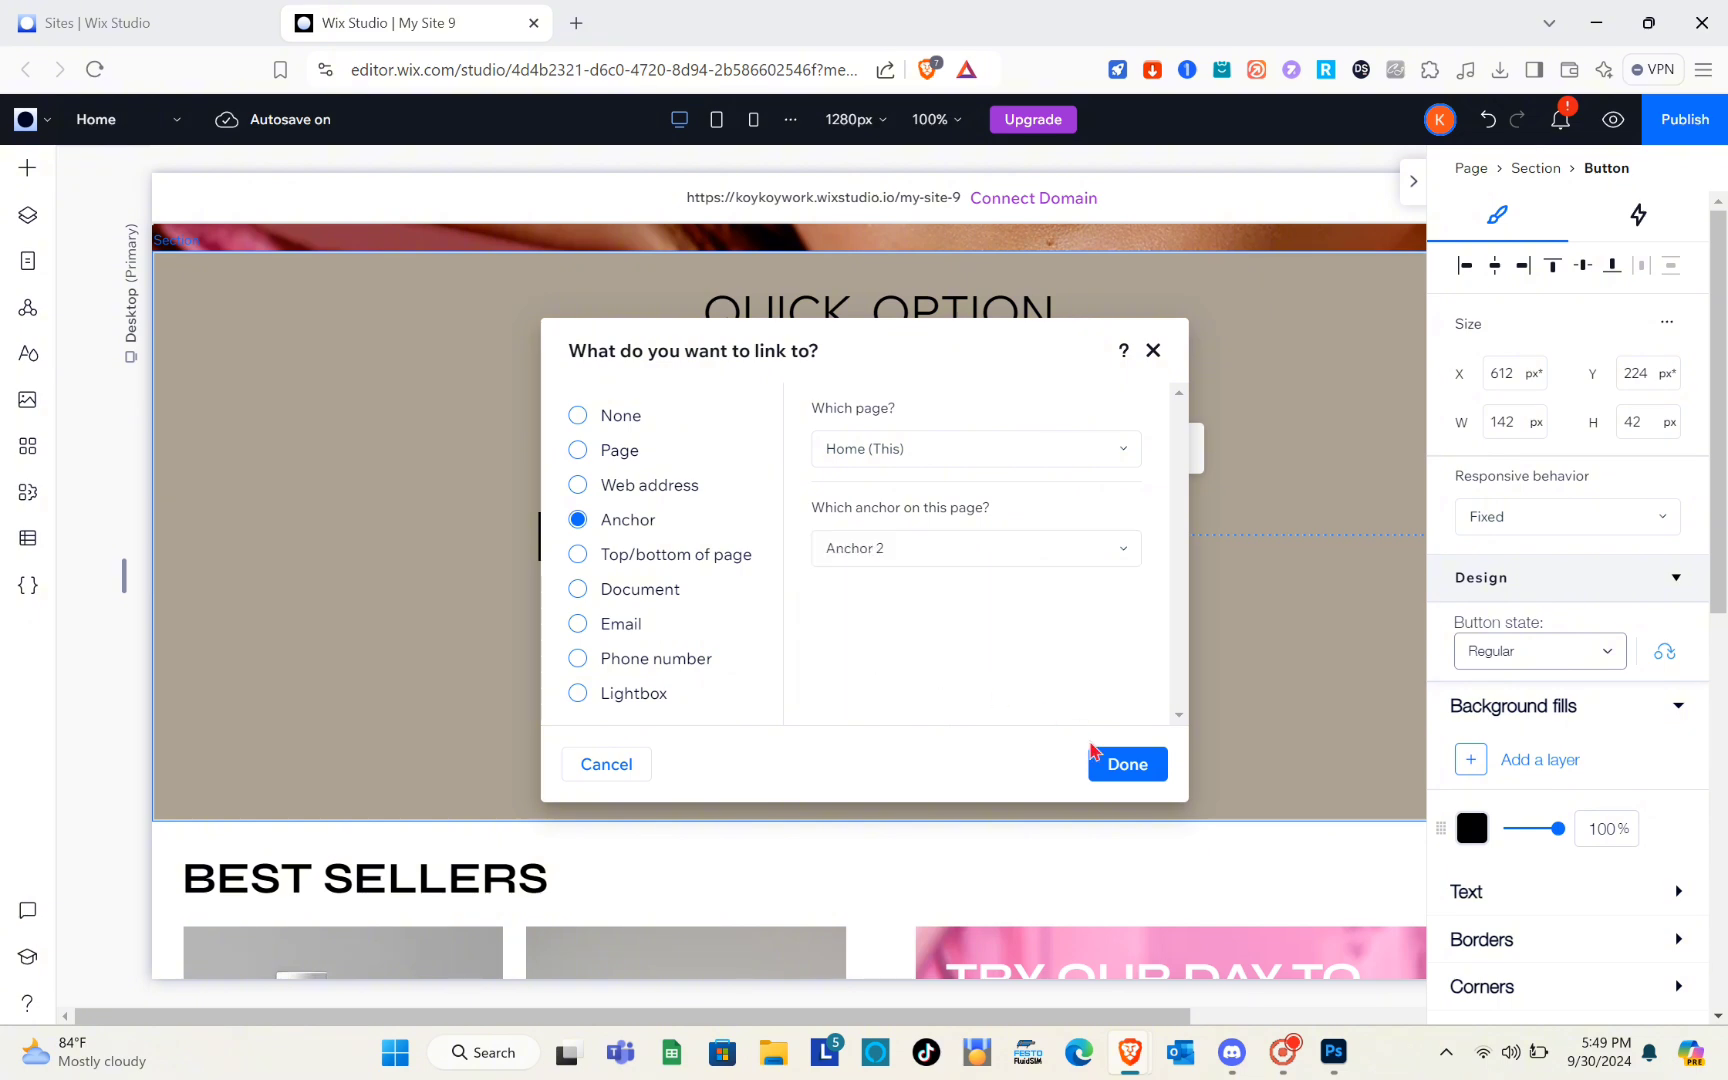
left_click(1117, 769)
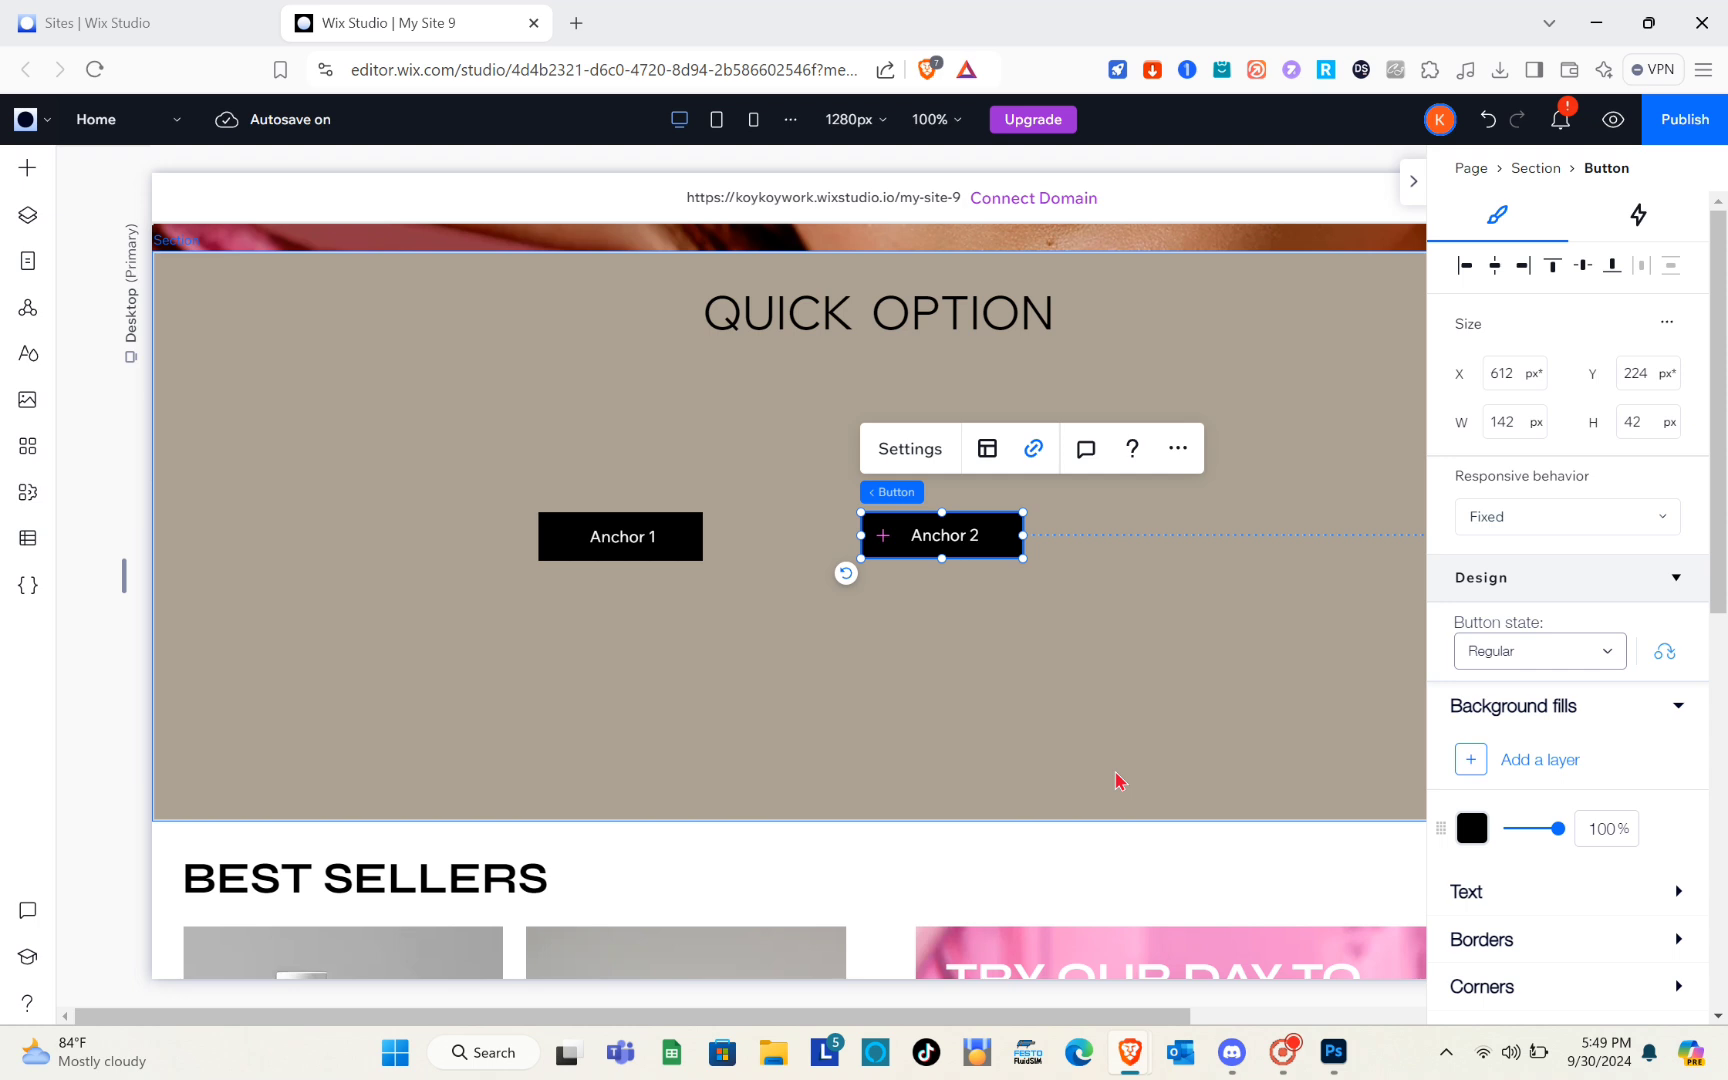
left_click(869, 703)
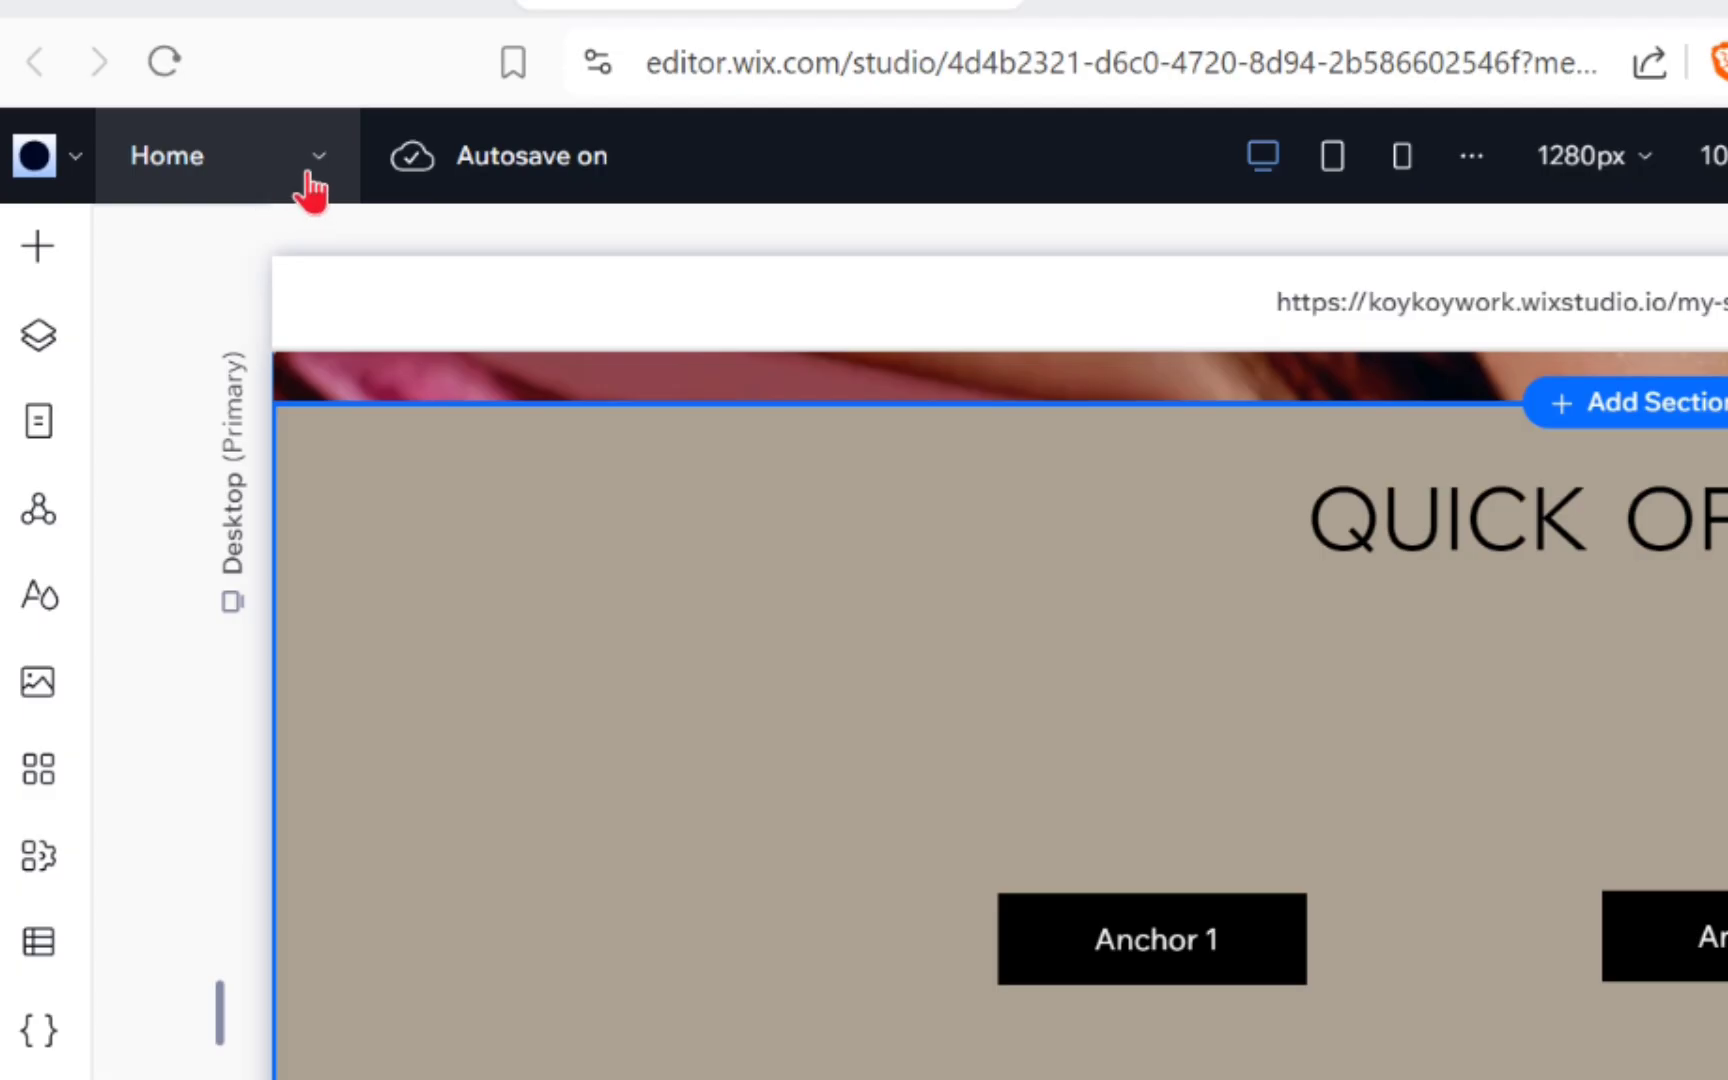
Switch the editor from the Home page to the About page and go to its Our Story section
left_click(172, 126)
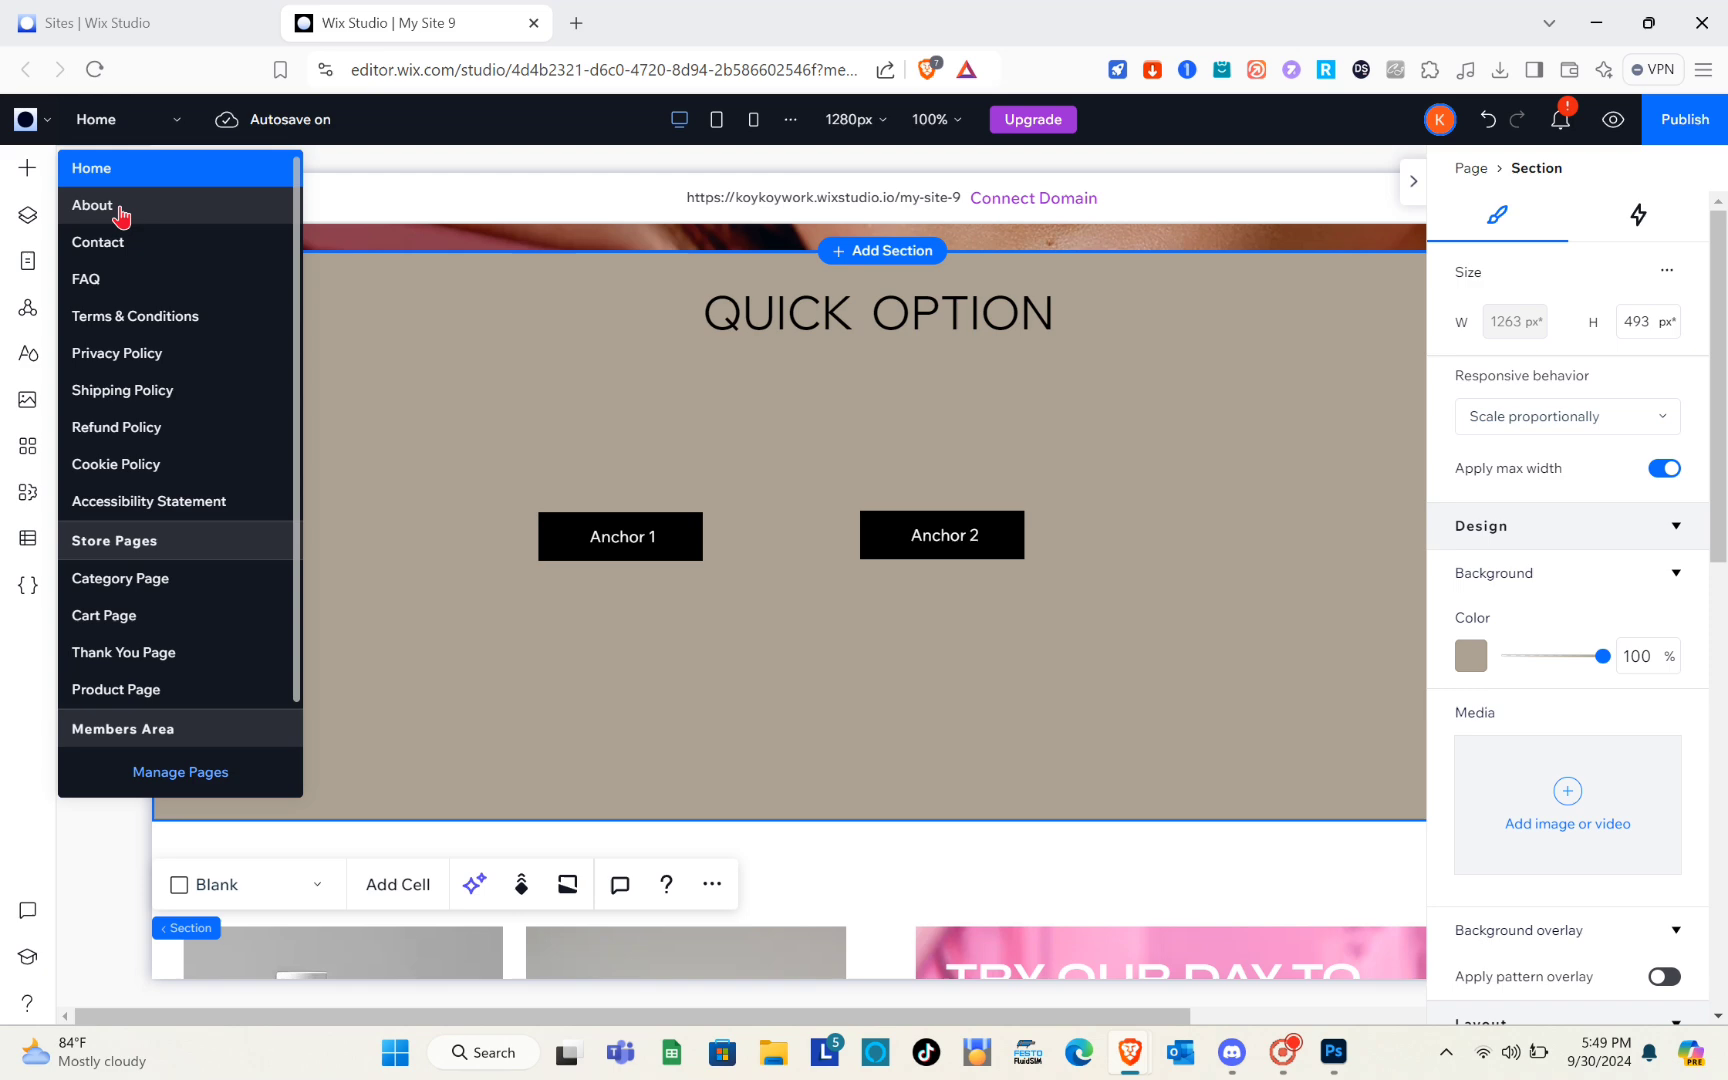
left_click(121, 211)
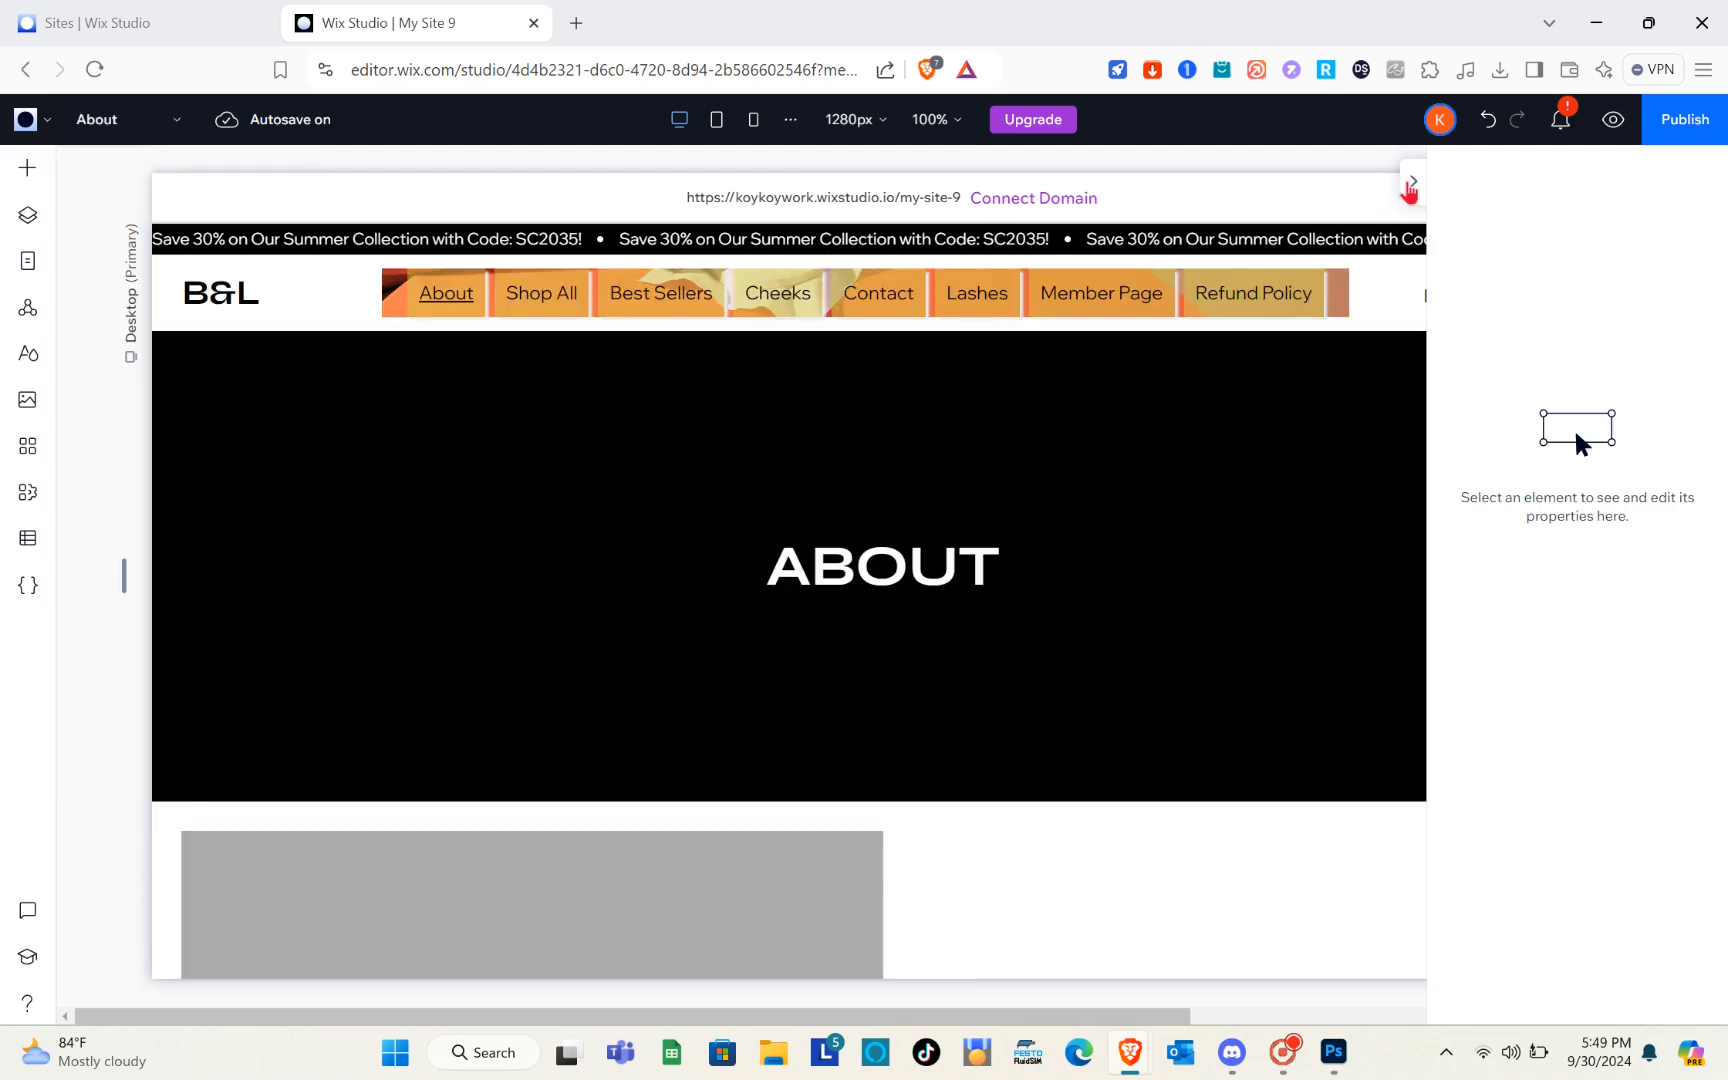
left_click(1410, 182)
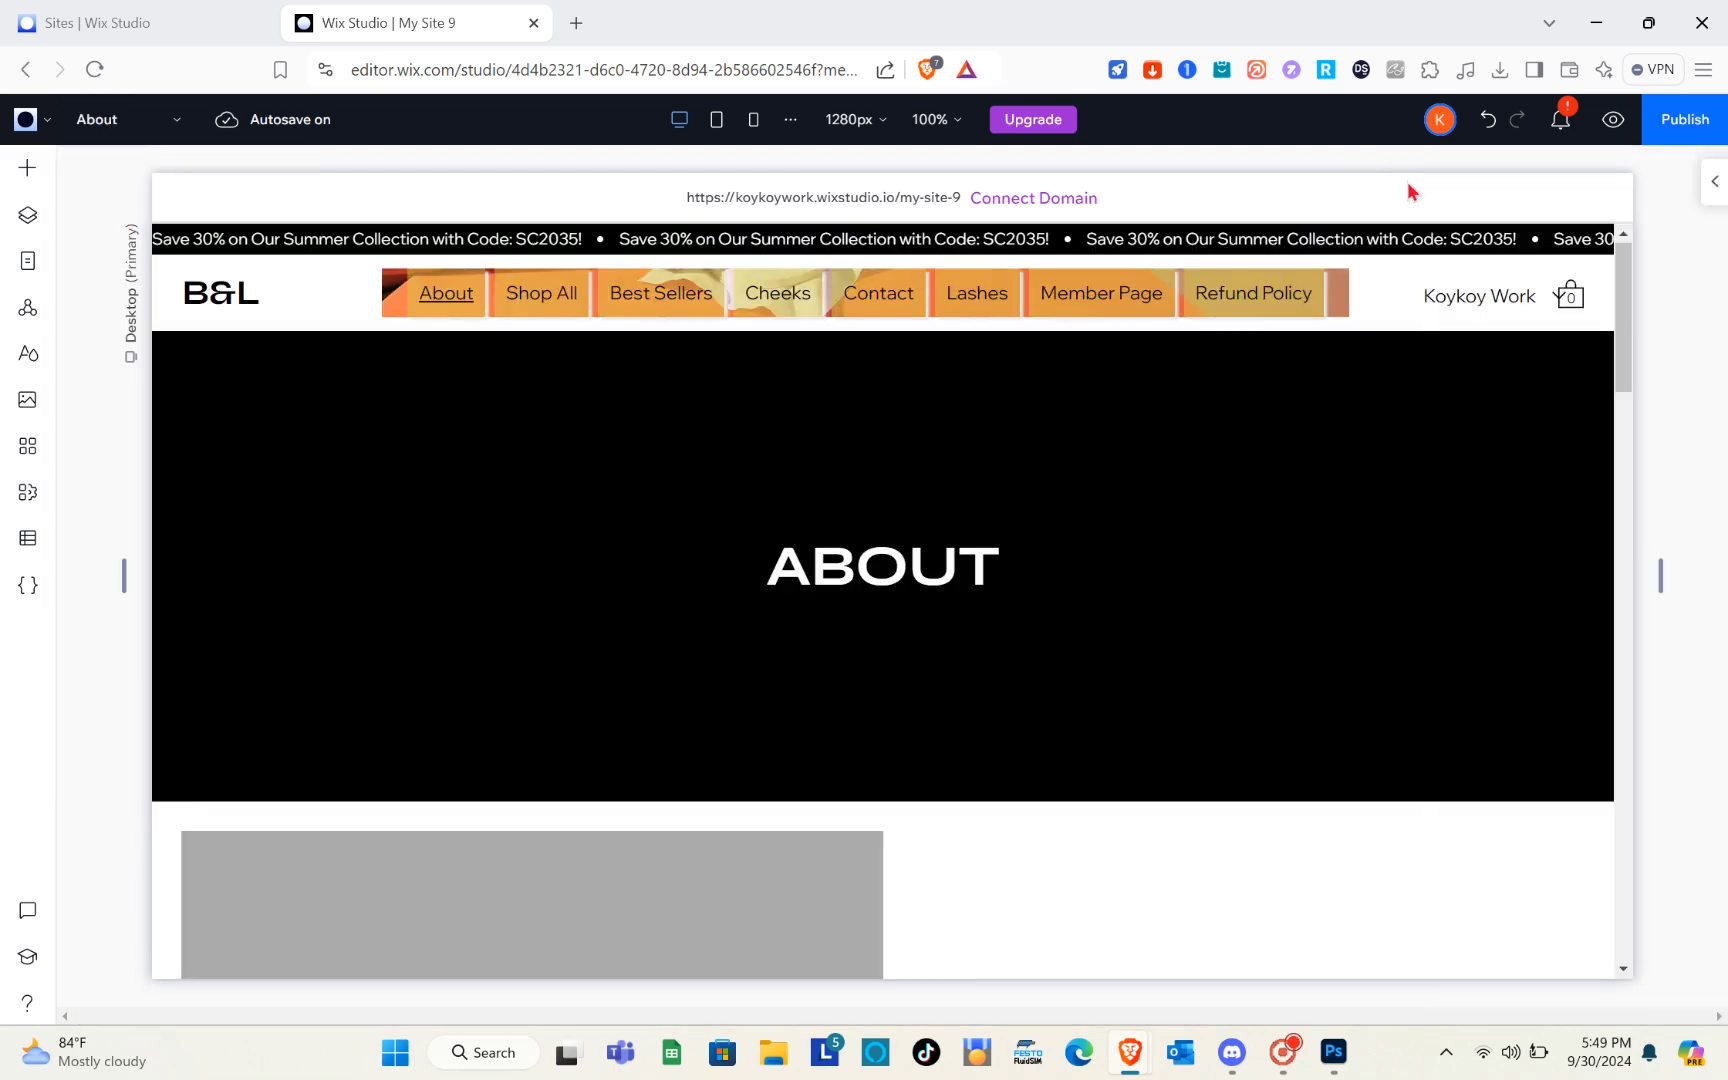
scroll(826, 590, "down", 2)
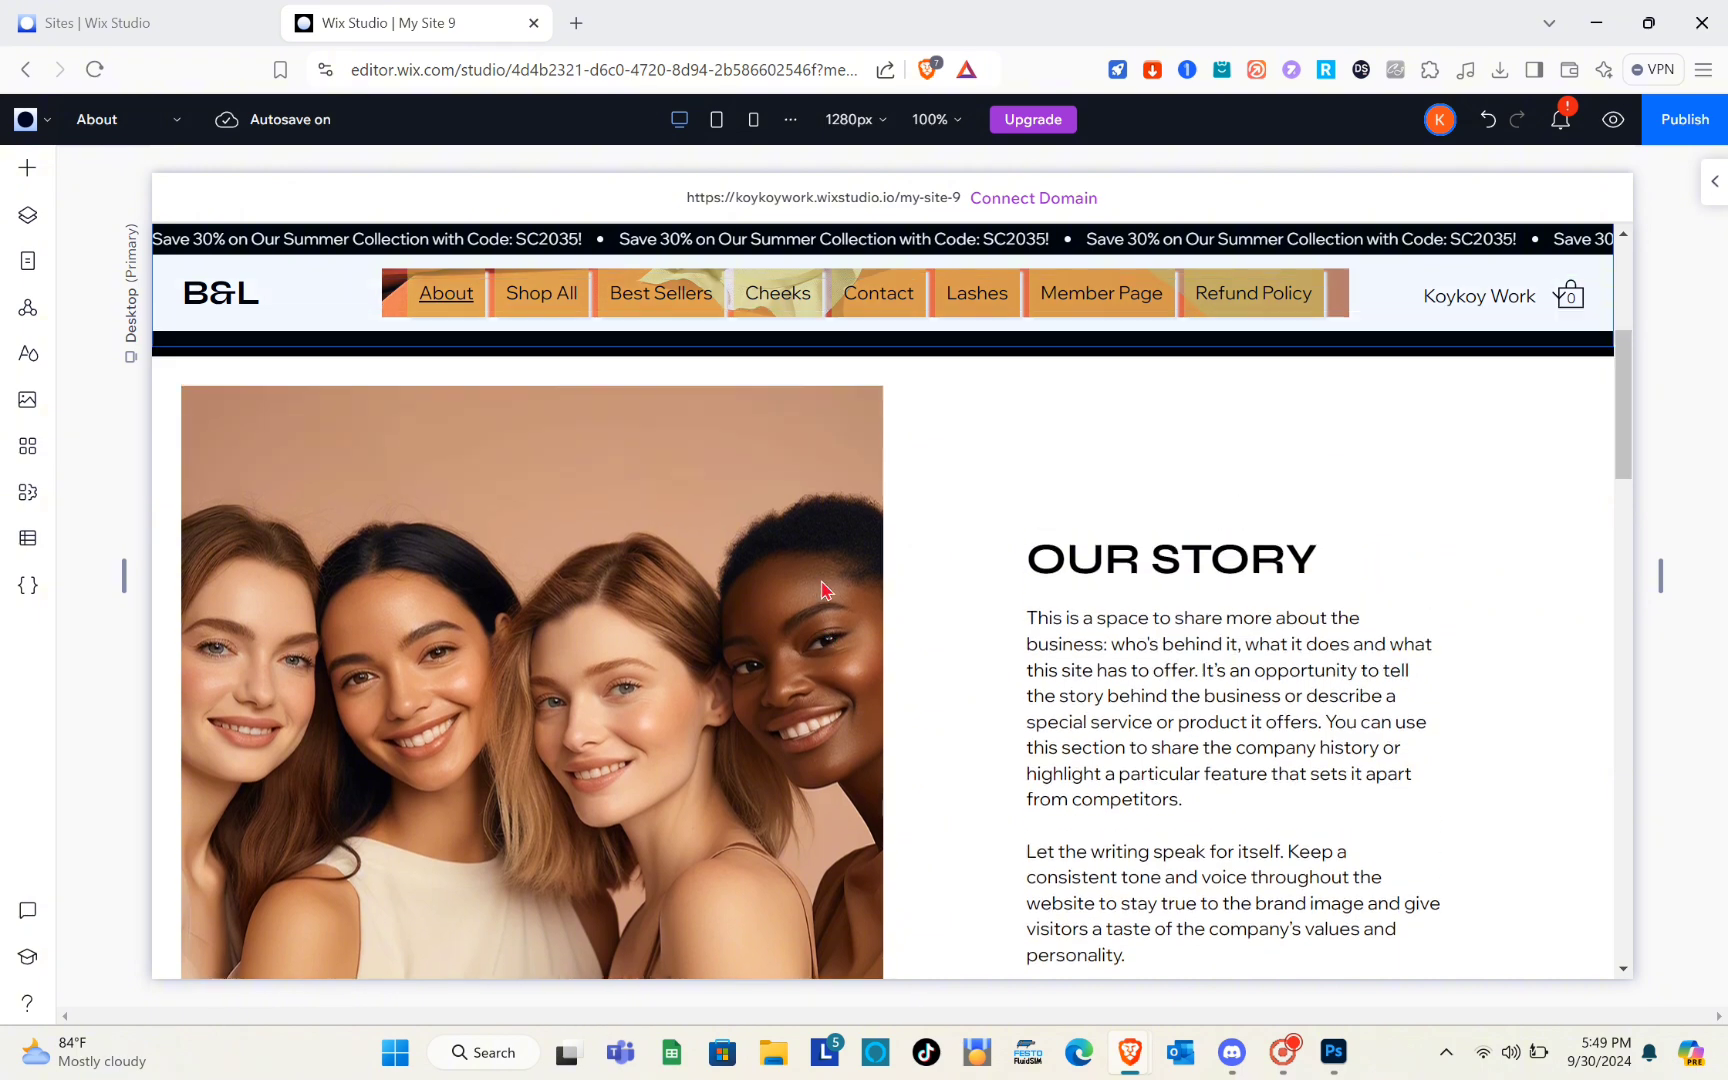
Add an anchor to the Our Story section grid on the About page and name it "Anchor 3"
left_click(975, 520)
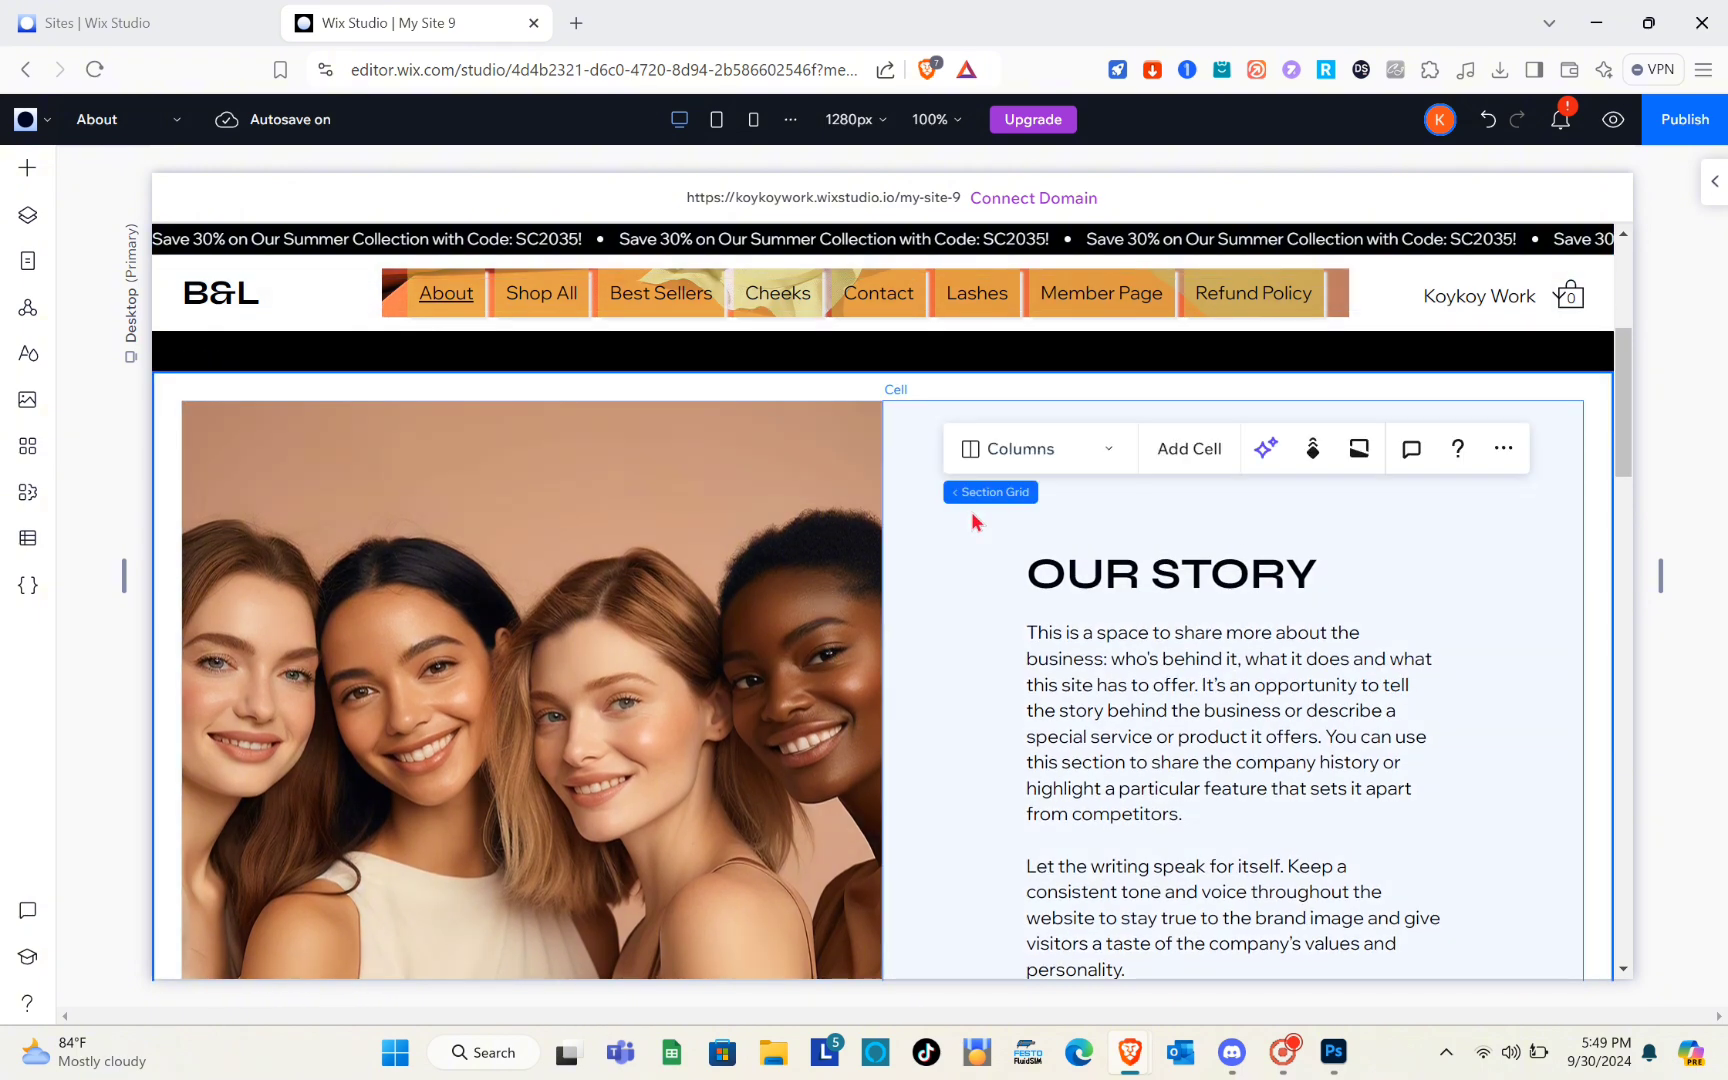
left_click(1713, 181)
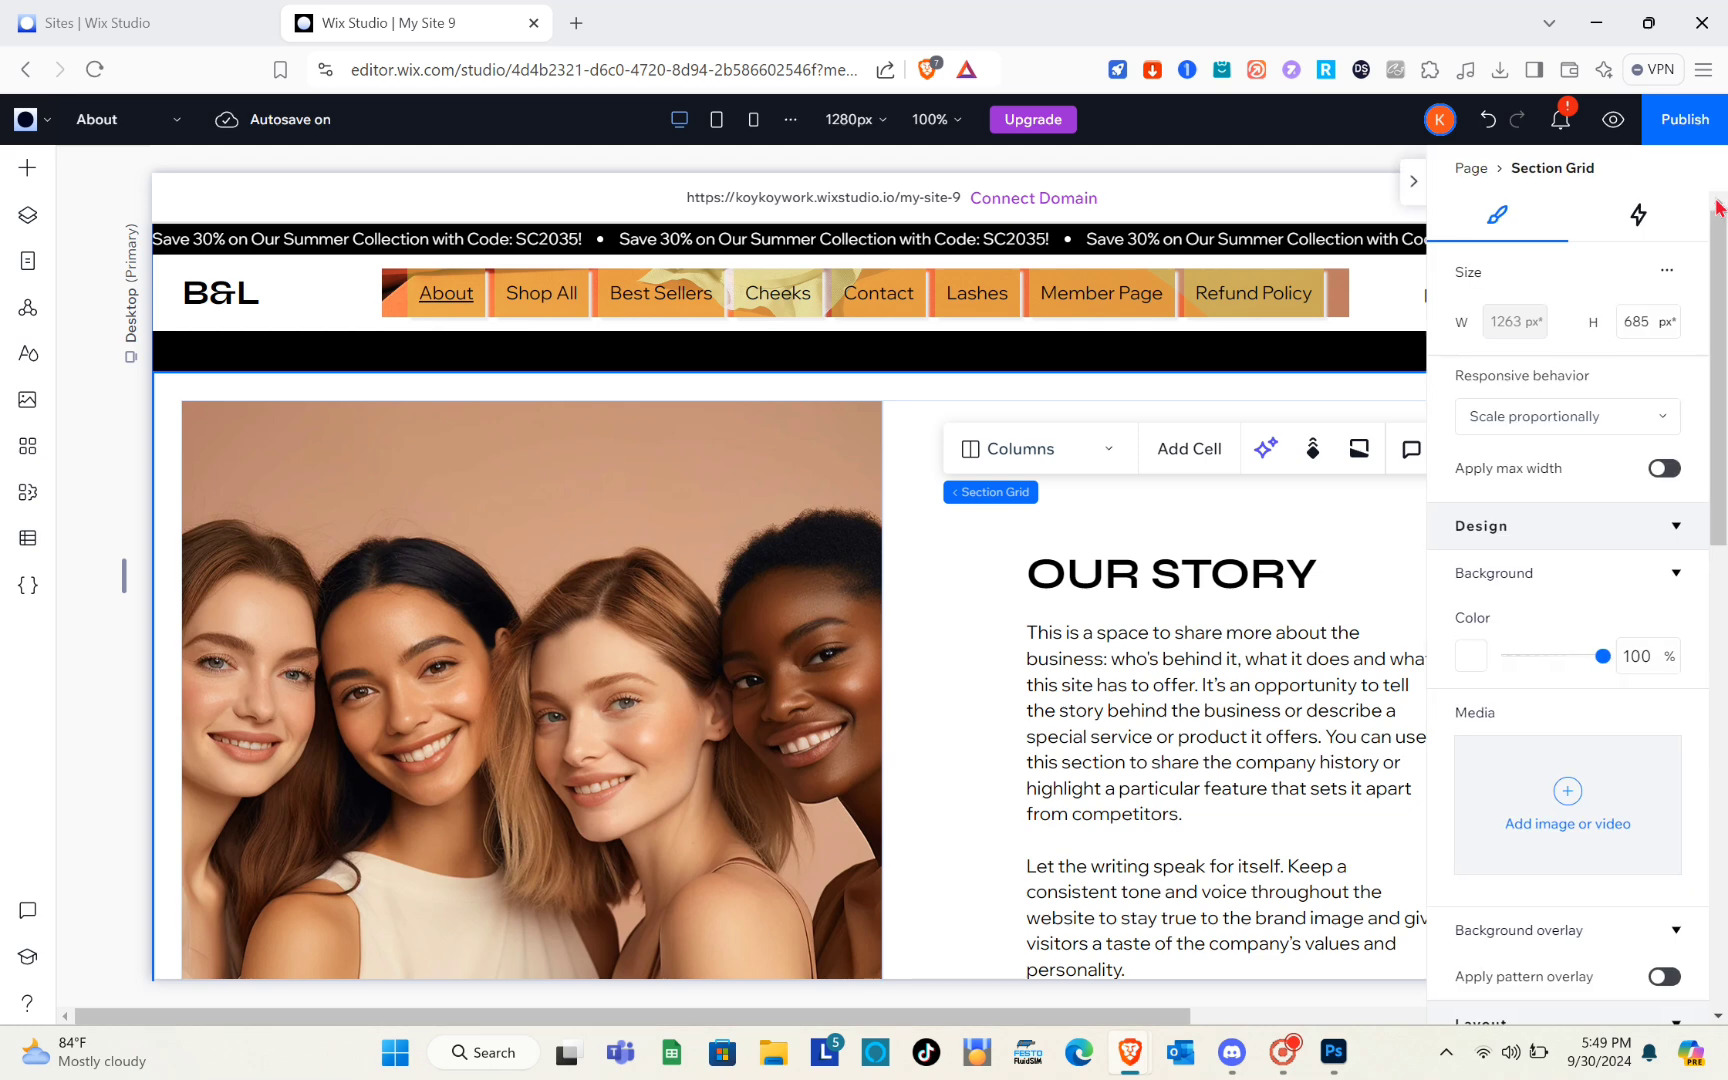
scroll(1589, 701, "down", 6)
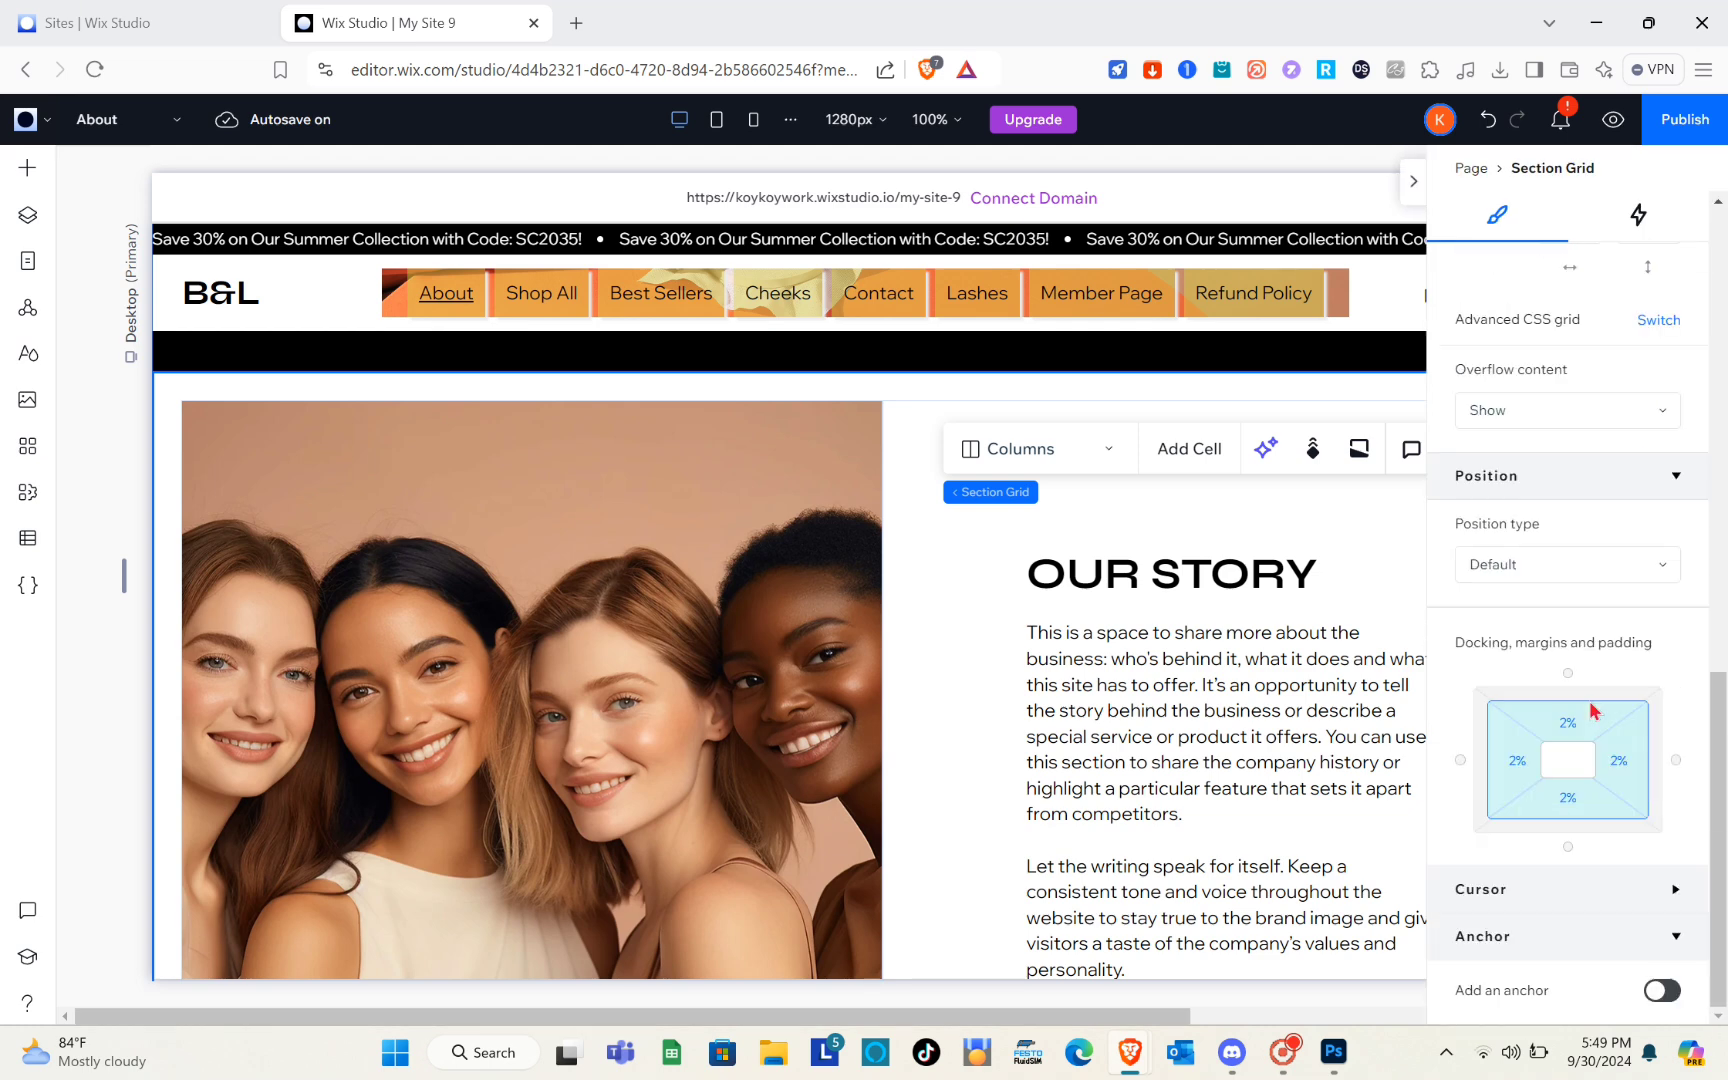
left_click(1660, 990)
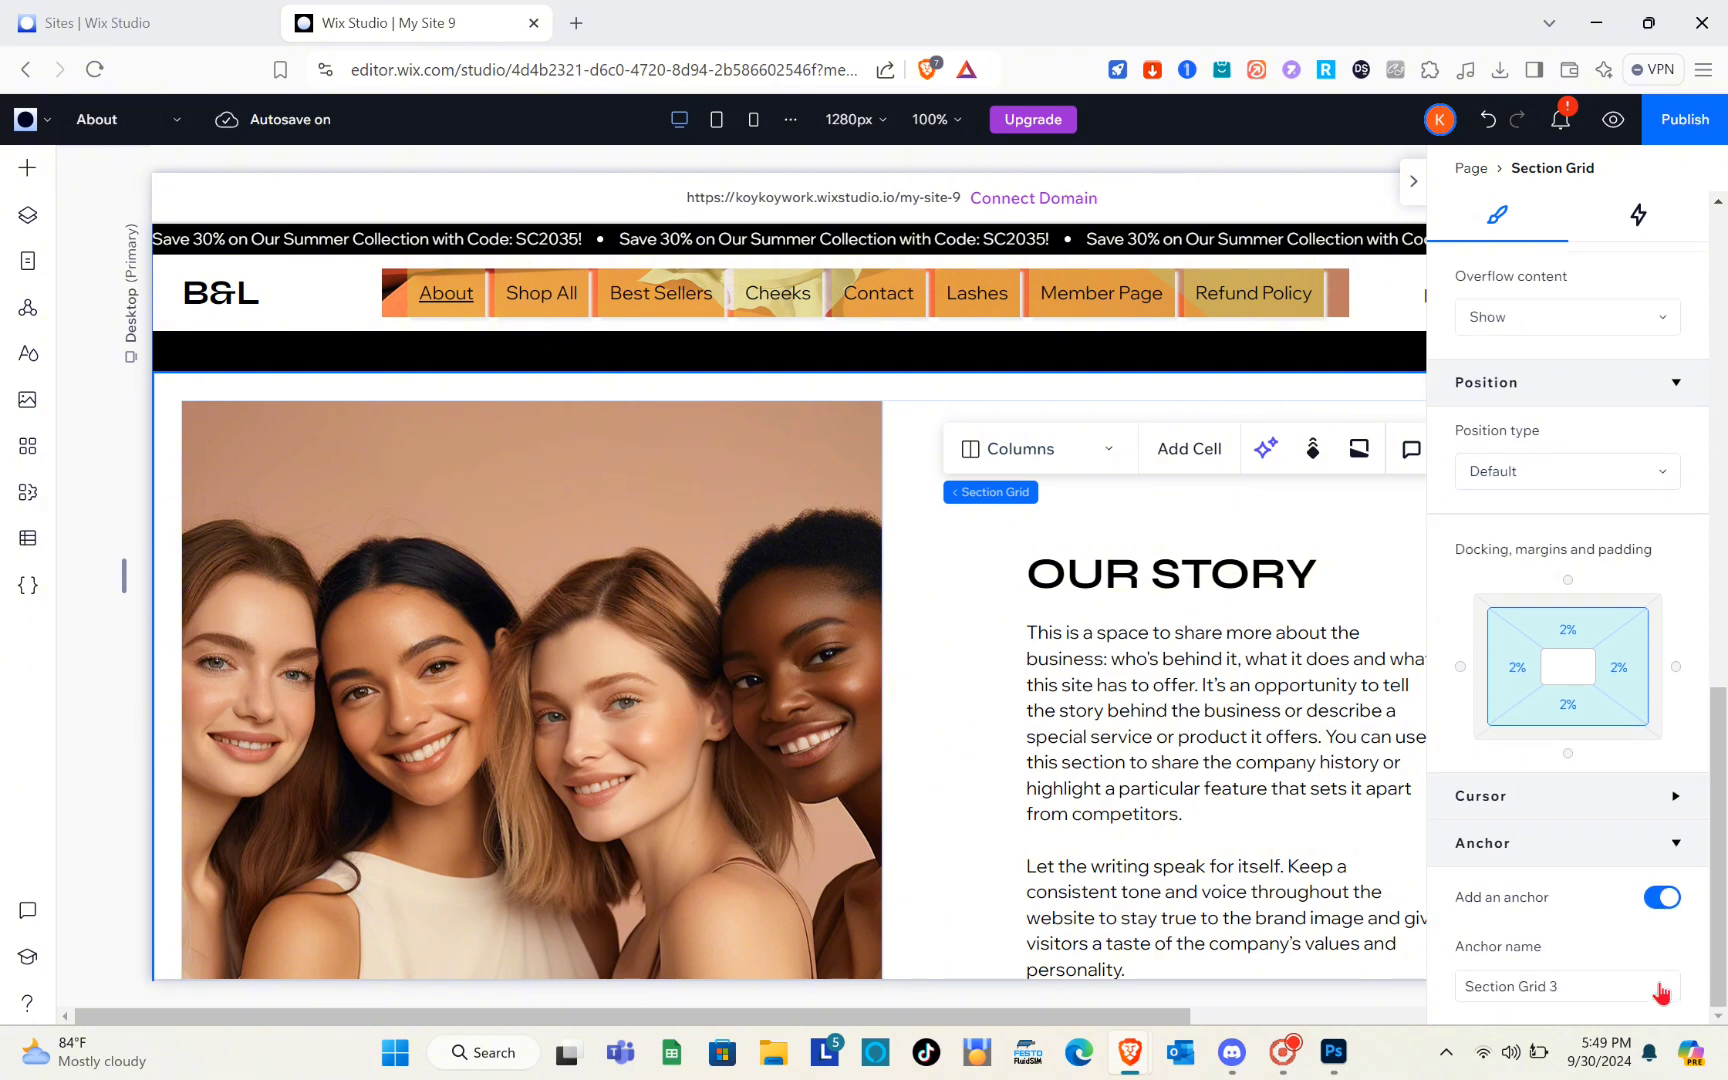
left_click(1578, 992)
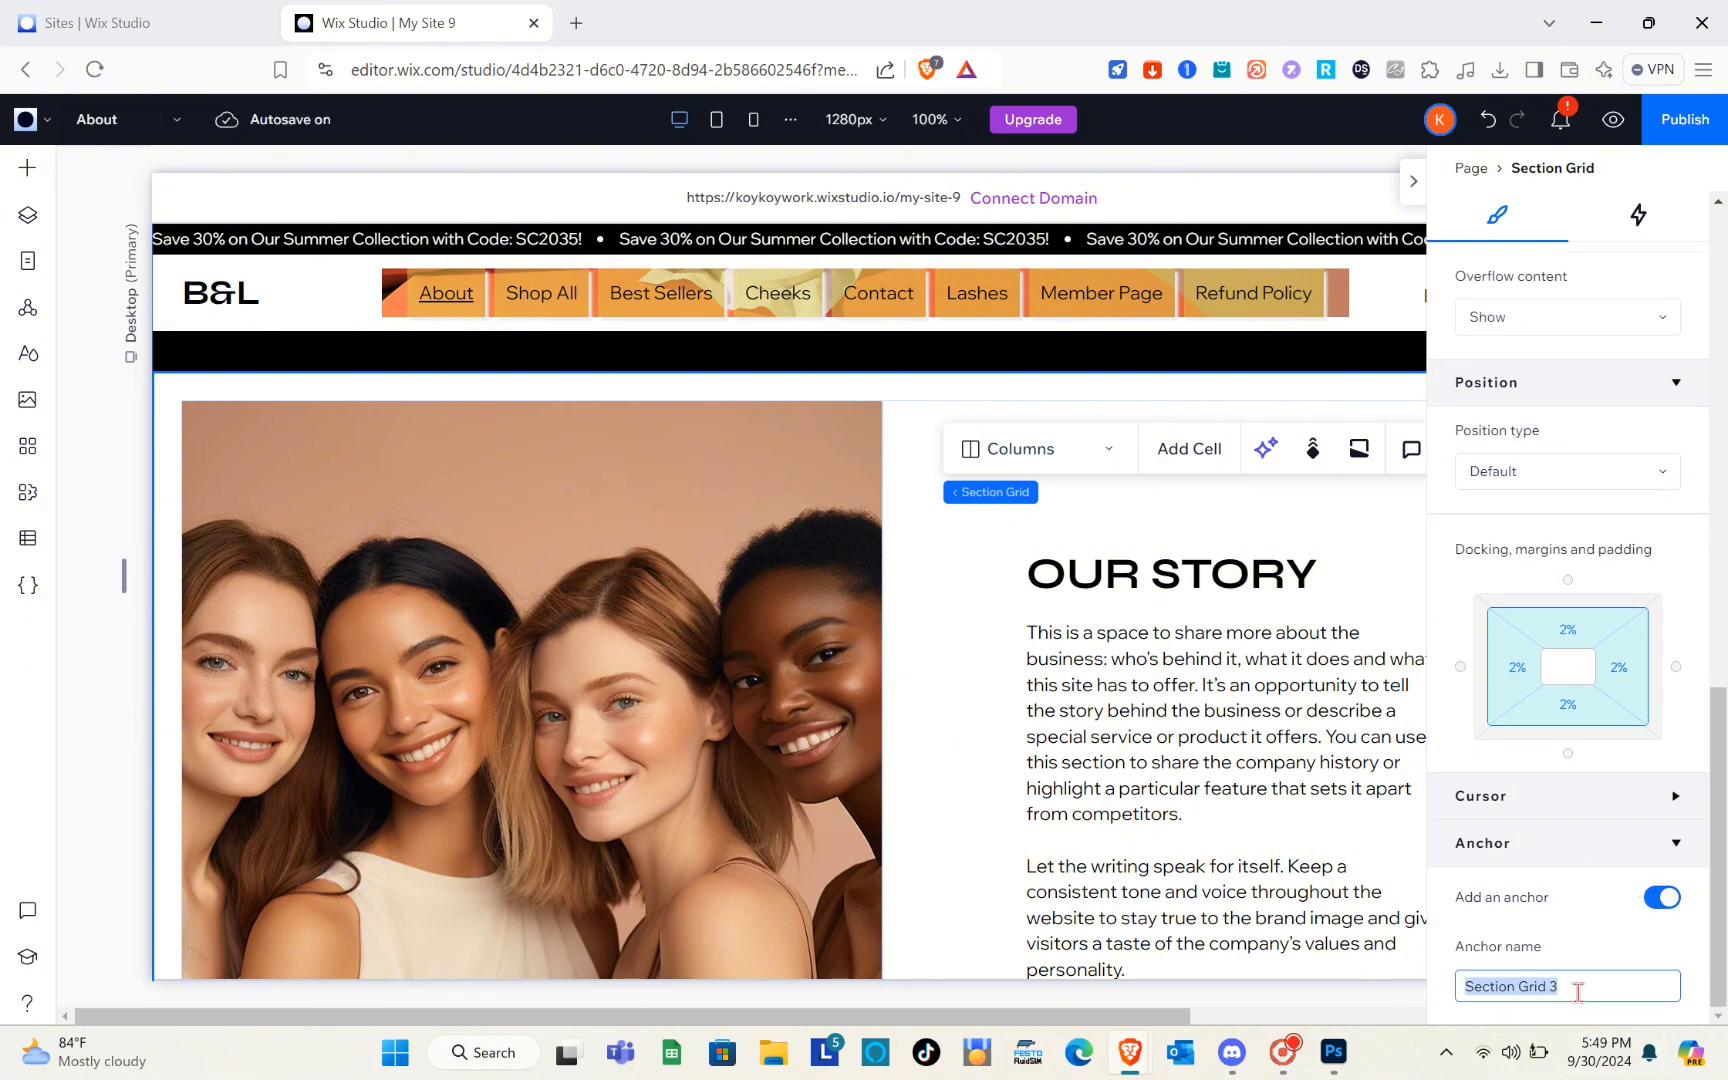
type("Anchor")
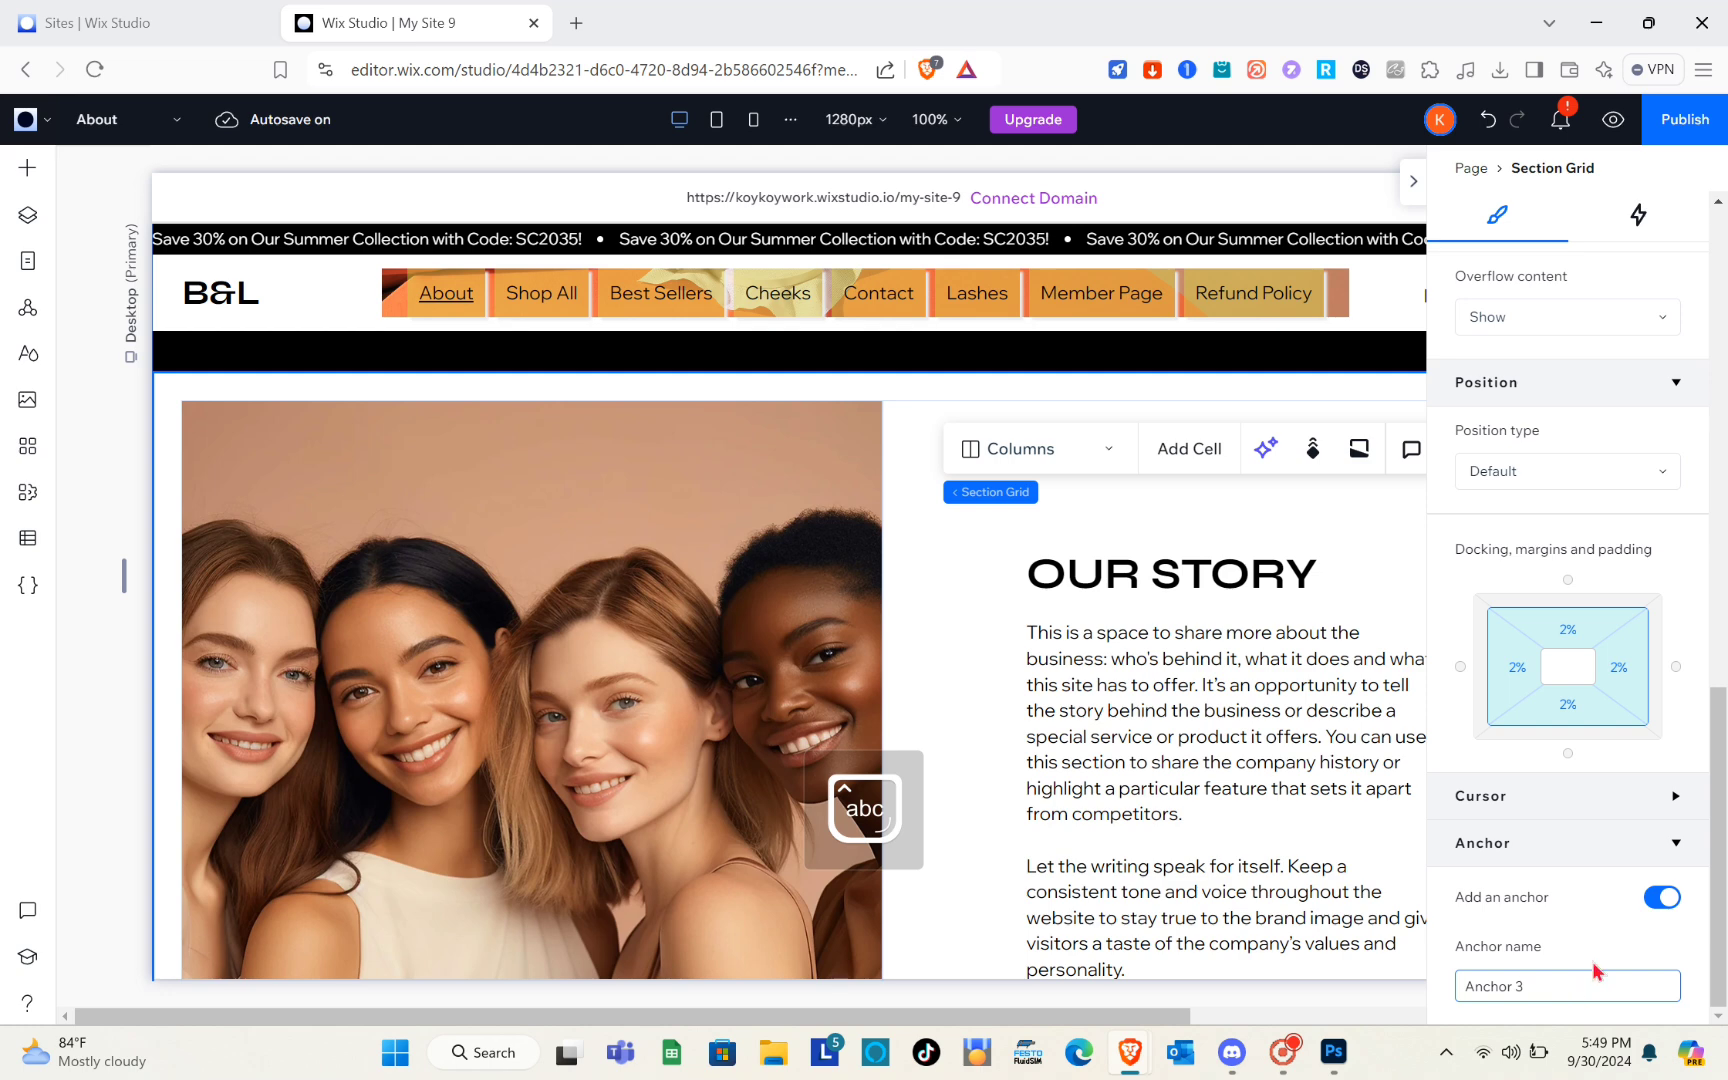
Switch the editor from the About page back to the Home page and go to its Quick Option section
left_click(1590, 957)
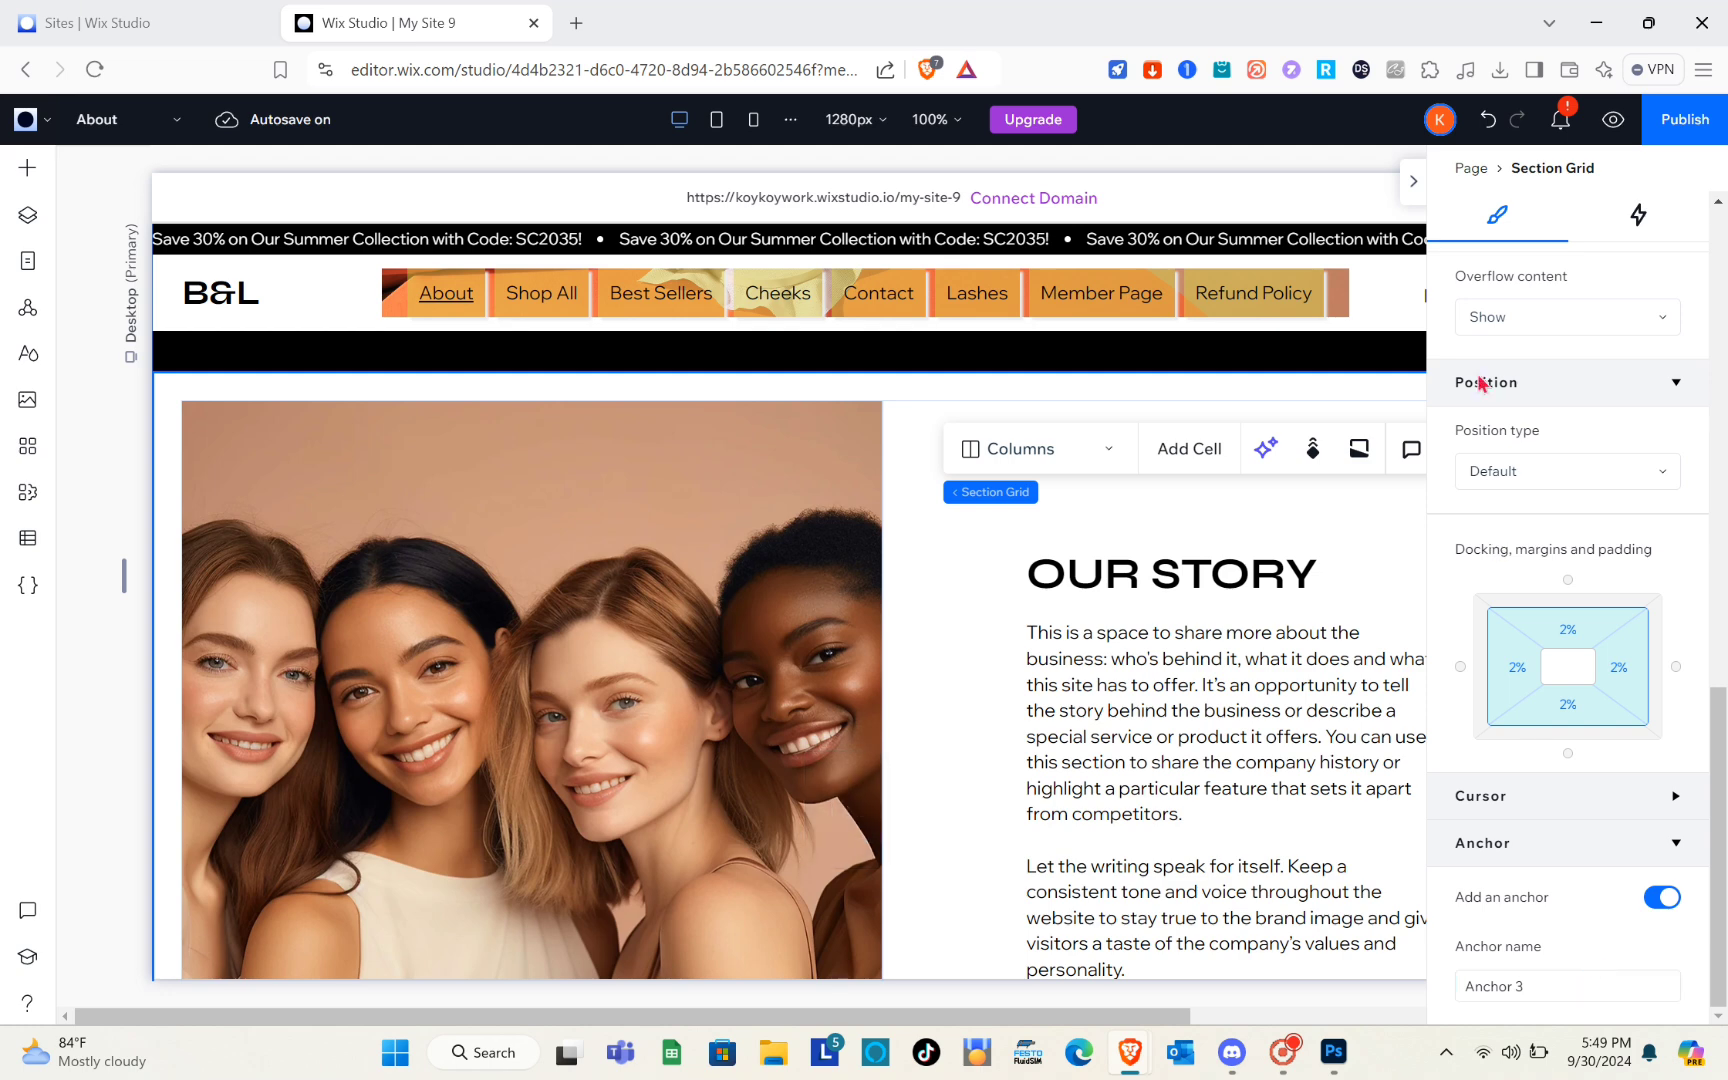
left_click(1414, 184)
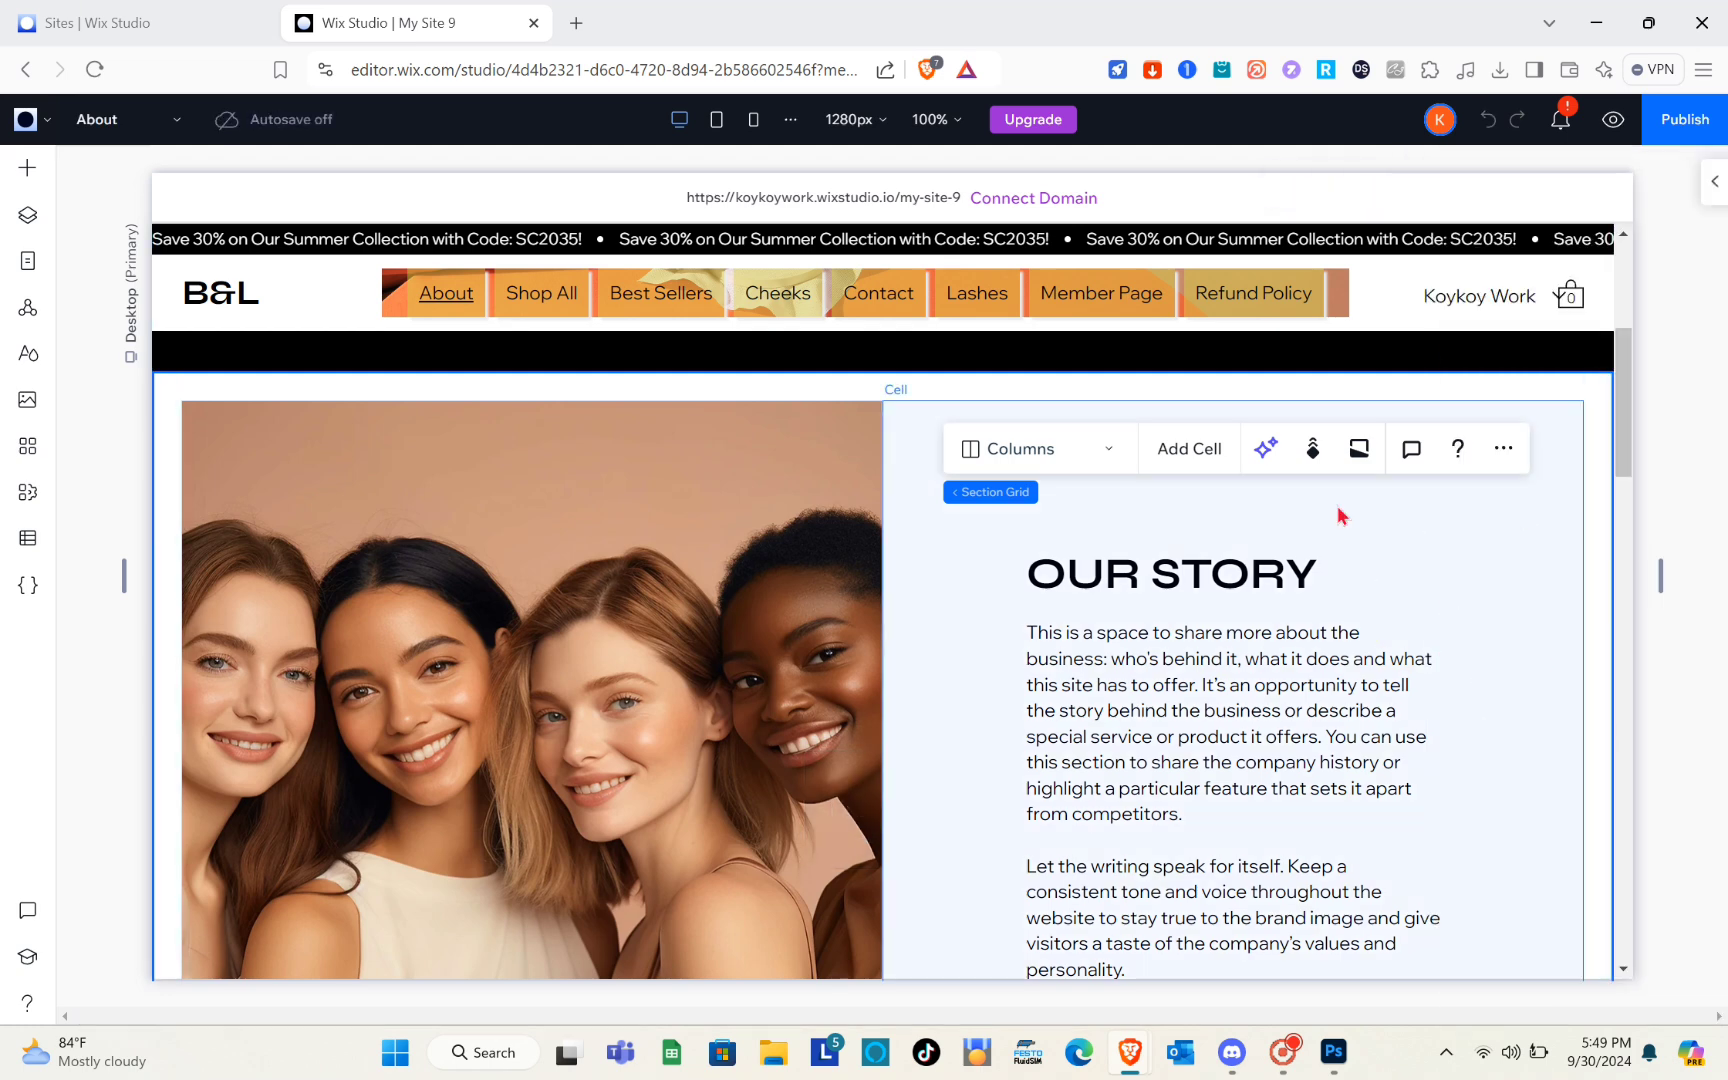
left_click(174, 128)
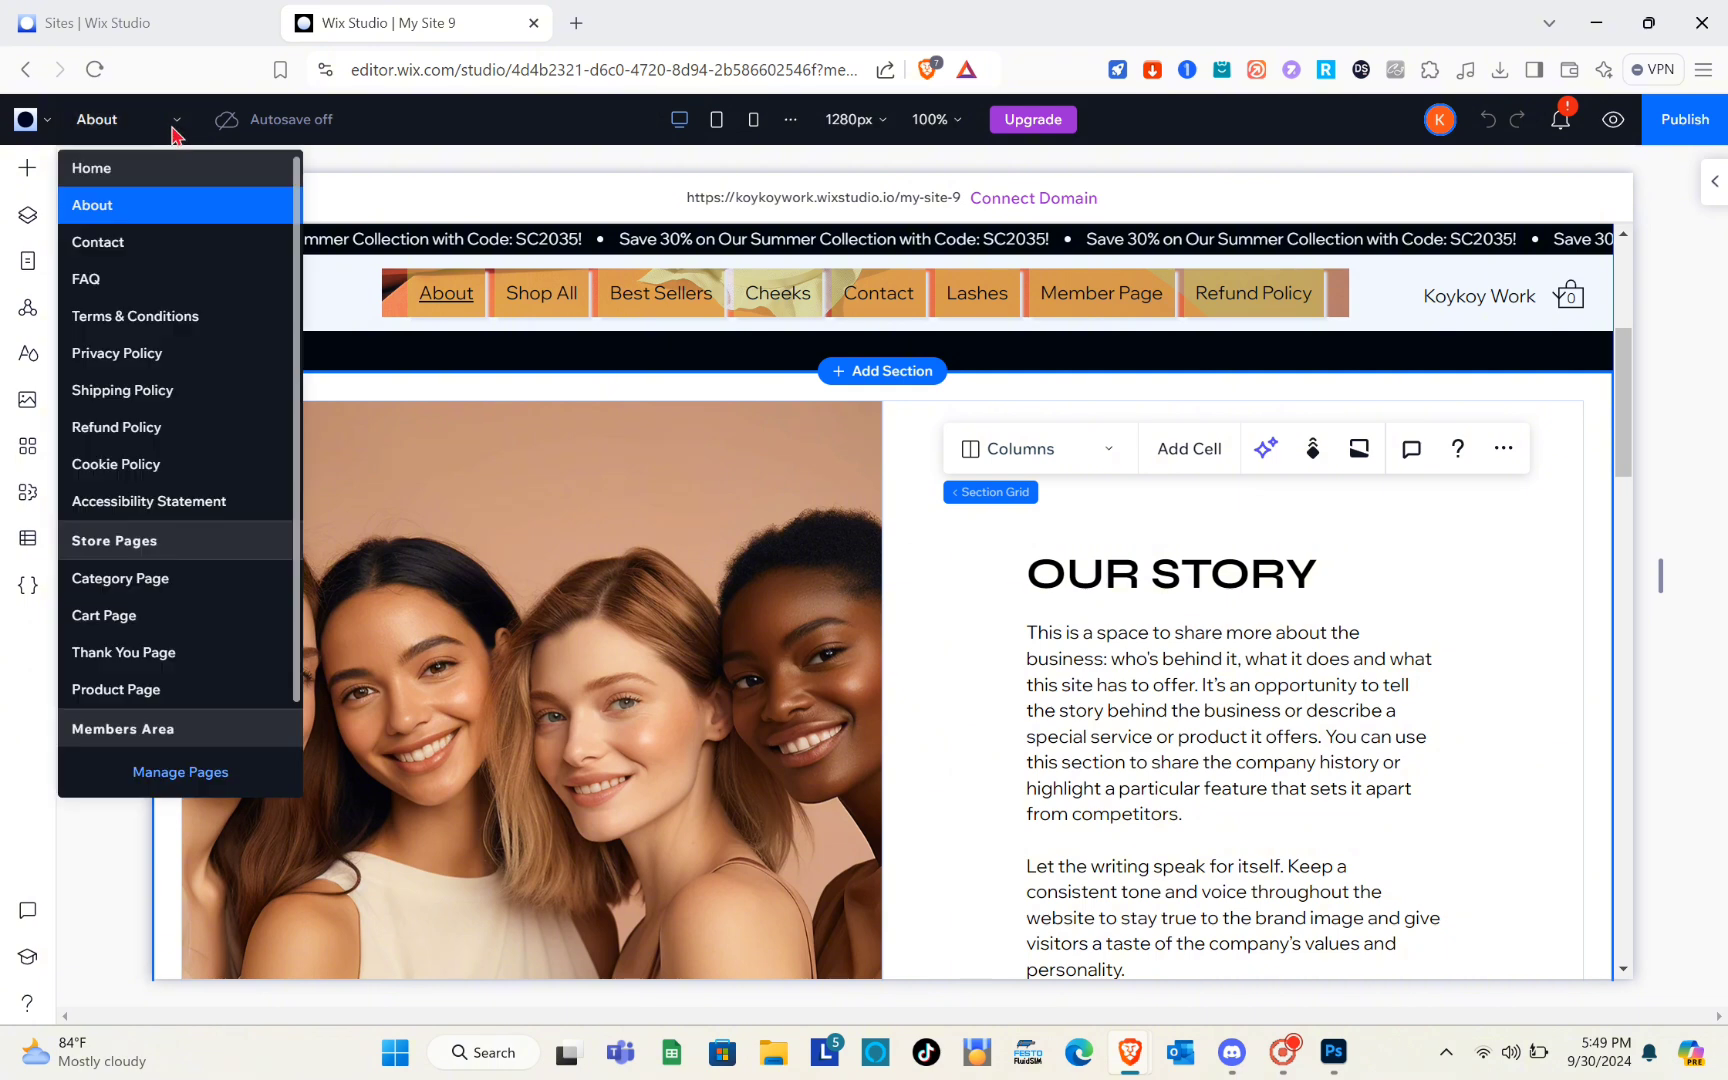
left_click(127, 170)
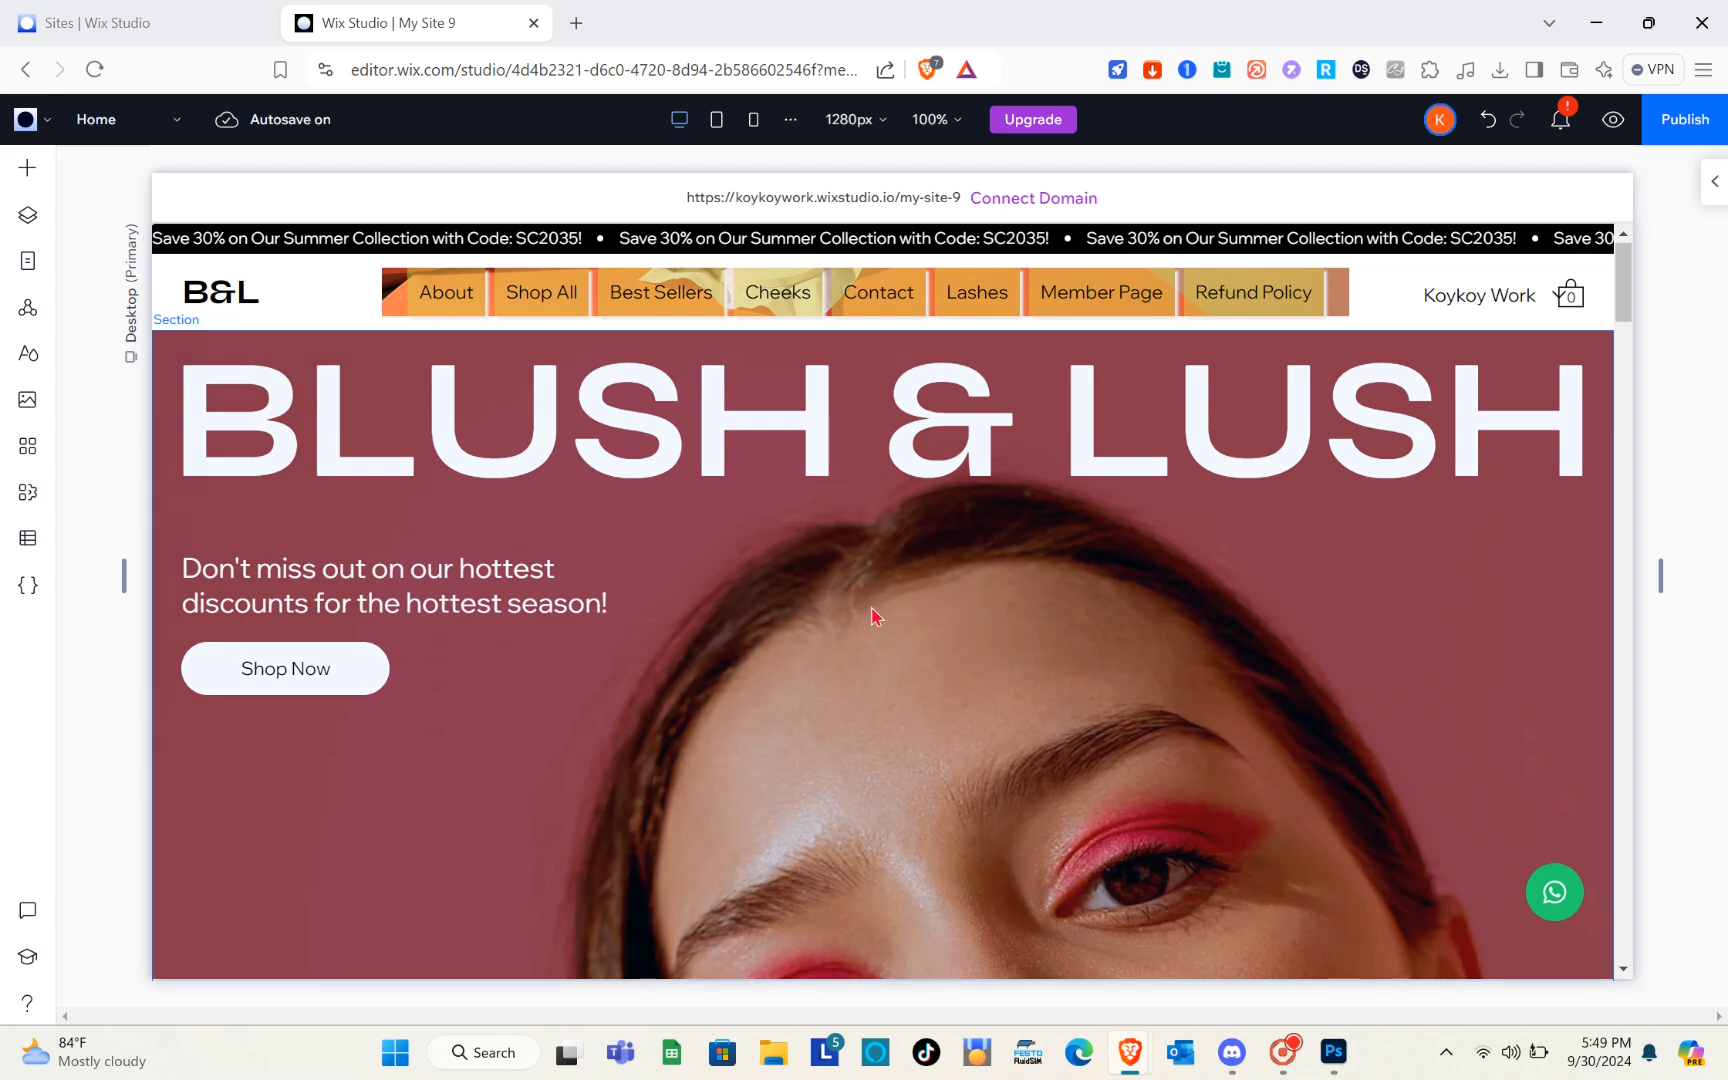
scroll(872, 613, "down", 10)
scroll(875, 617, "up", 1)
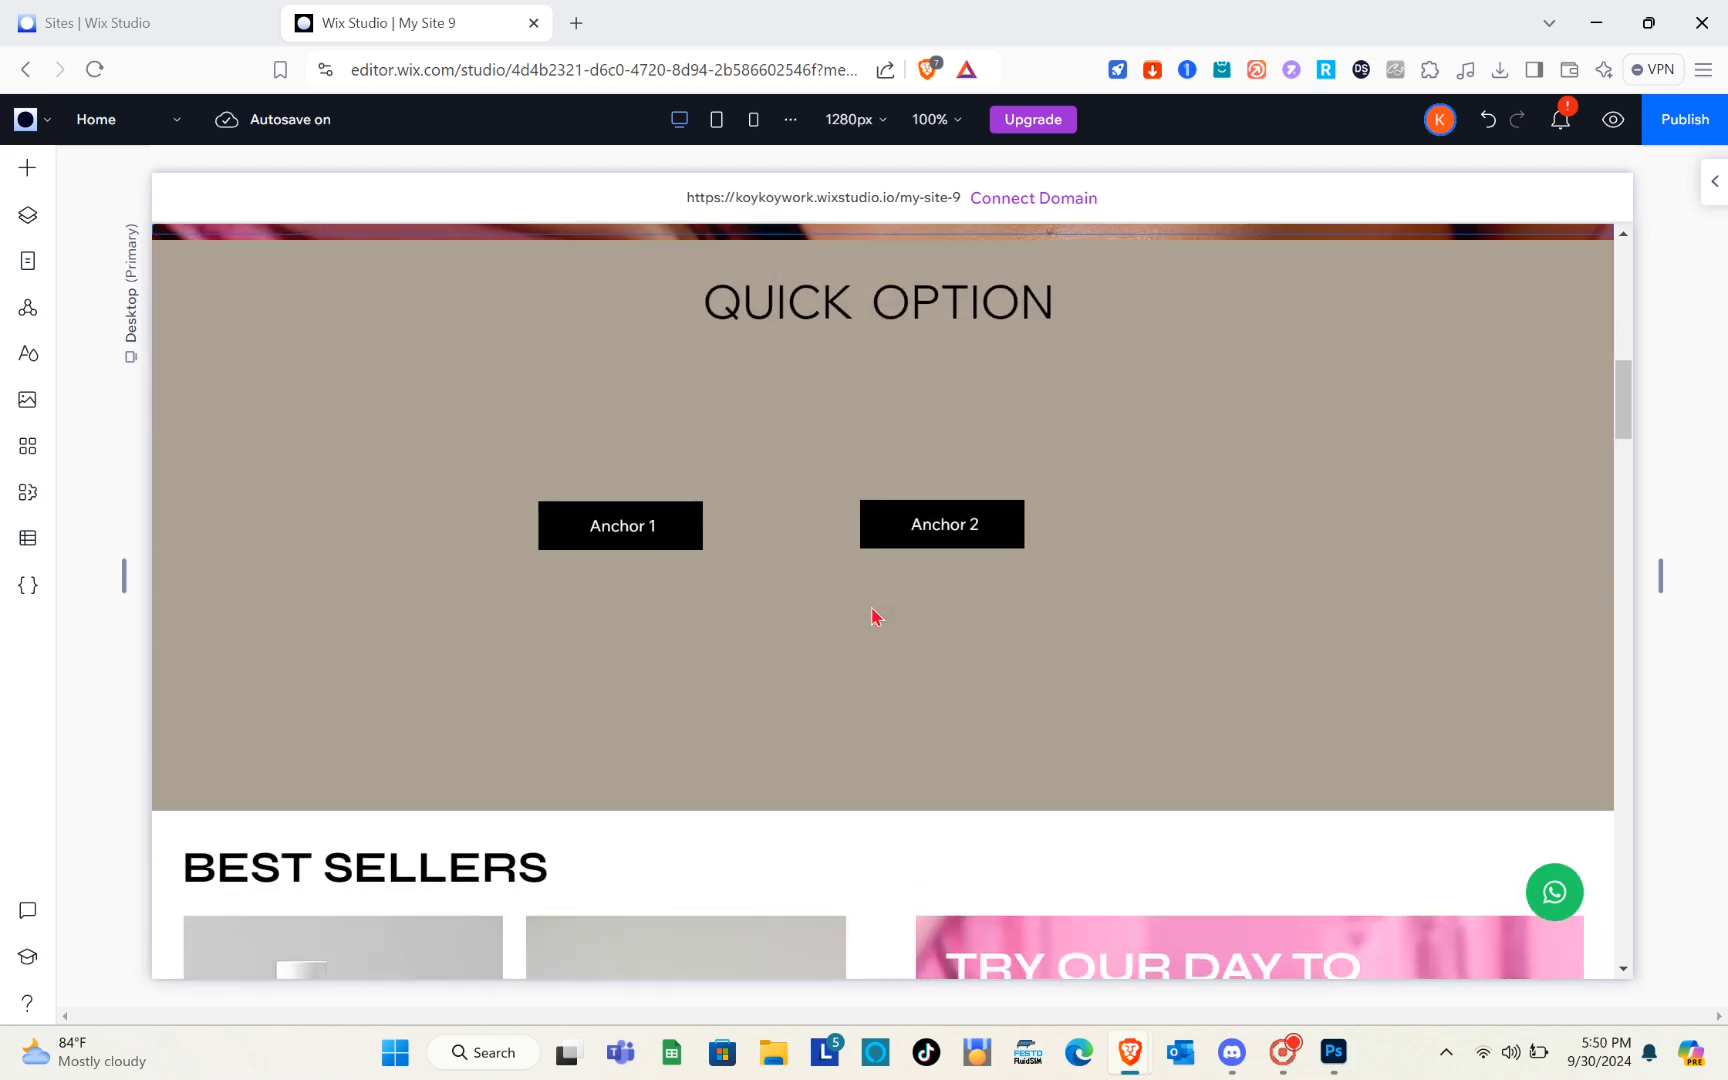
Add the yellow RSVP styled button below the Anchor 1 and Anchor 2 buttons and move the QUICK OPTION heading left above them
left_click(783, 505)
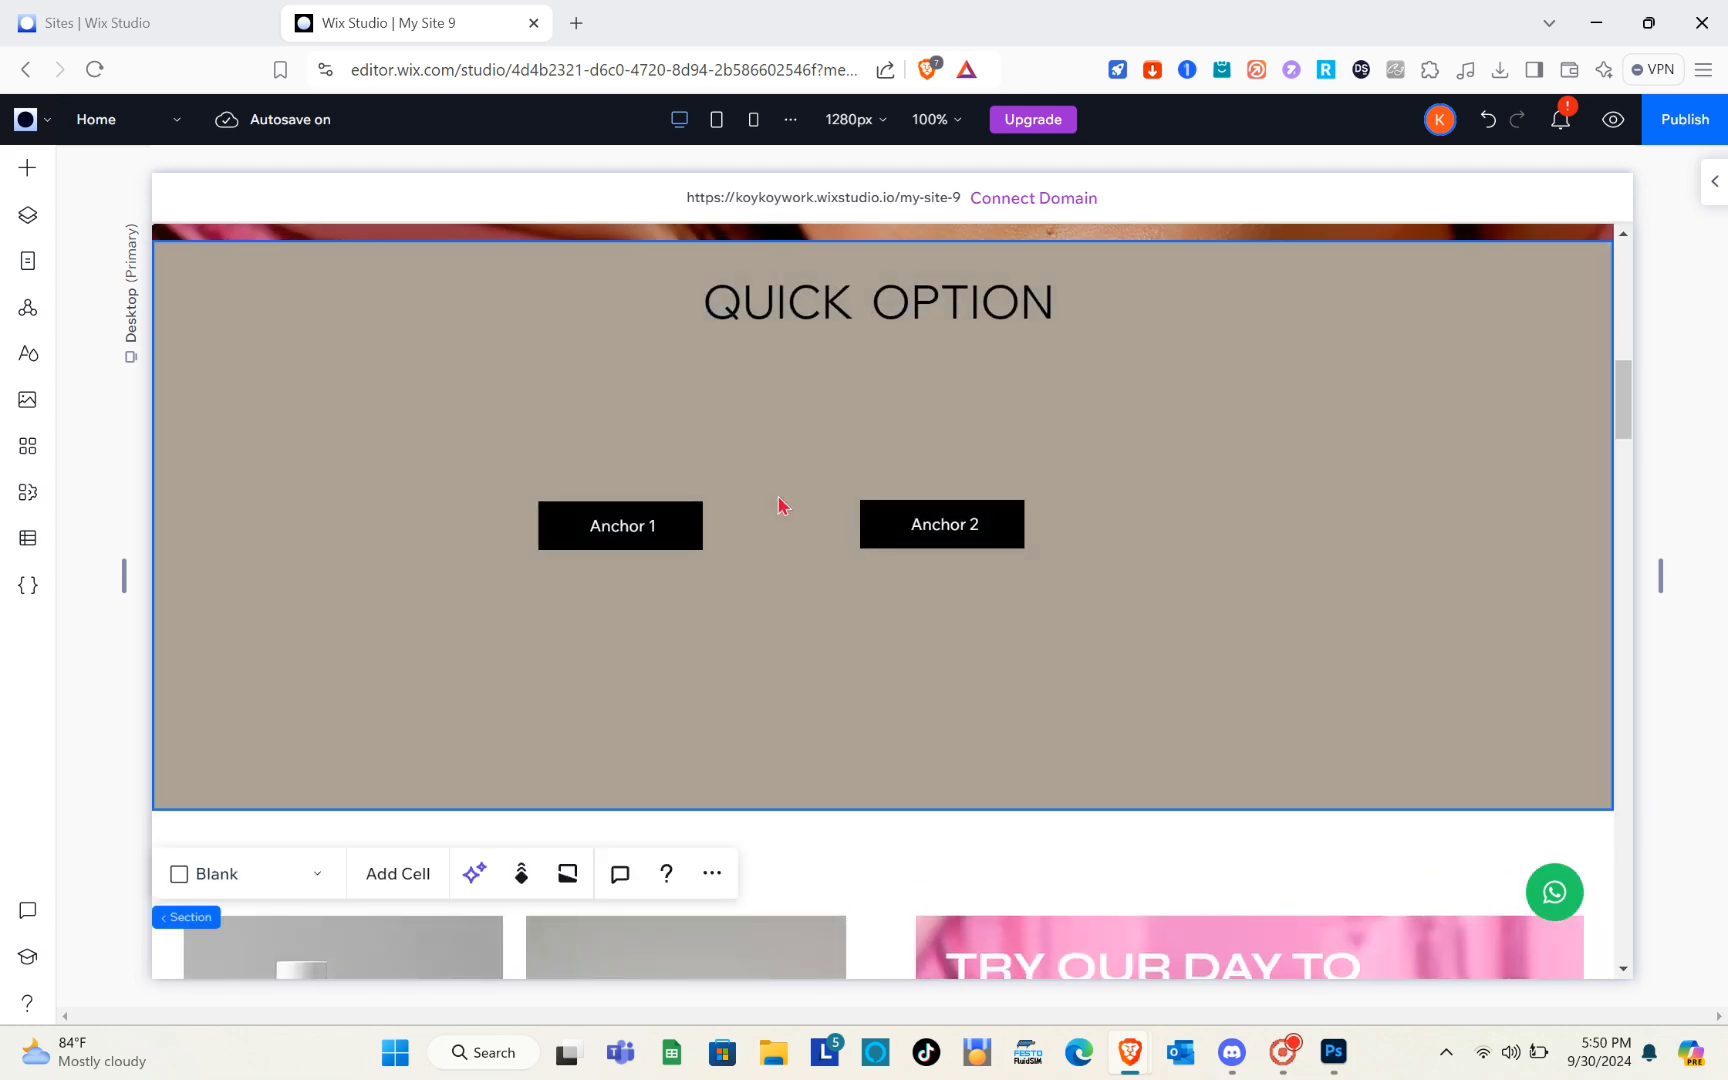
left_click(30, 170)
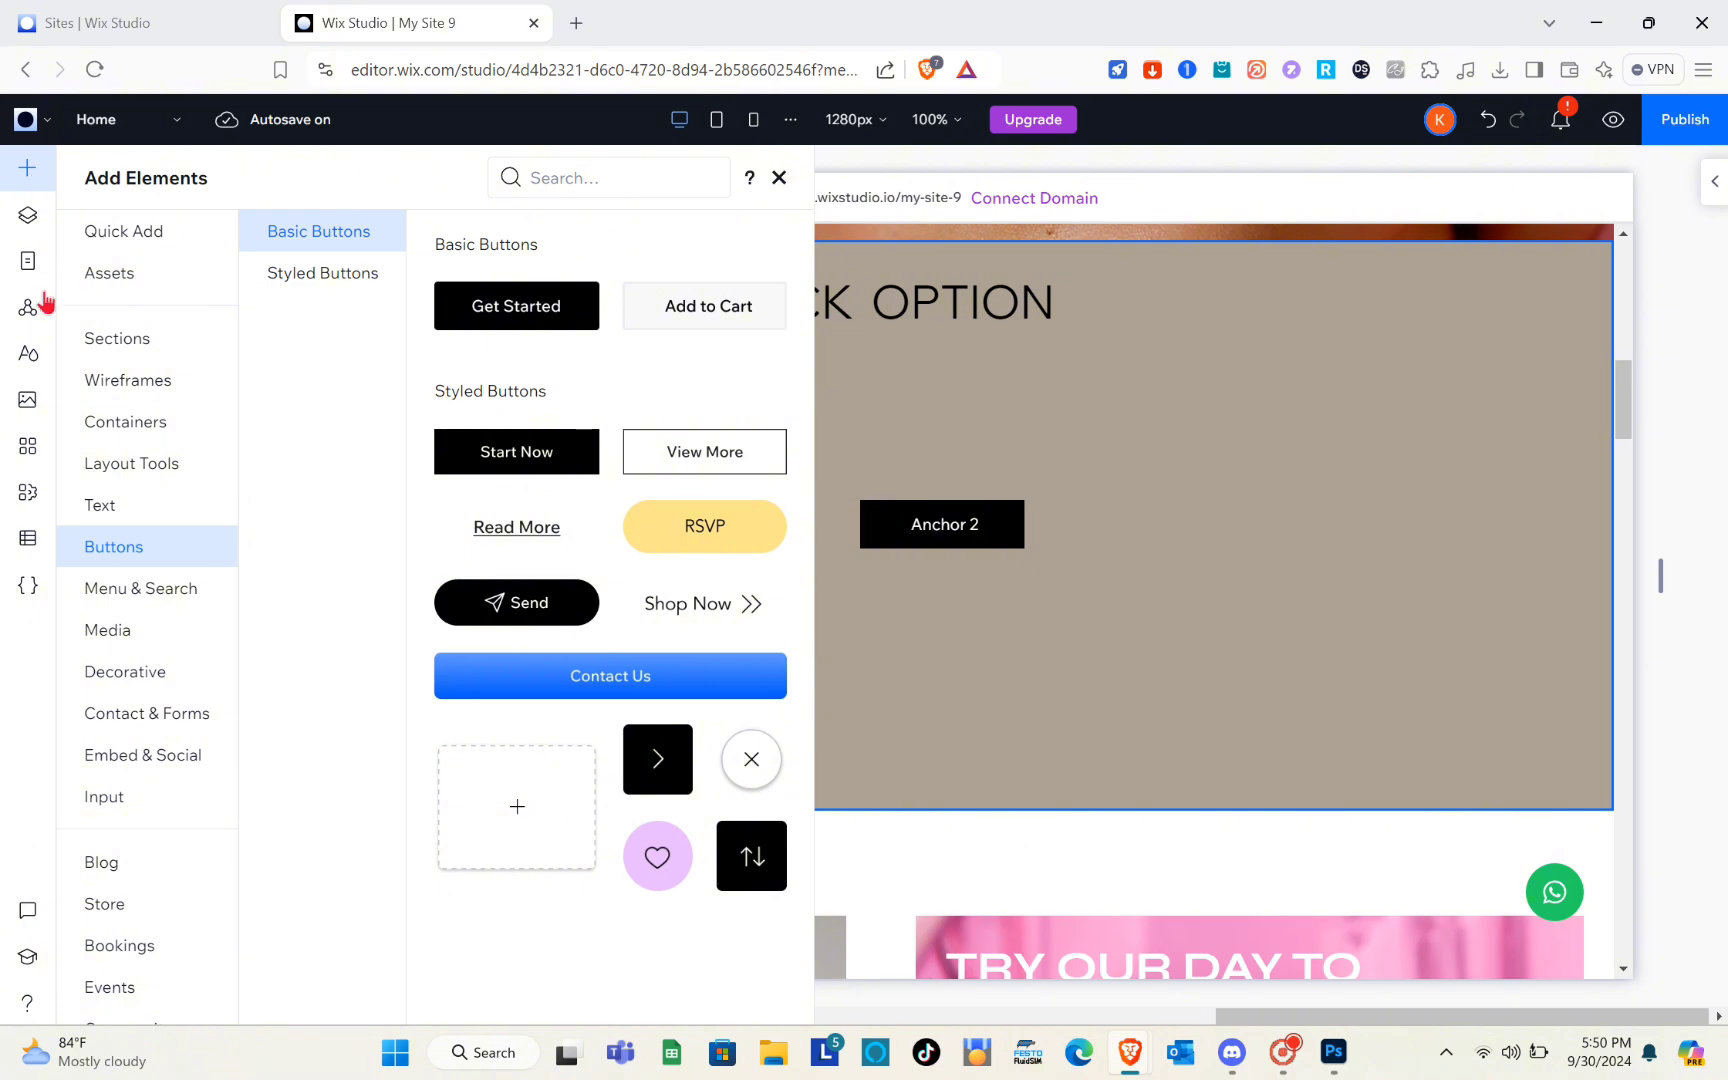
left_click_drag(717, 532, 790, 634)
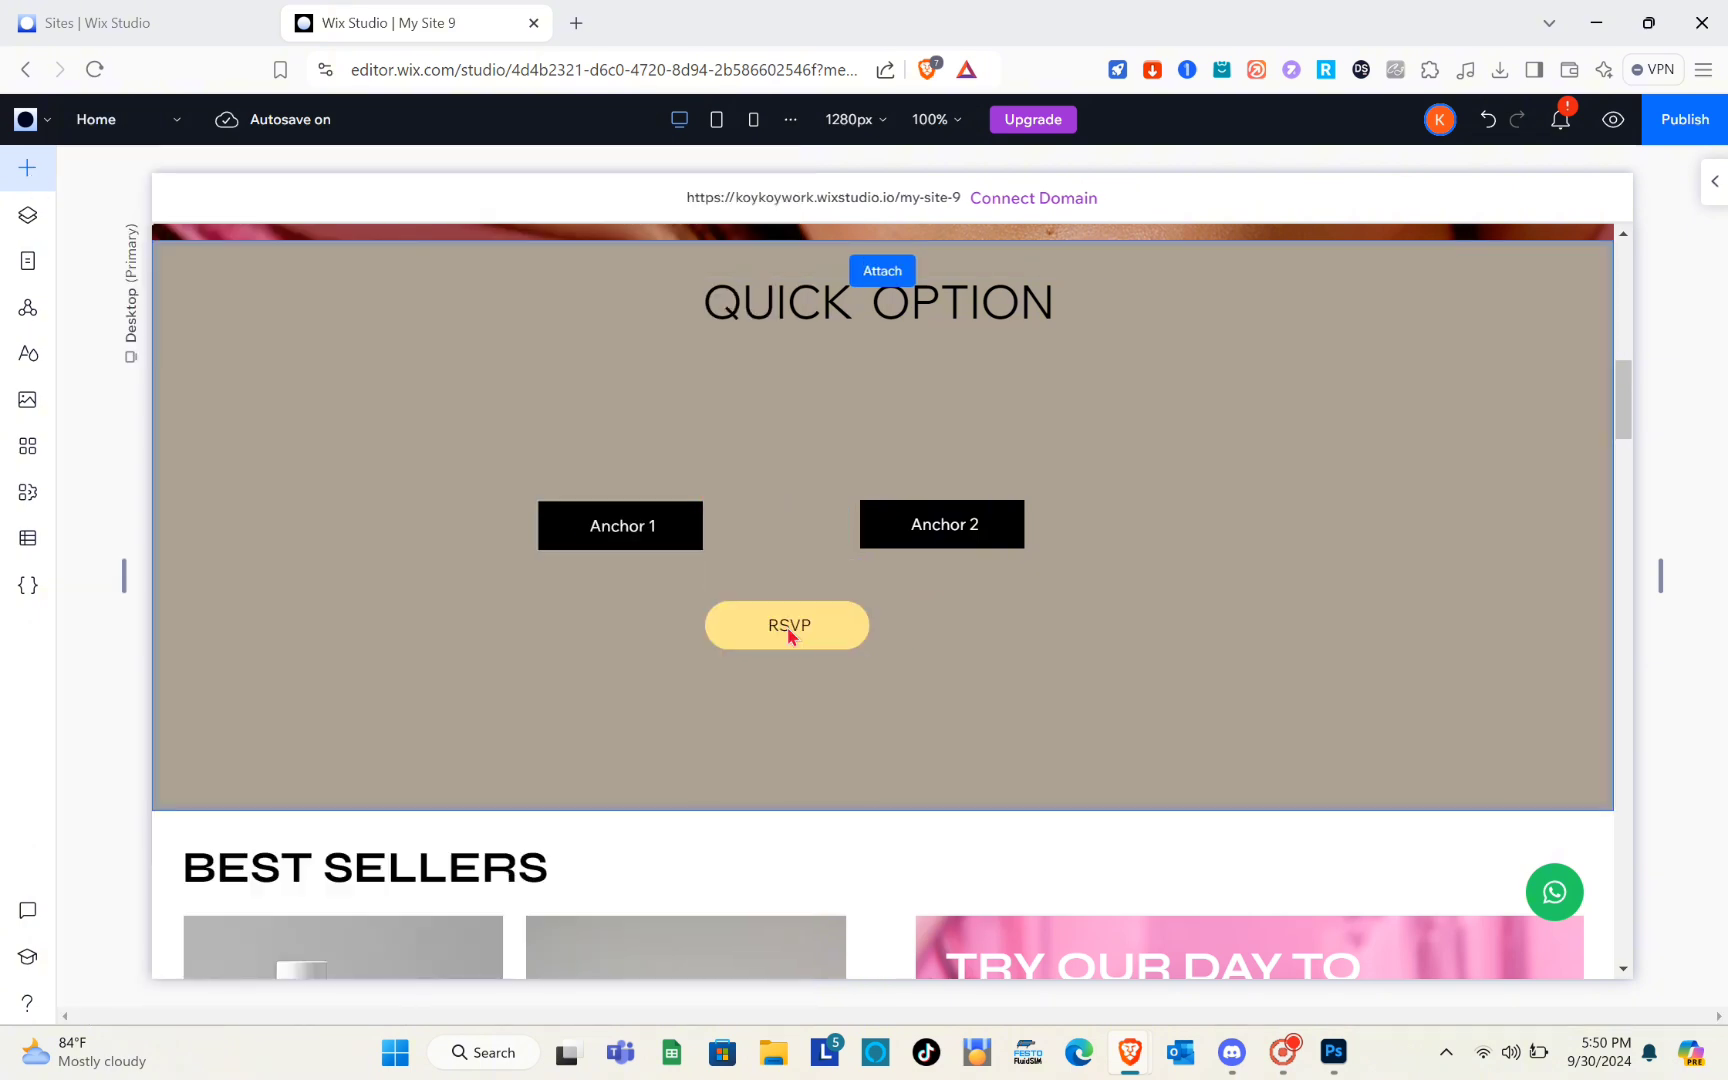
left_click(955, 290)
left_click_drag(955, 290, 853, 300)
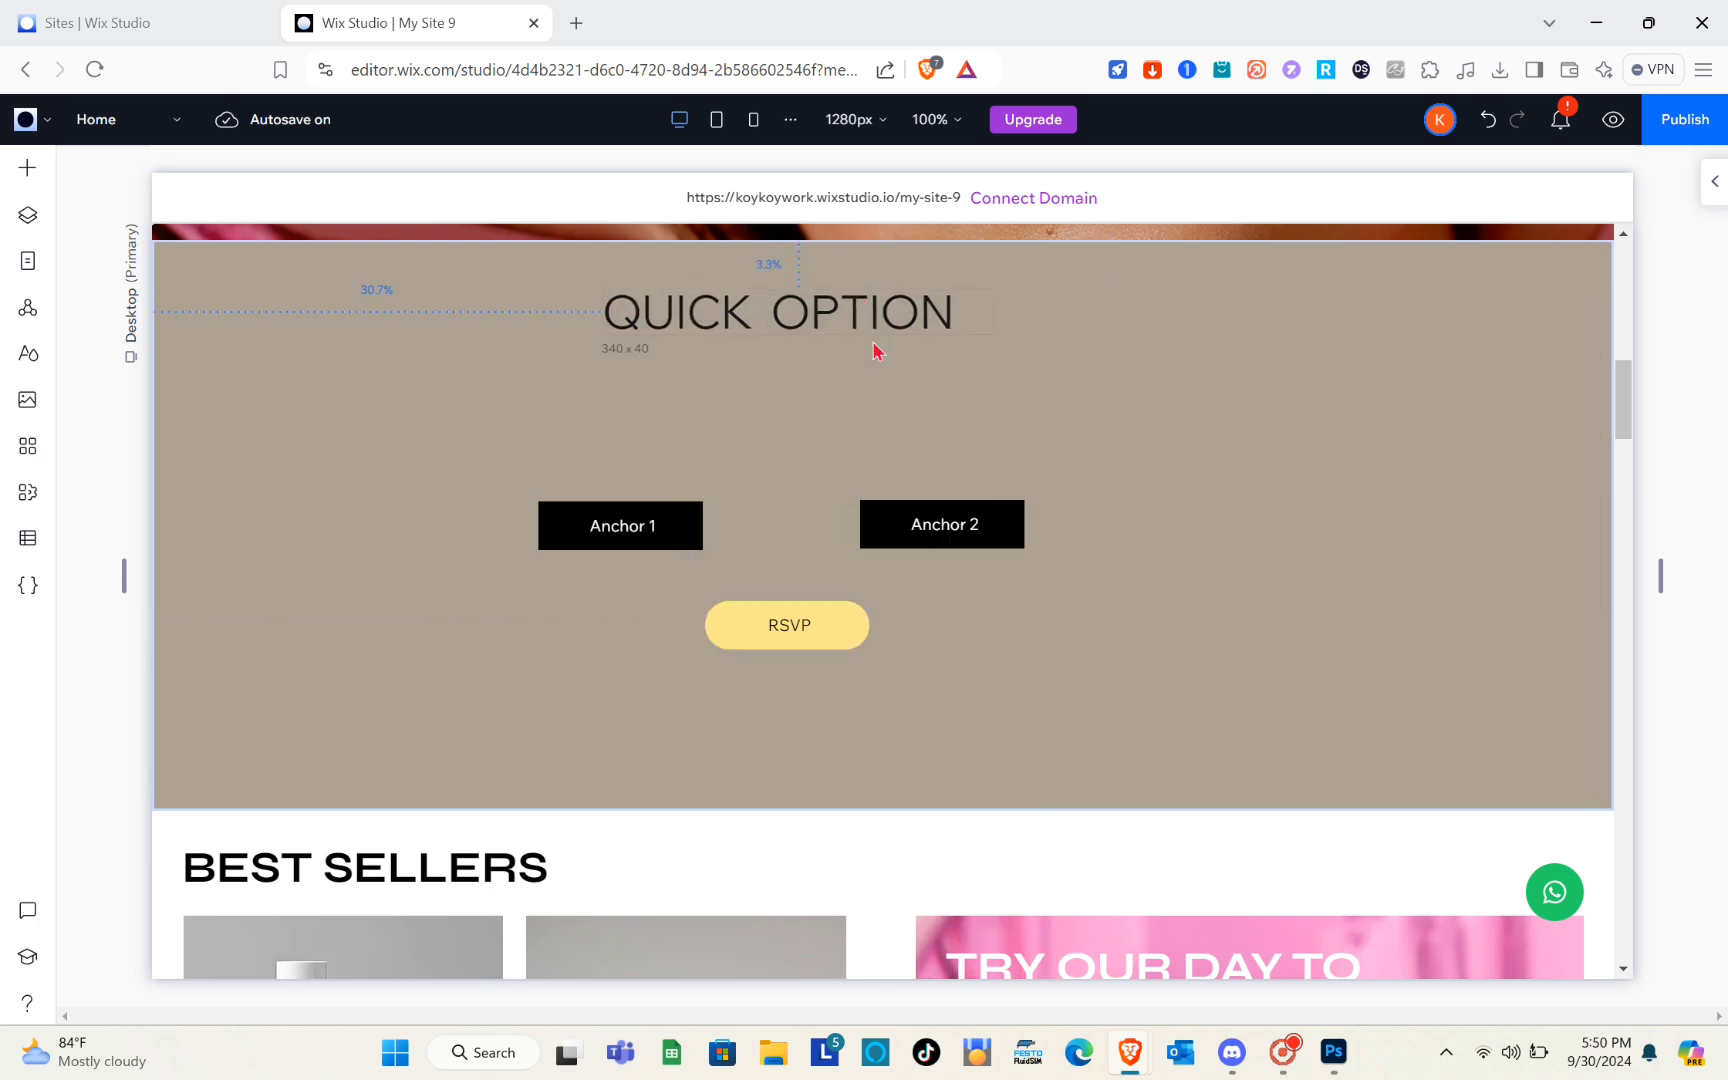
Change the yellow RSVP button's text to "Anchor 3"
left_click(776, 625)
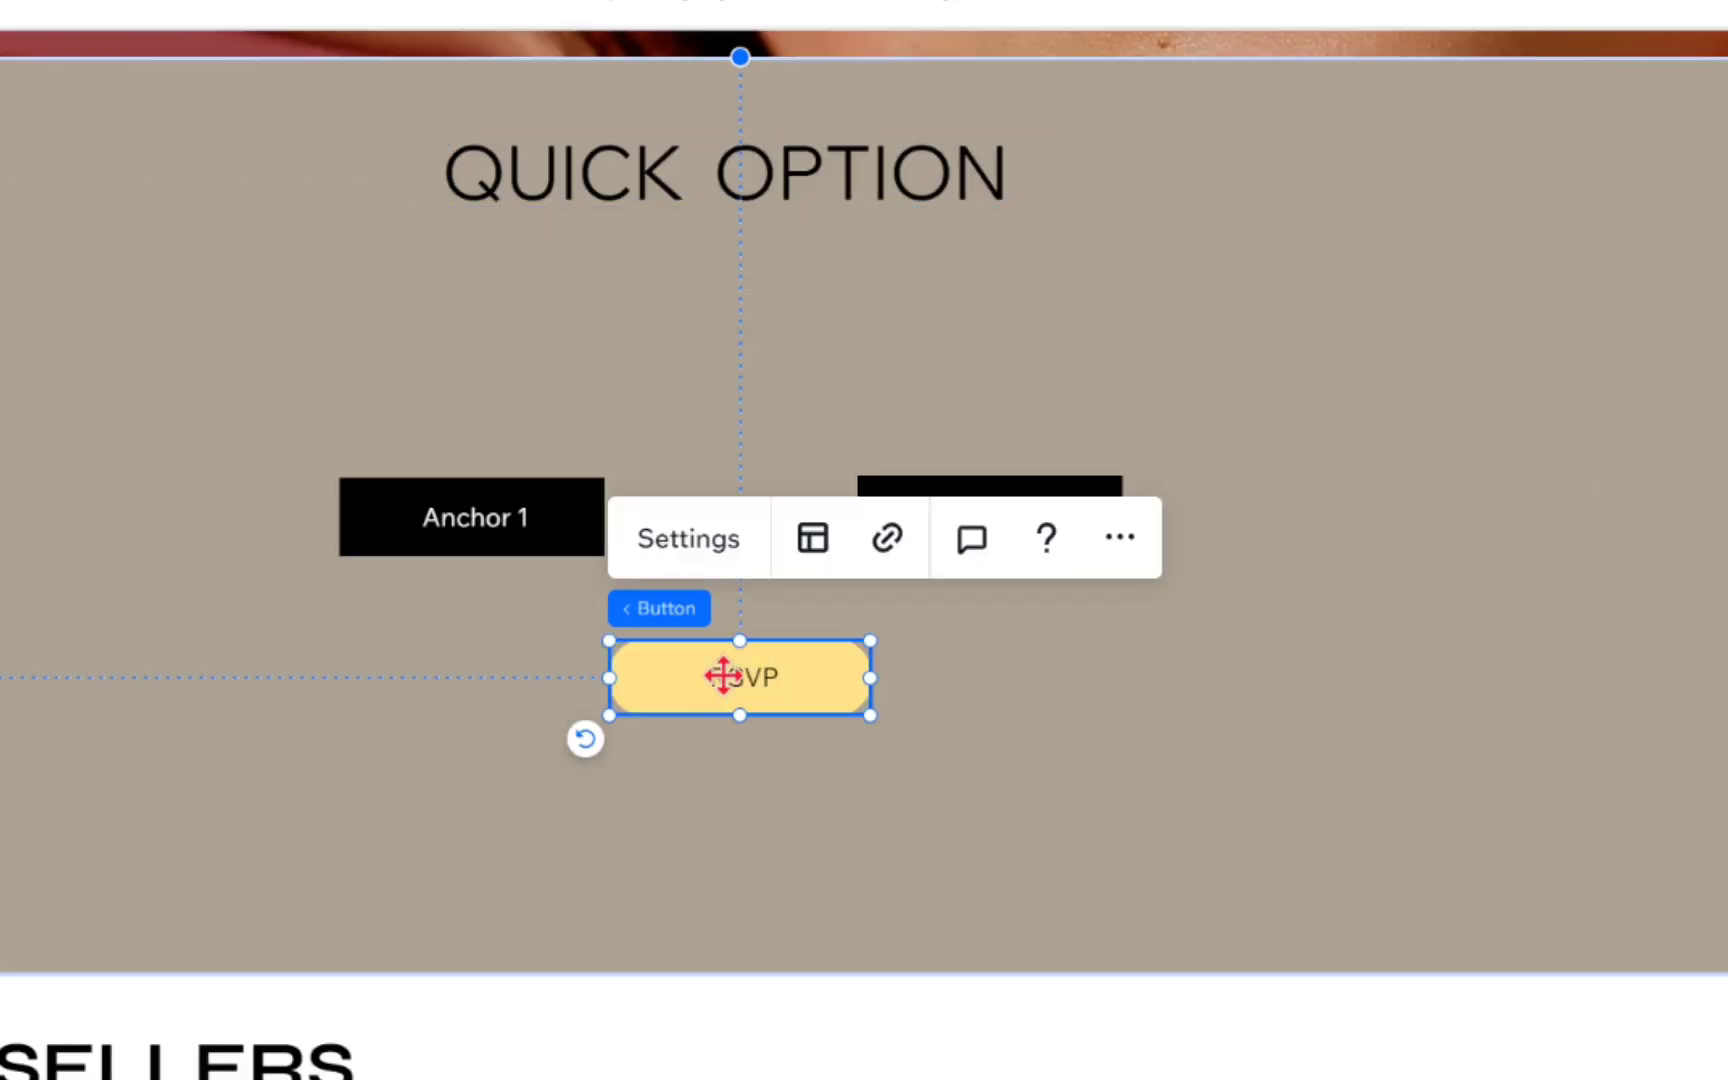
left_click(702, 565)
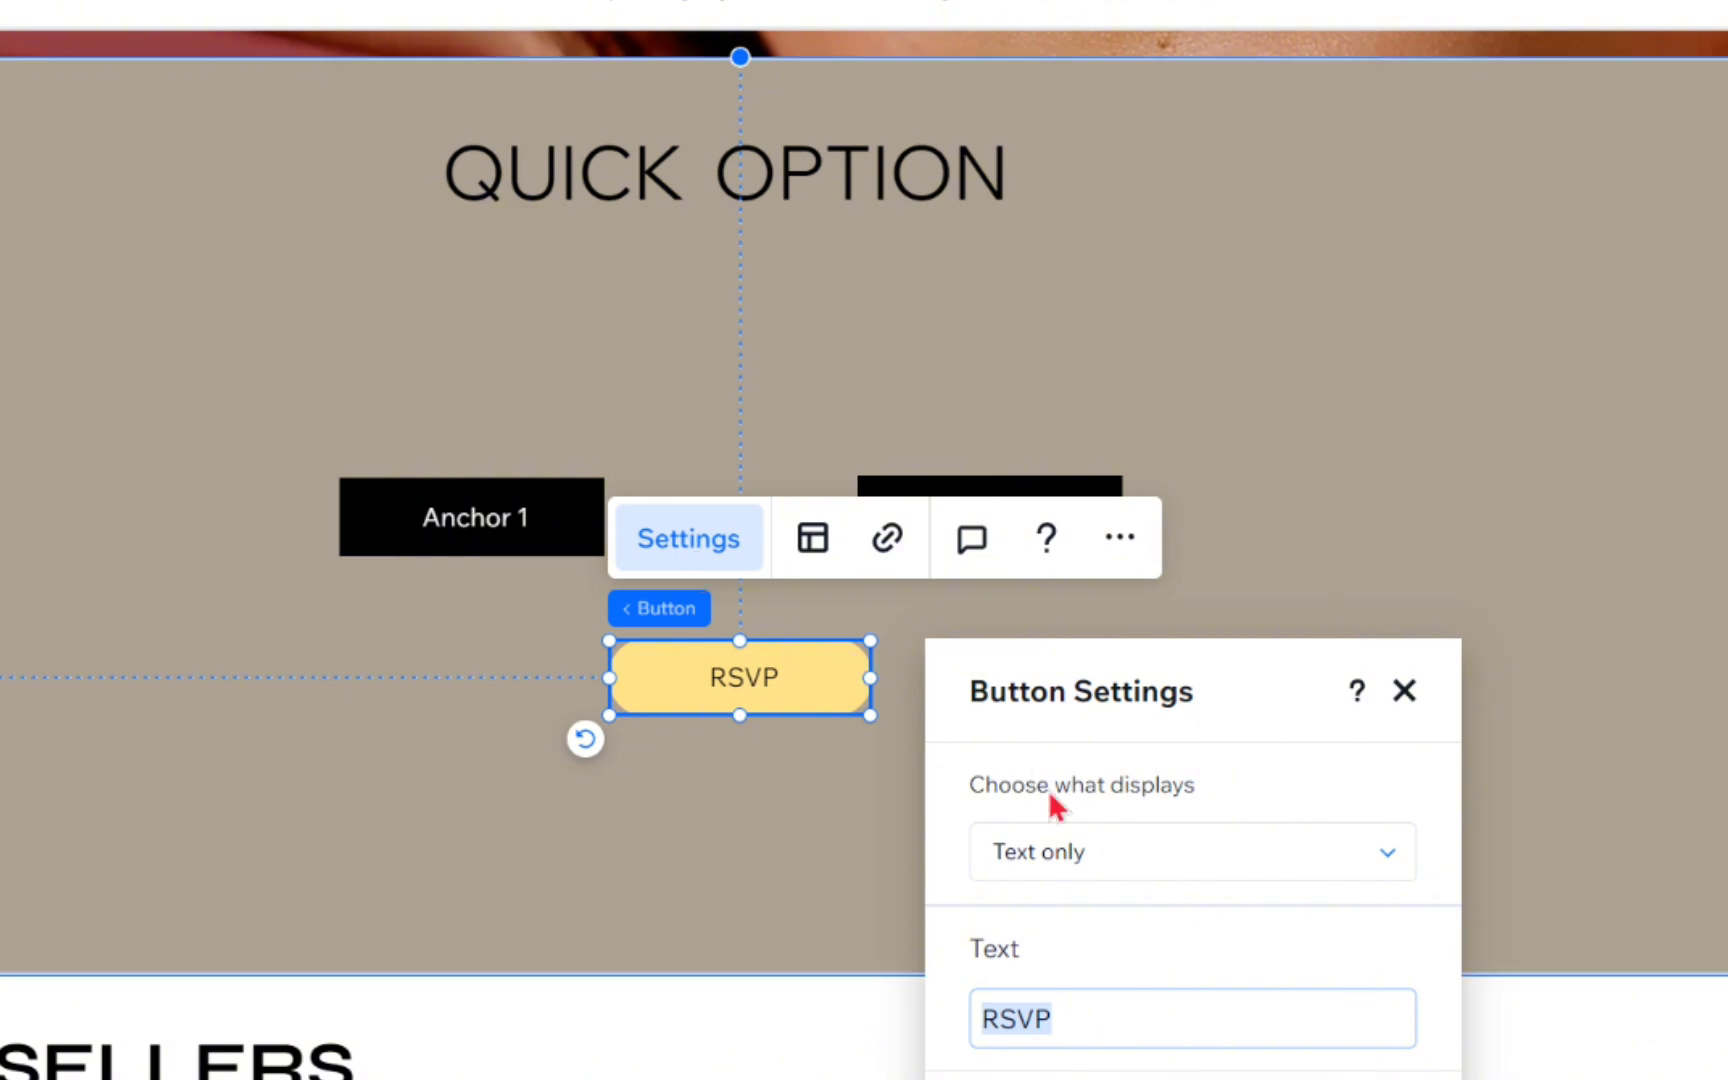
key("BackSpace")
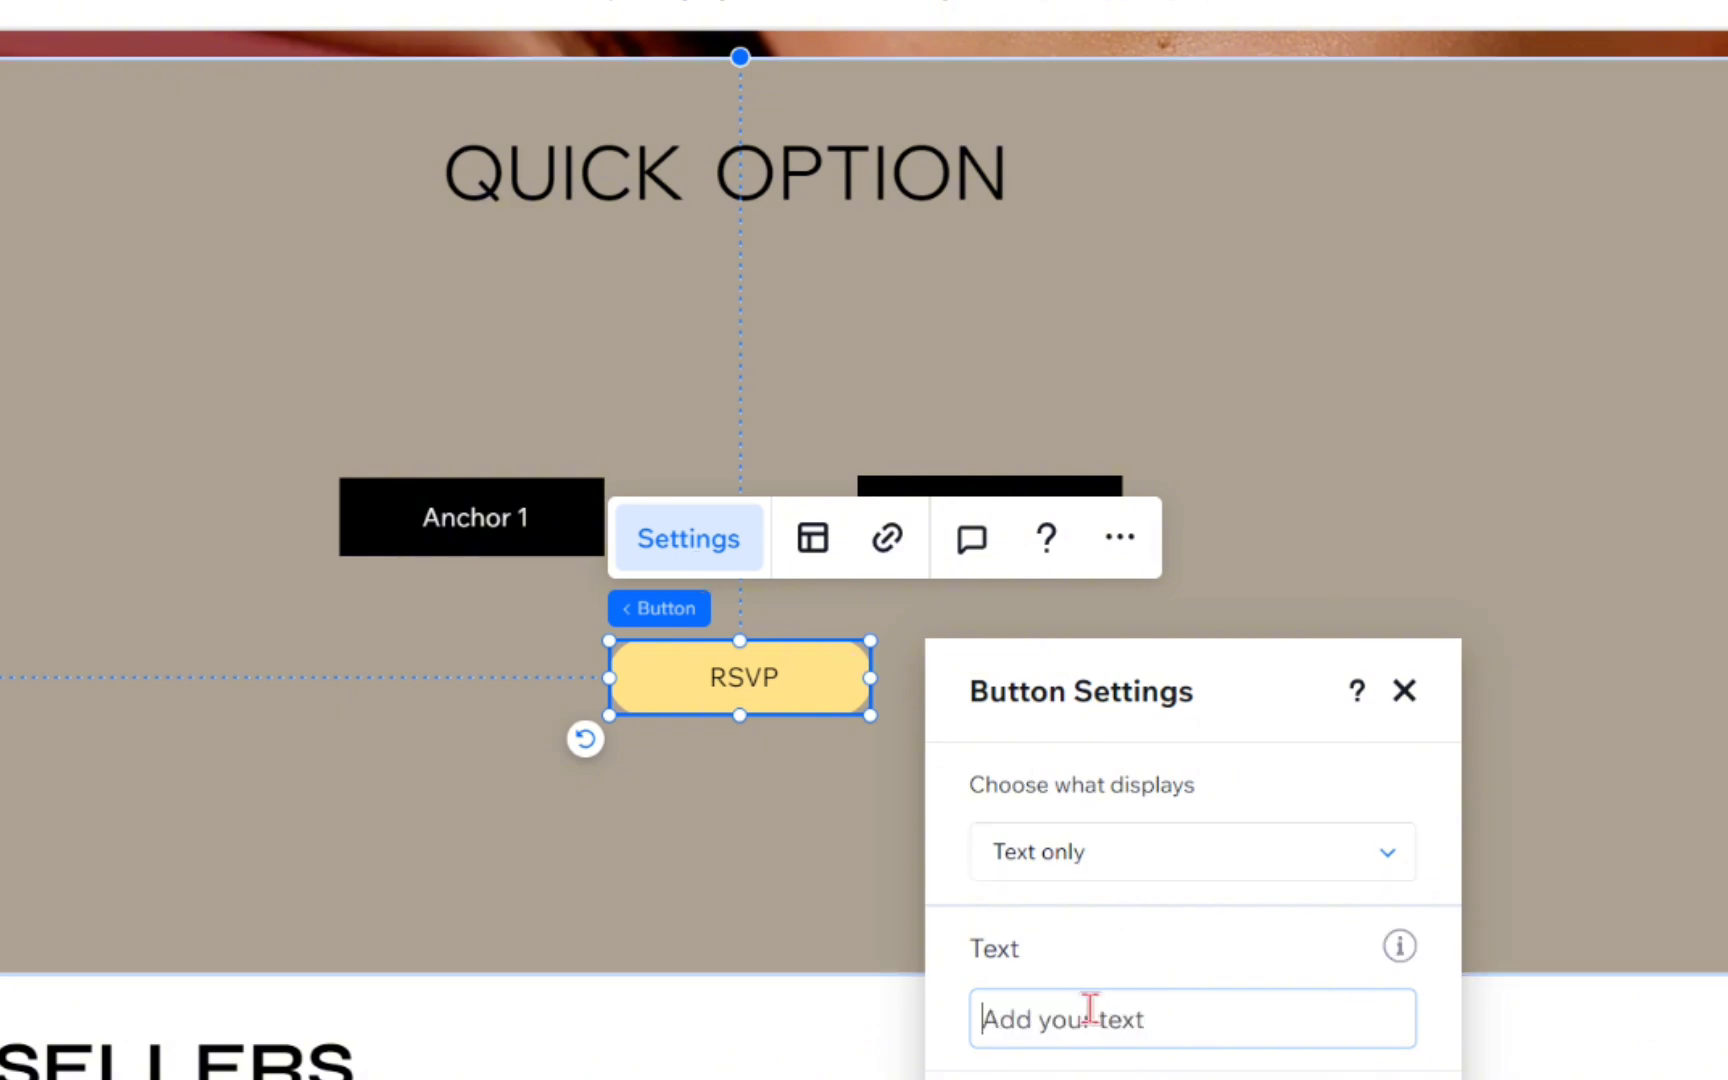
type("Anchor 3")
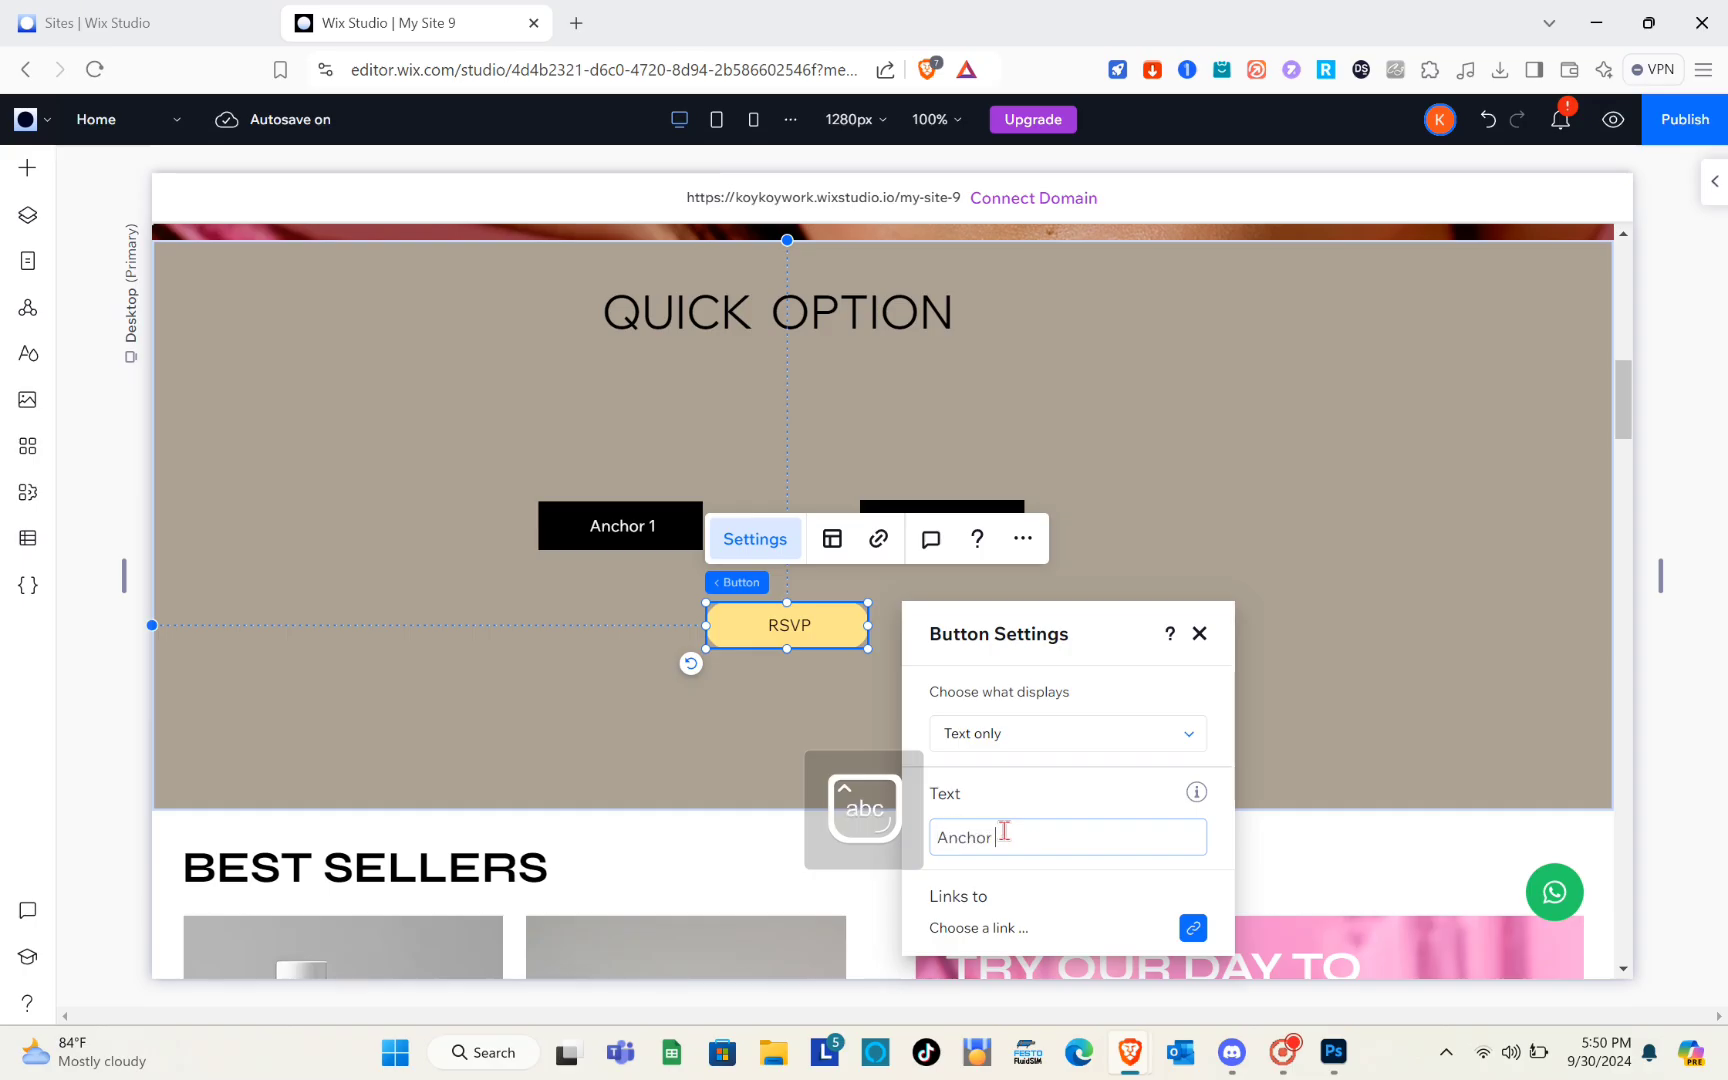
left_click(1199, 634)
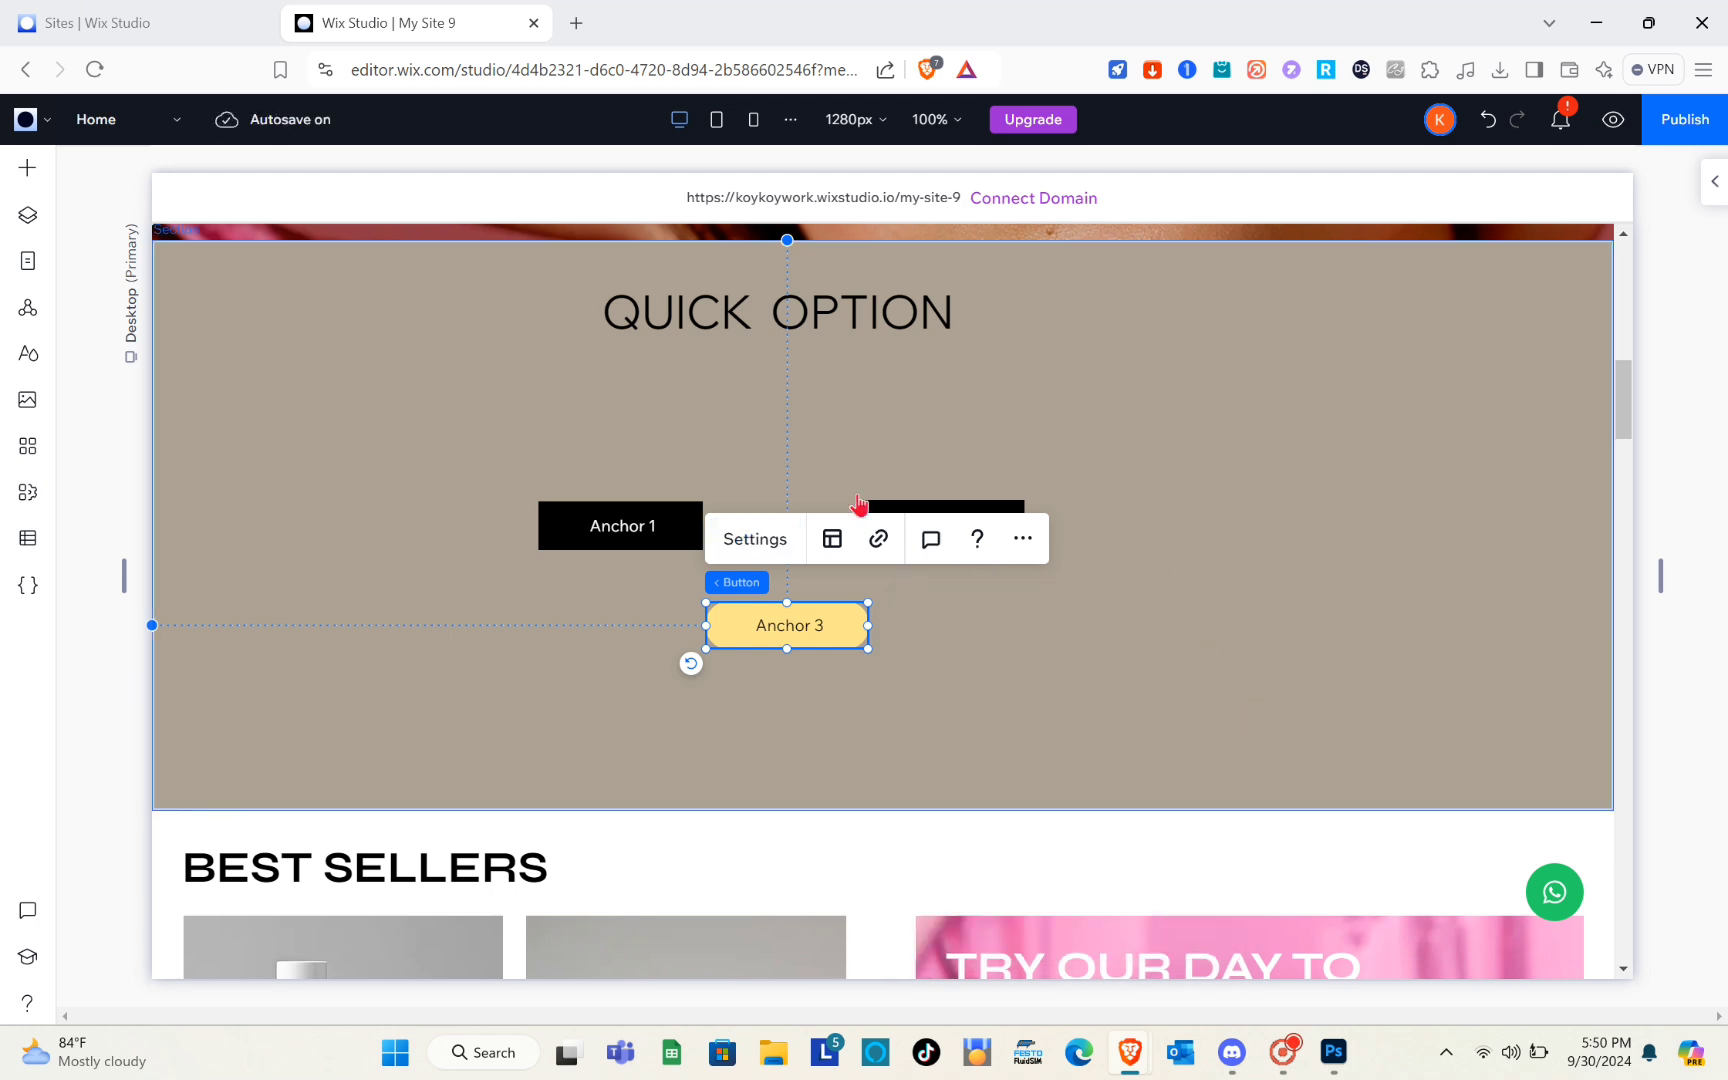
Link the "Anchor 3" button to the anchor named Anchor 3 on the About page
left_click(878, 539)
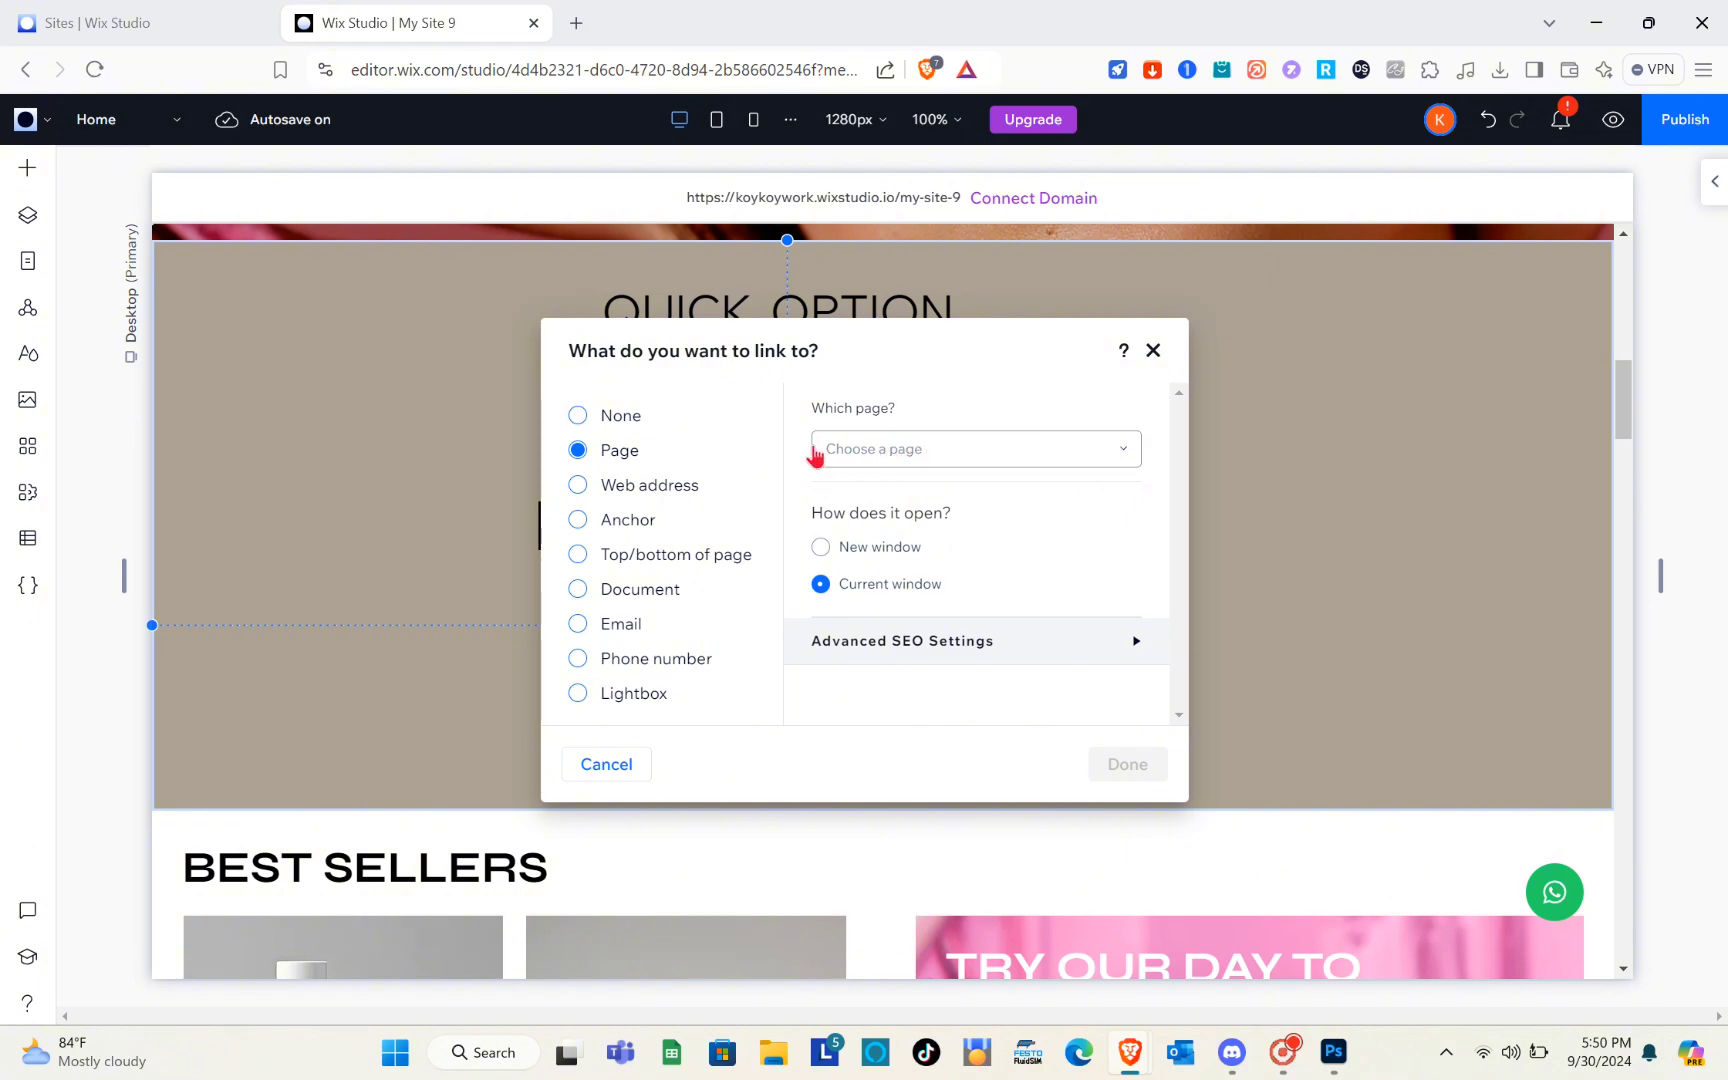
left_click(578, 522)
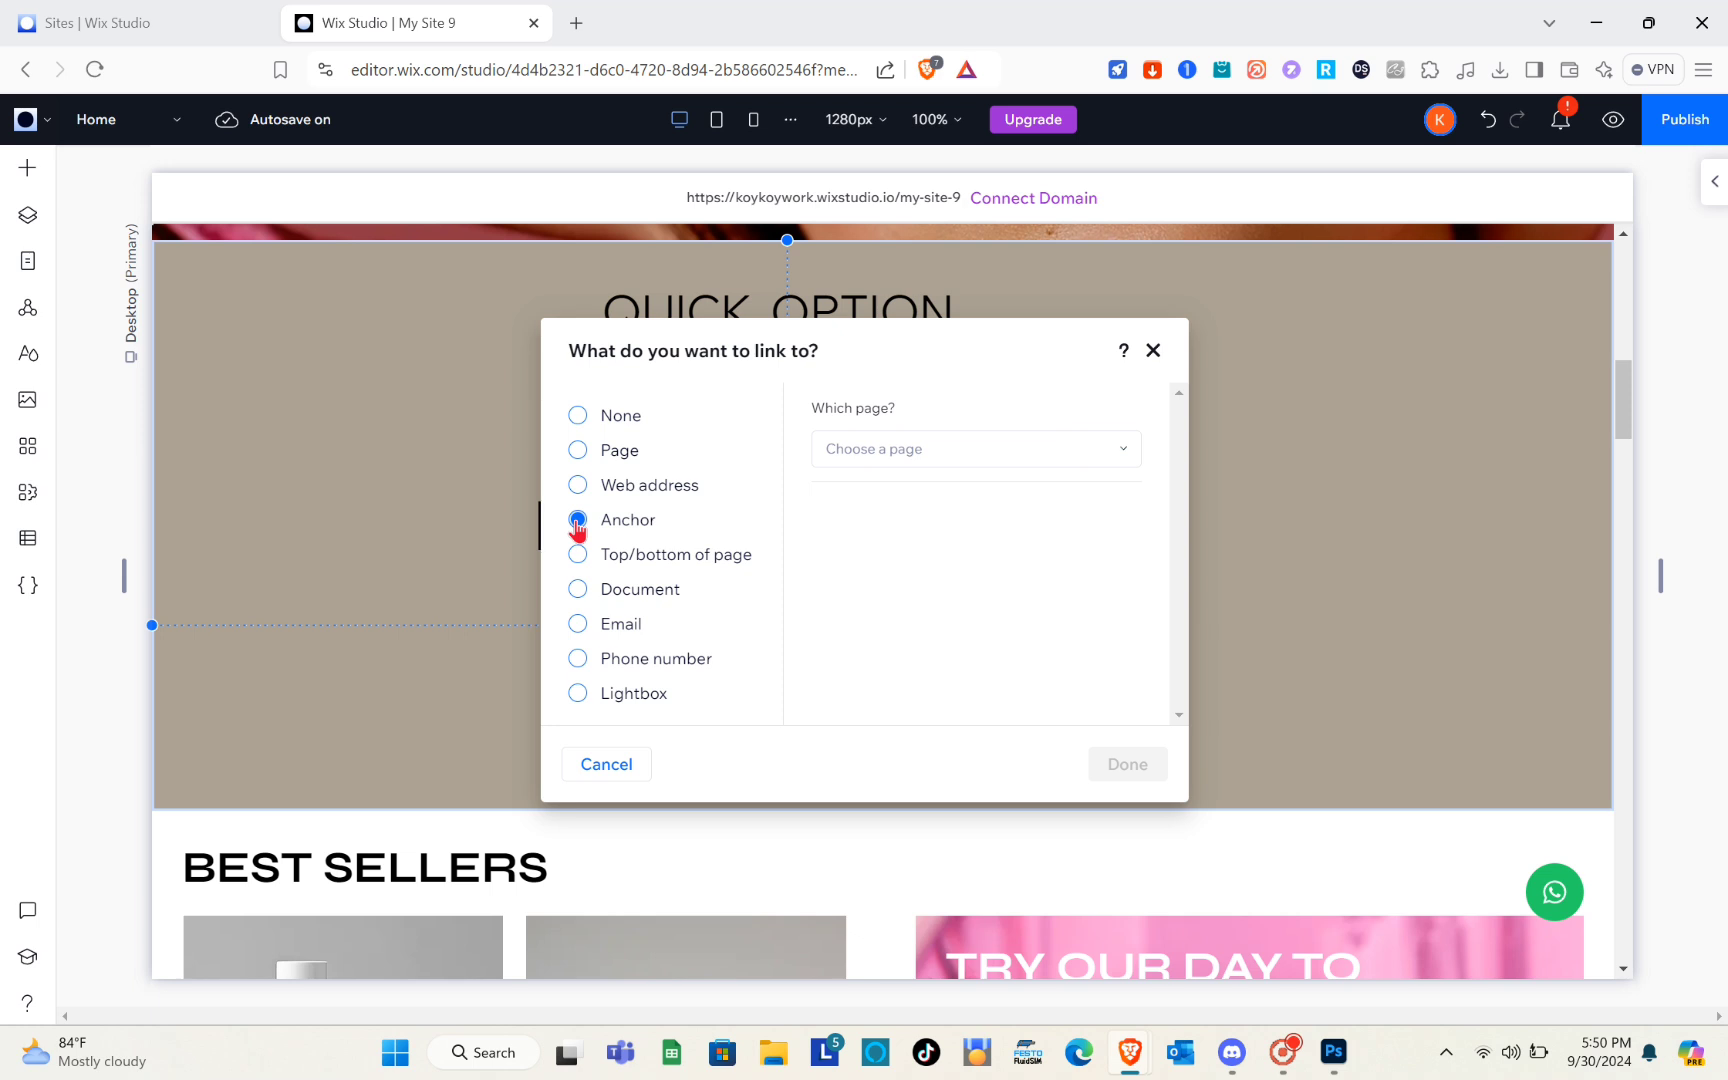
left_click(898, 451)
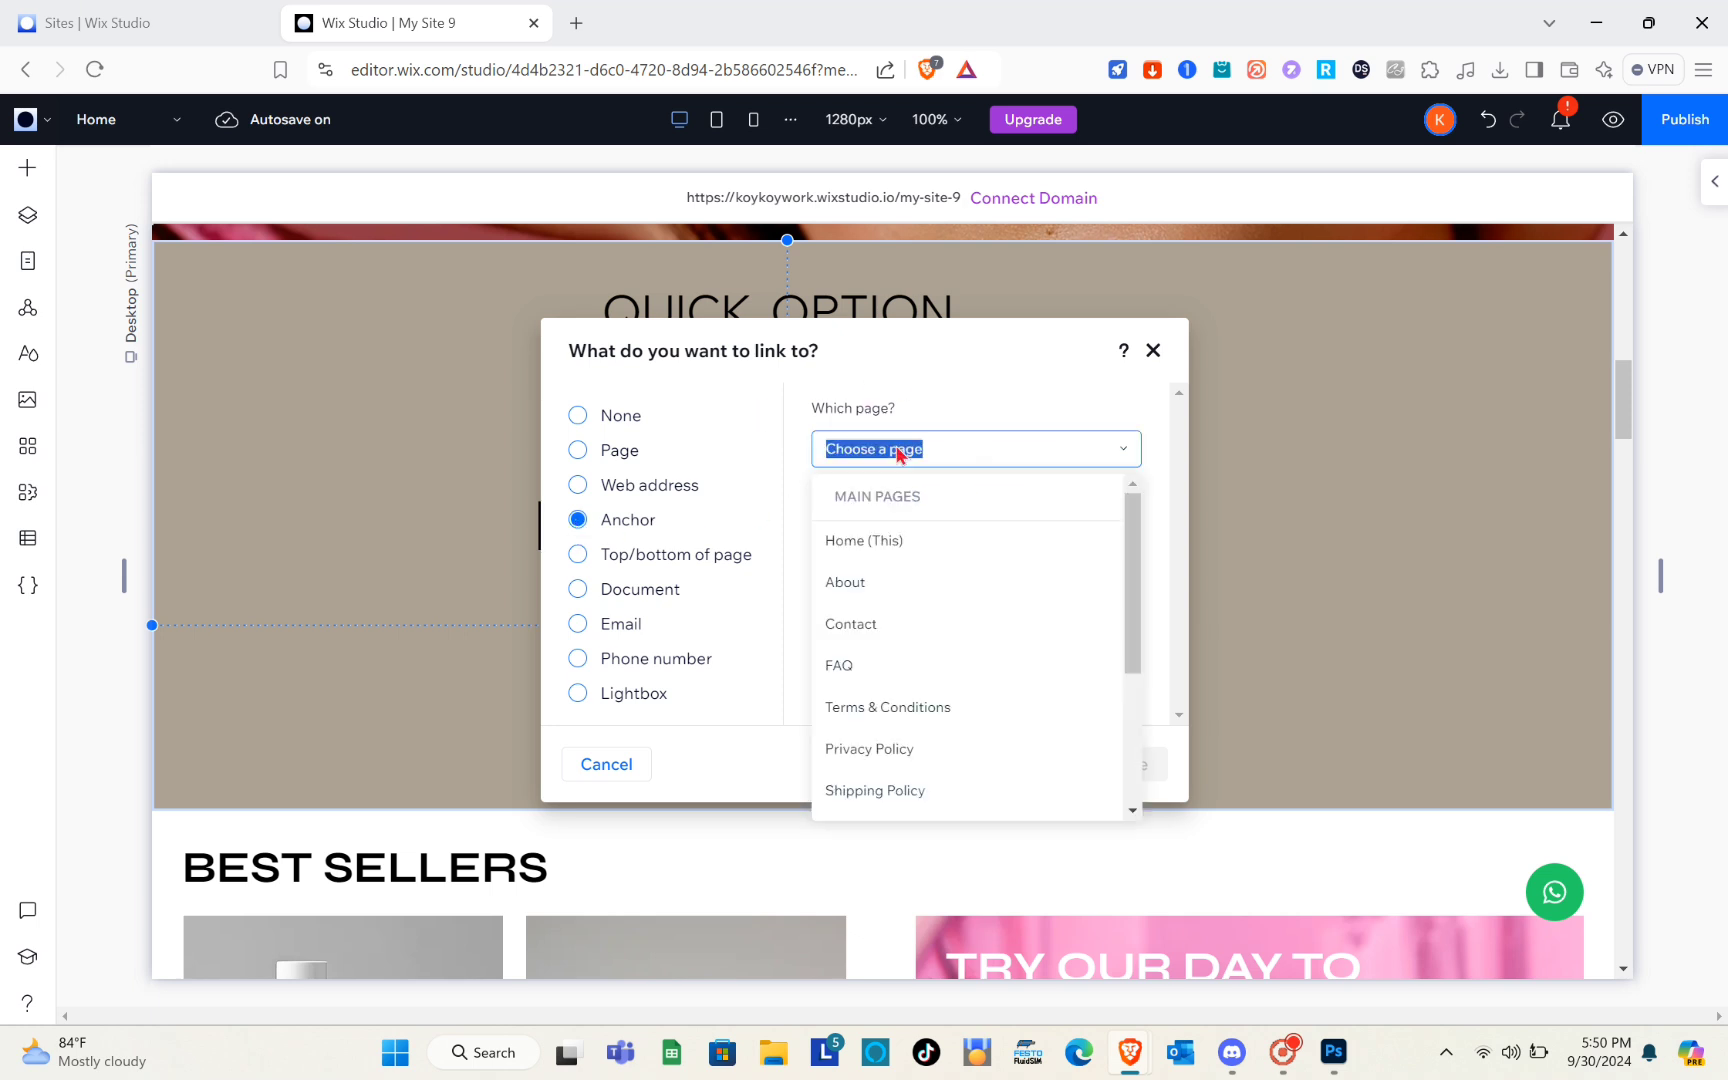
left_click(873, 589)
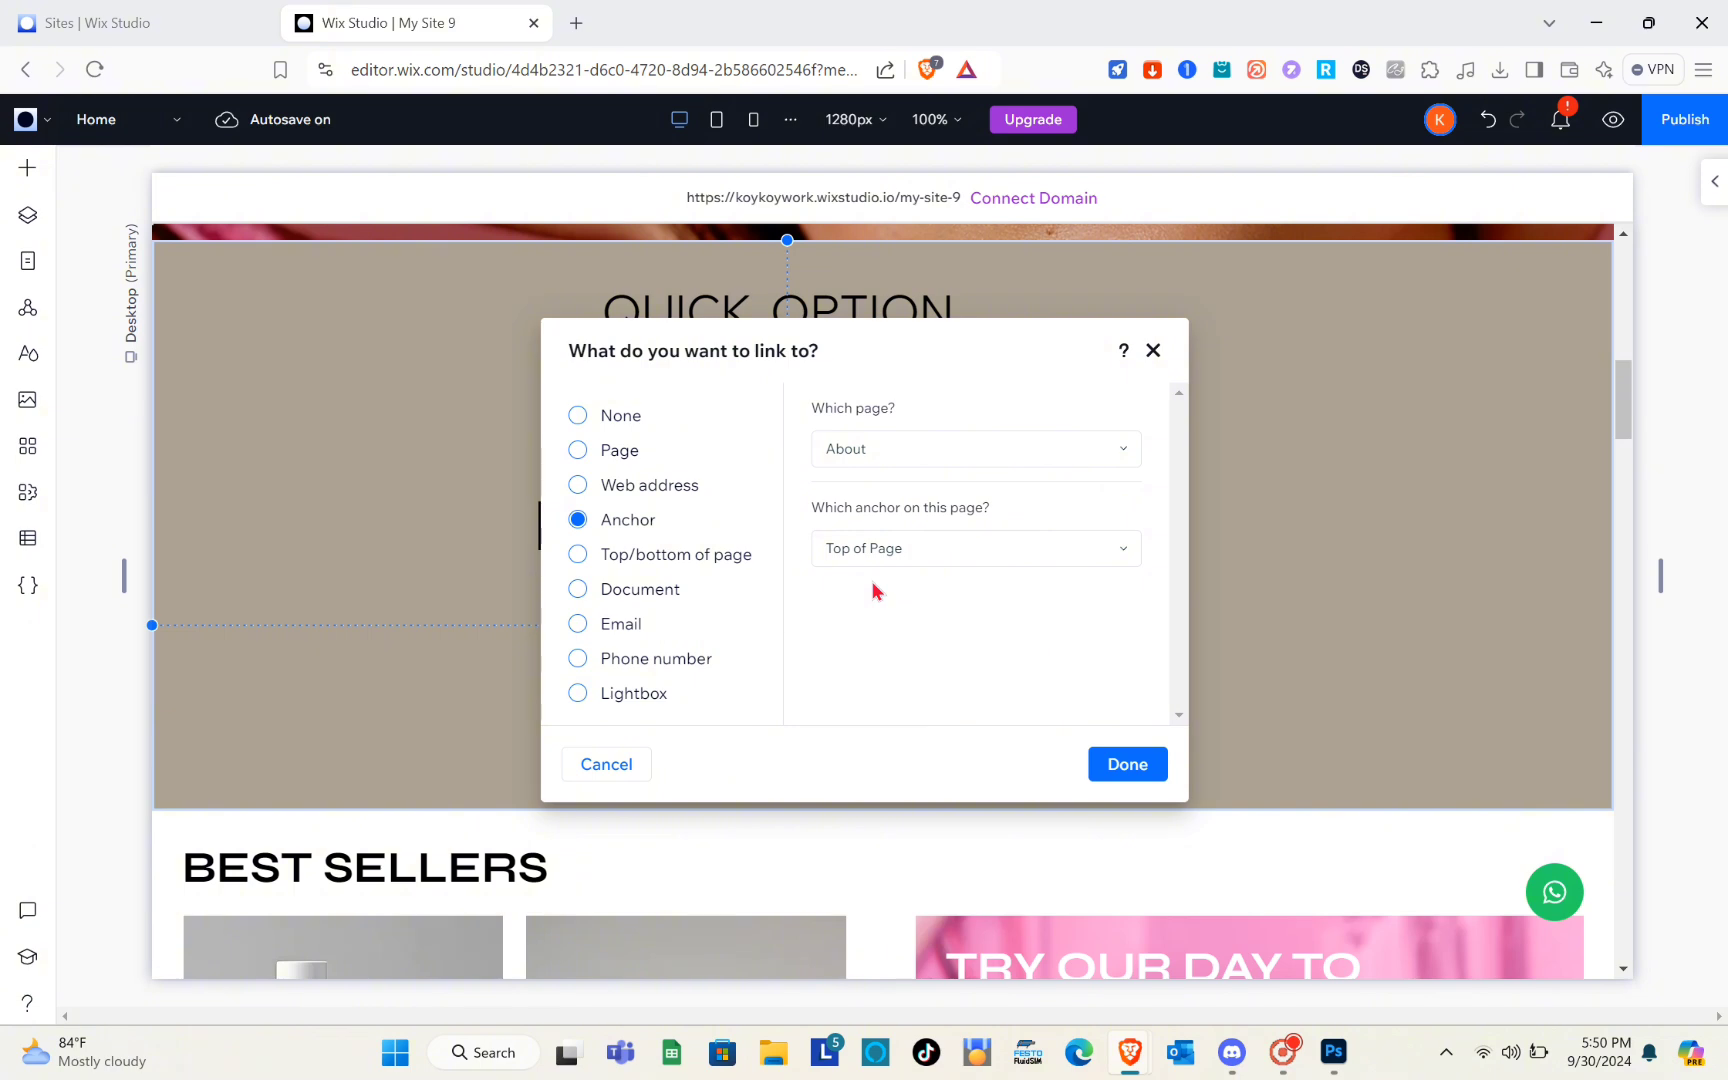
left_click(980, 556)
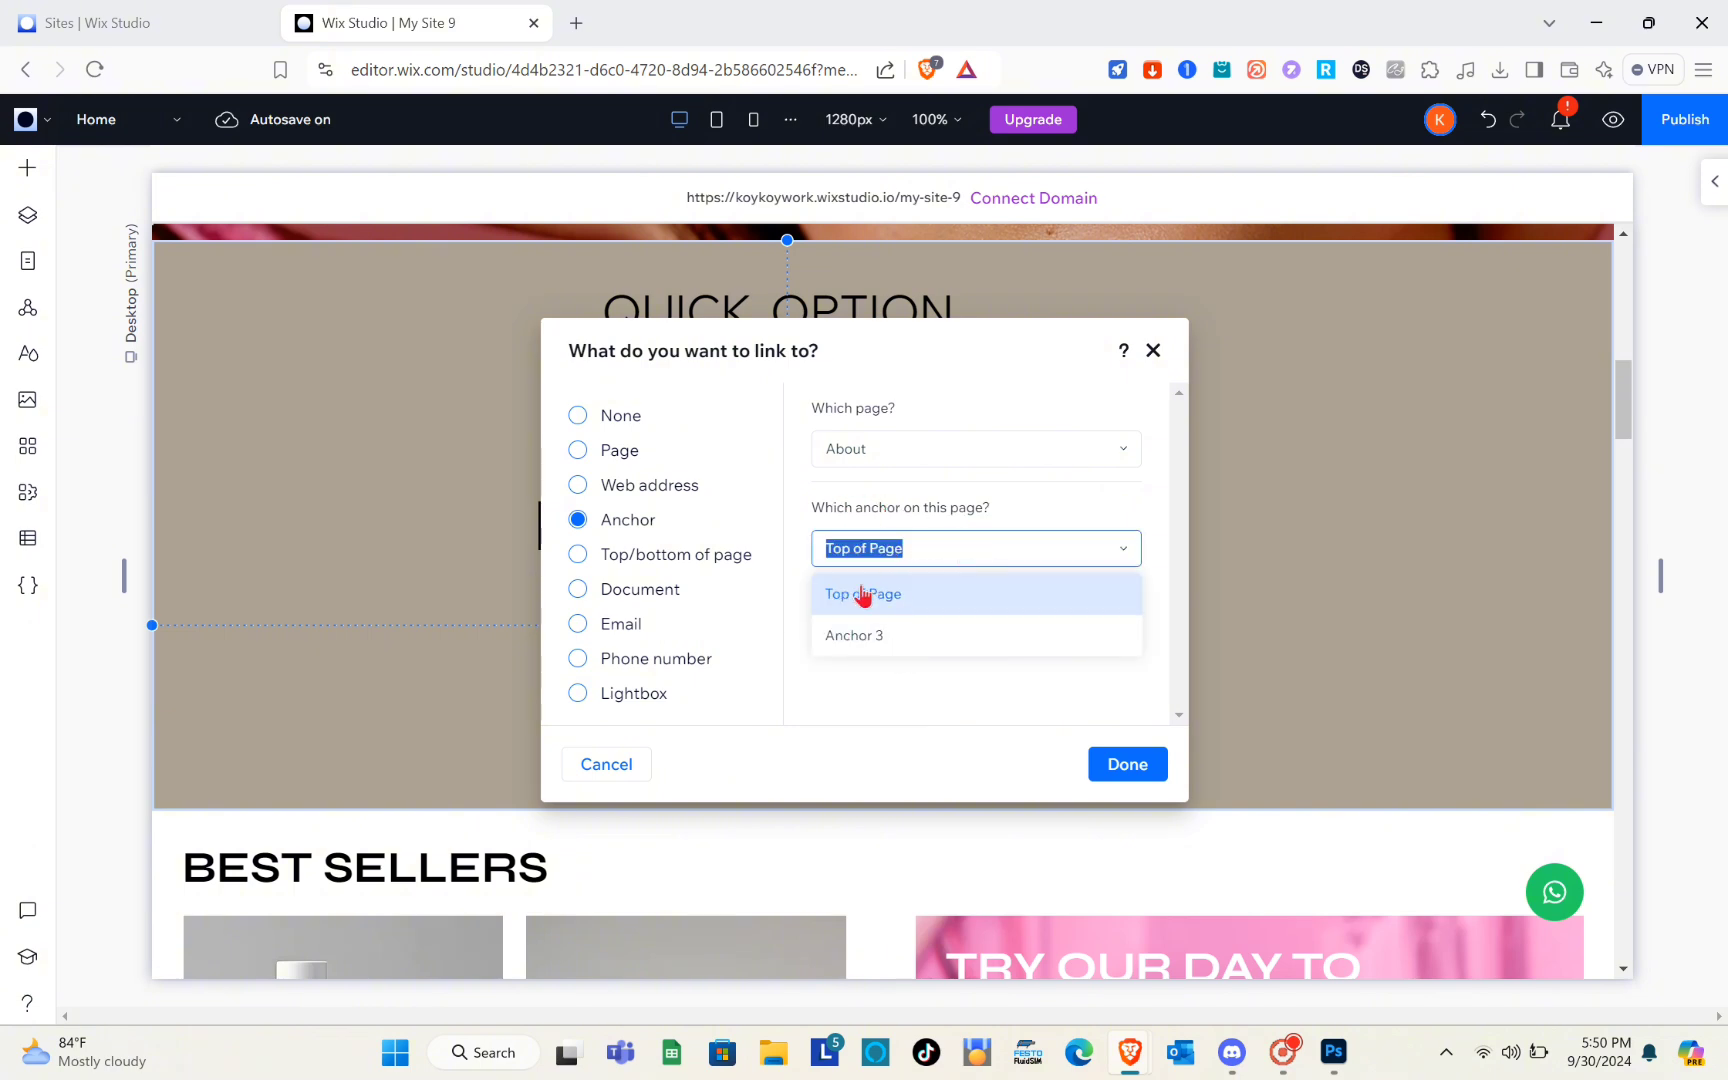
left_click(875, 640)
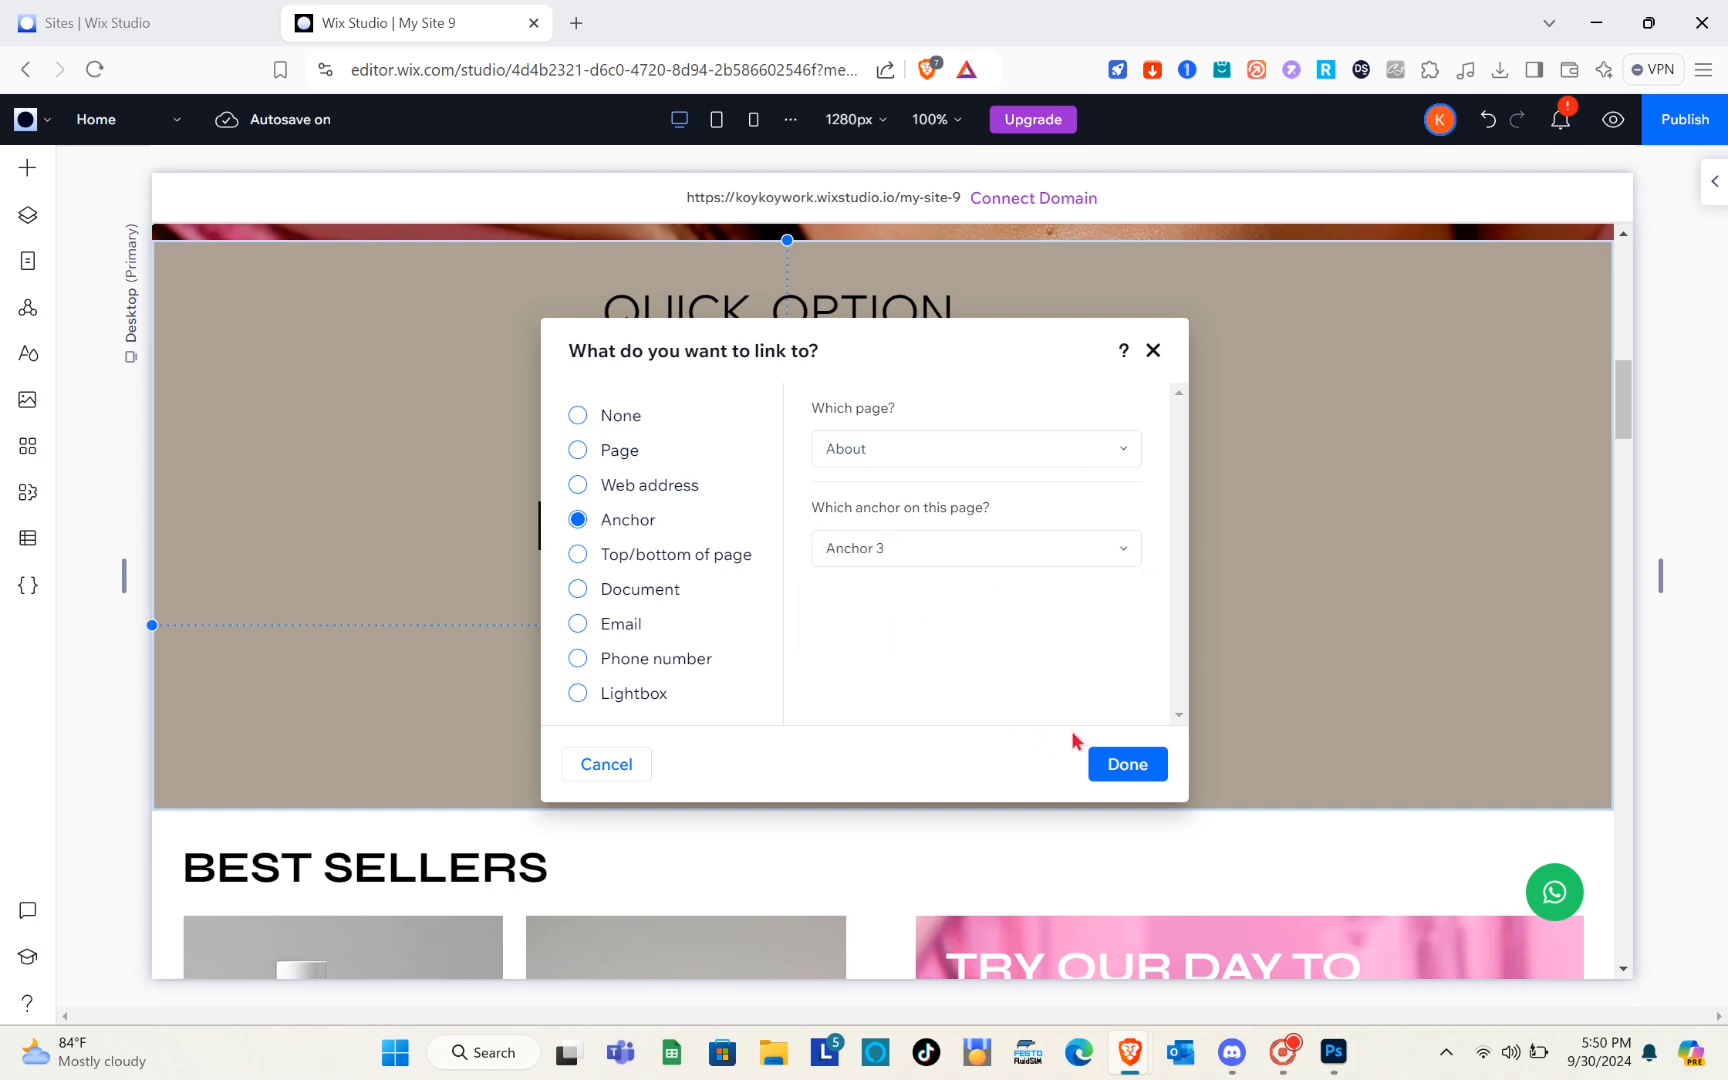
left_click(1136, 764)
left_click(1172, 440)
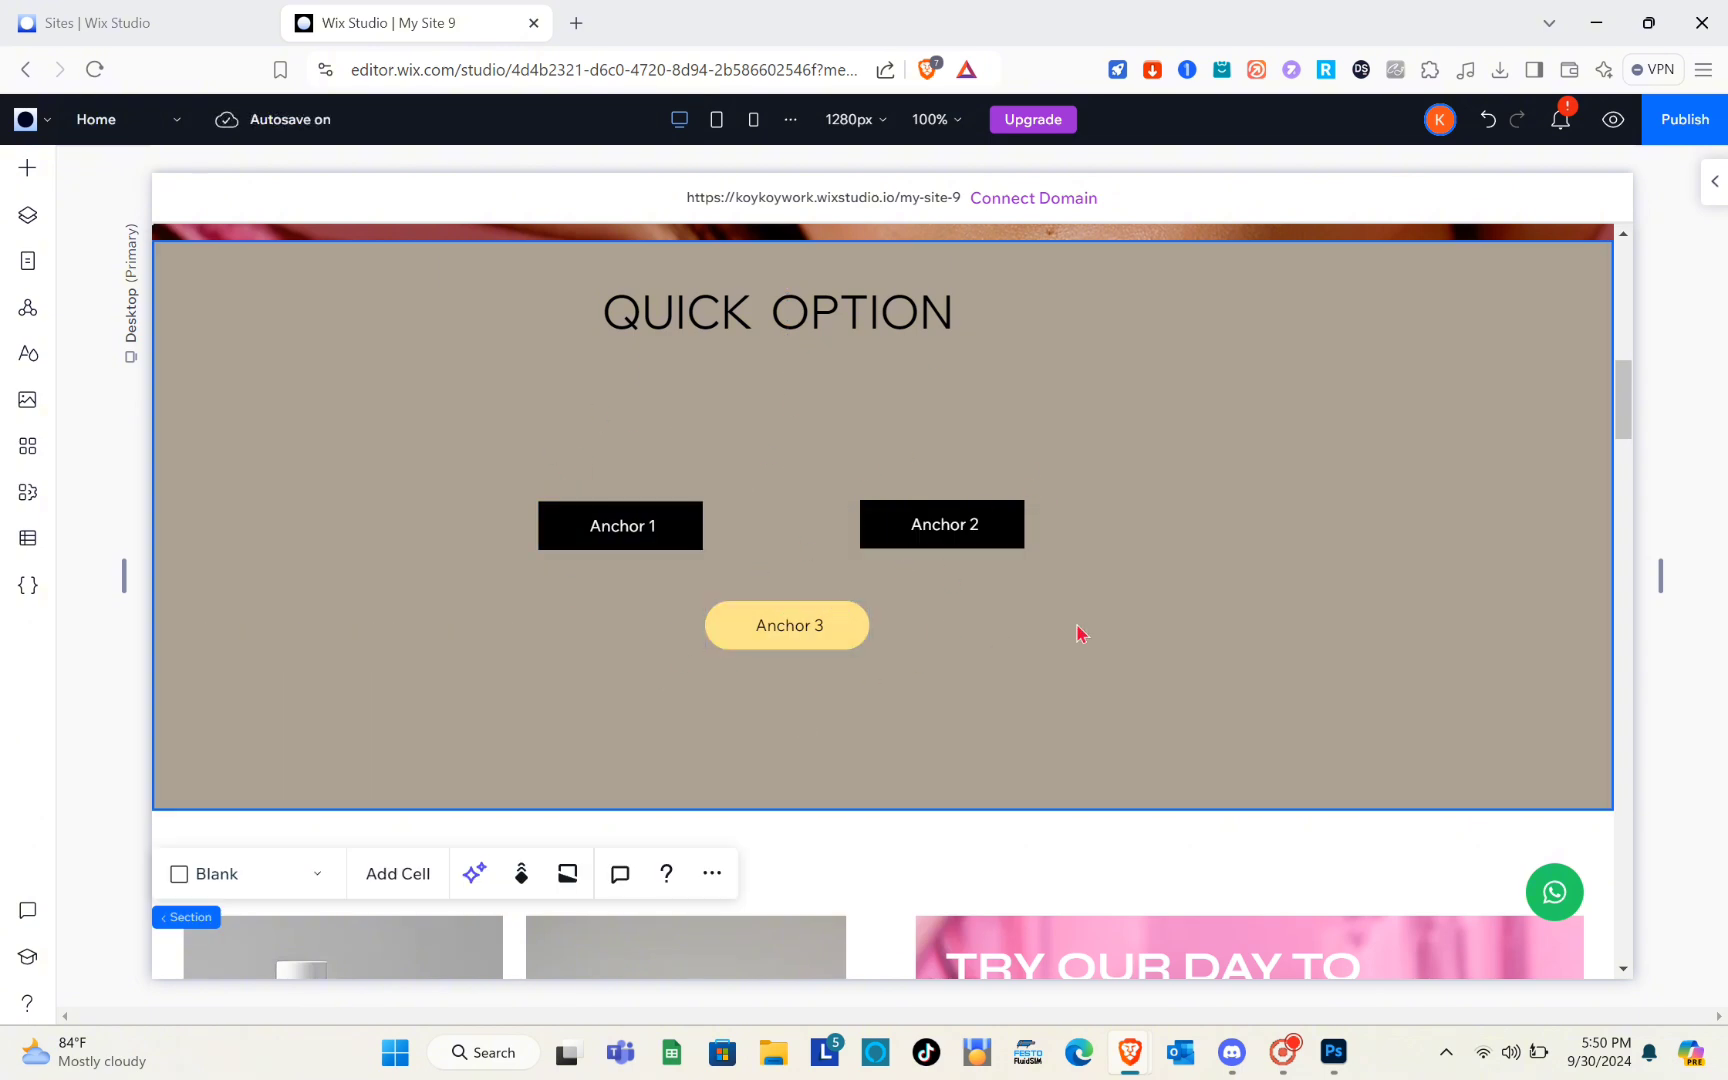
Preview the site, test the Anchor 1 button's link on the Home page and return to the Quick Option section
left_click(1612, 121)
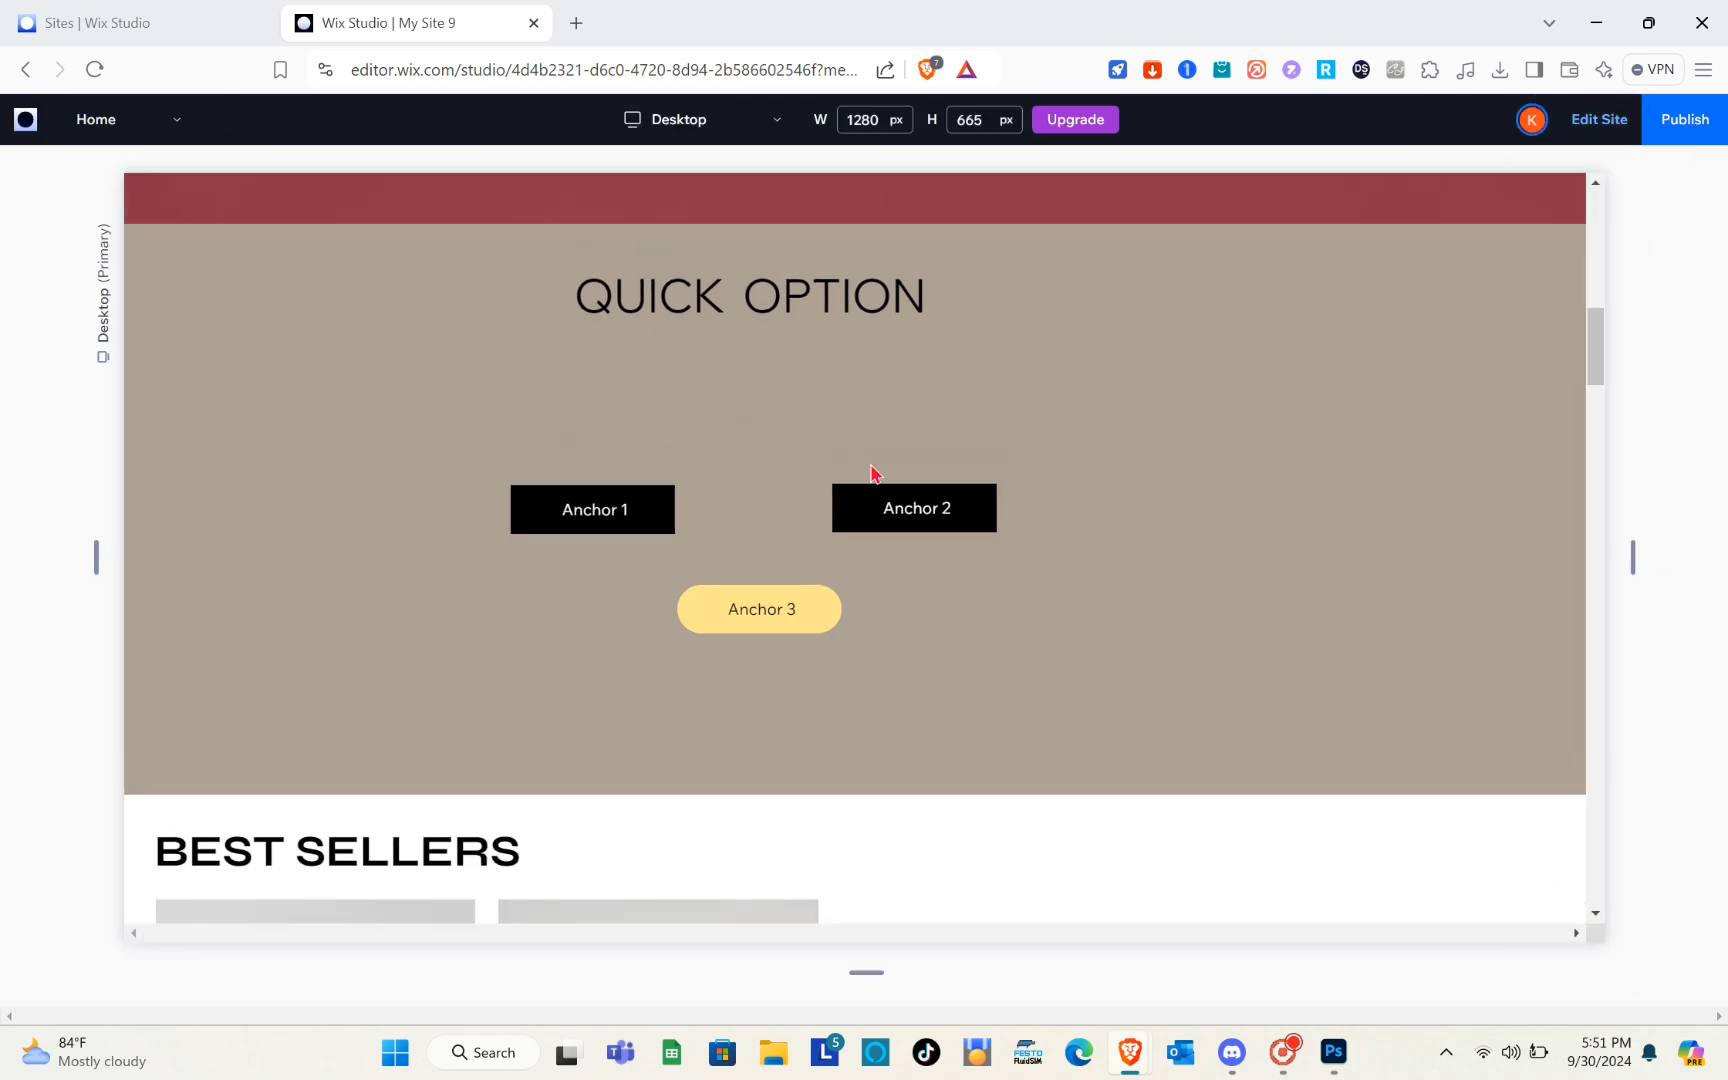
left_click(575, 515)
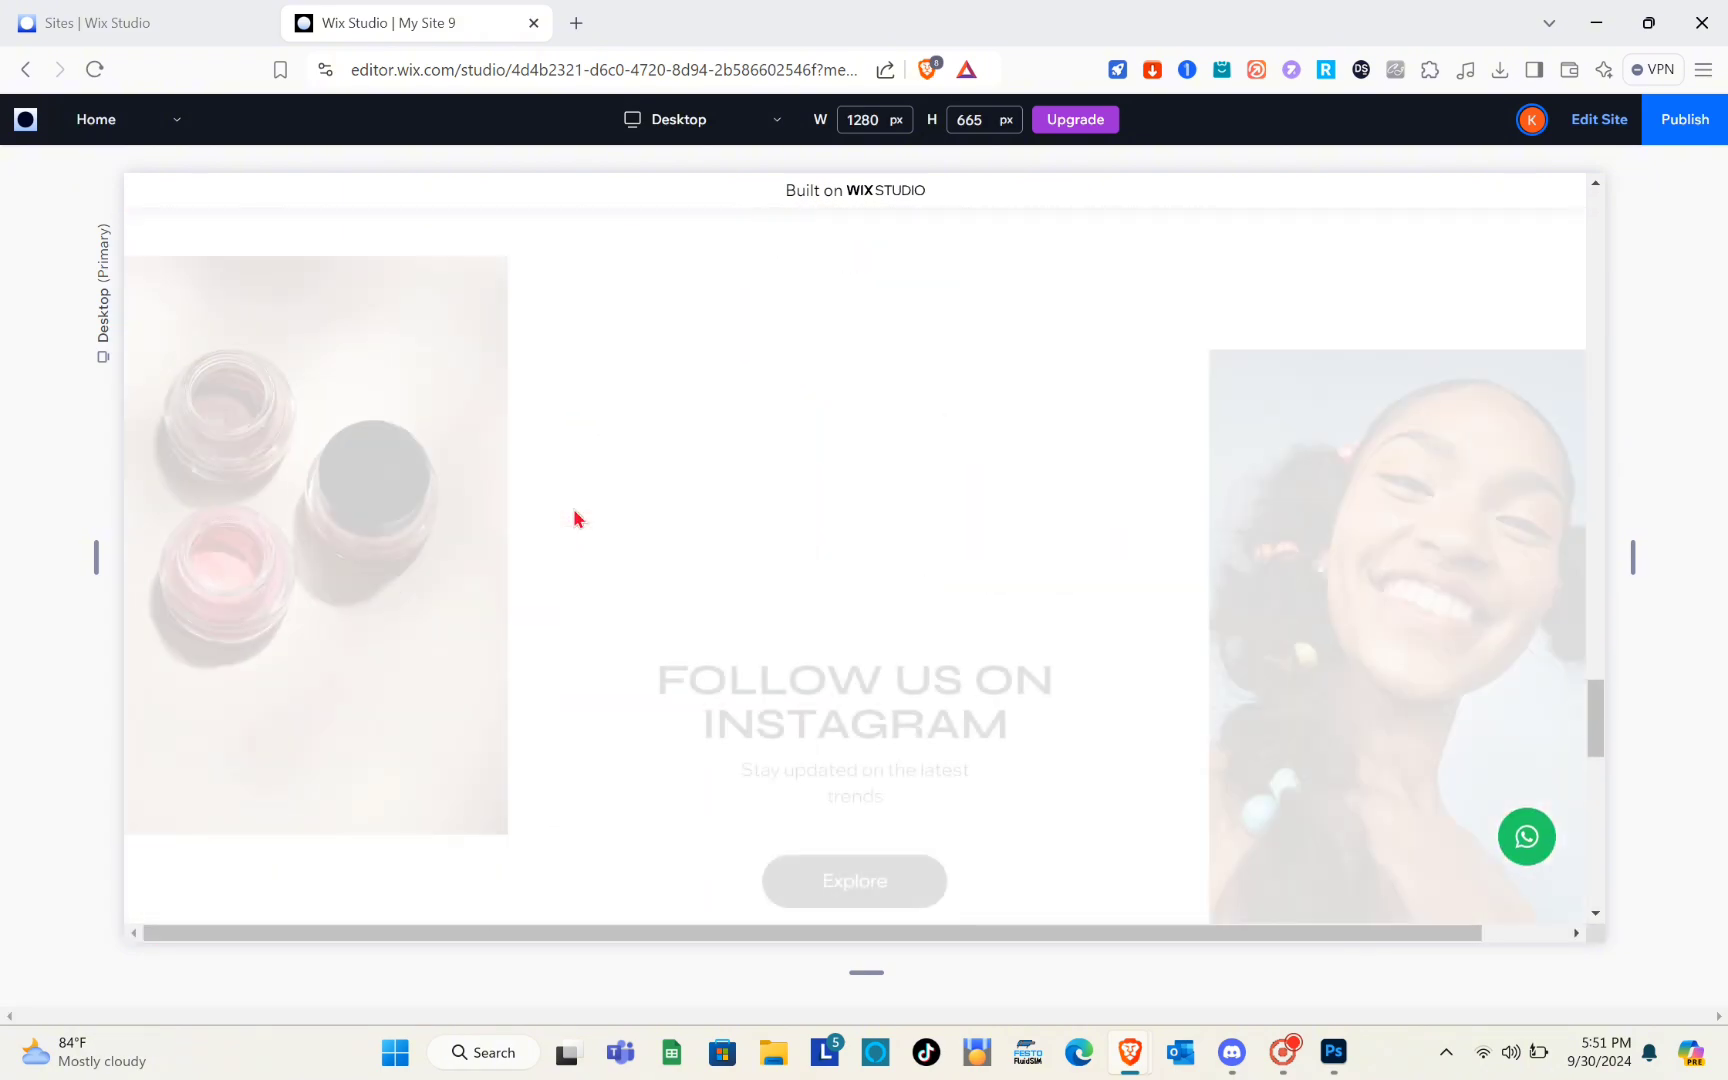
scroll(575, 518, "up", 20)
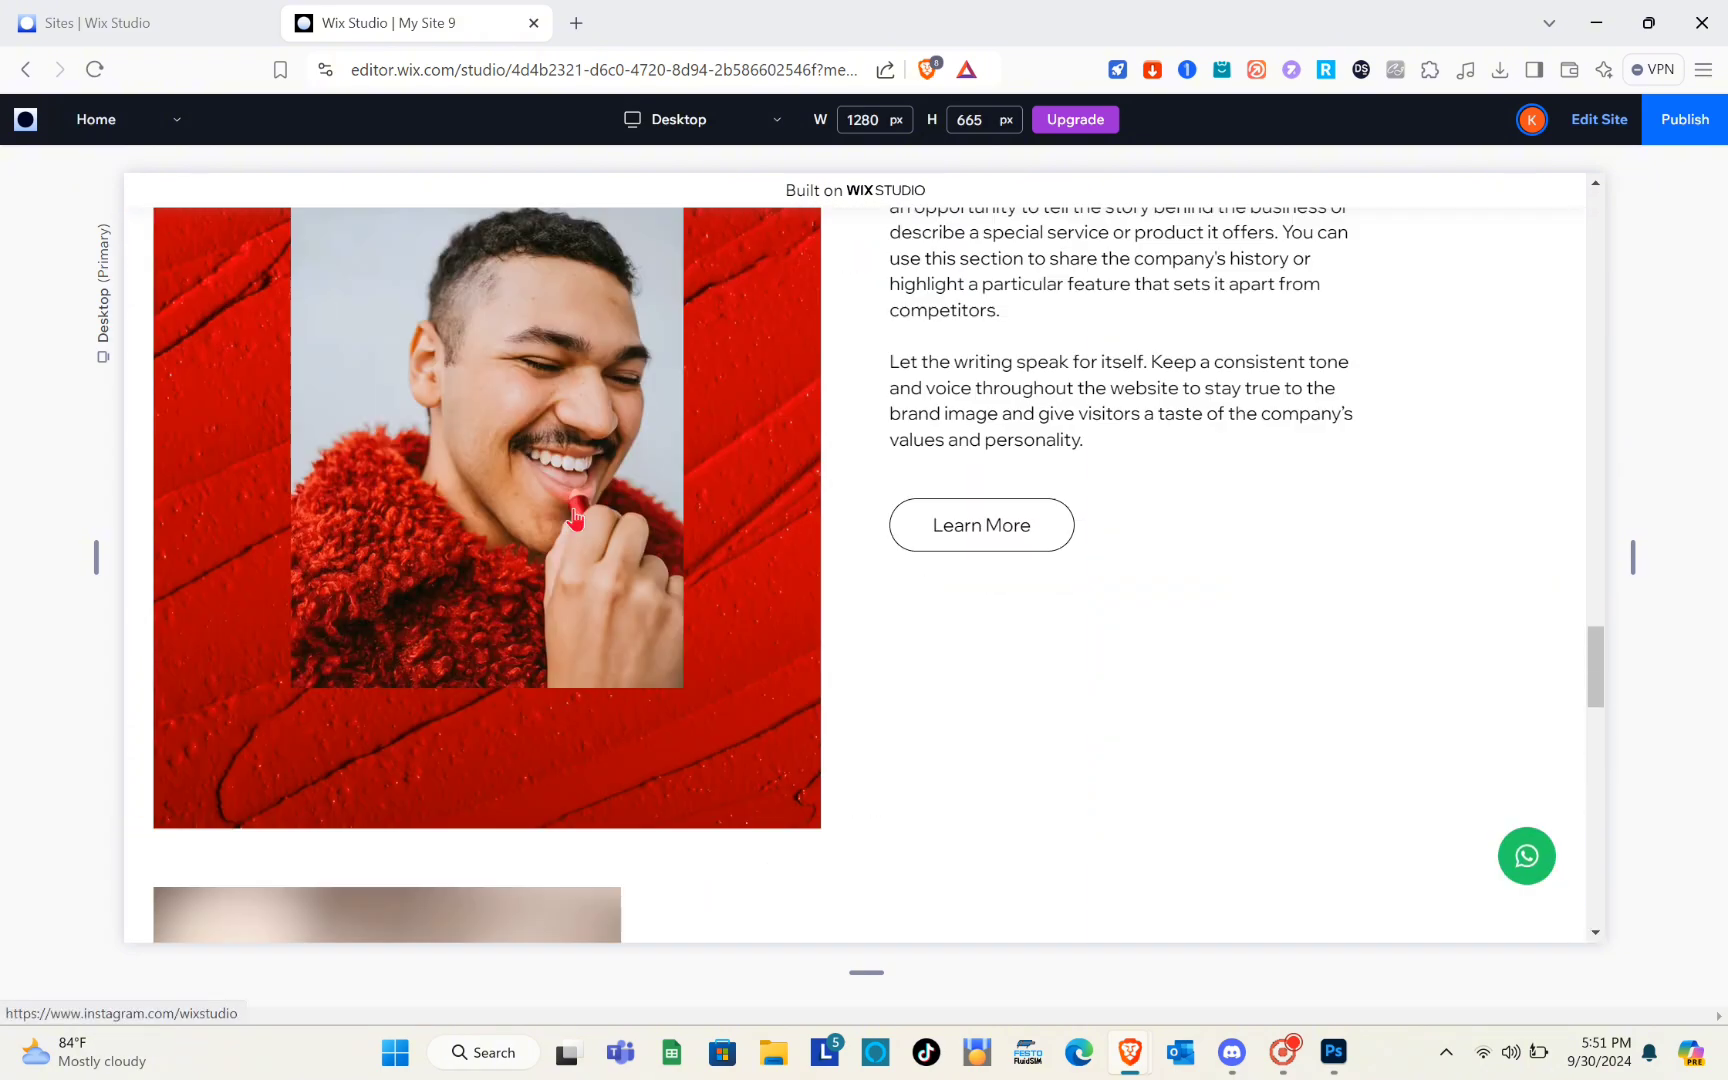
scroll(580, 500, "up", 3)
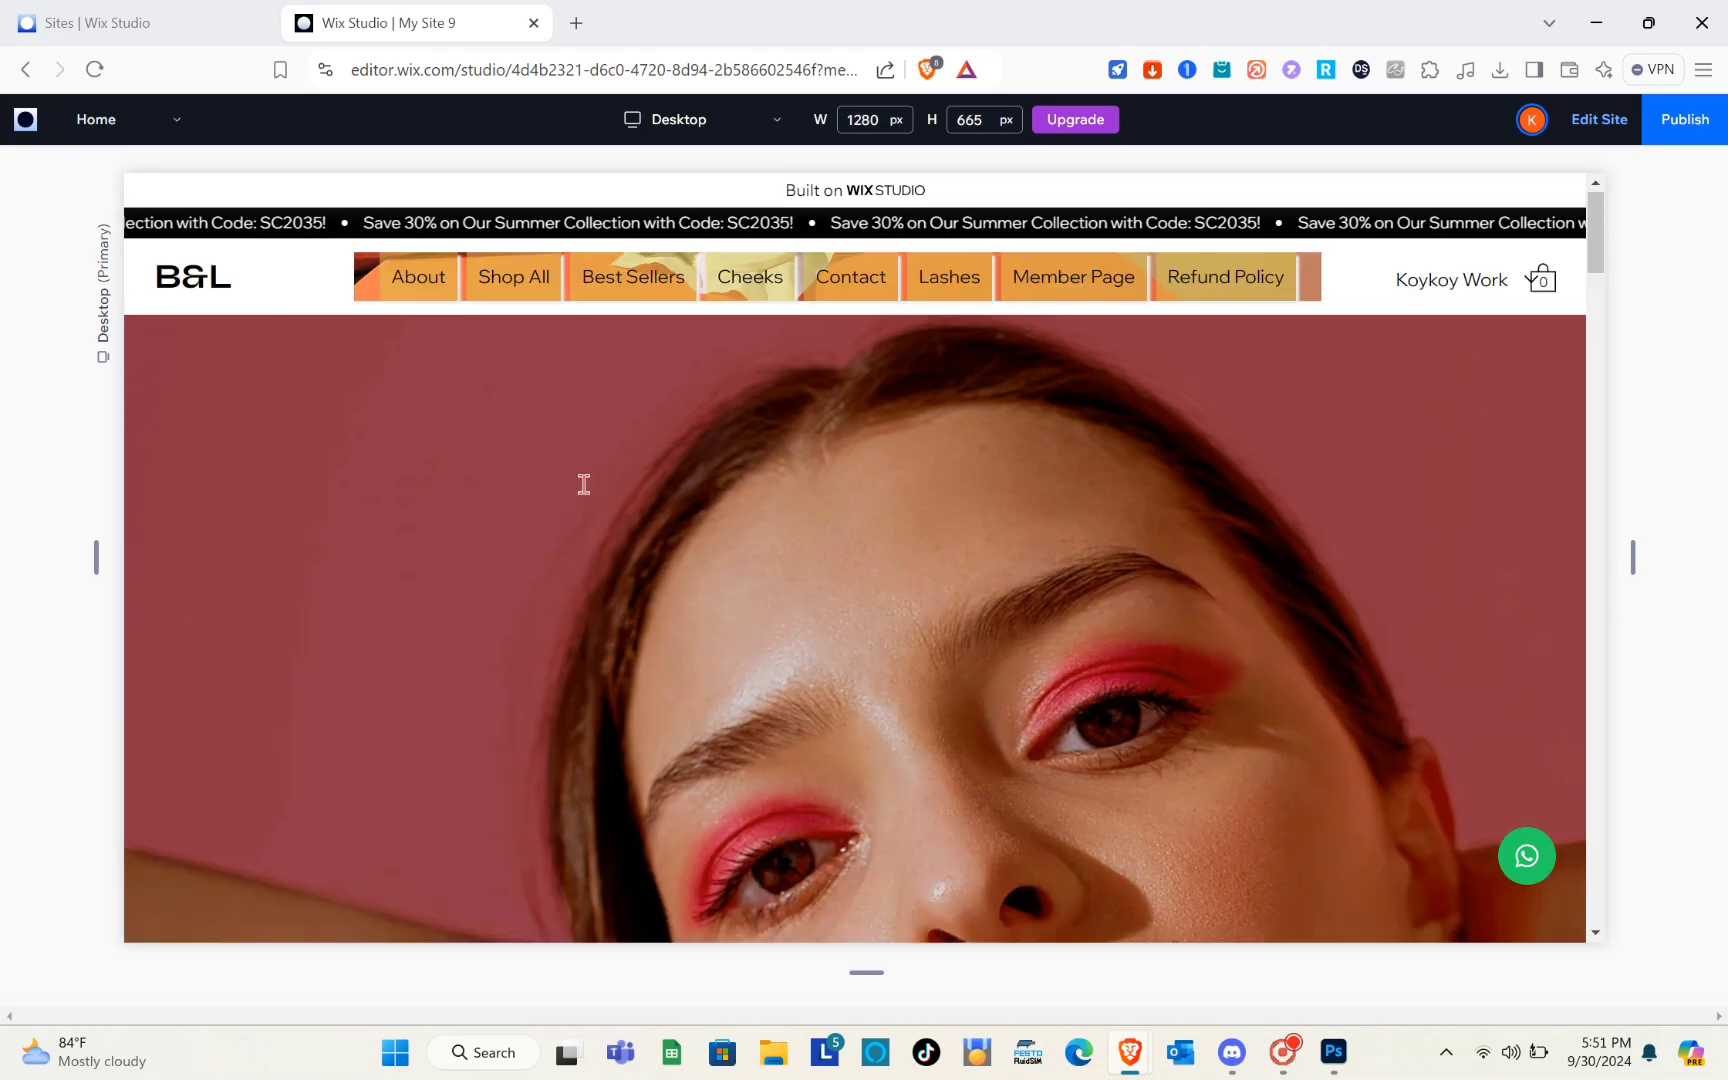
scroll(582, 490, "down", 6)
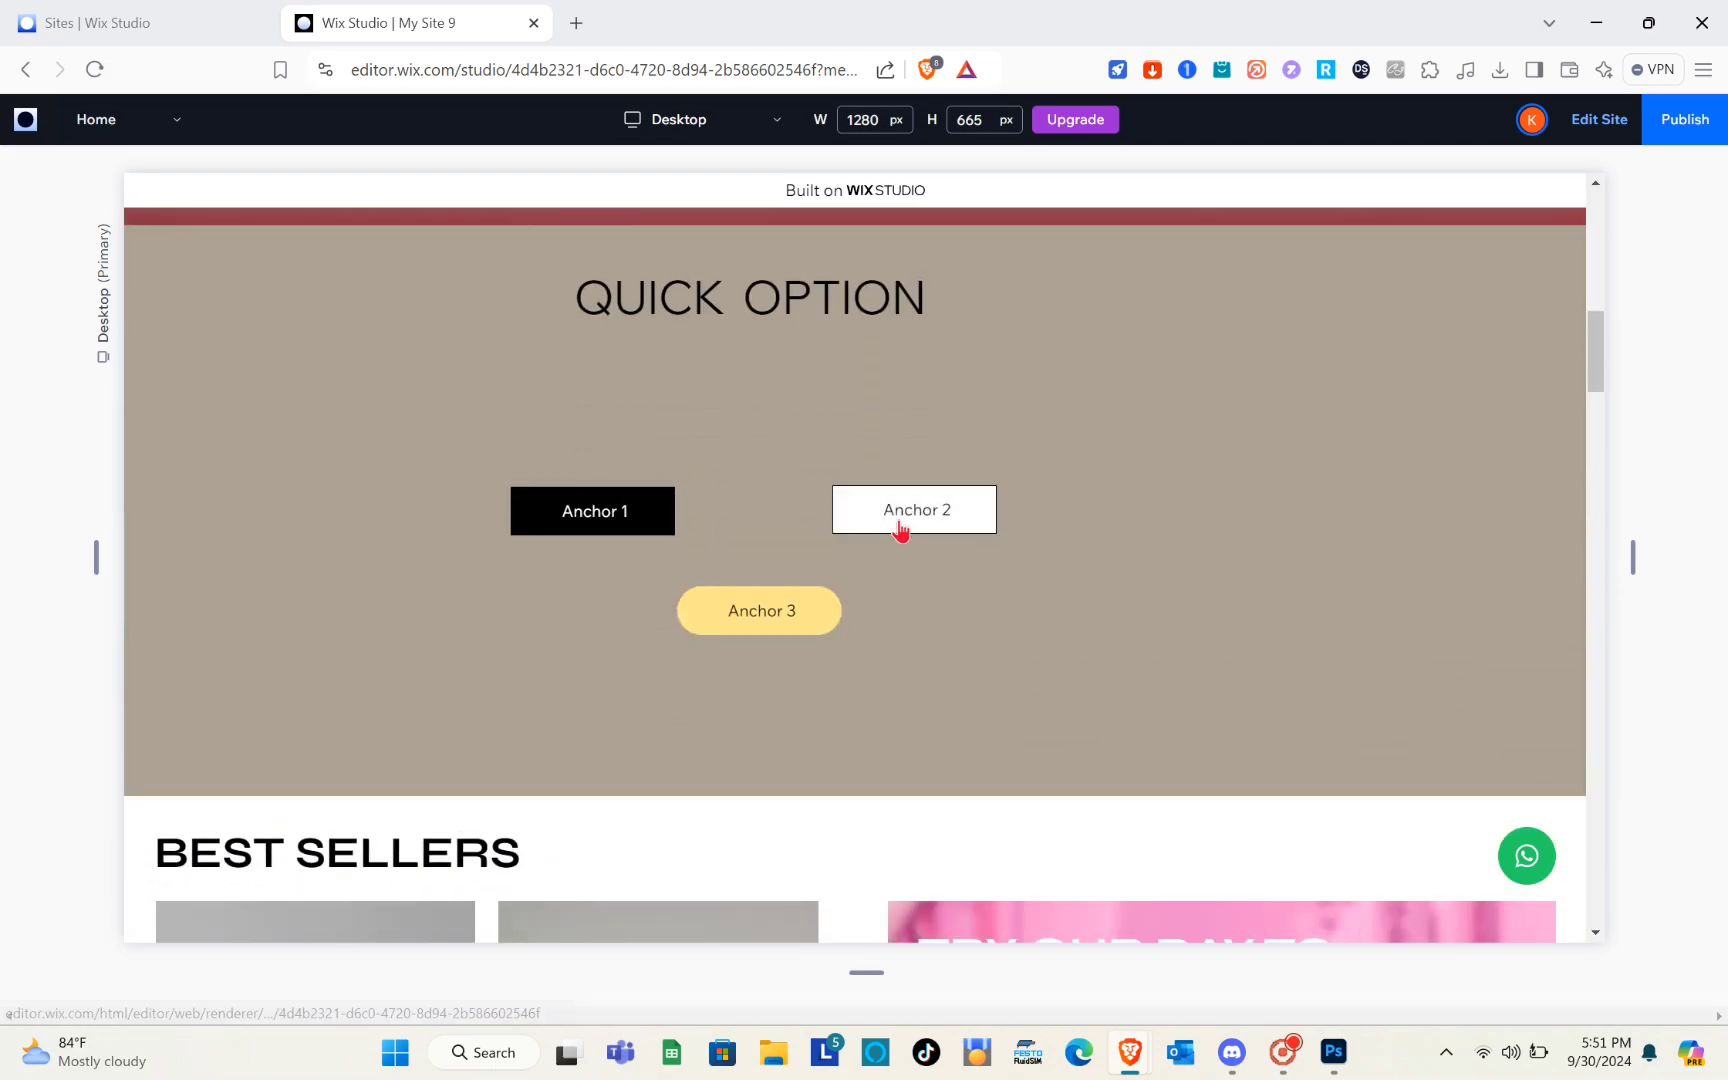
Test the Anchor 2 button's link in the preview and return to the Quick Option buttons
left_click(900, 528)
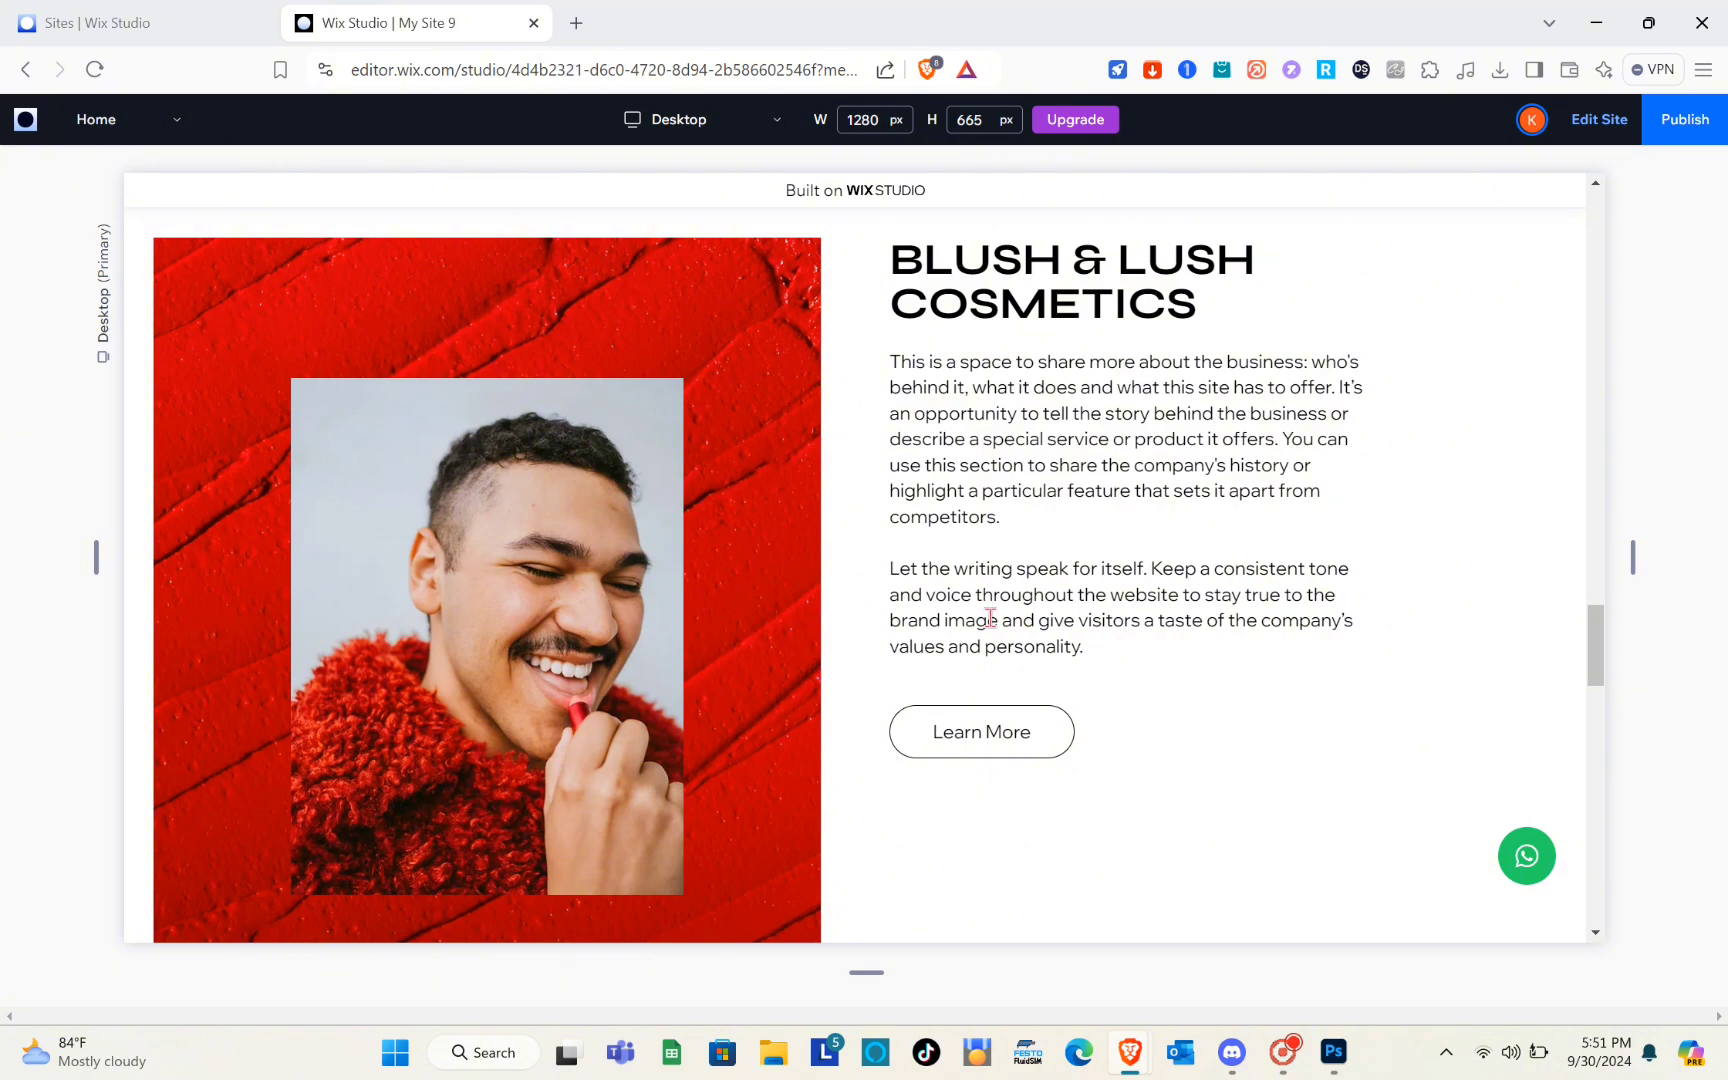
scroll(990, 618, "up", 10)
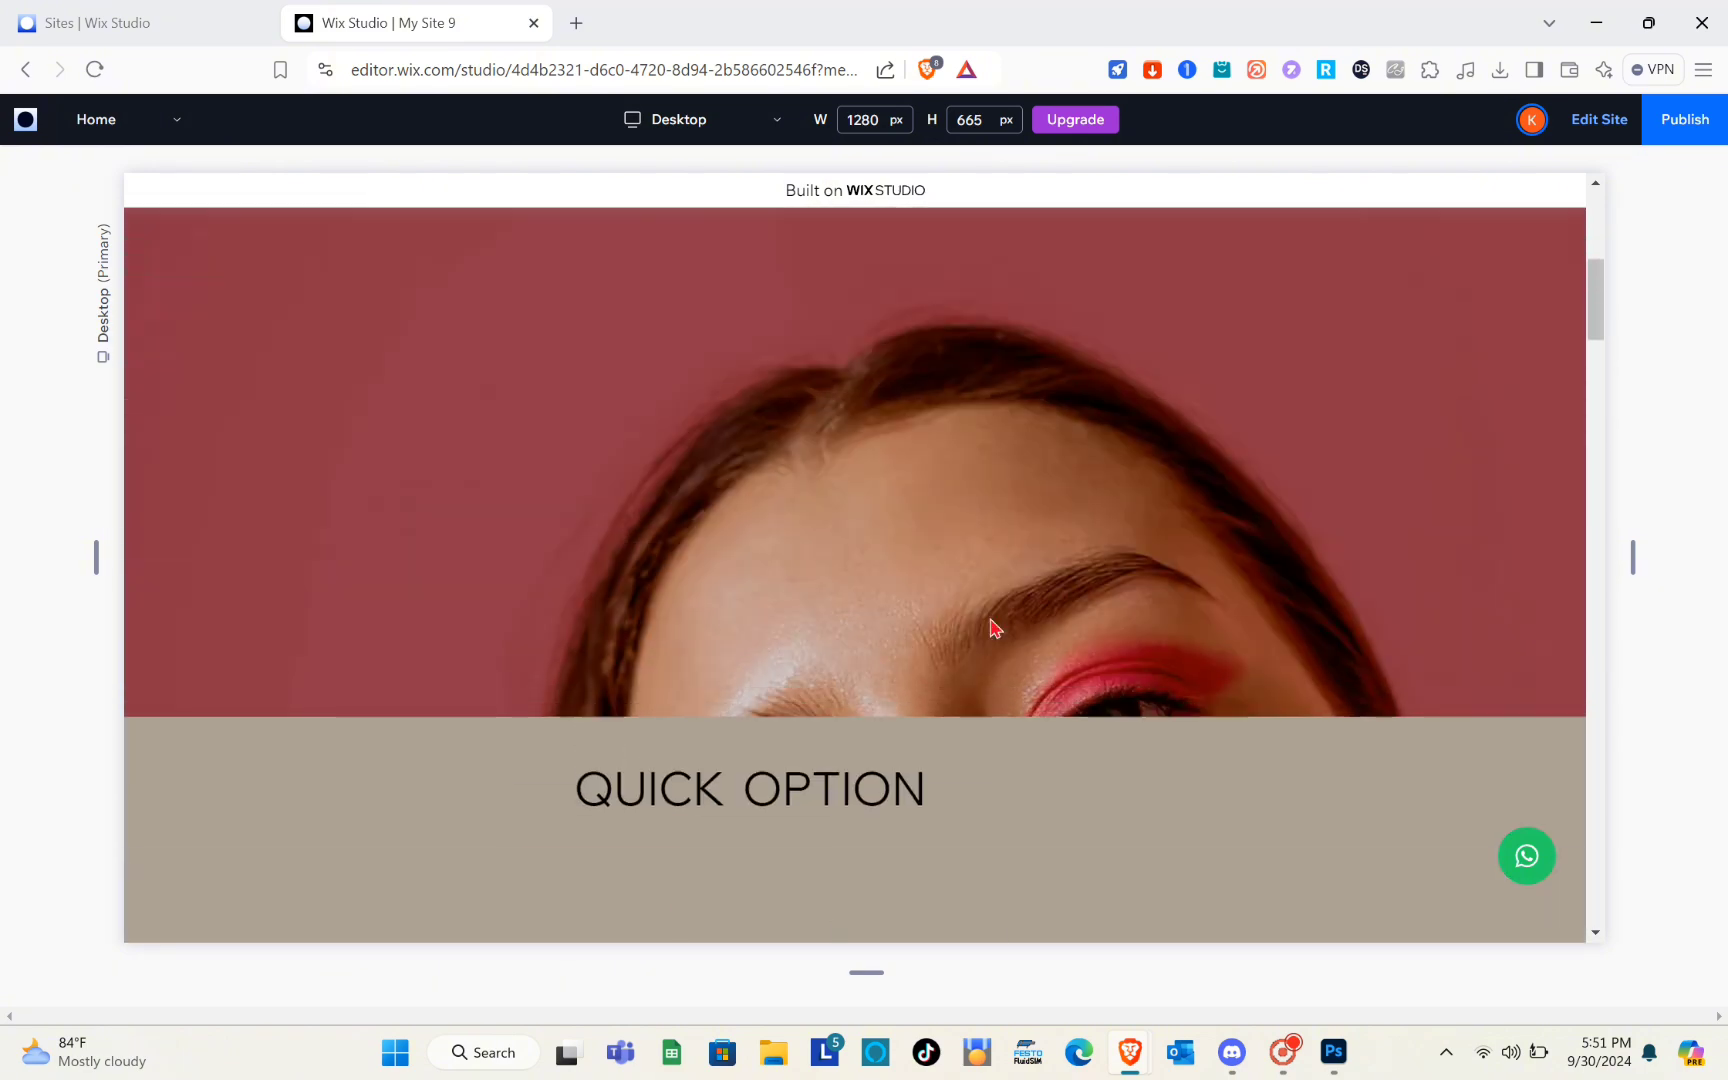
scroll(994, 625, "down", 5)
scroll(990, 619, "down", 1)
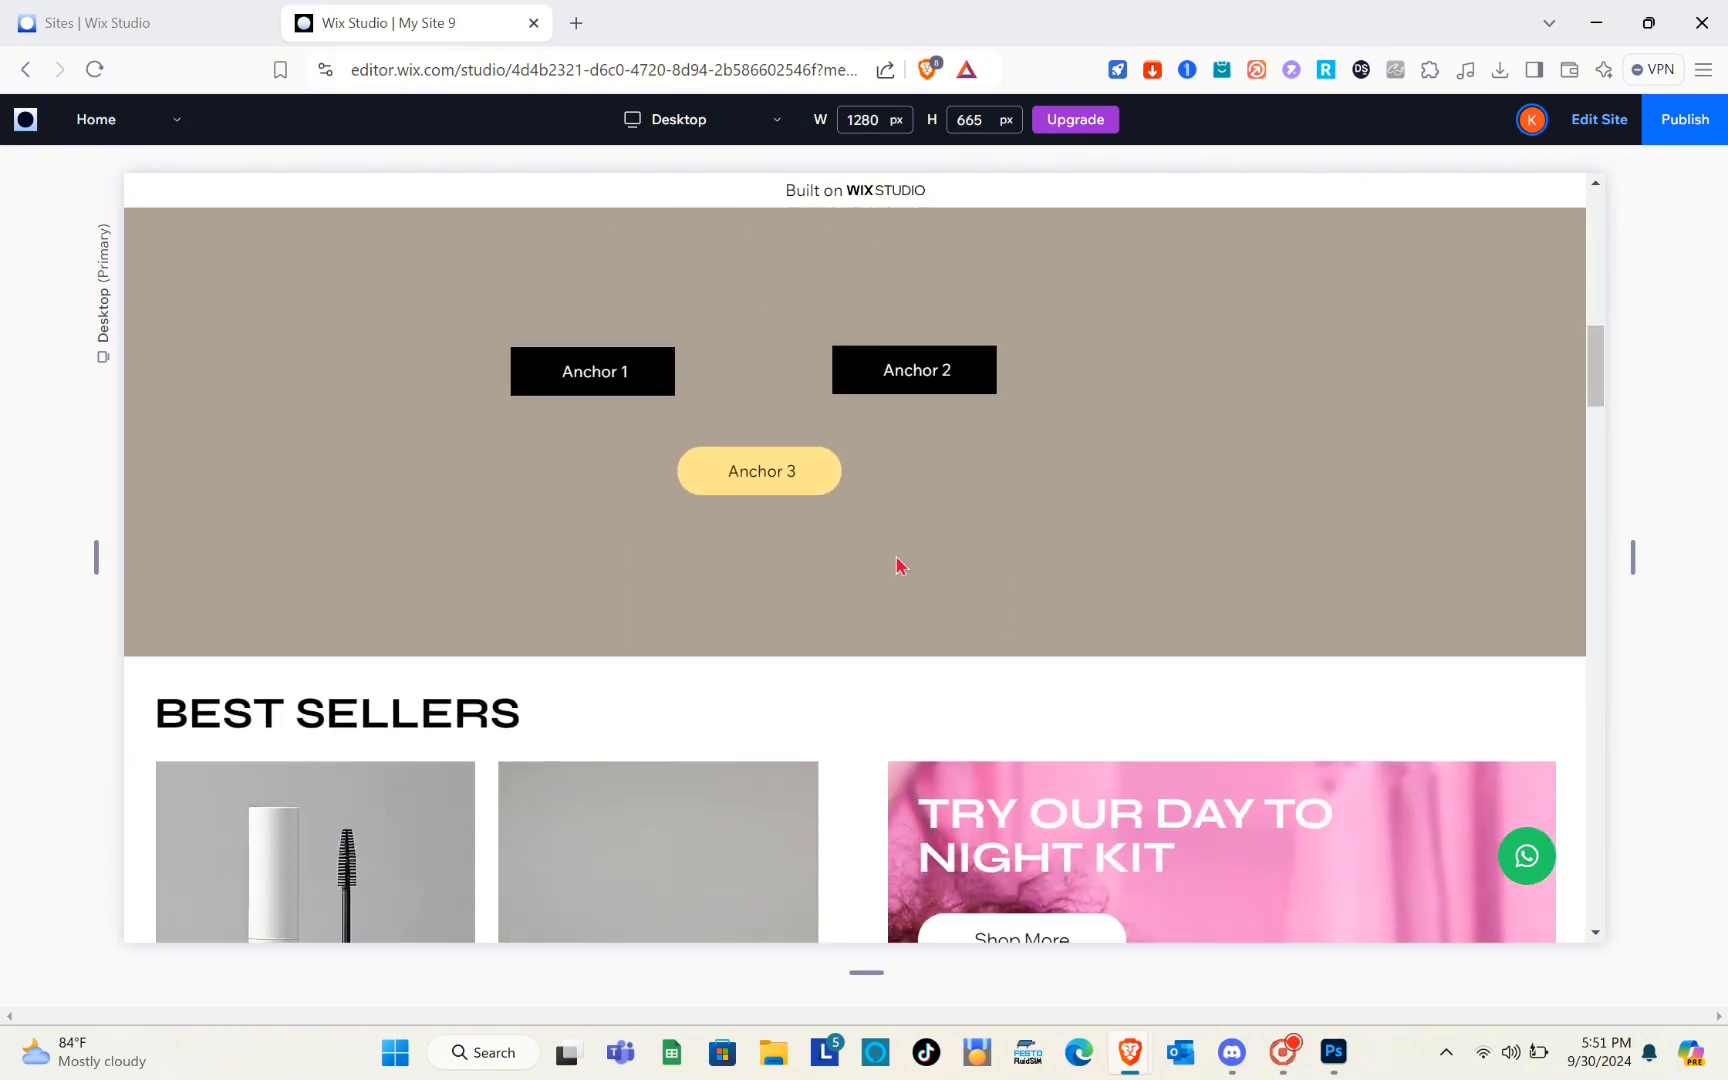
Test the Anchor 3 button's link in the preview and look over the page section it leads to
left_click(778, 483)
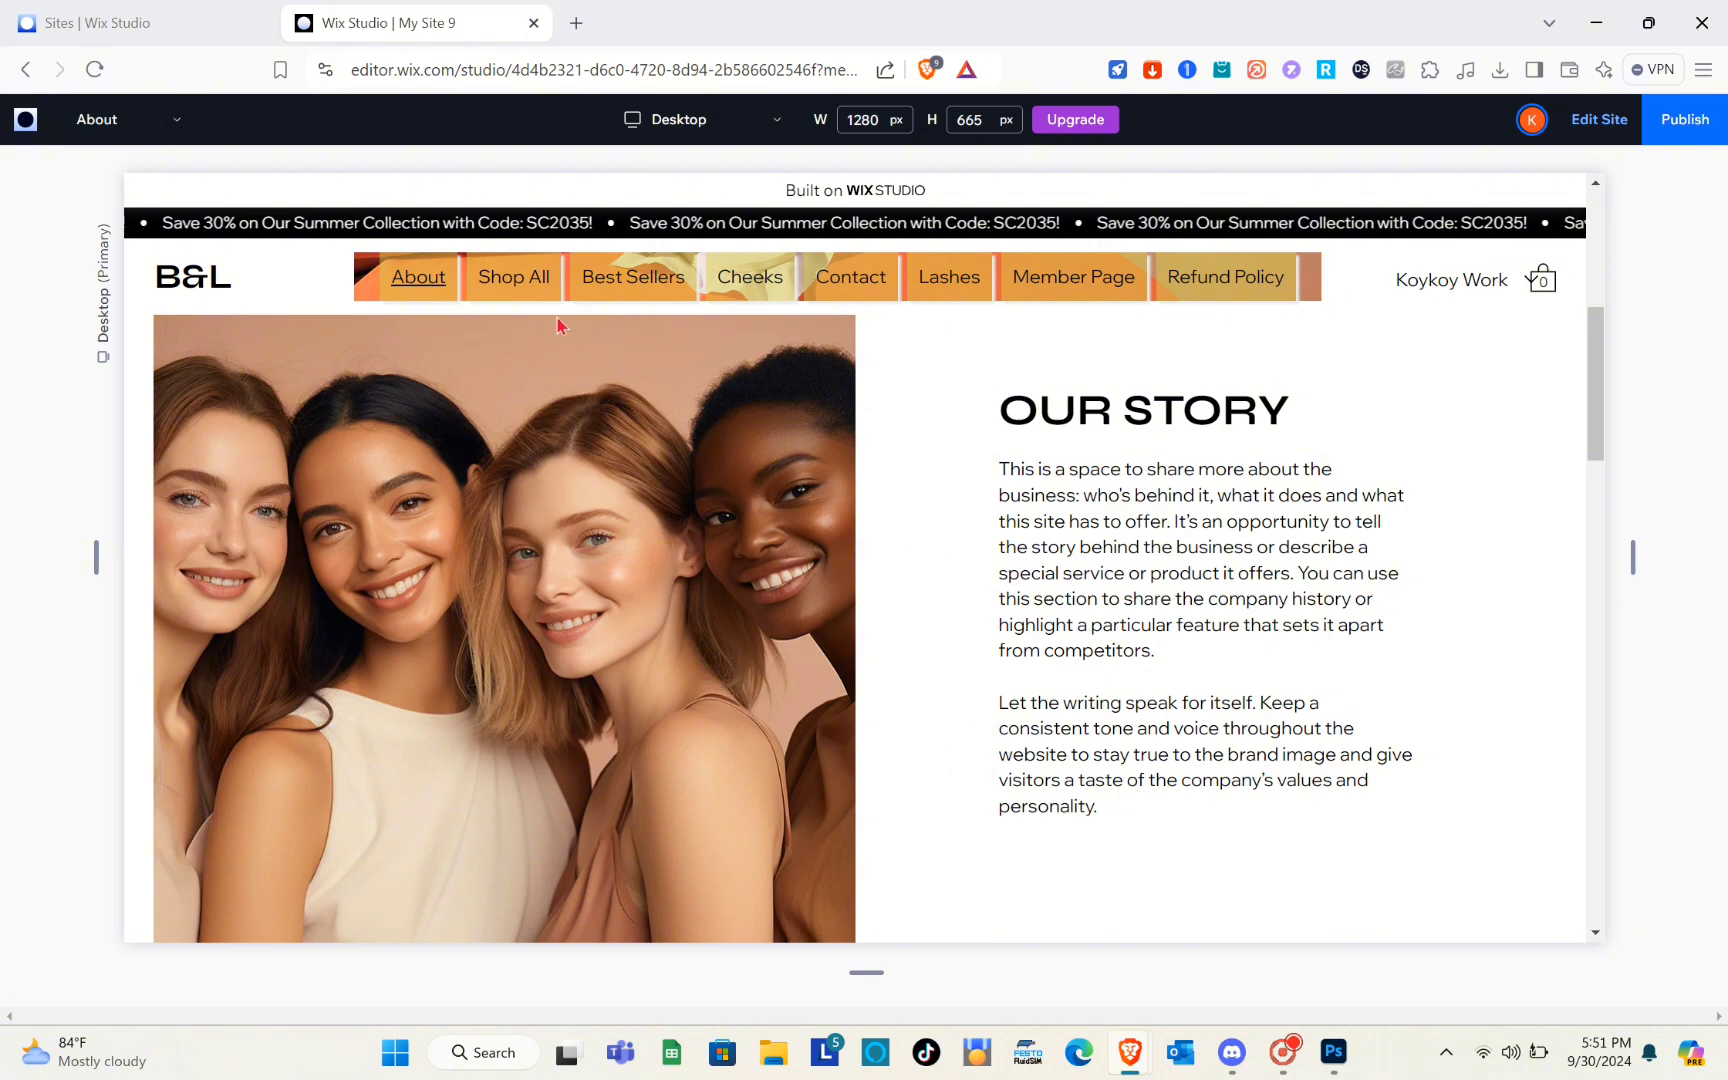
scroll(811, 640, "down", 2)
scroll(811, 640, "up", 2)
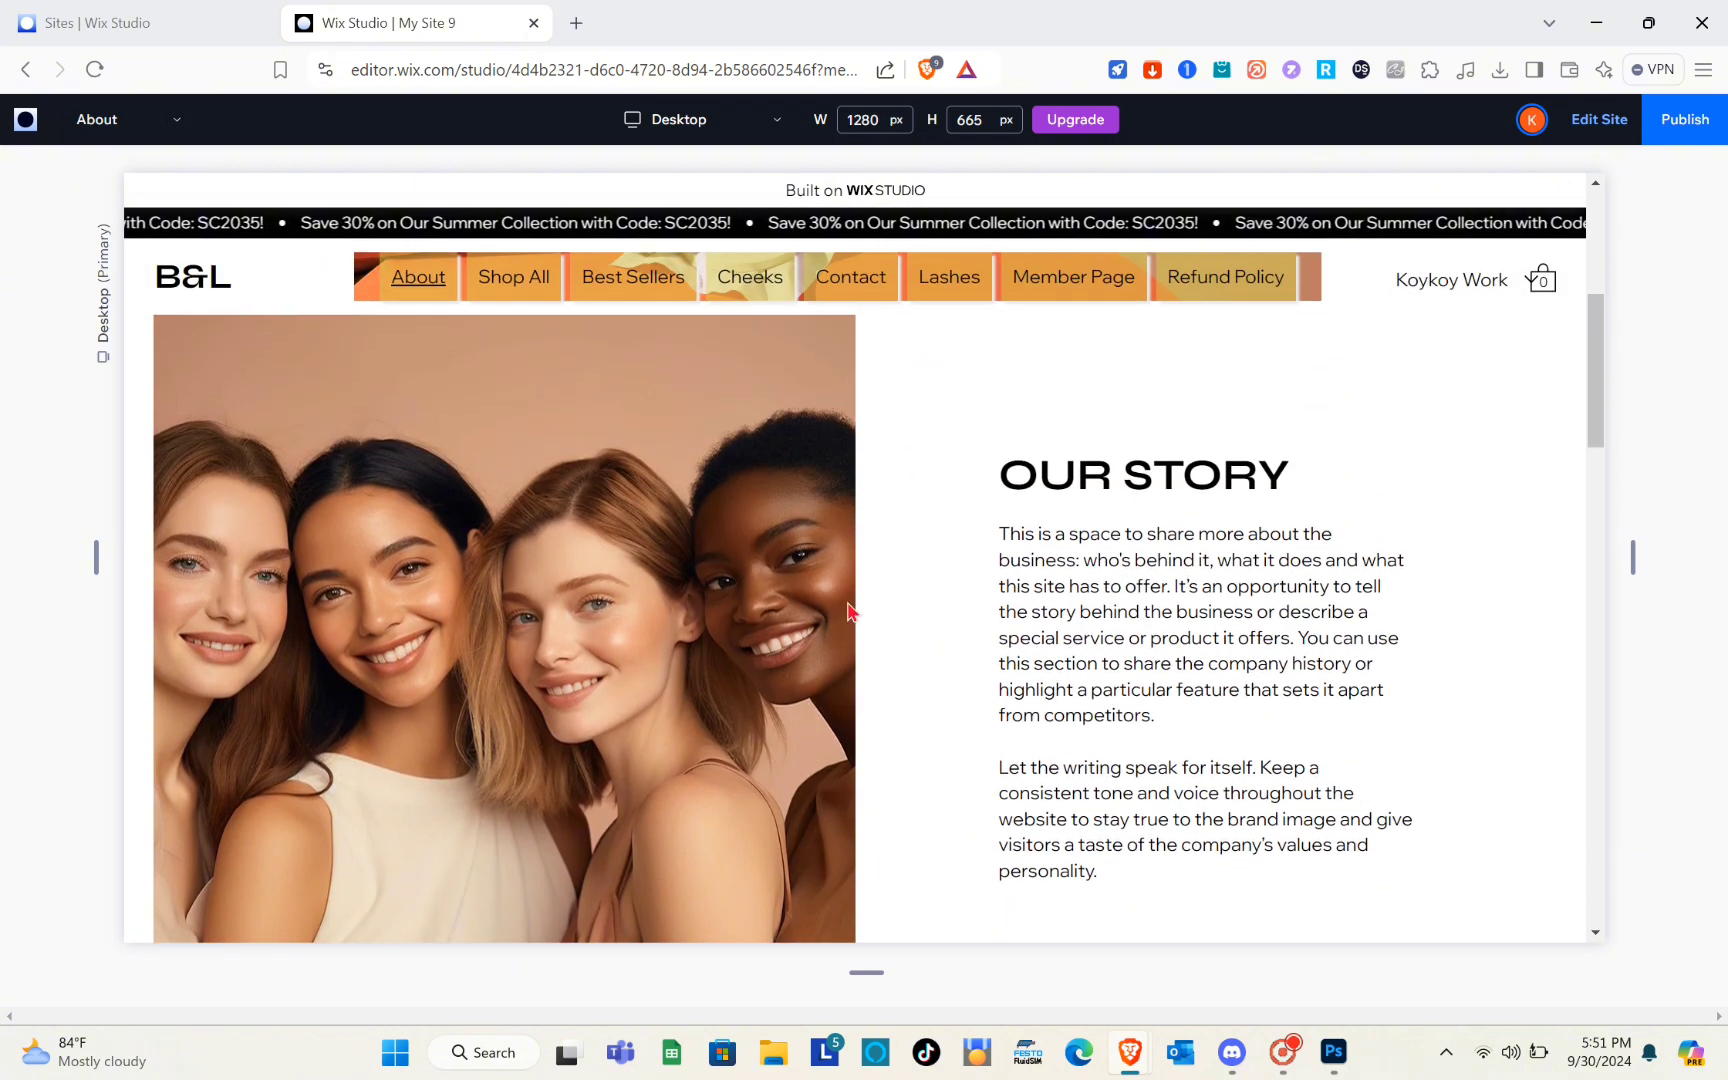
scroll(789, 441, "up", 5)
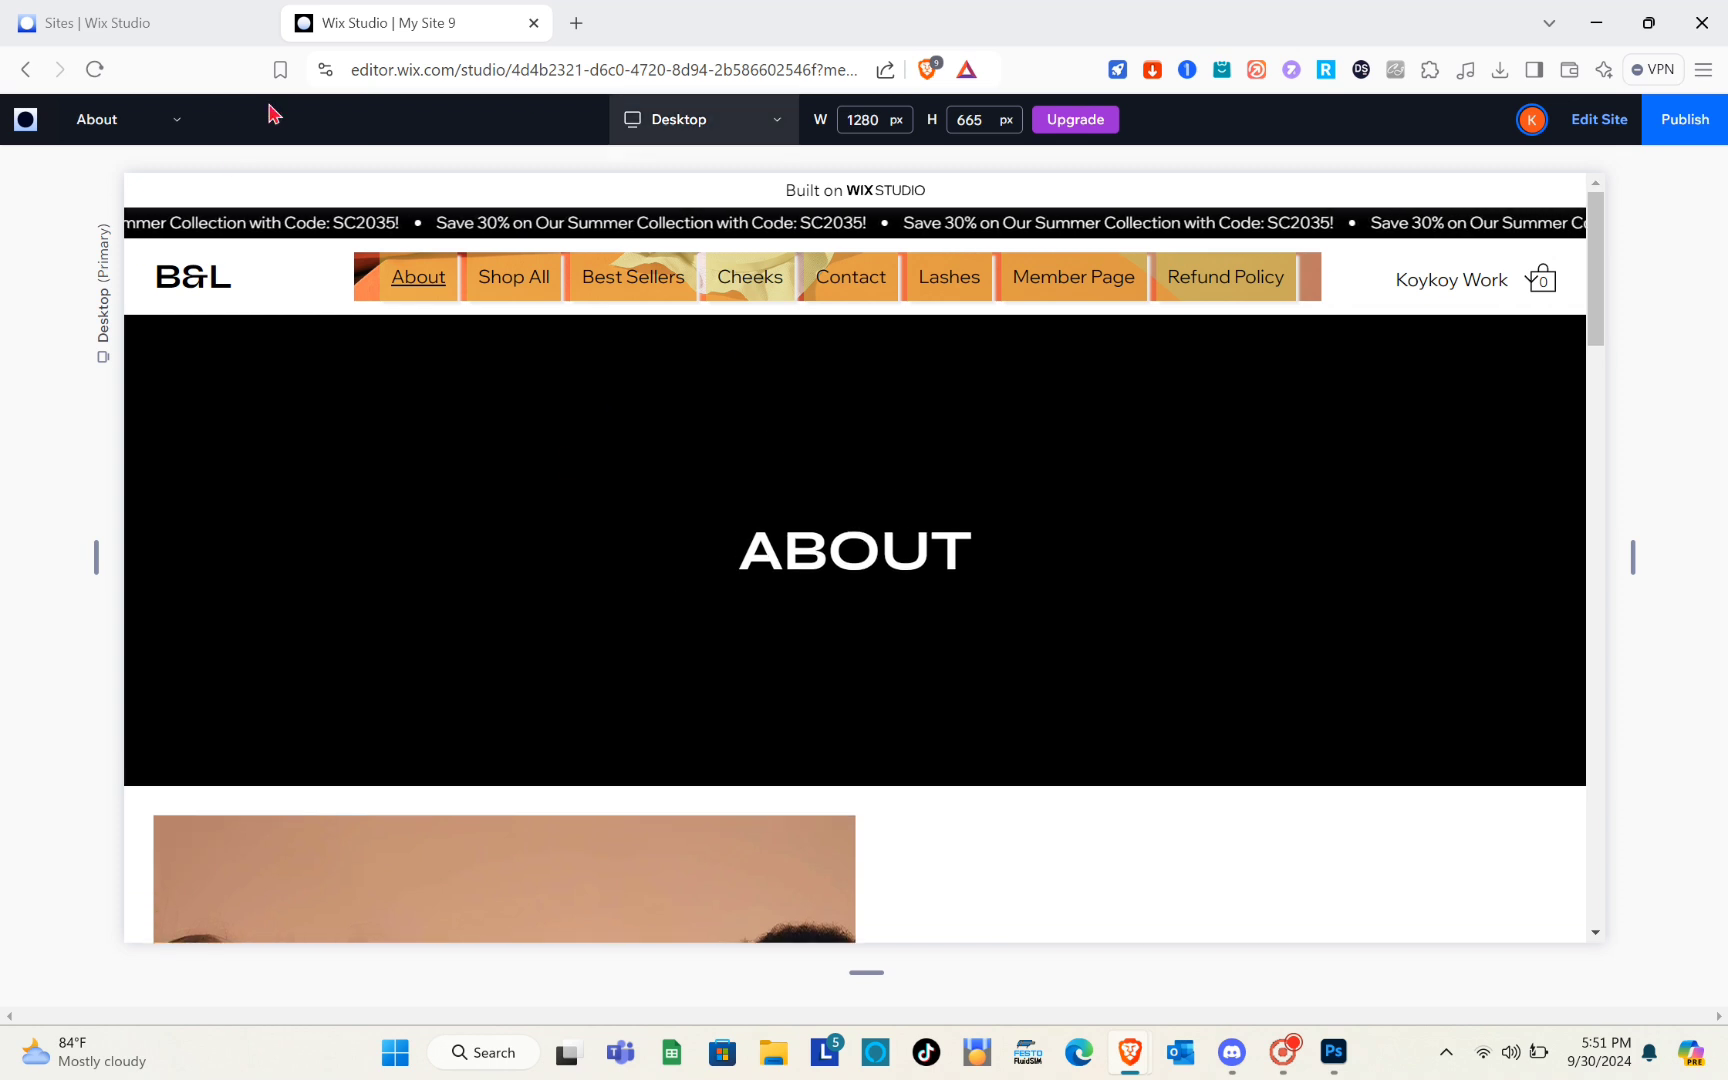
Switch the site preview from the About page back to the Home page
left_click(519, 286)
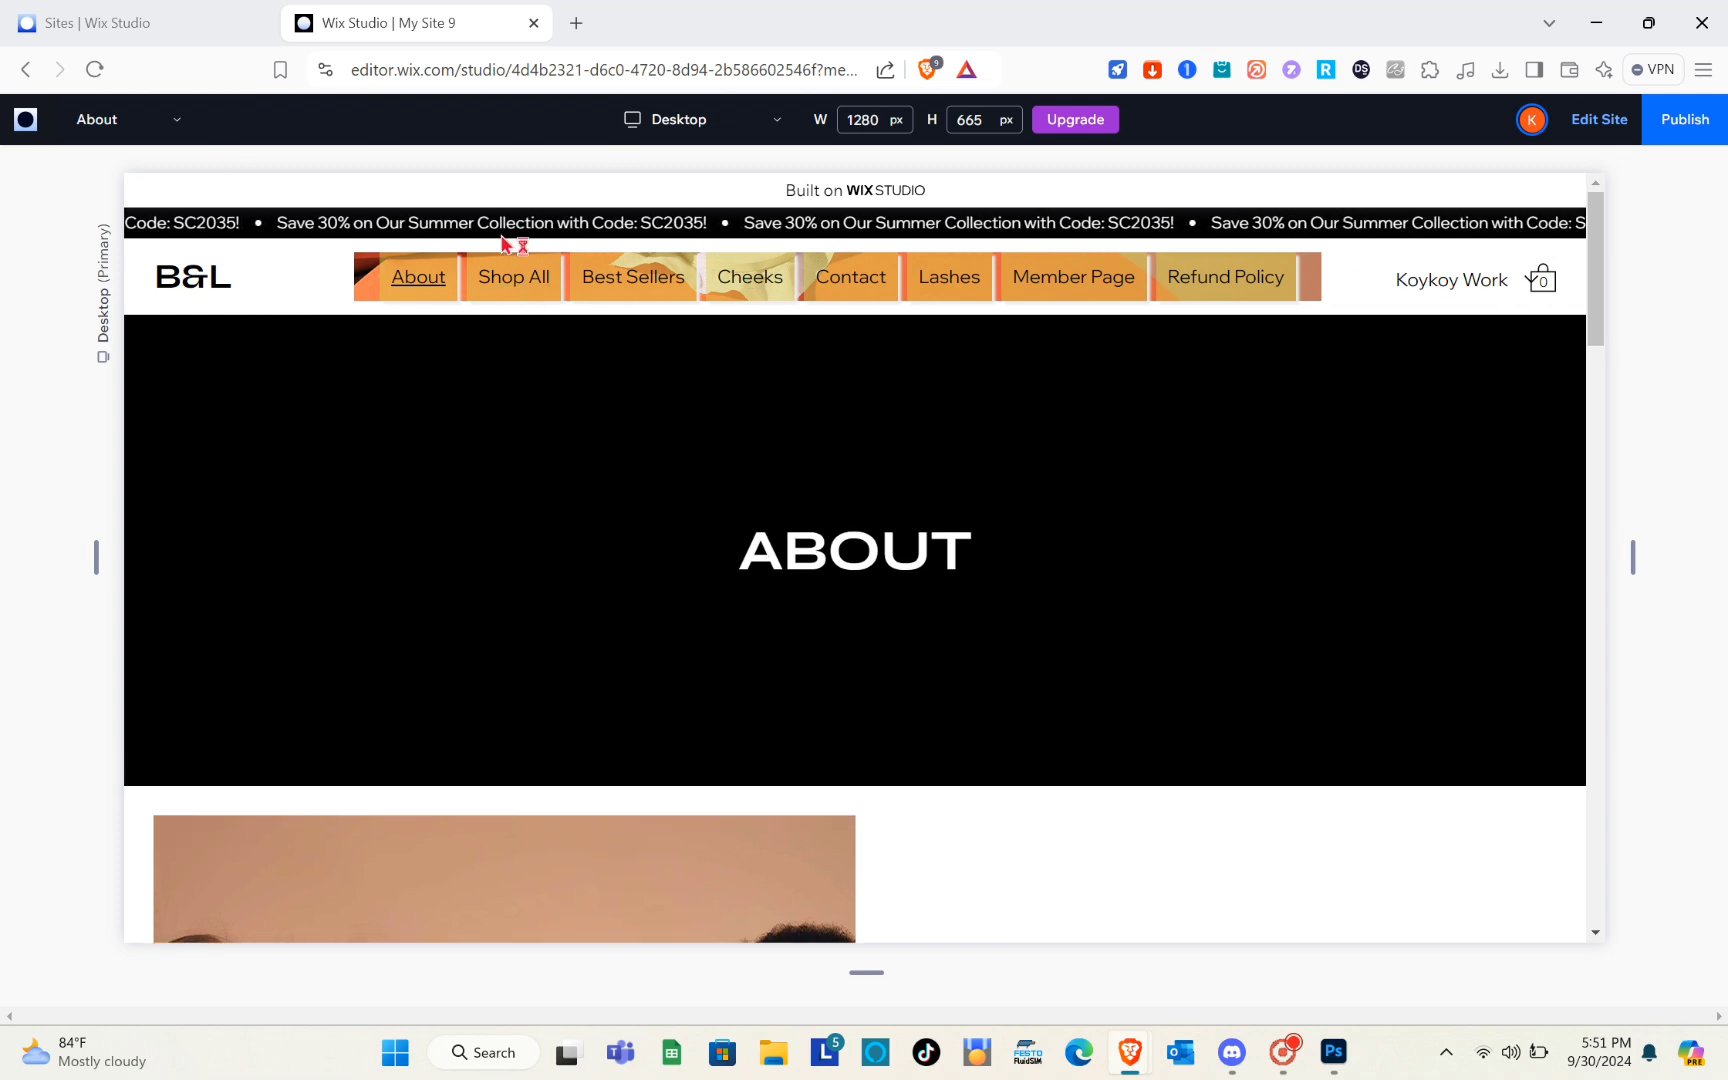
left_click(147, 133)
left_click(90, 170)
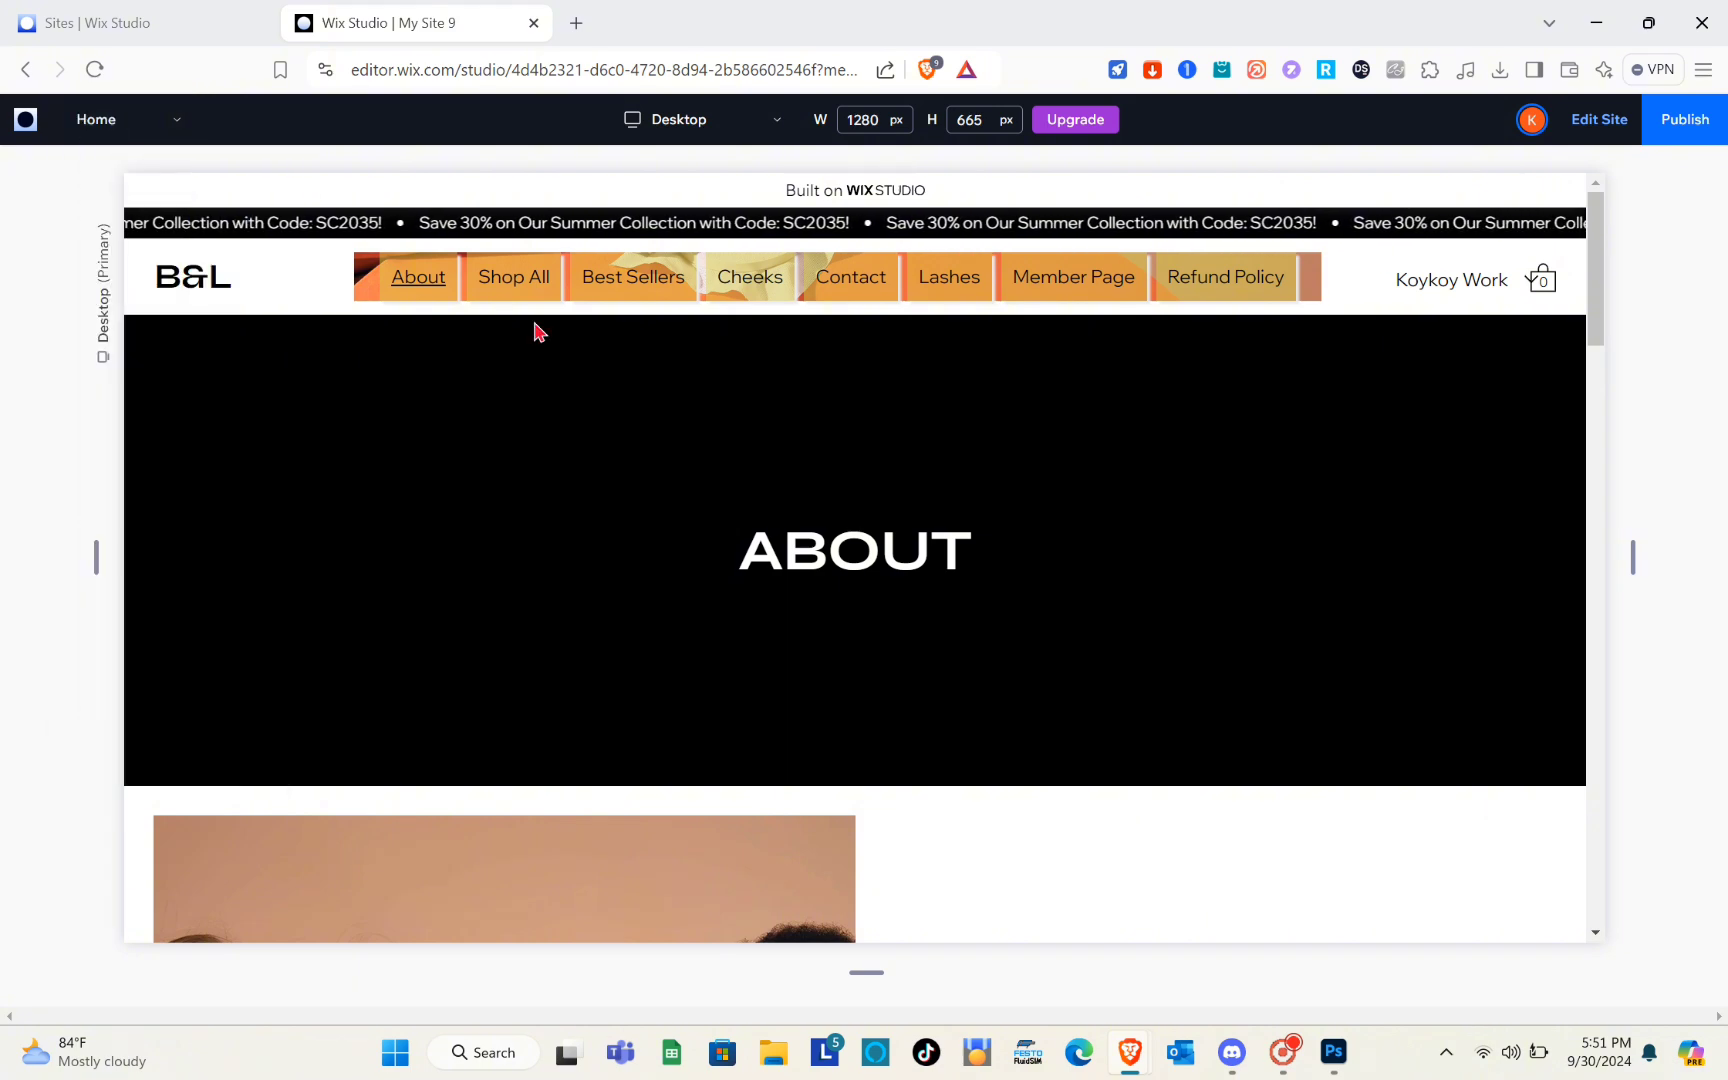